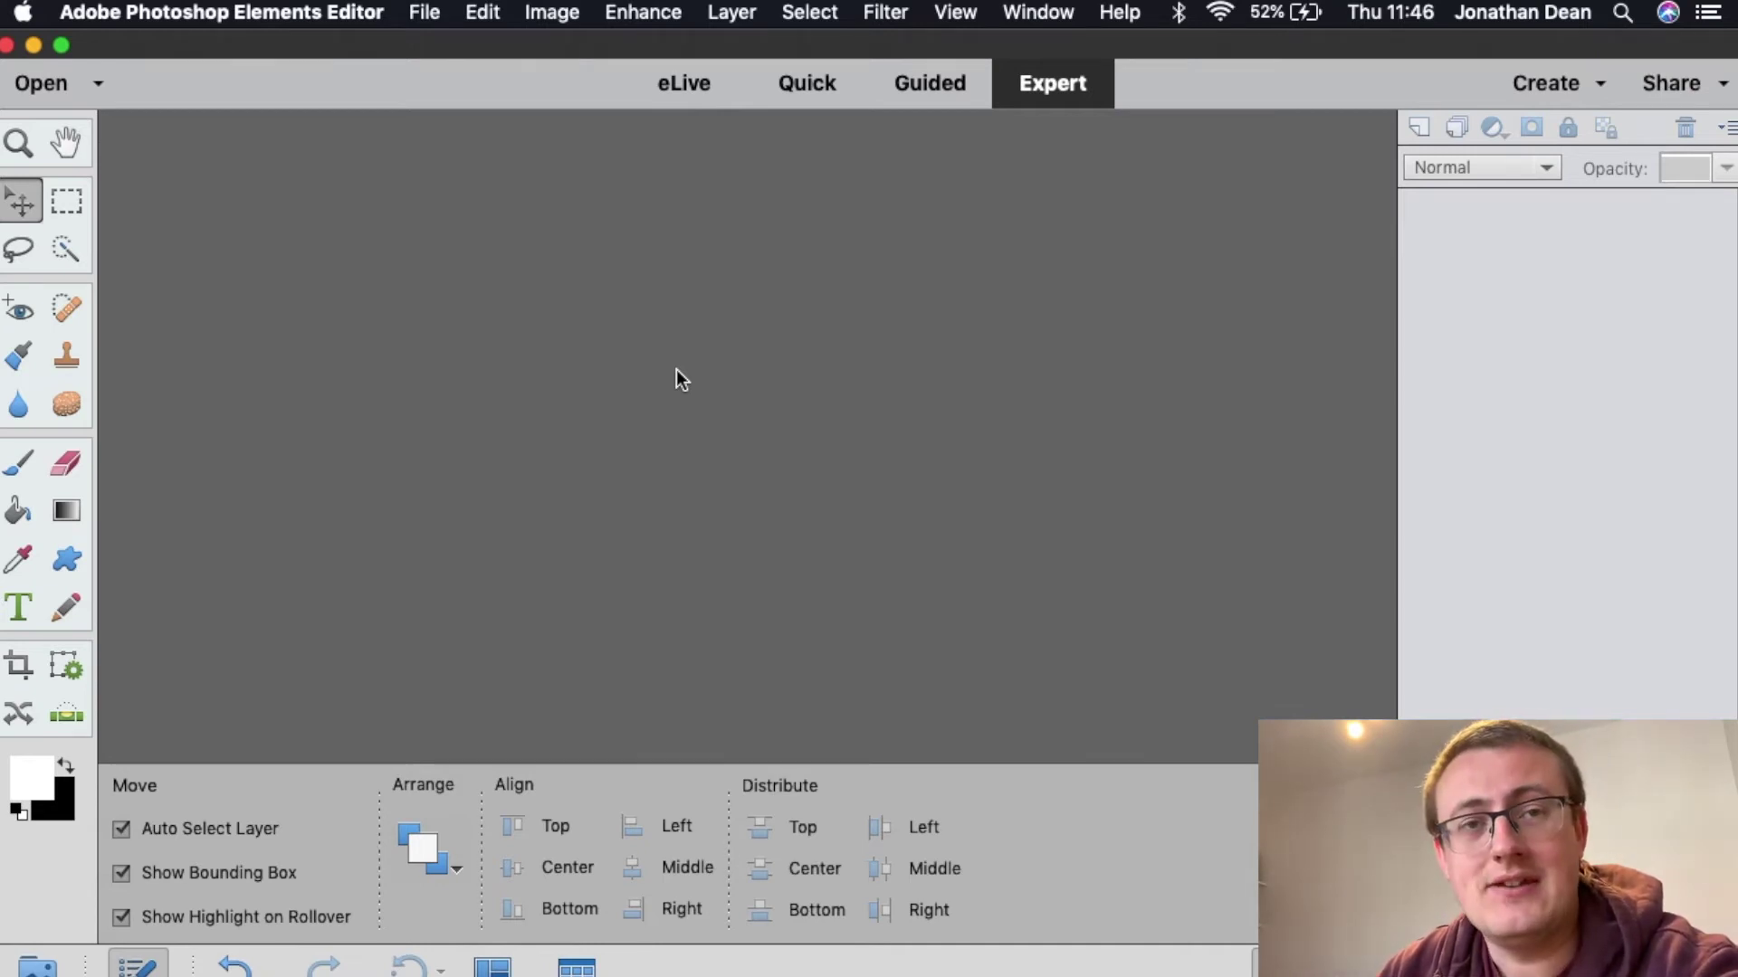
Create a blank 1920×1080 document from the Film & Video HDTV 1080p preset.
{"action": "left_click", "coordinate": [425, 12]}
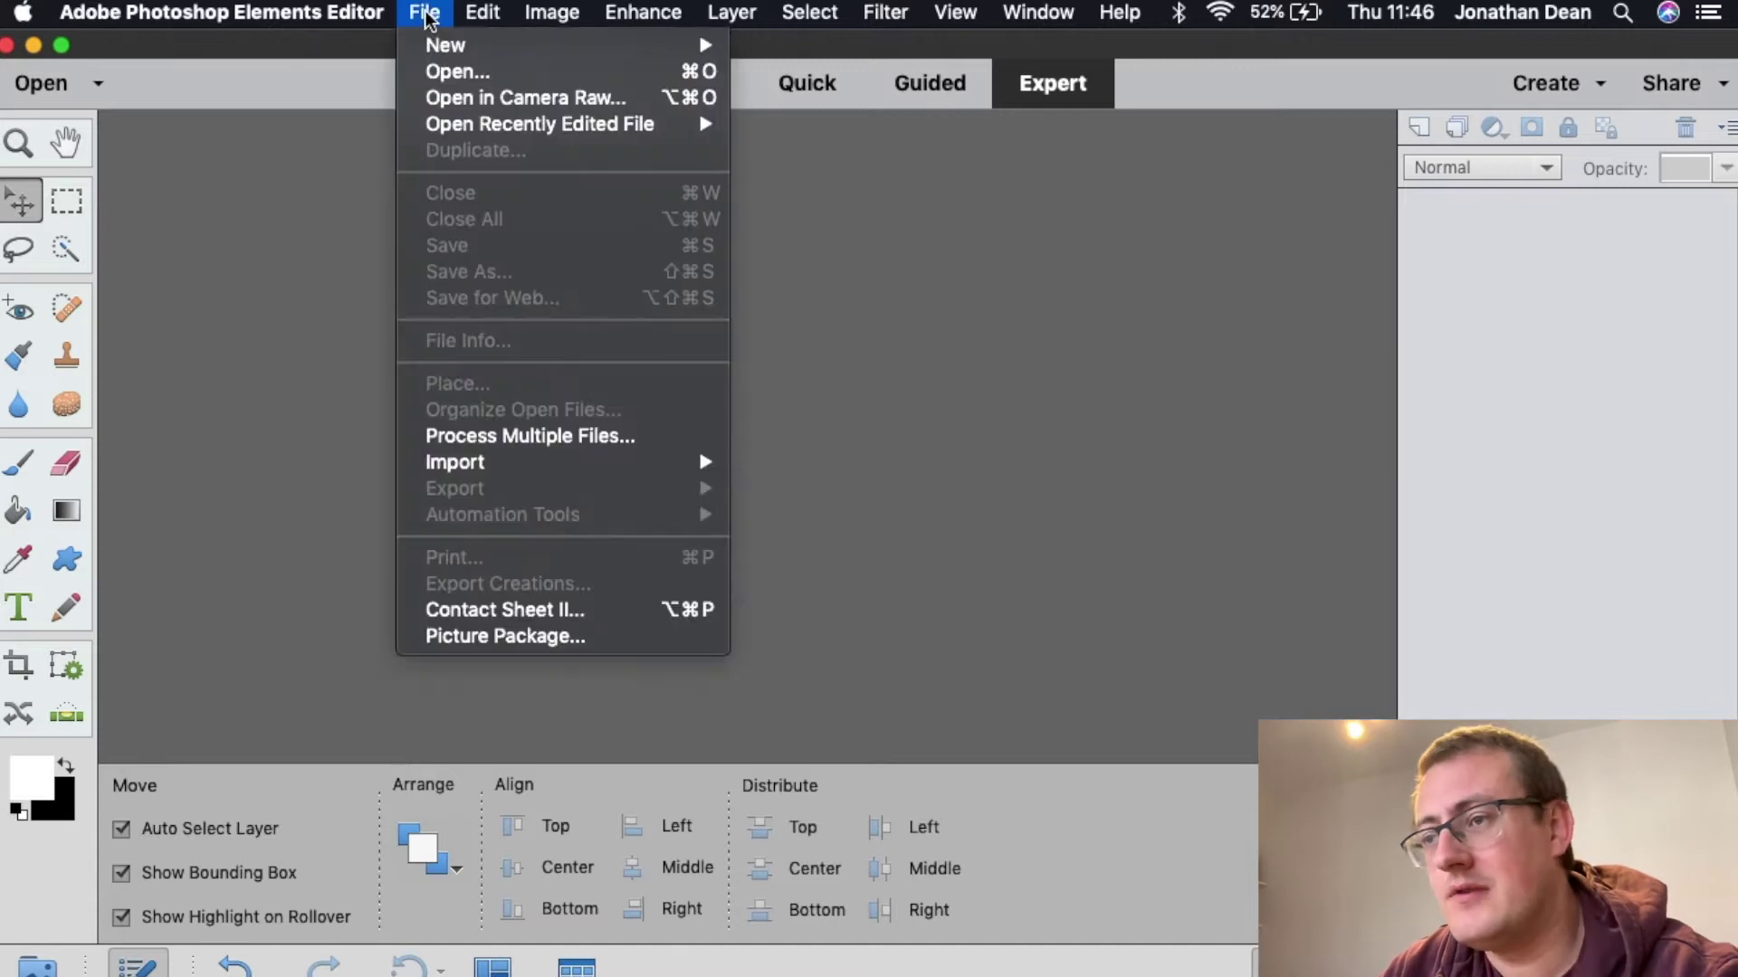
{"action": "mouse_move", "coordinate": [472, 45]}
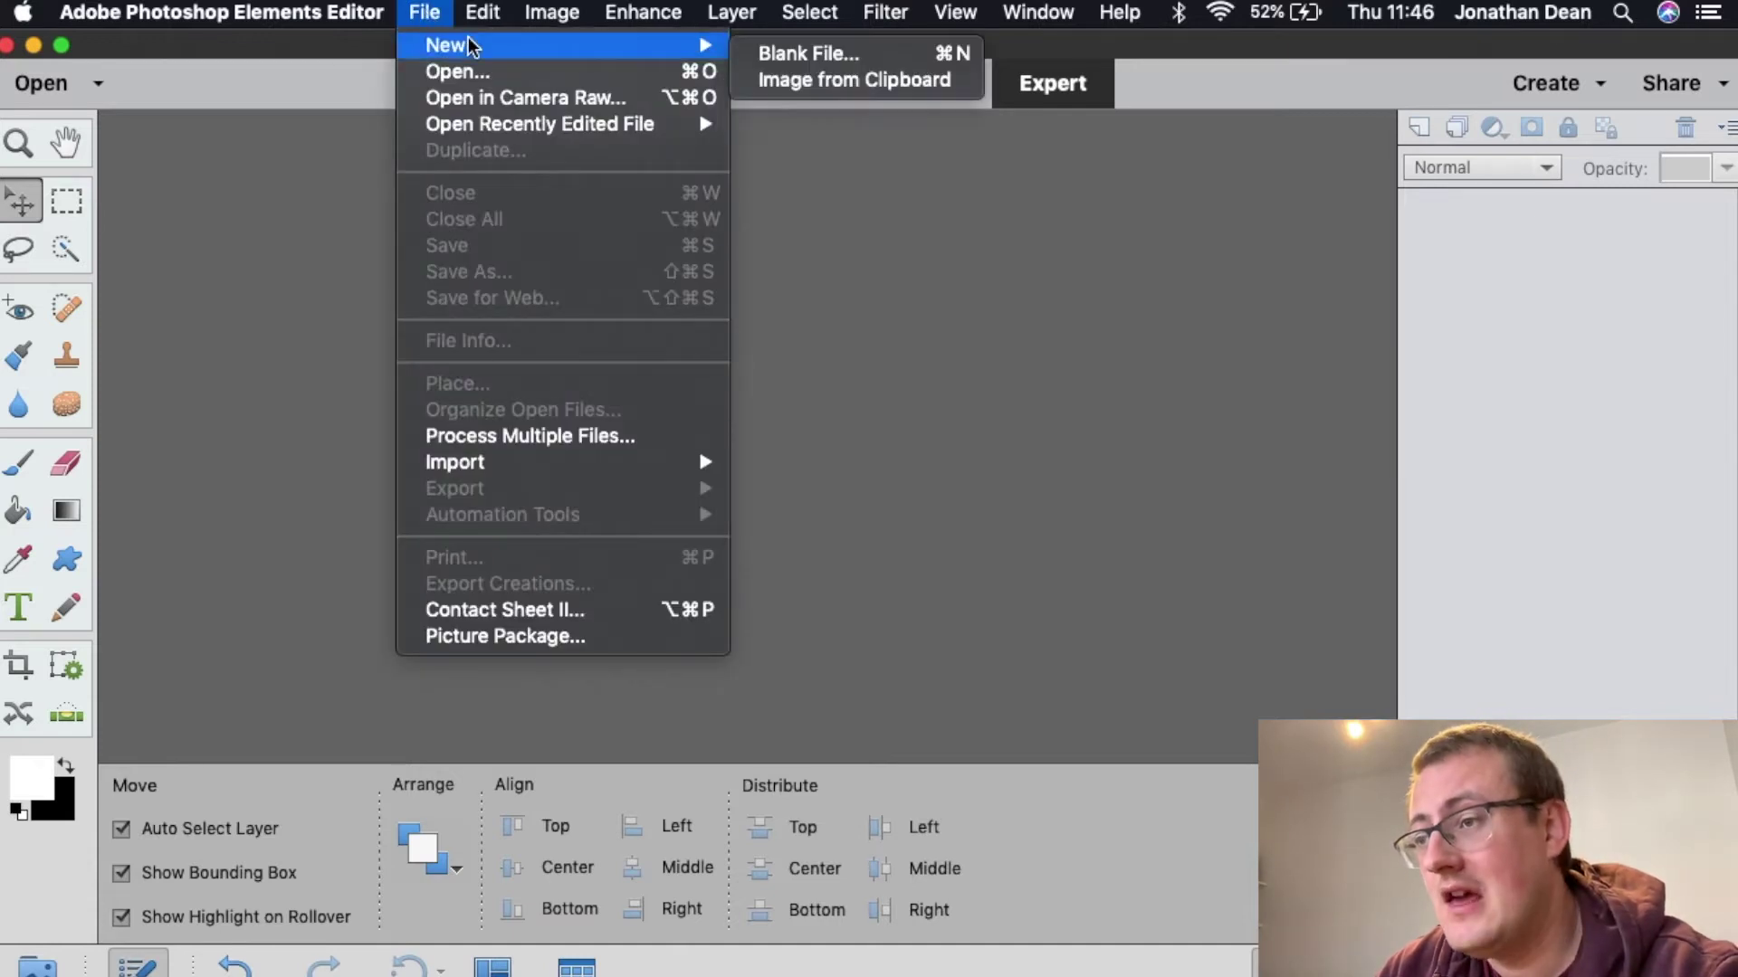
{"action": "left_click", "coordinate": [899, 52]}
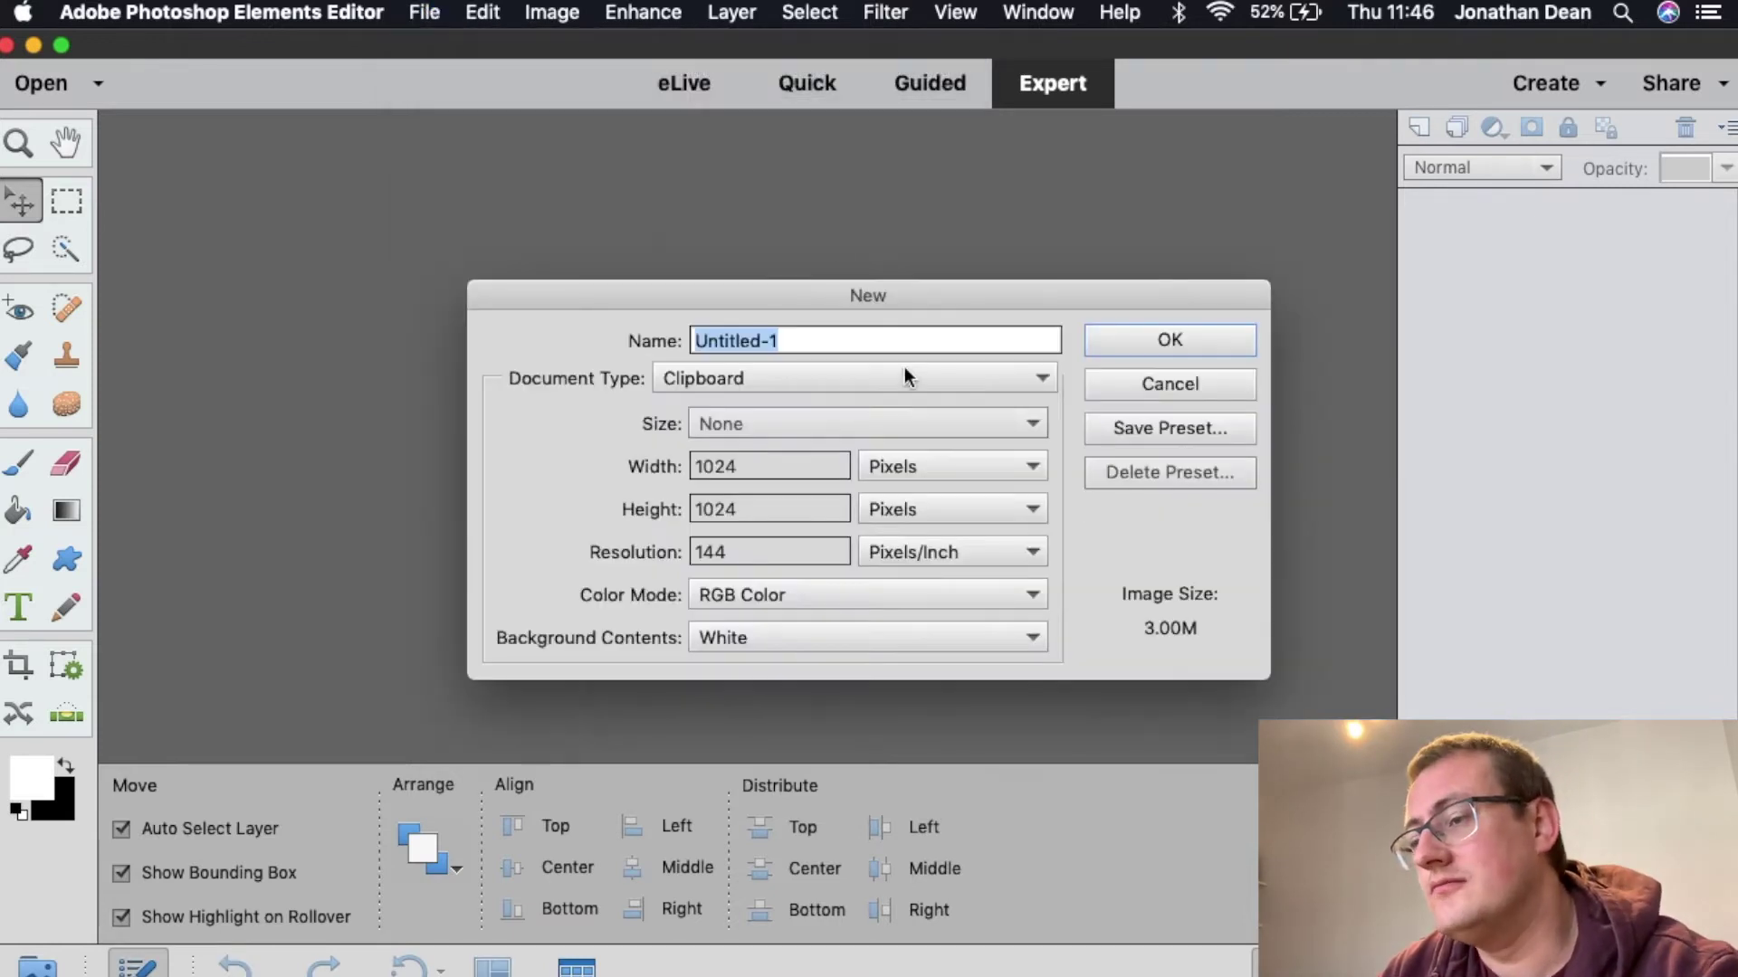
{"action": "left_click", "coordinate": [789, 386]}
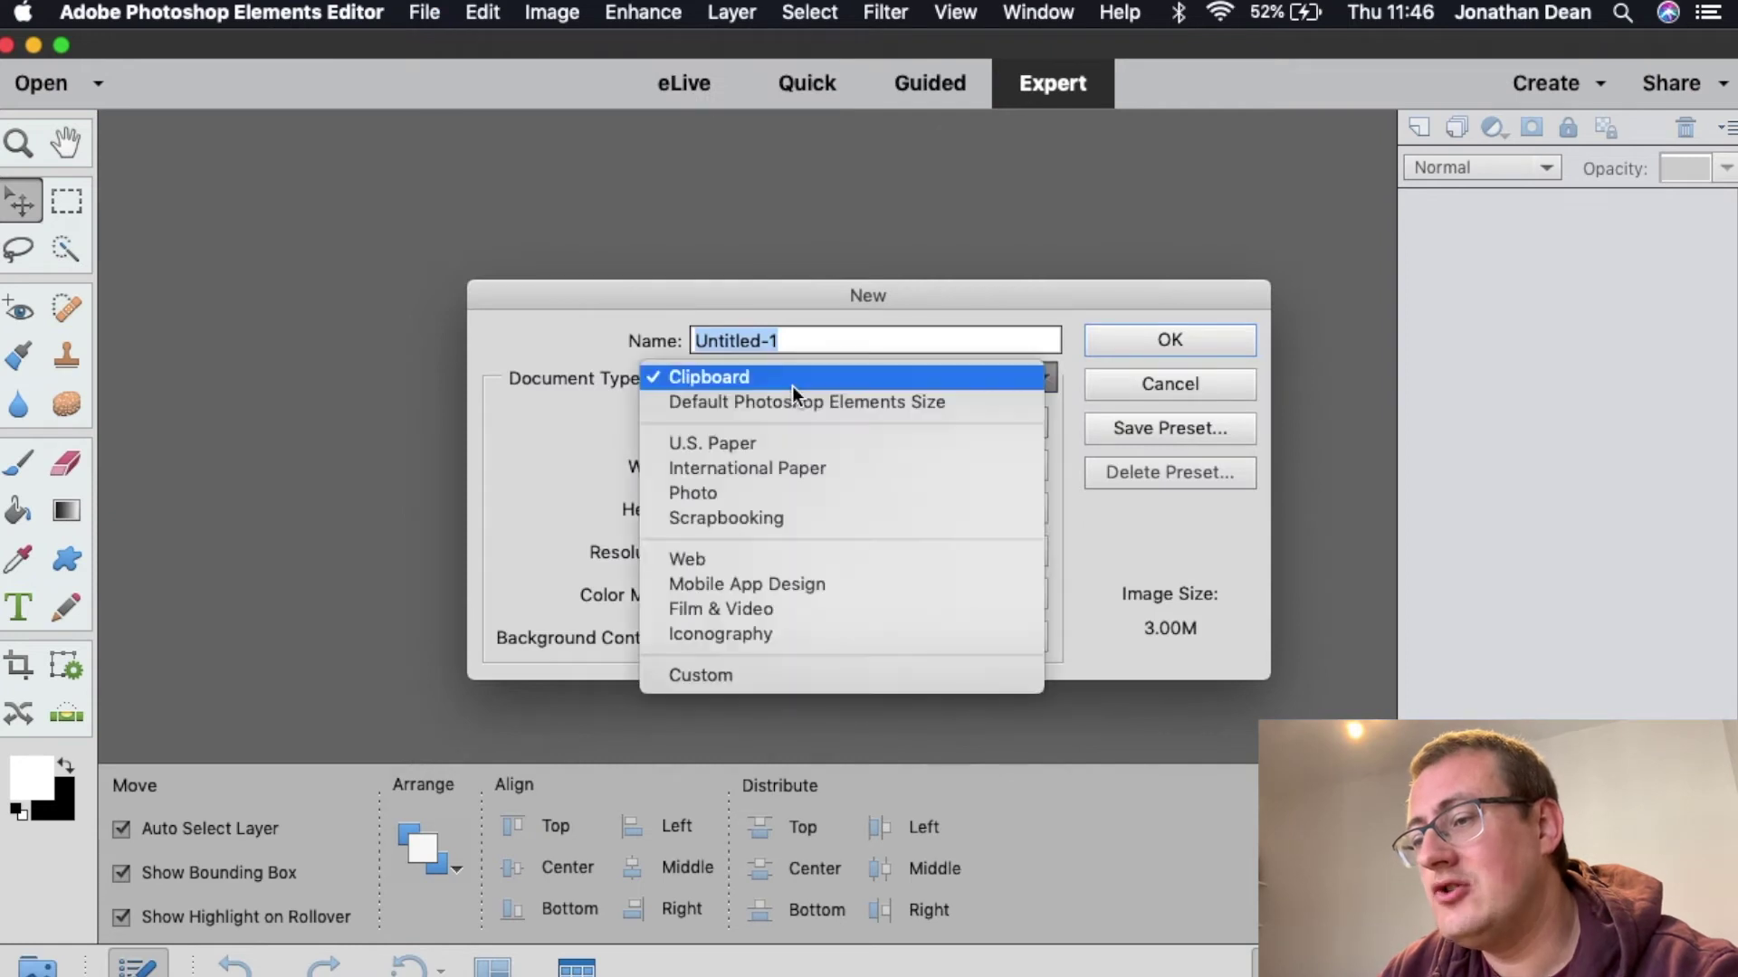
{"action": "left_click", "coordinate": [764, 608]}
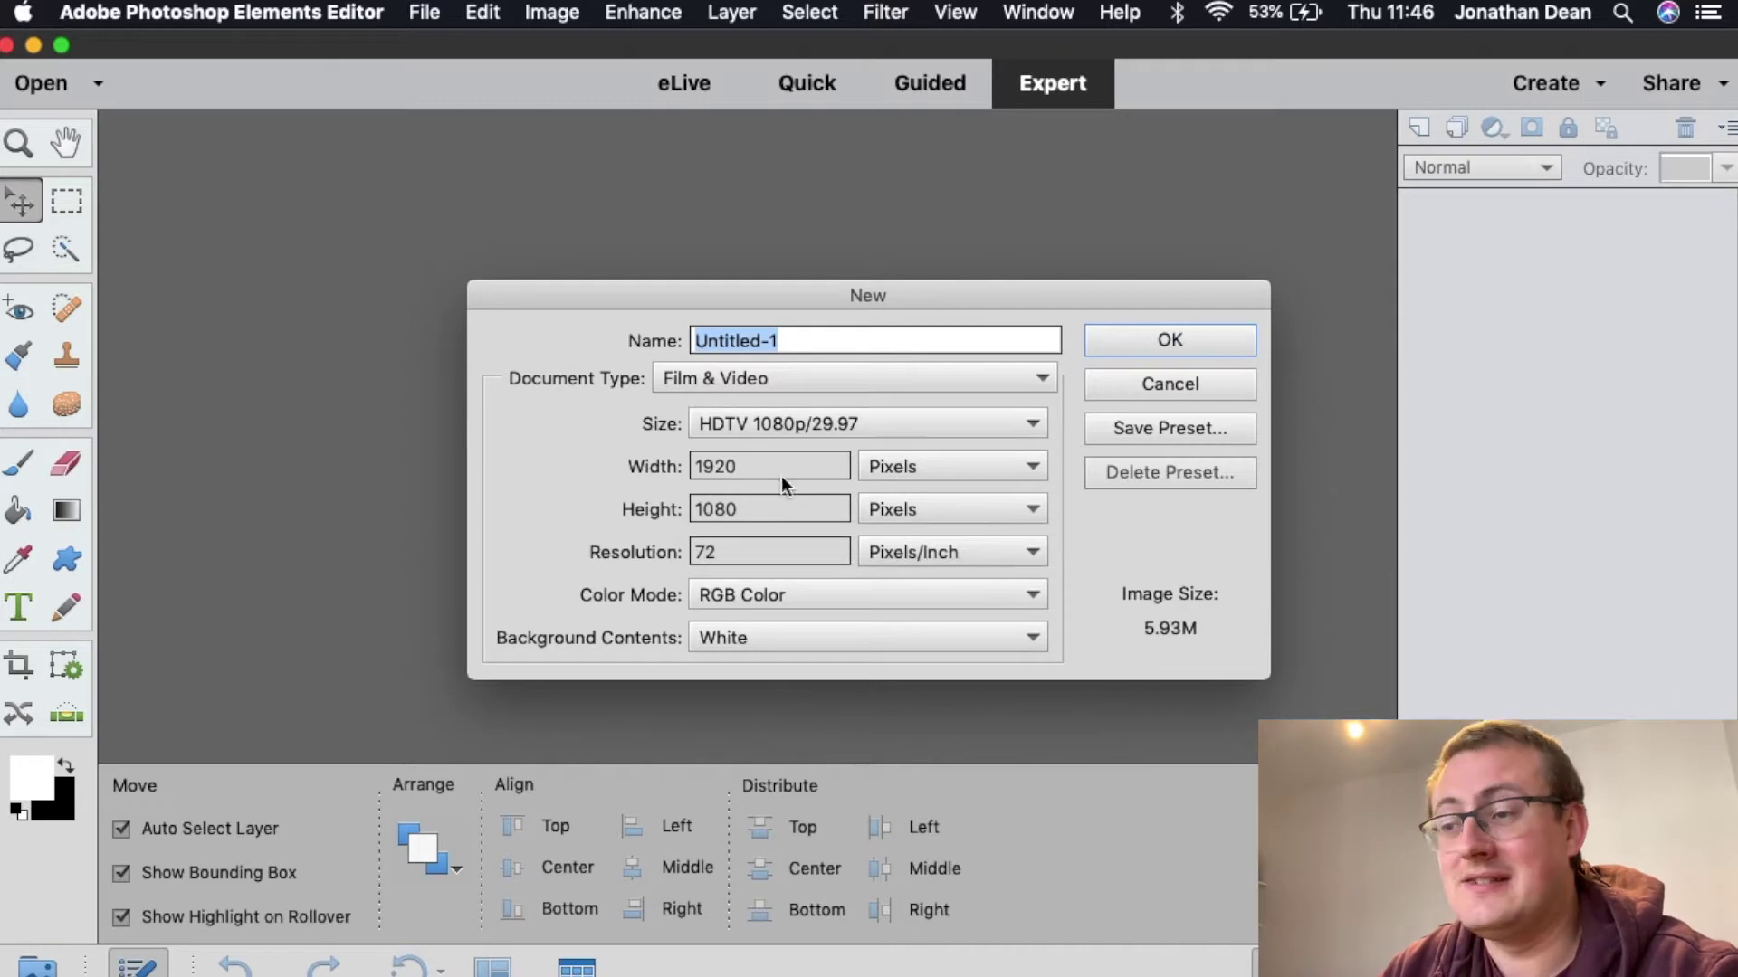
{"action": "left_click", "coordinate": [1156, 342]}
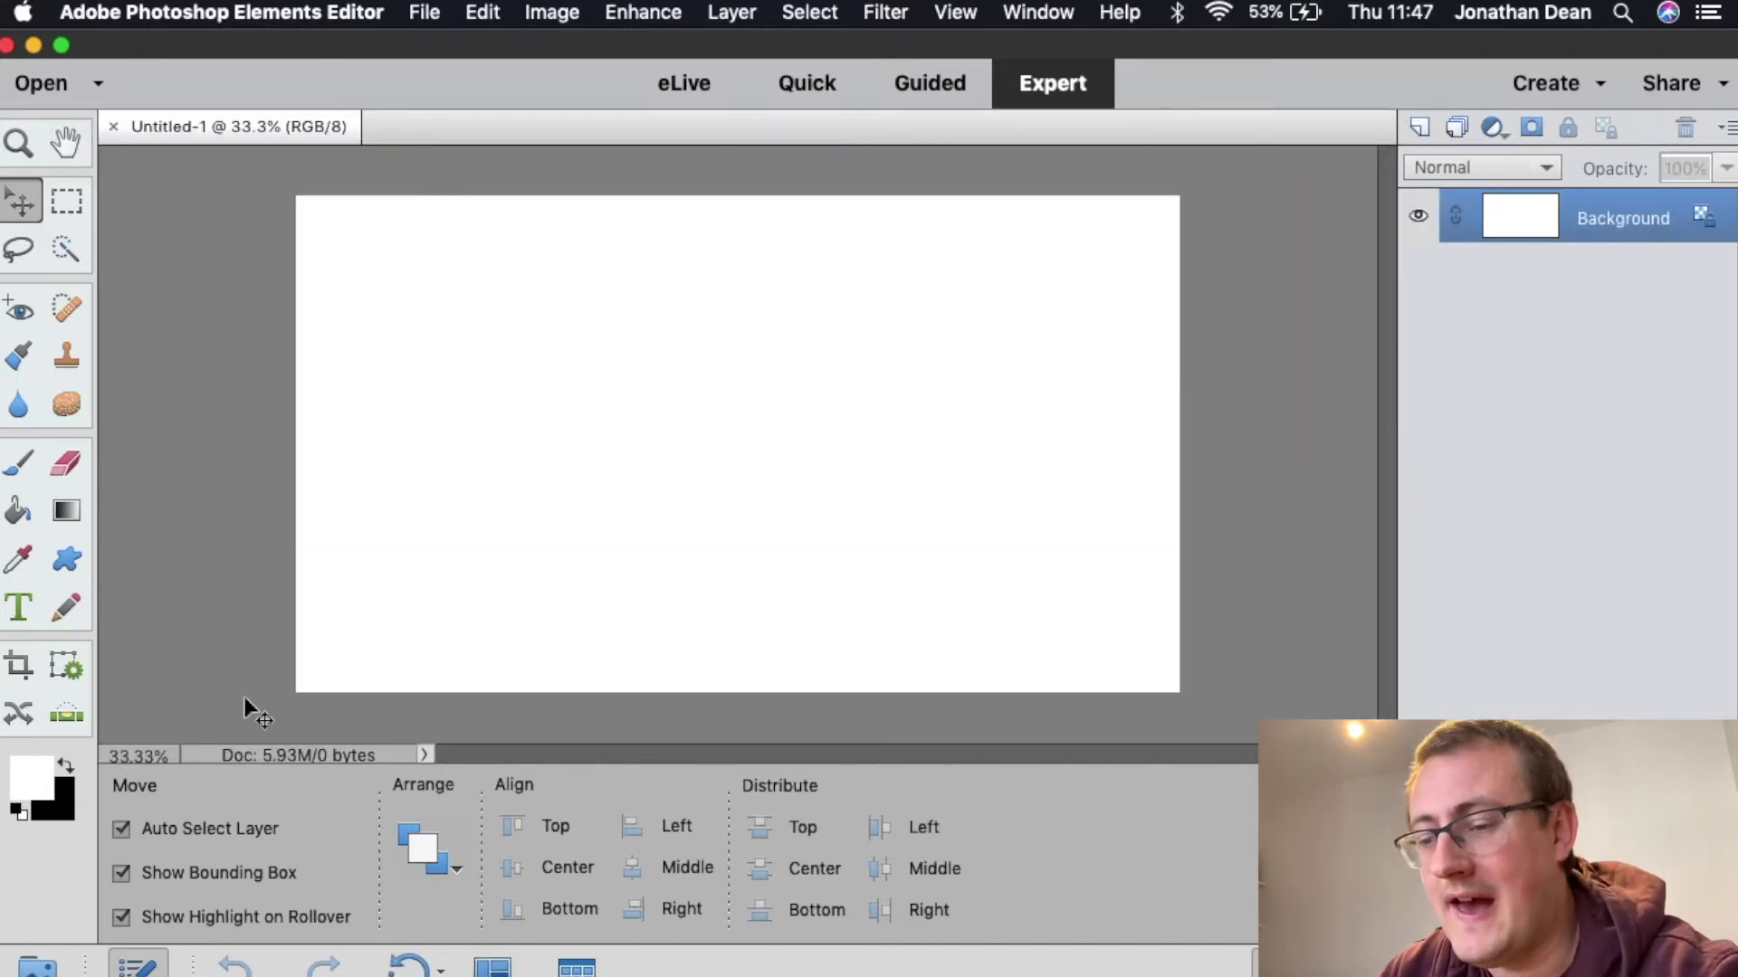
Place the unsplash camera JPEG, scale it to 36.6% and centre it to fill the canvas.
{"action": "mouse_move", "coordinate": [31, 970]}
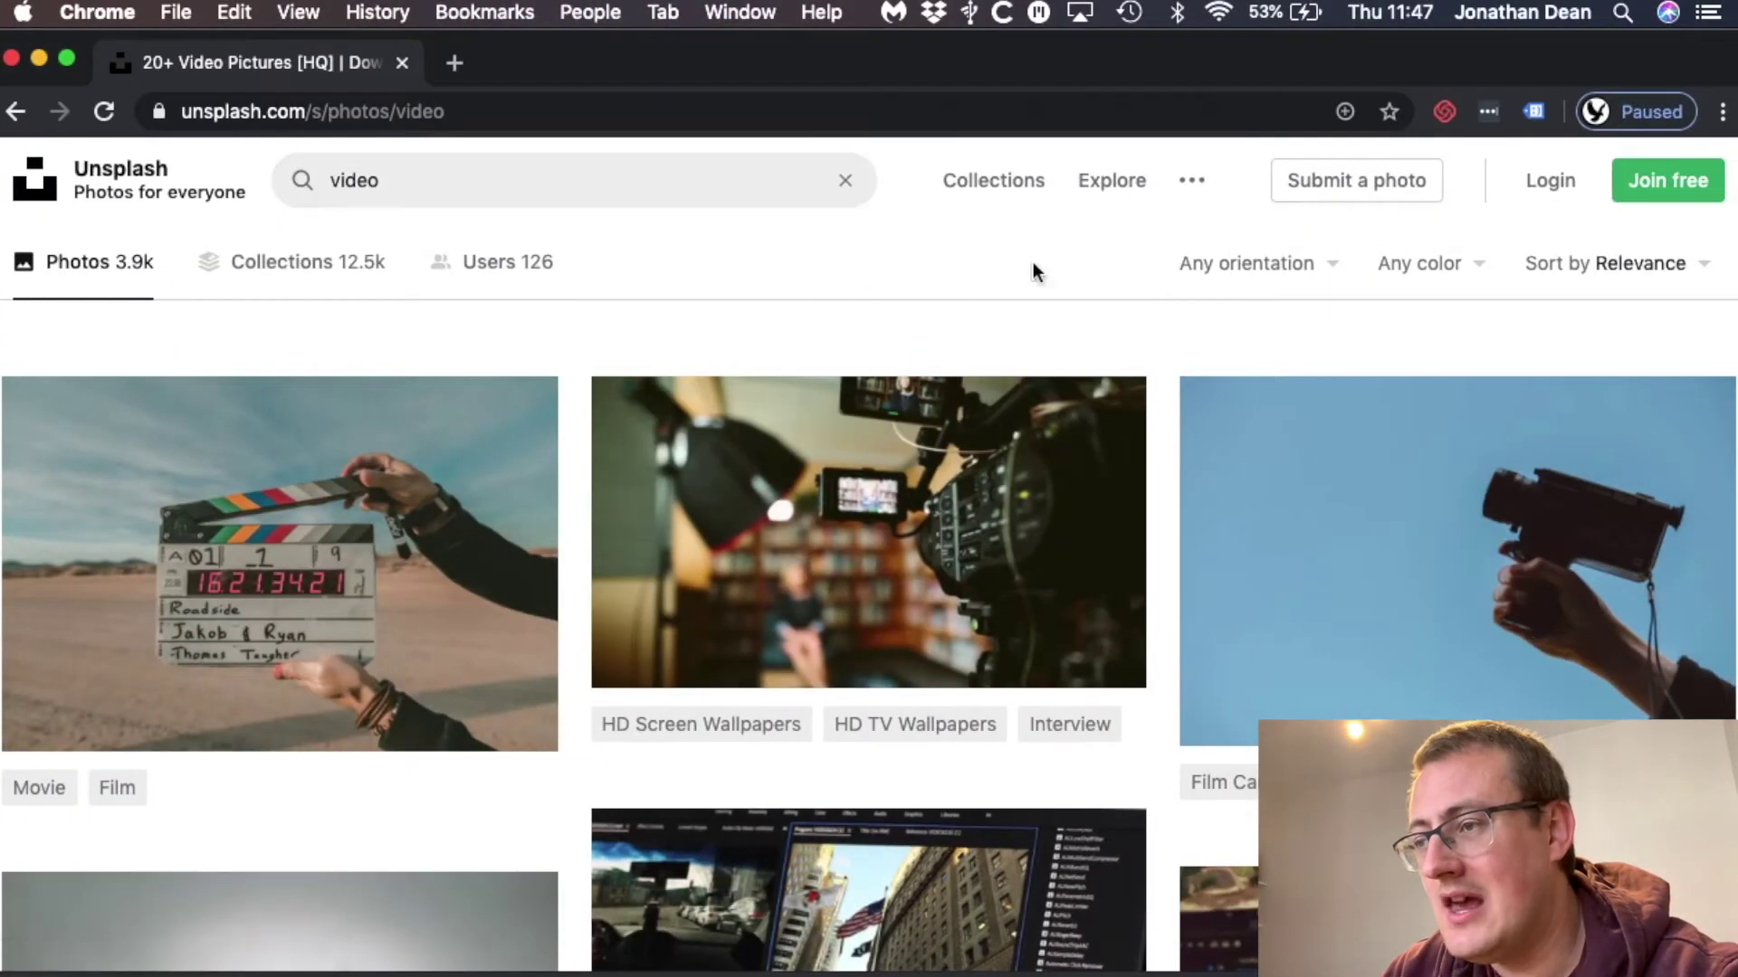
{"action": "mouse_move", "coordinate": [1554, 448]}
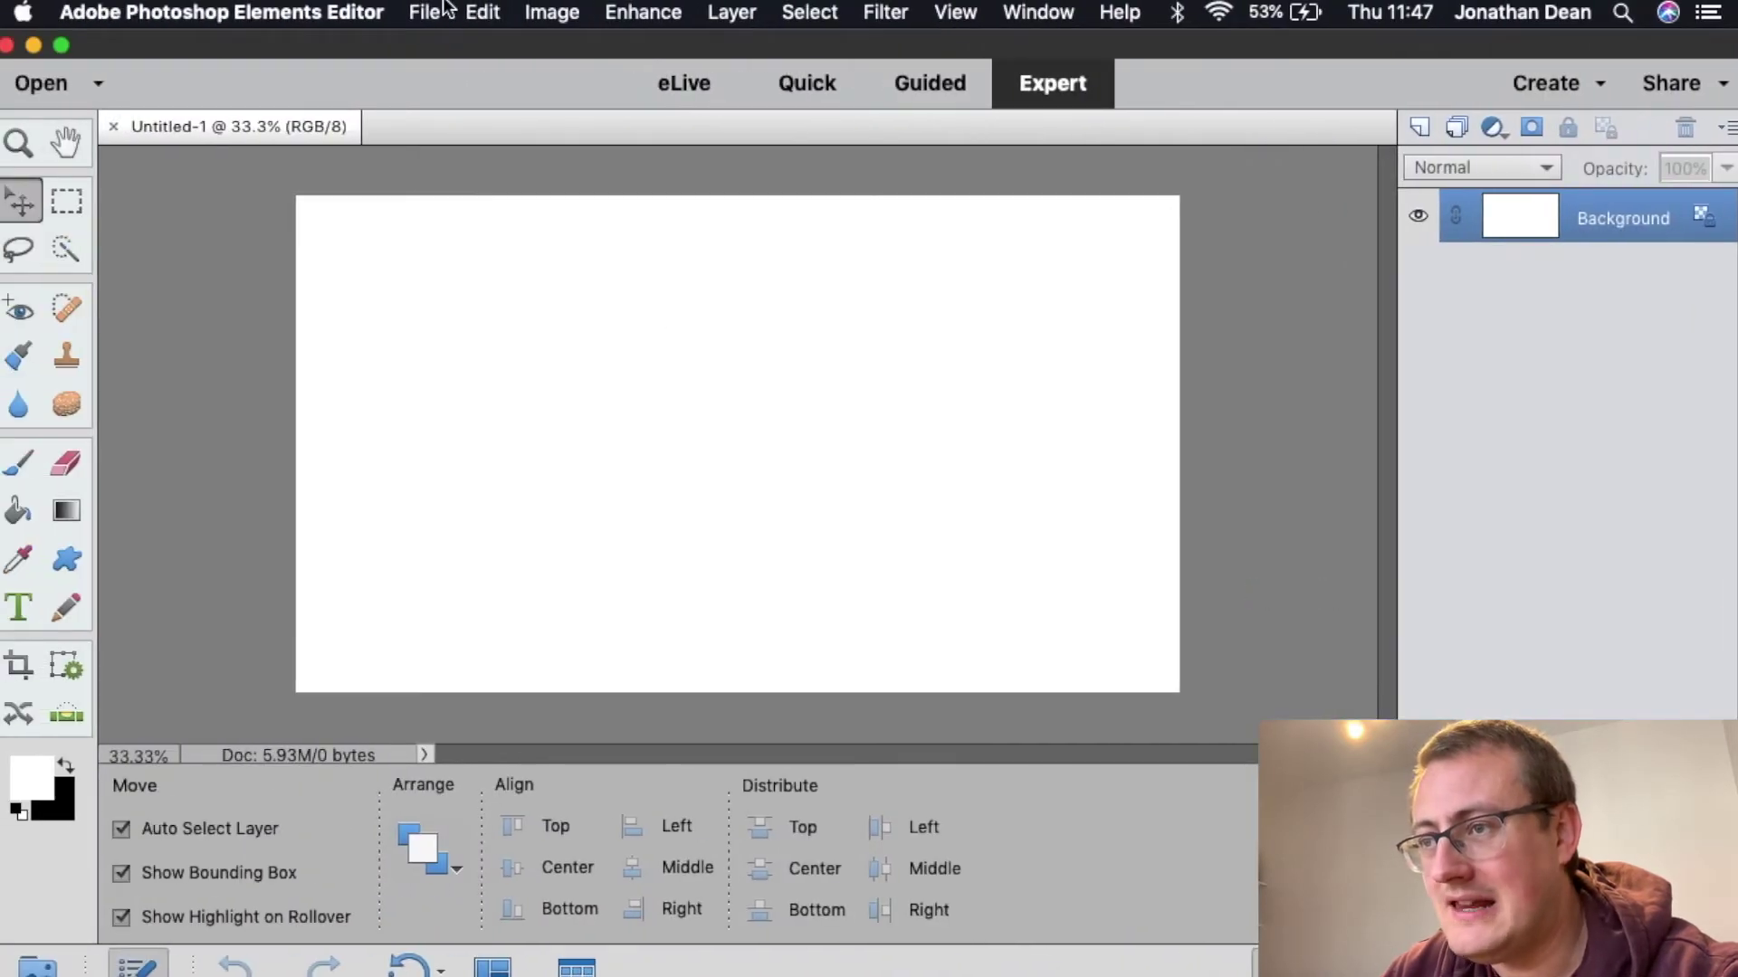
{"action": "left_click", "coordinate": [443, 11]}
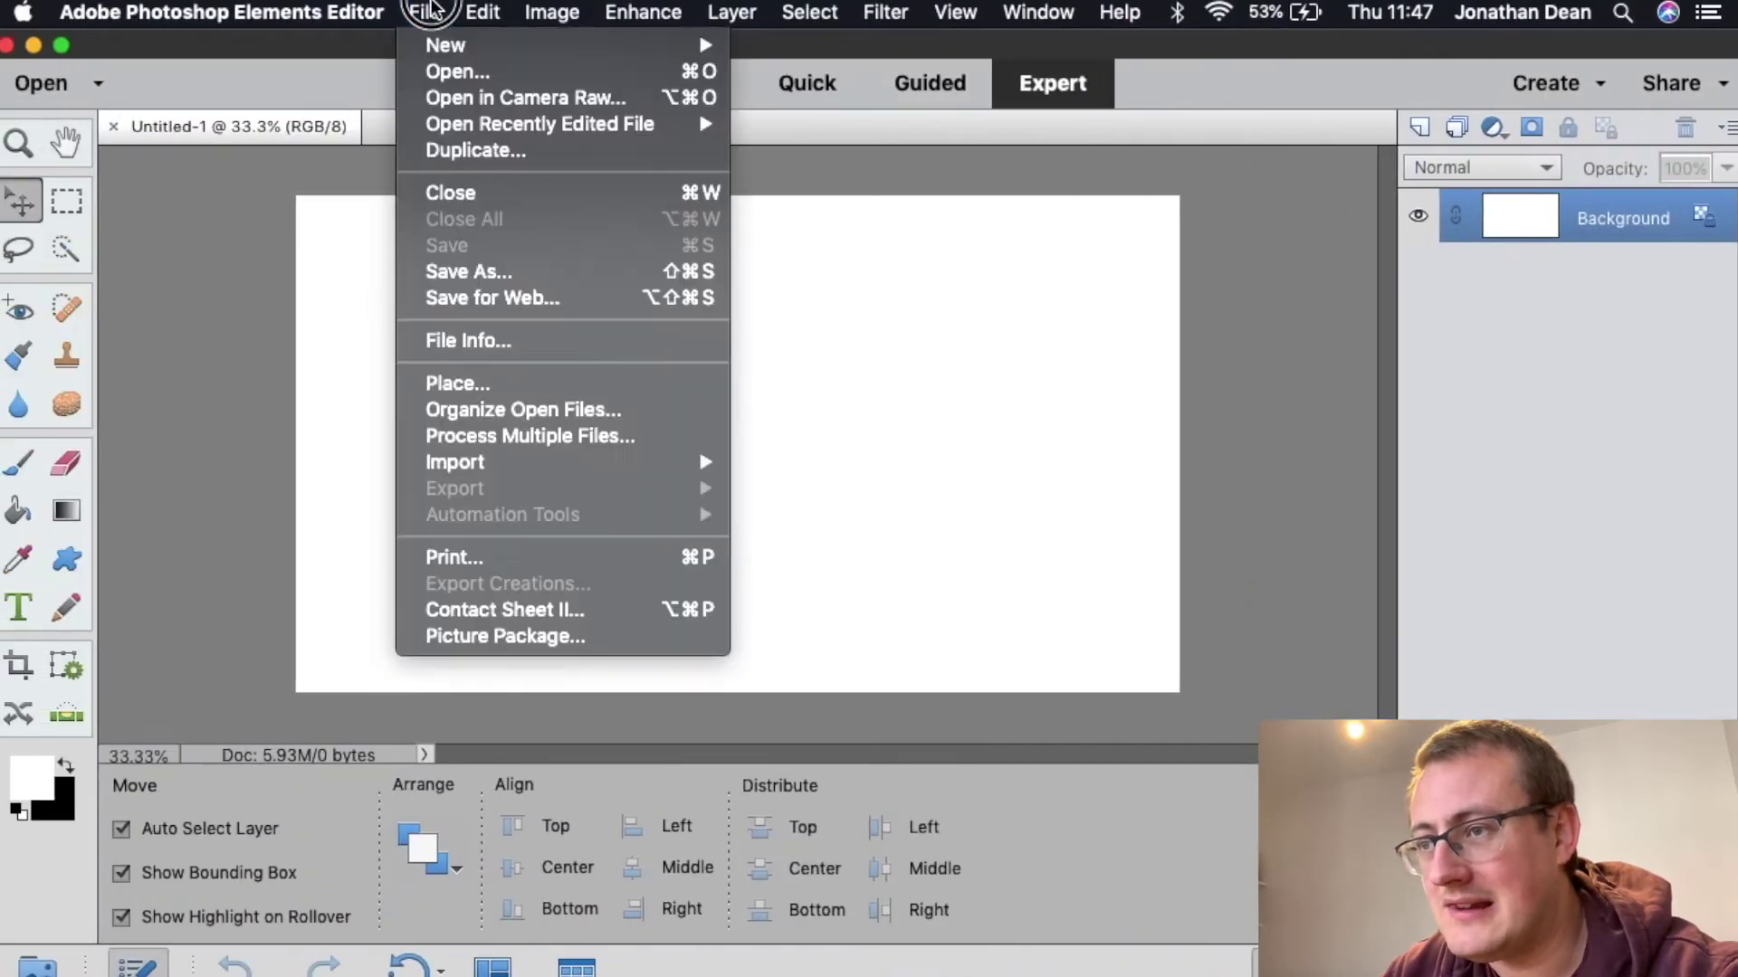
{"action": "left_click", "coordinate": [534, 381]}
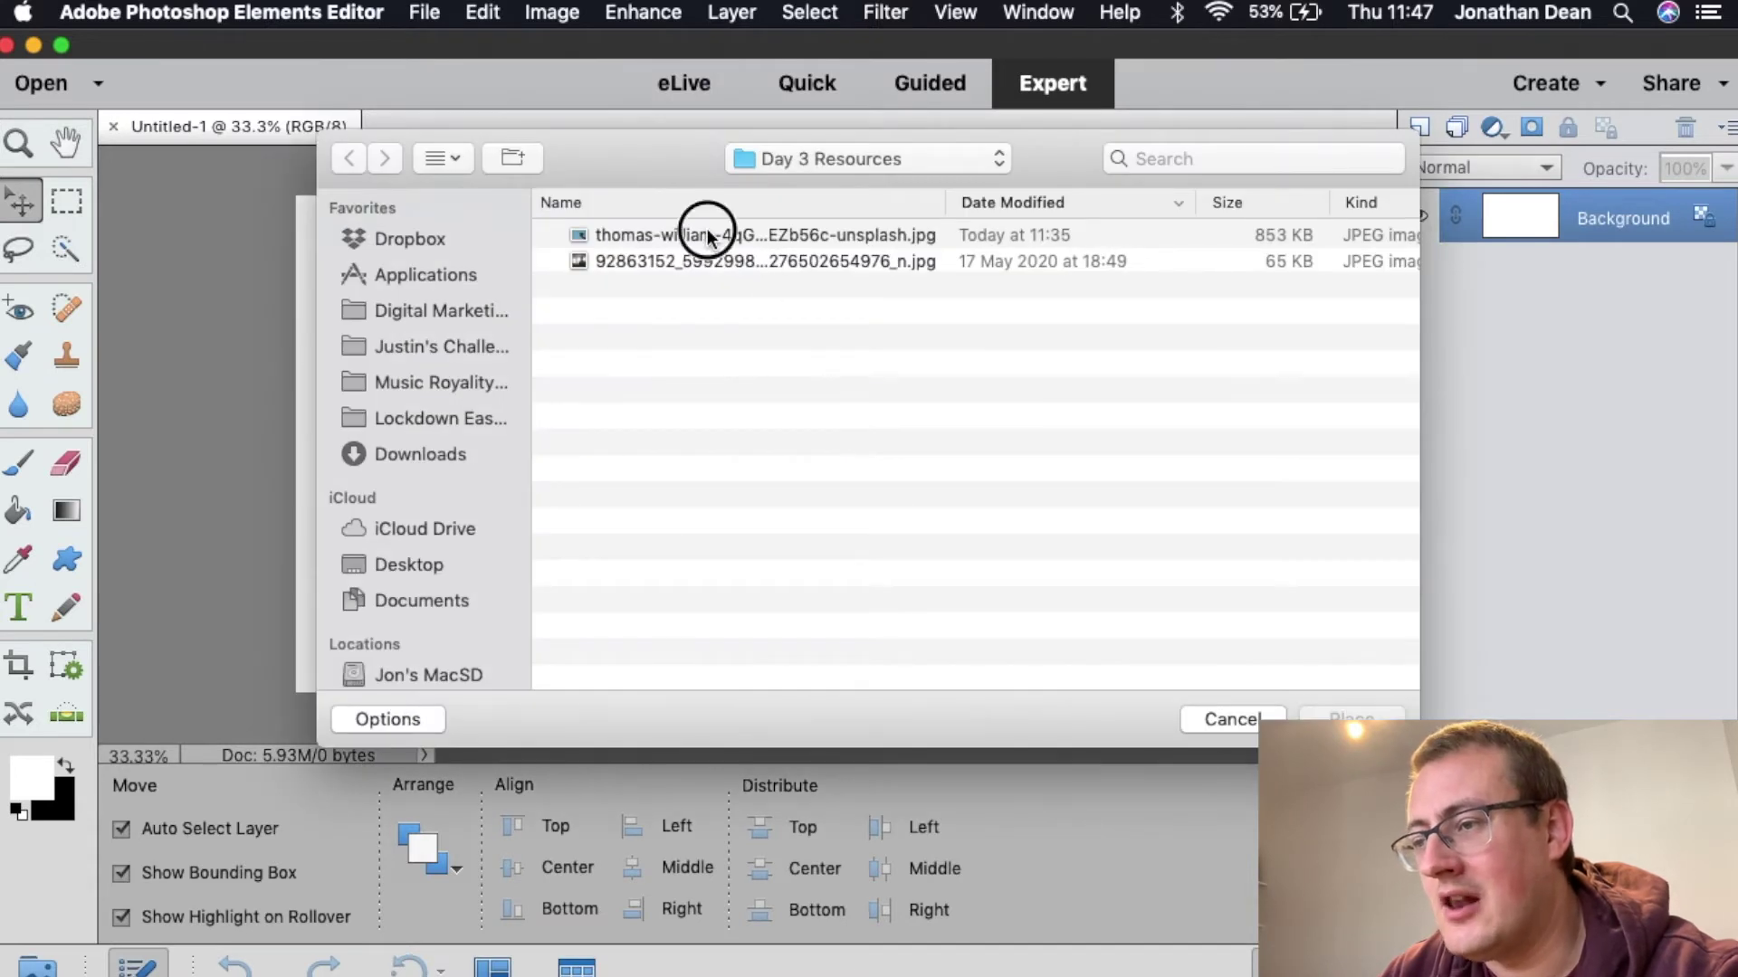
{"action": "left_click", "coordinate": [709, 237]}
{"action": "left_click", "coordinate": [1351, 718]}
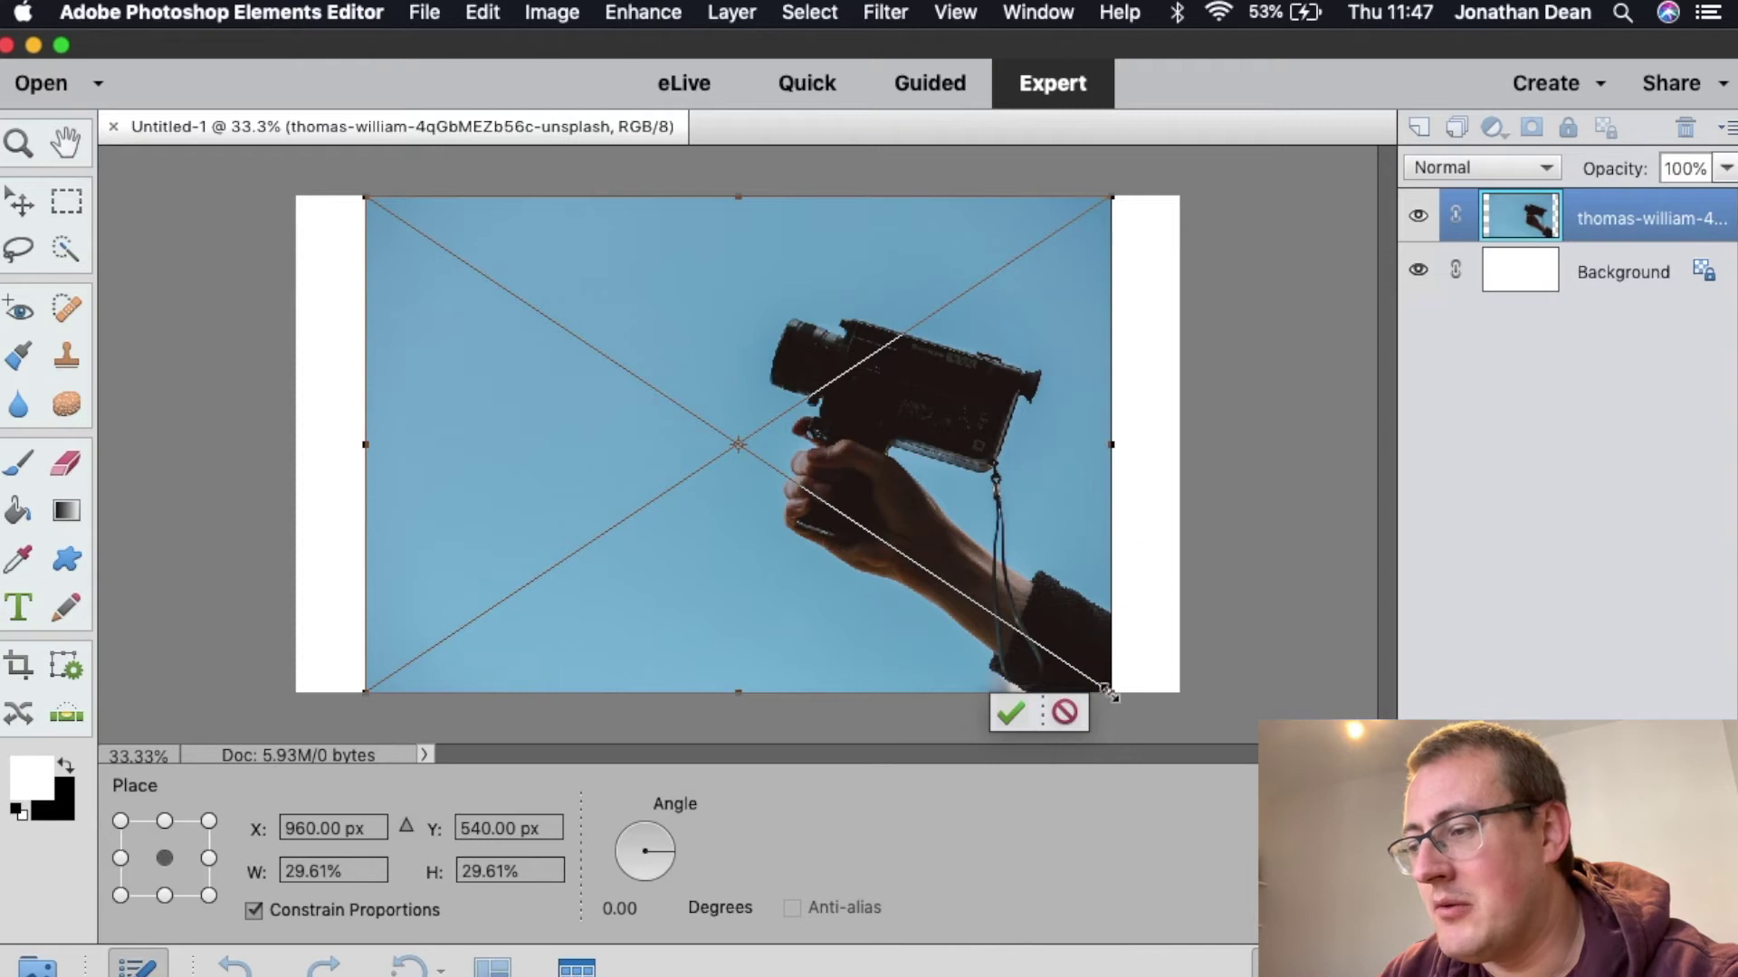
{"action": "left_click_drag", "start_coordinate": [1110, 695], "coordinate": [1285, 805]}
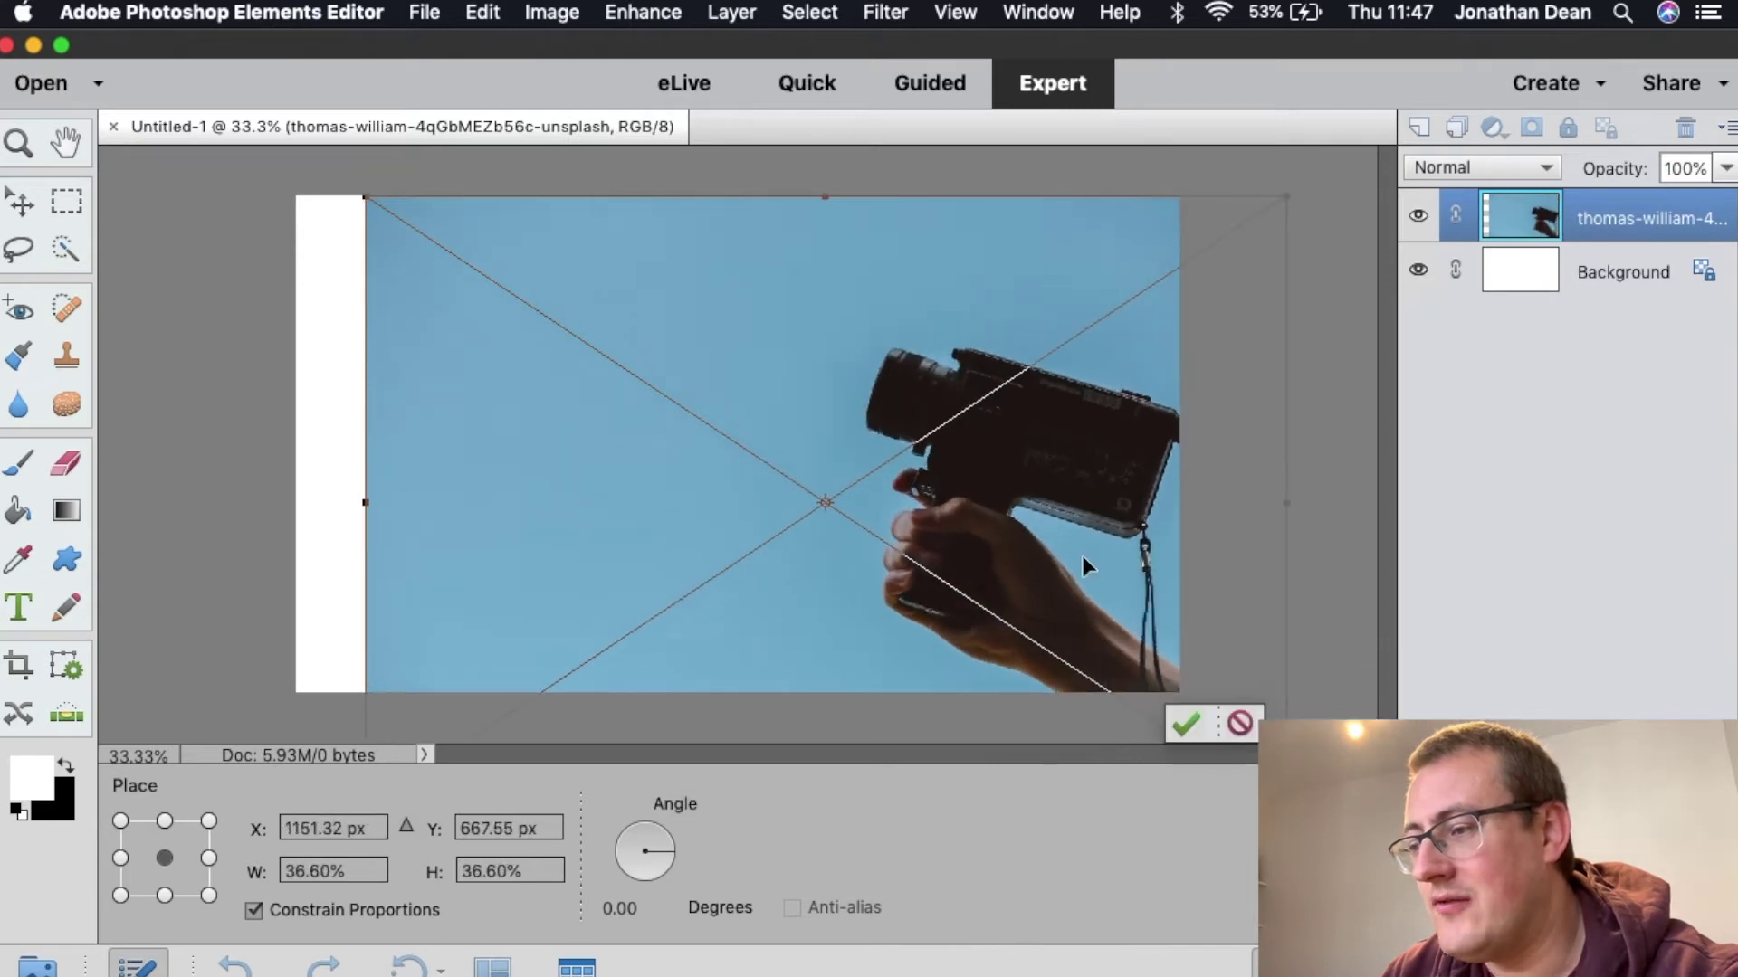
{"action": "left_click_drag", "start_coordinate": [829, 426], "coordinate": [742, 356]}
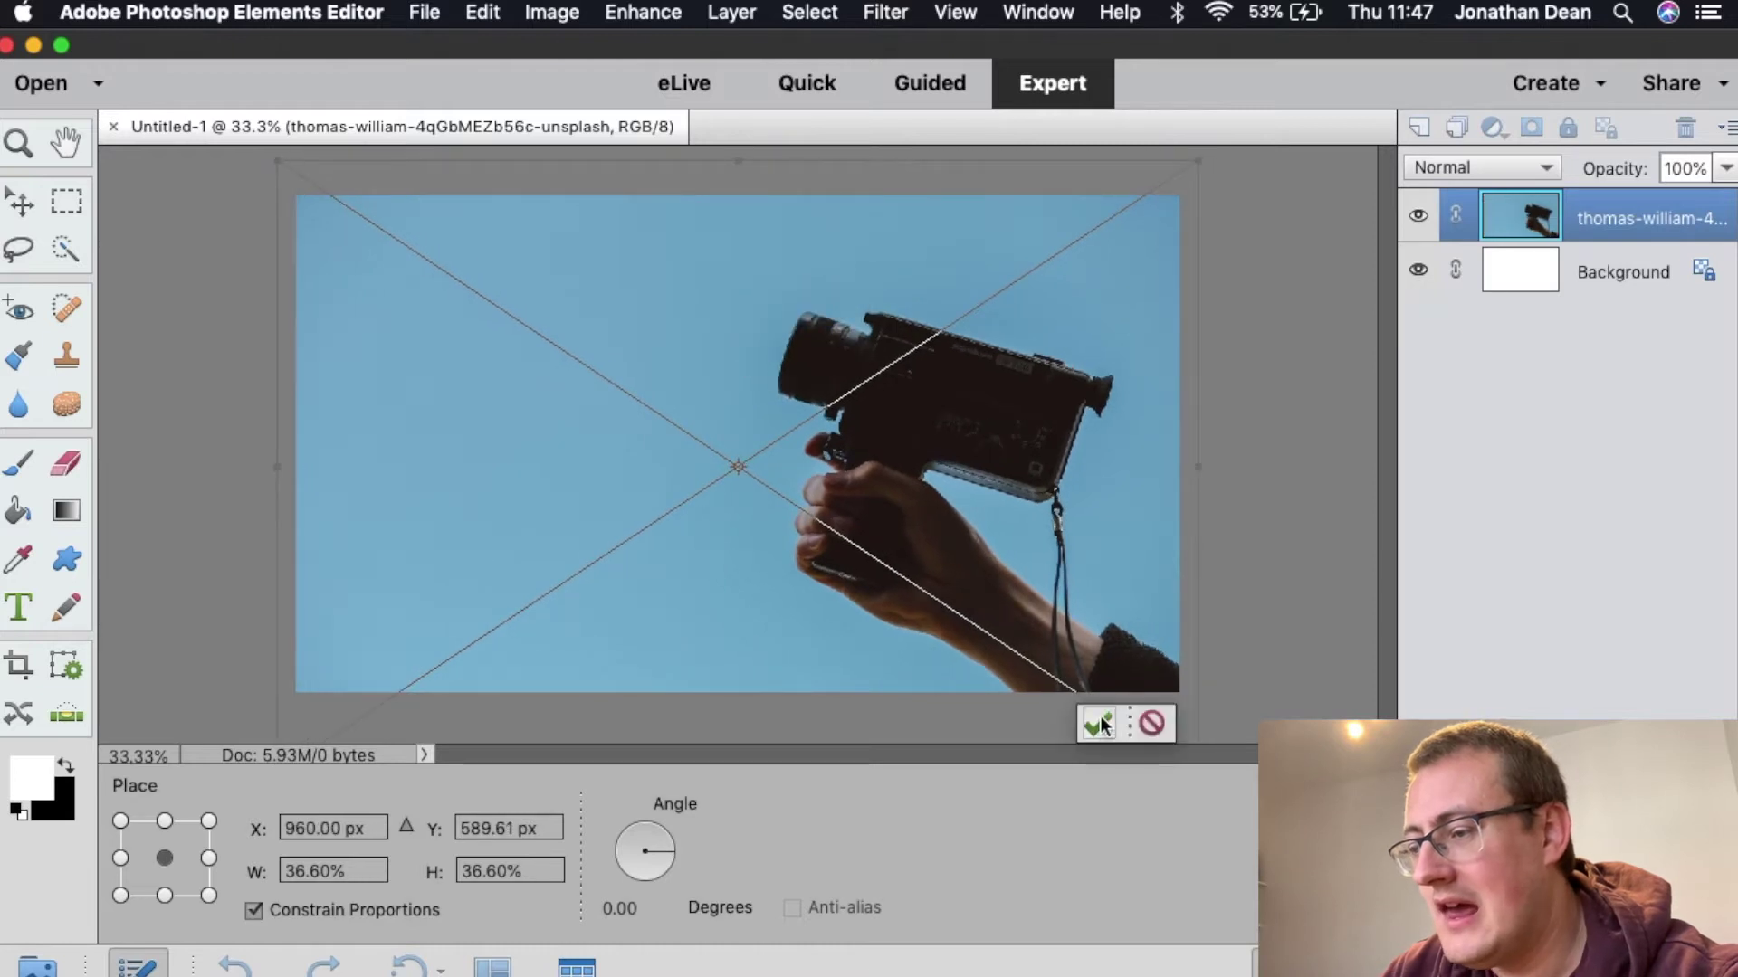
{"action": "key", "text": "Return"}
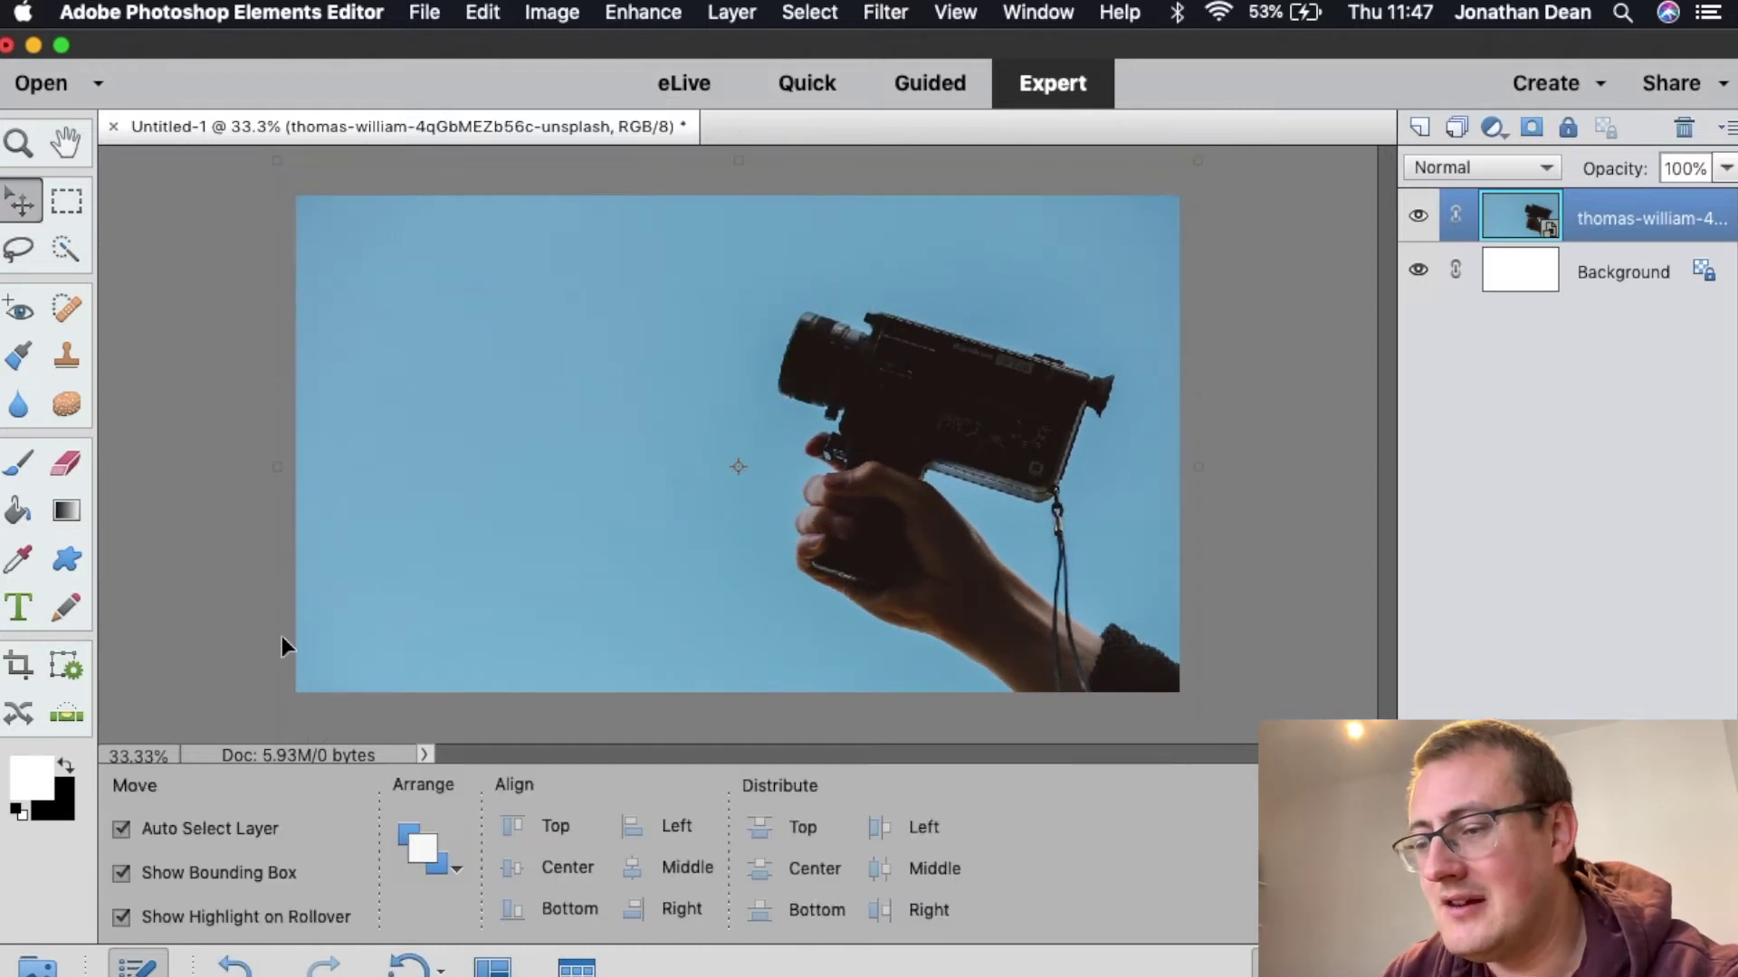
Search Google in Chrome for 'photoshop elements logo'.
{"action": "key", "text": "ctrl+Right"}
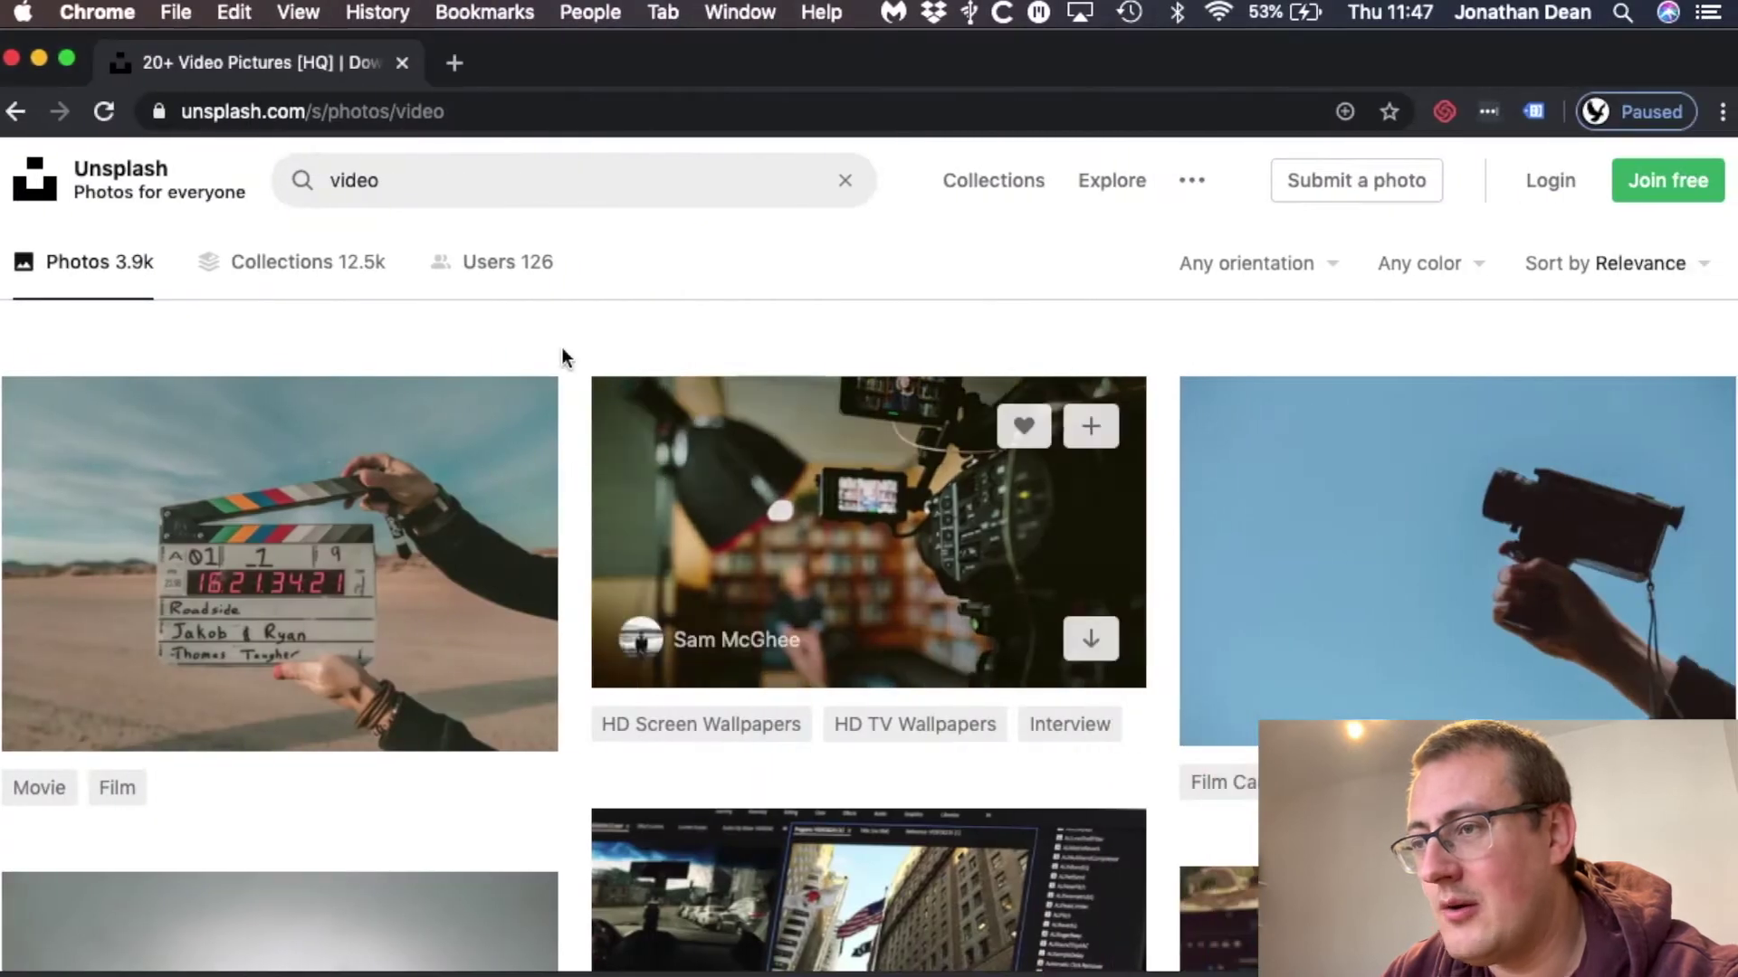
{"action": "left_click", "coordinate": [597, 112]}
{"action": "type", "text": "p"}
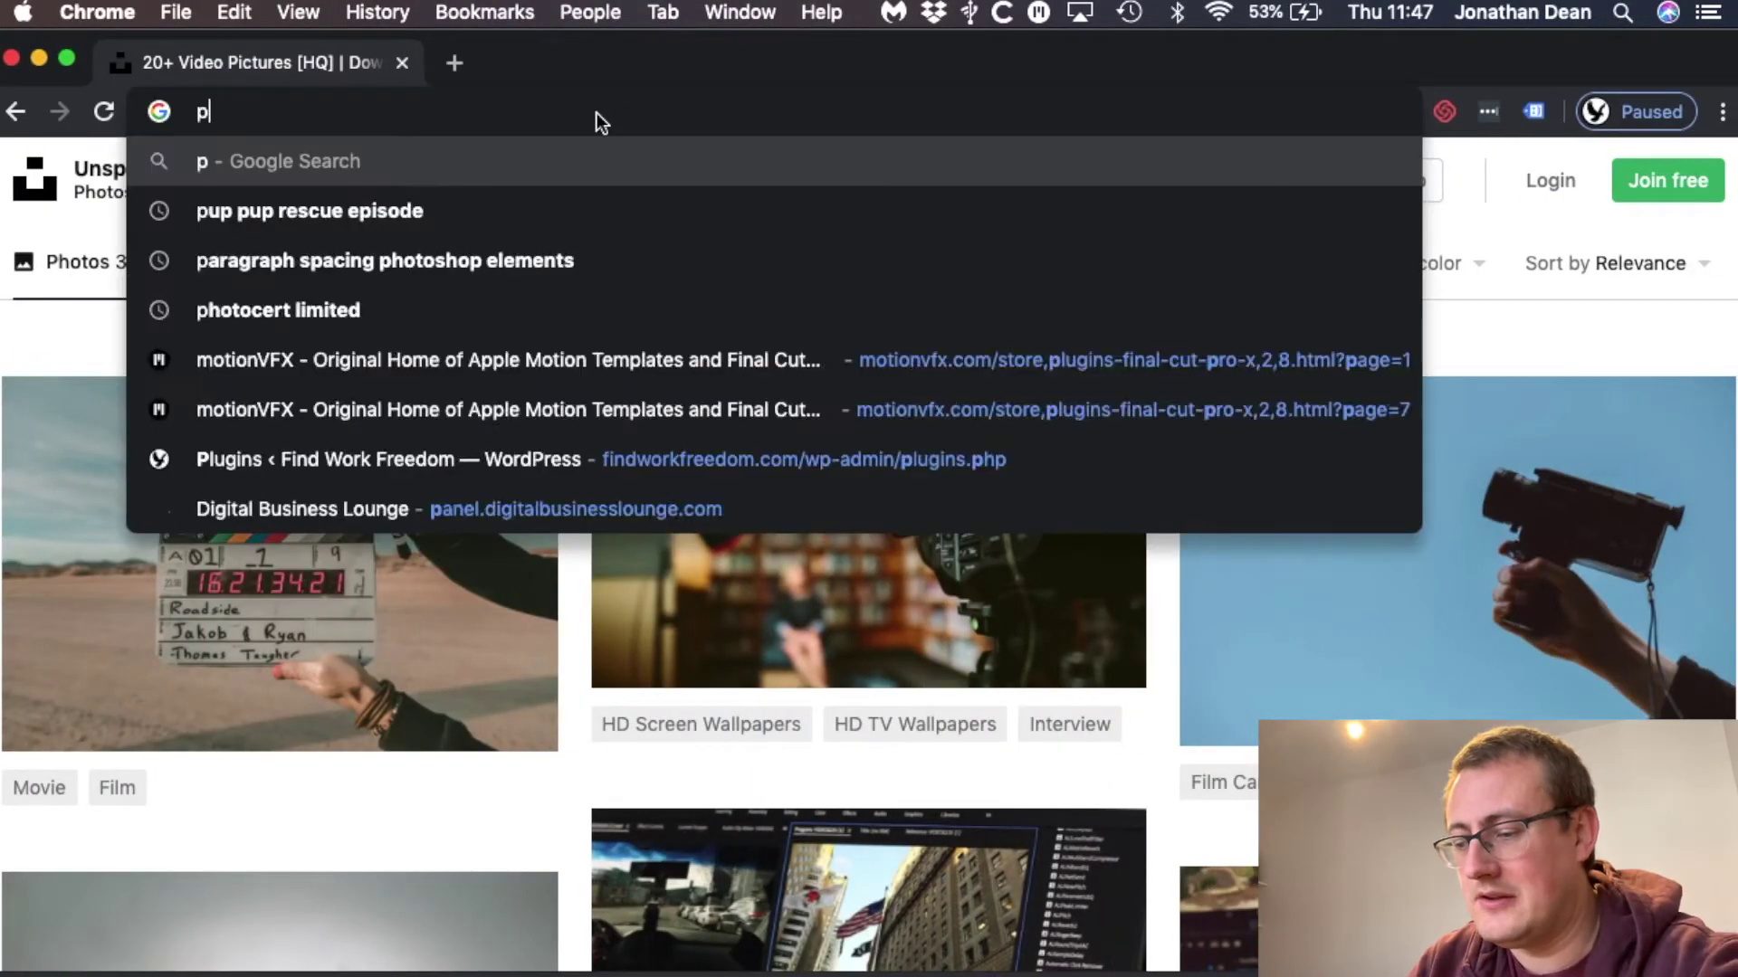
{"action": "type", "text": "hotoshop elements"}
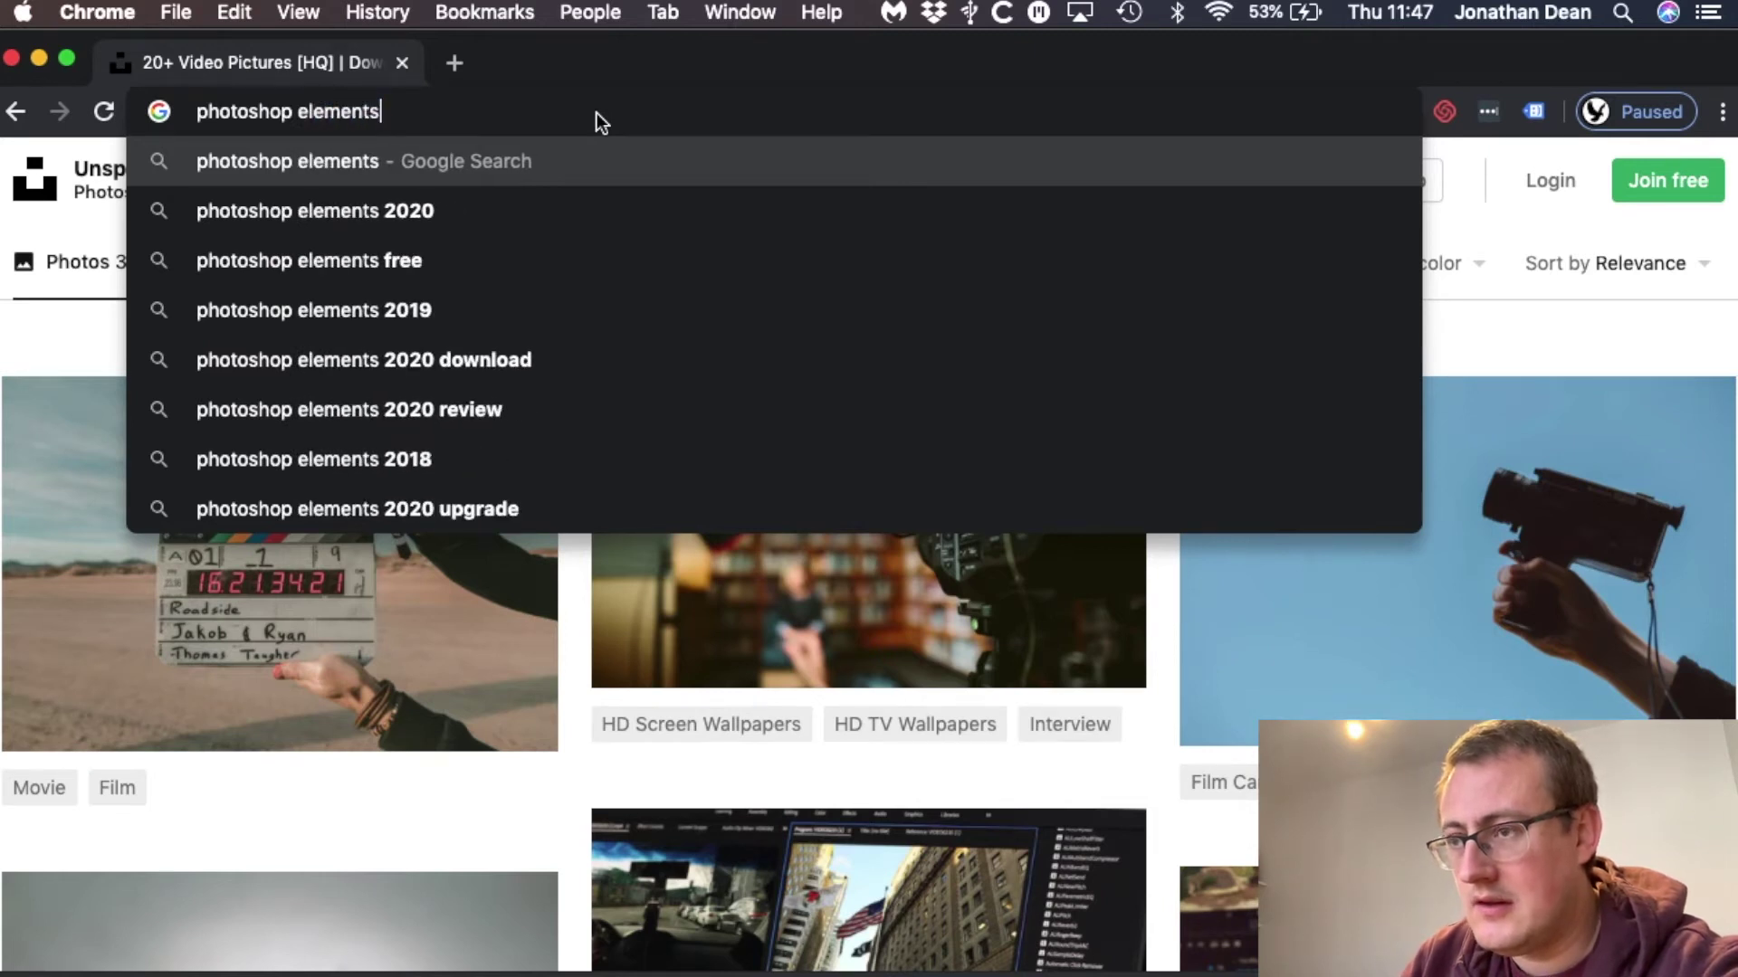
{"action": "type", "text": " logo"}
{"action": "key", "text": "Return"}
Copy the fixthephoto logo image from the Images results to the clipboard.
{"action": "left_click", "coordinate": [385, 288]}
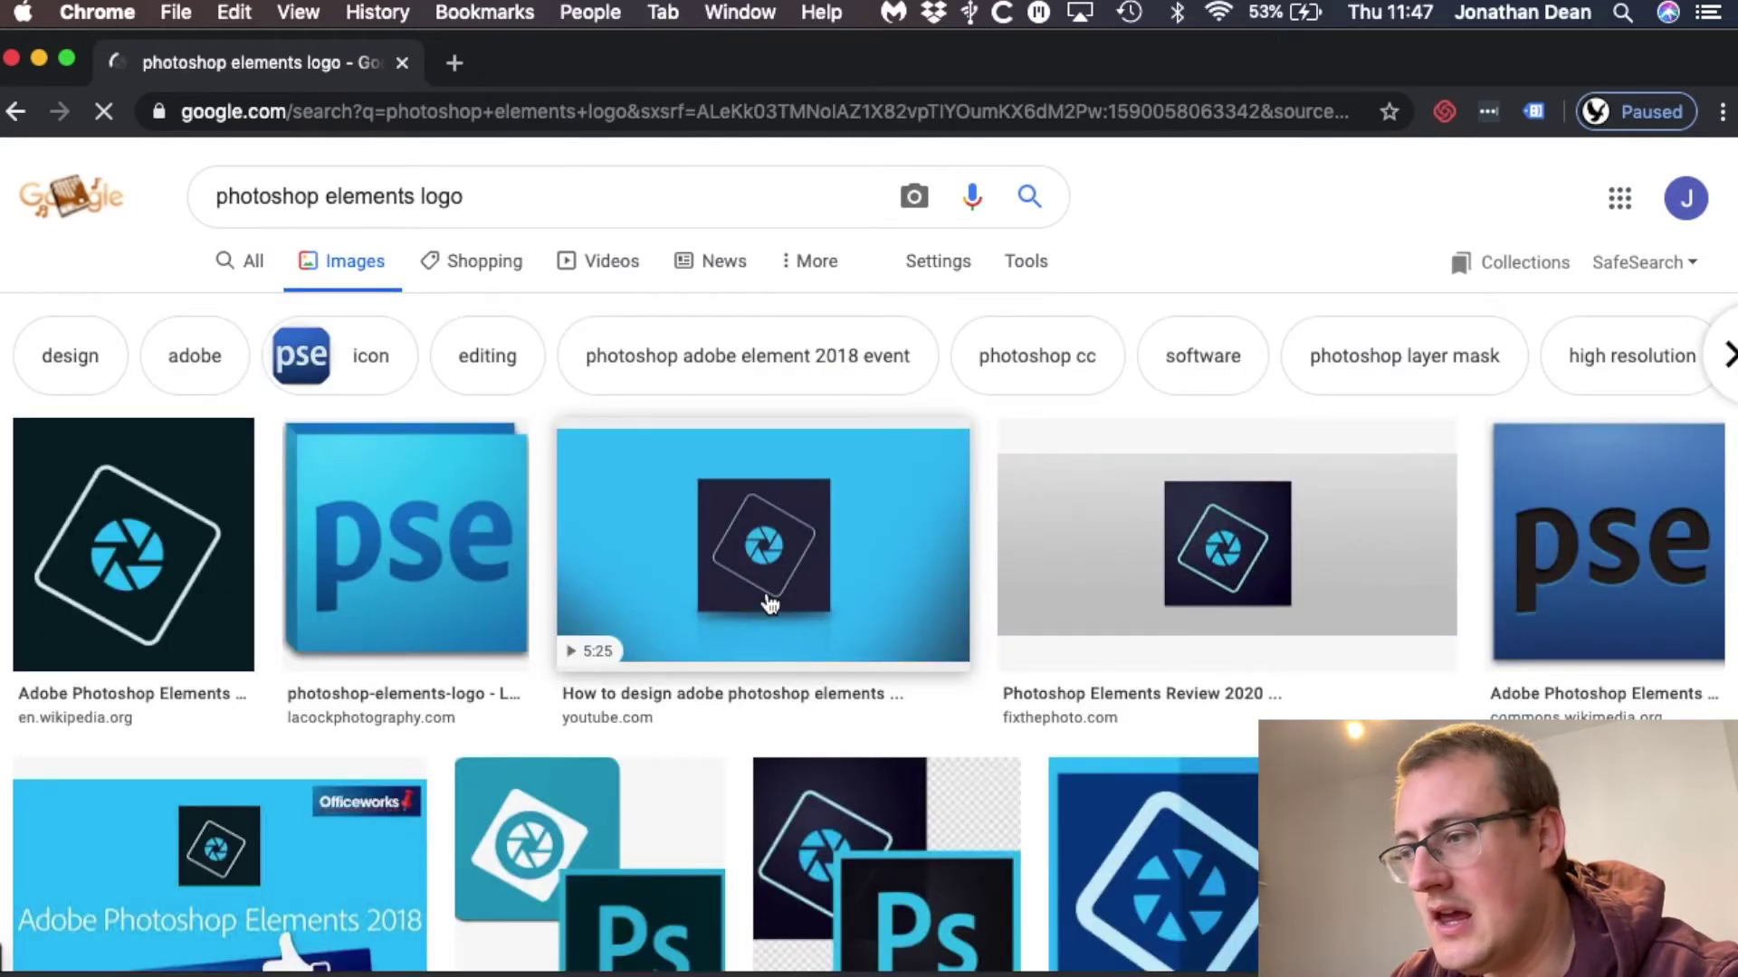
{"action": "left_click", "coordinate": [1249, 570]}
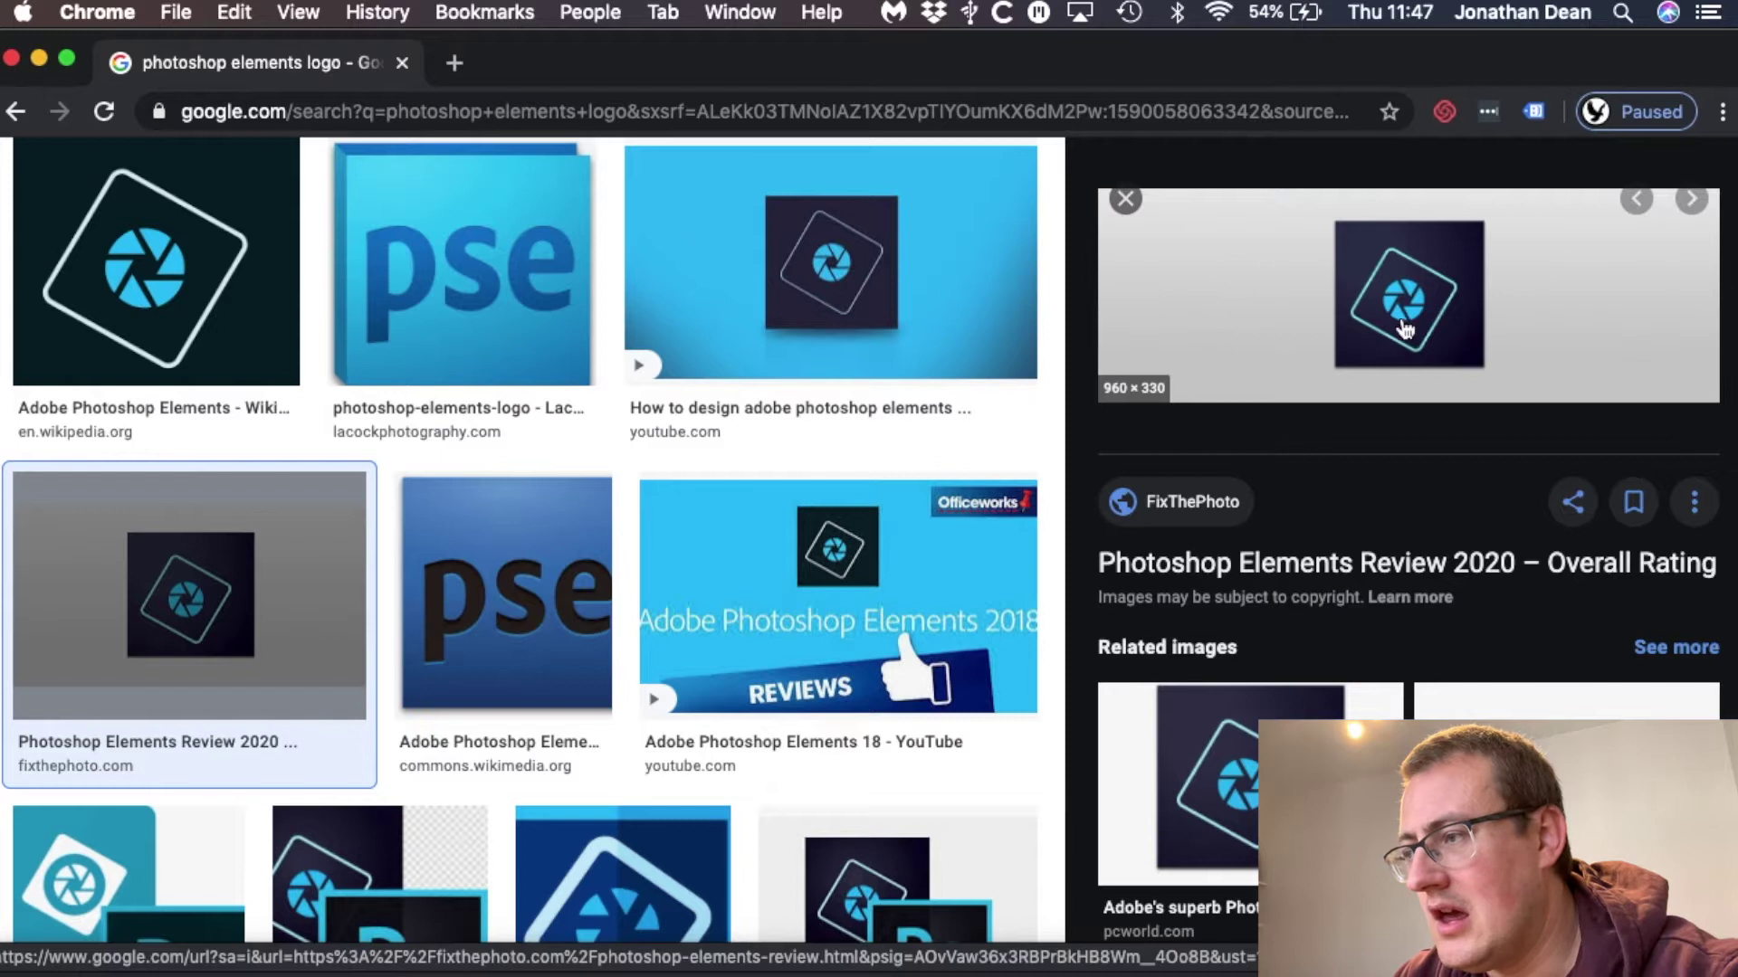
{"action": "right_click", "coordinate": [1401, 317]}
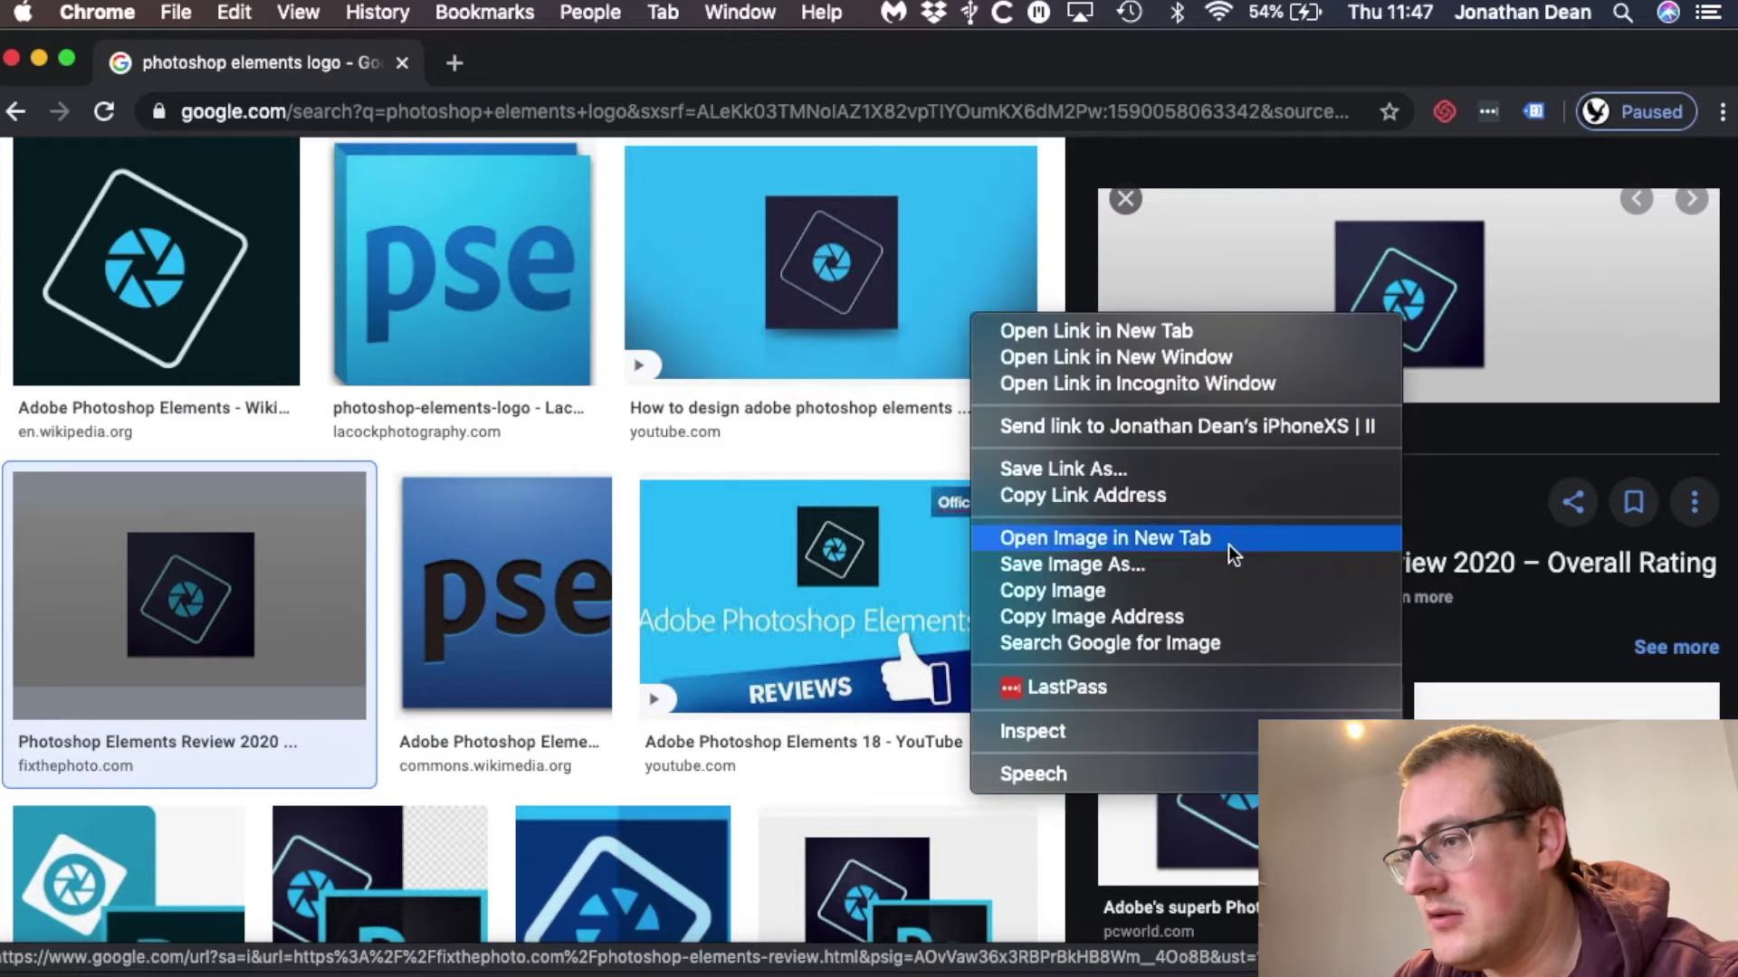
{"action": "left_click", "coordinate": [1203, 590]}
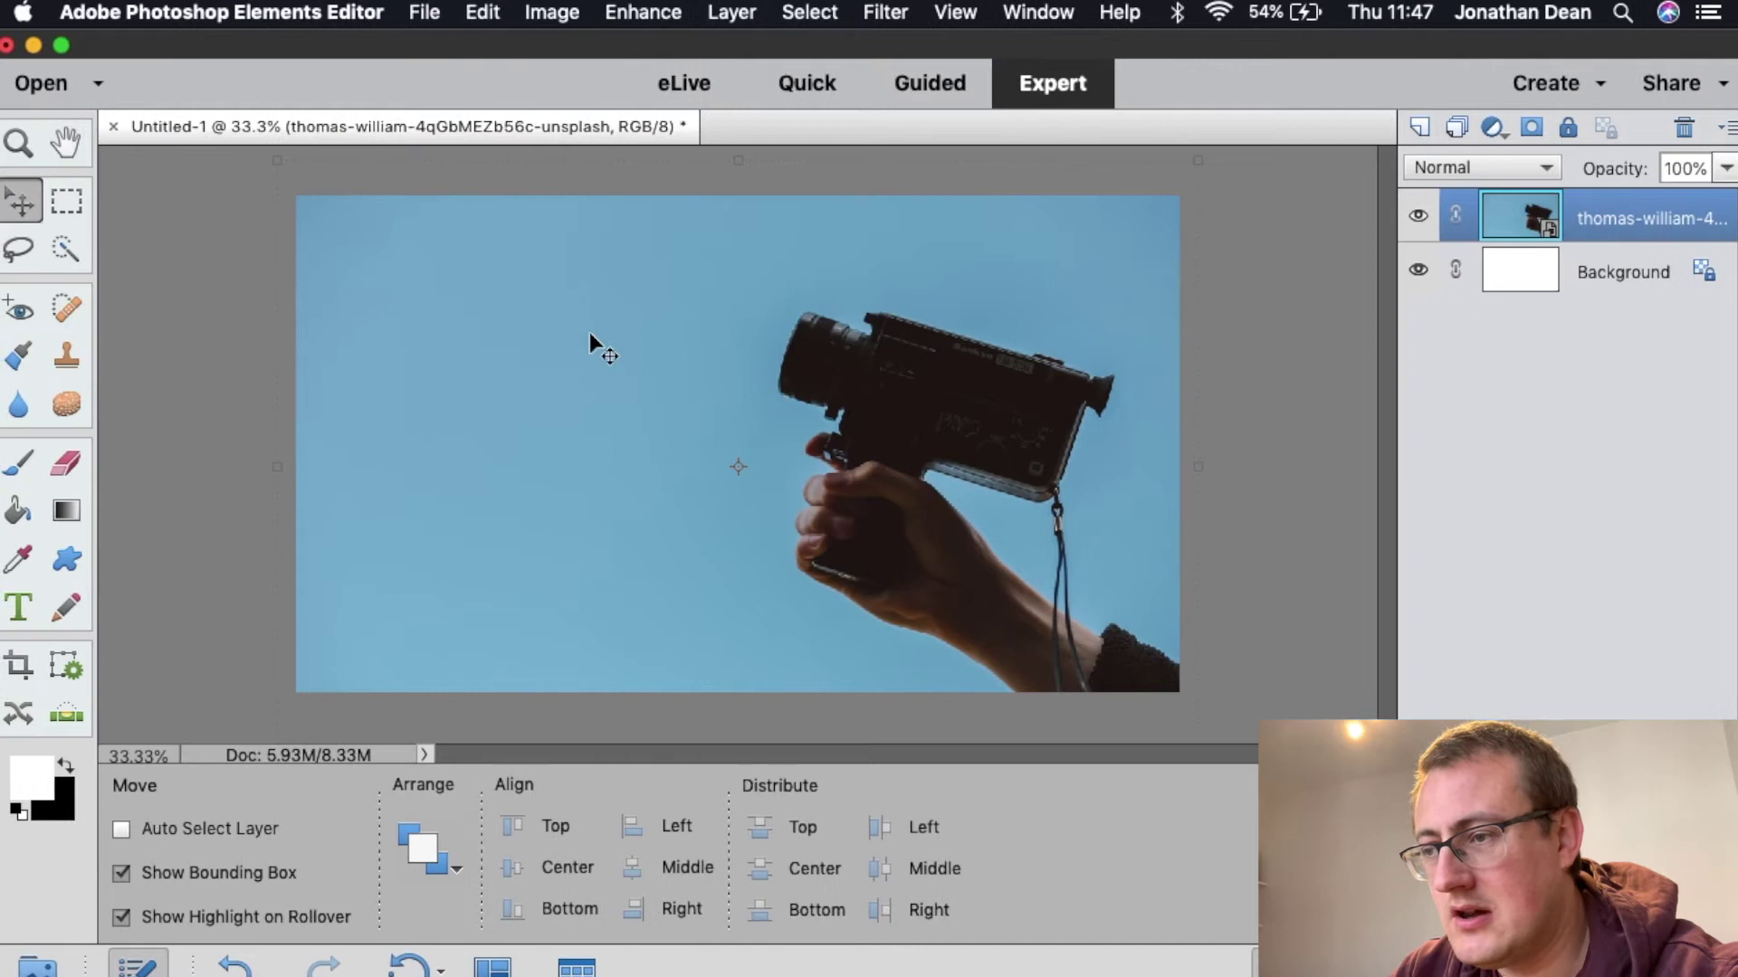
Paste the copied logo into the thumbnail as Layer 1 and pick the Quick Selection tool.
{"action": "key", "text": "cmd+v"}
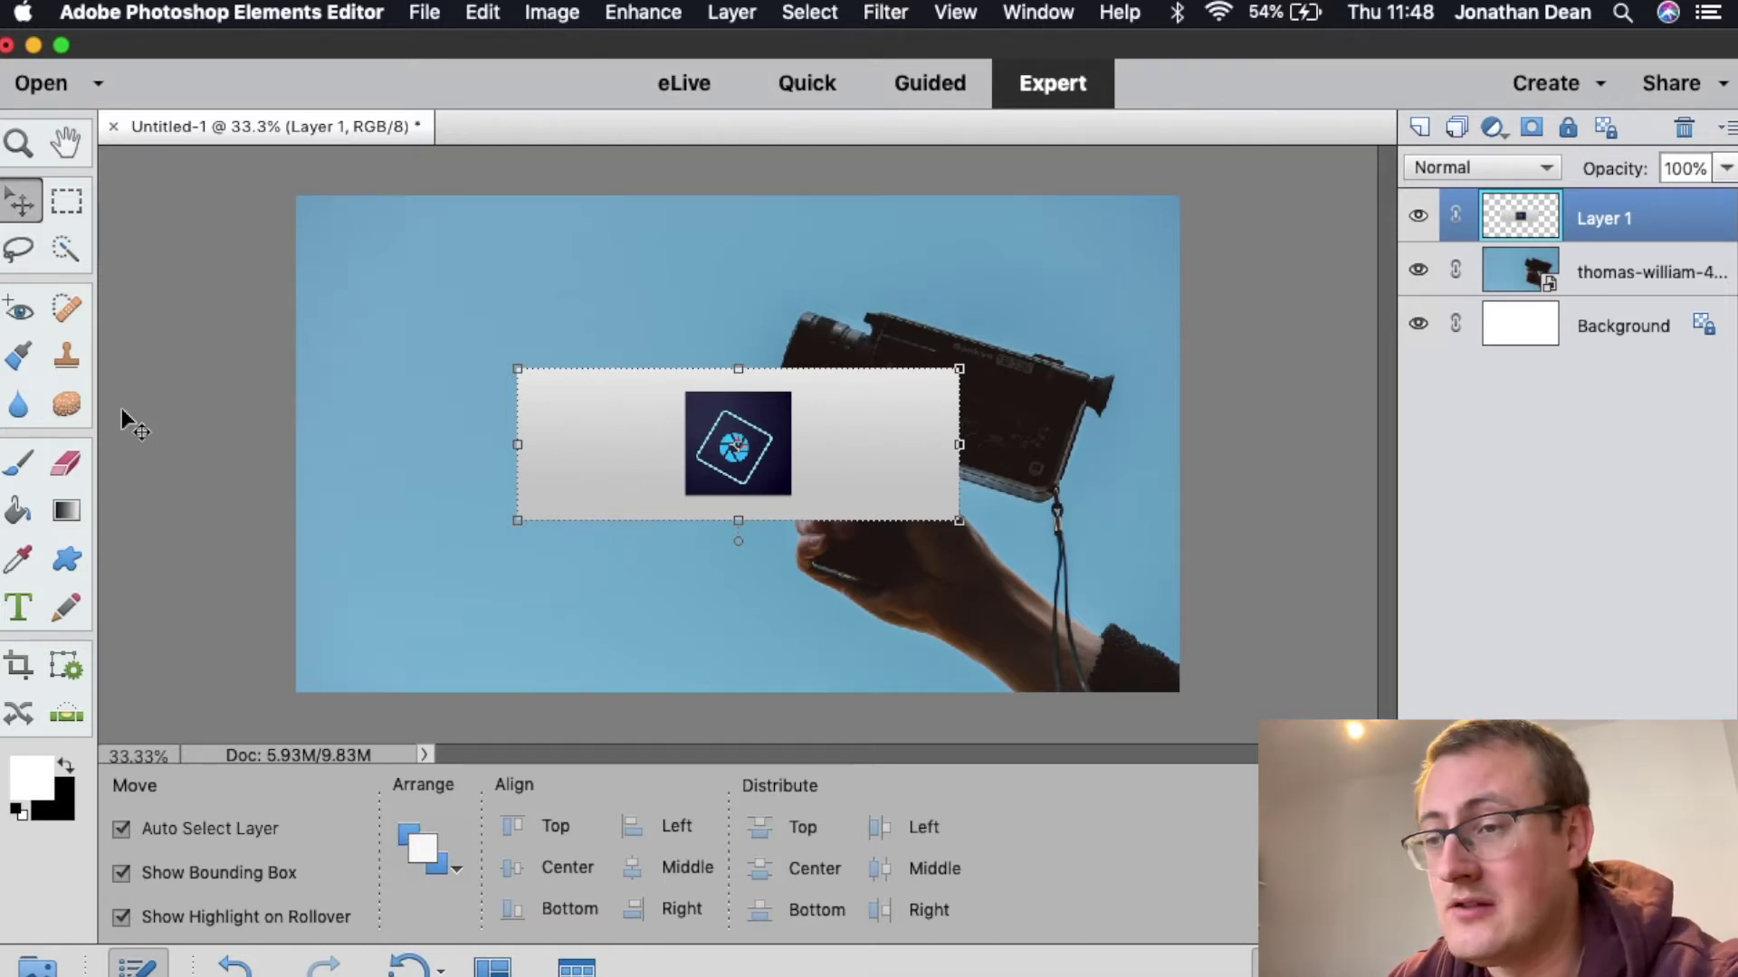
{"action": "left_click", "coordinate": [63, 250]}
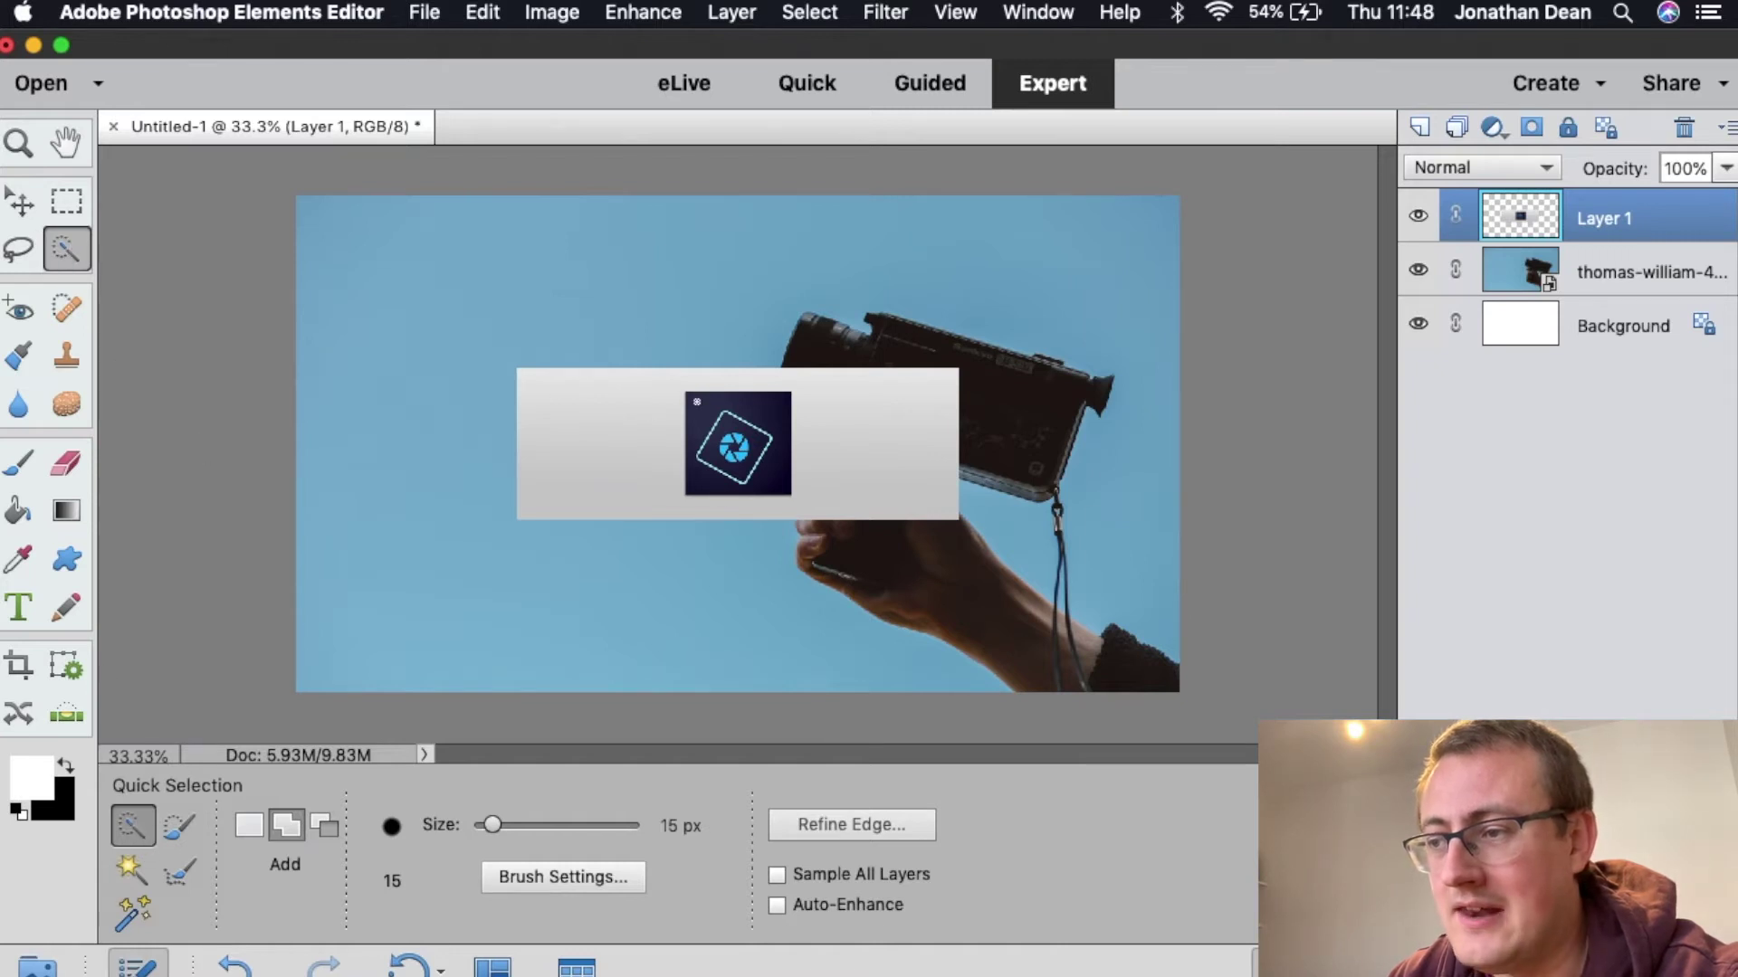
Try selecting the logo, inverting and deleting its surroundings, then undo that deletion.
{"action": "left_click", "coordinate": [697, 400]}
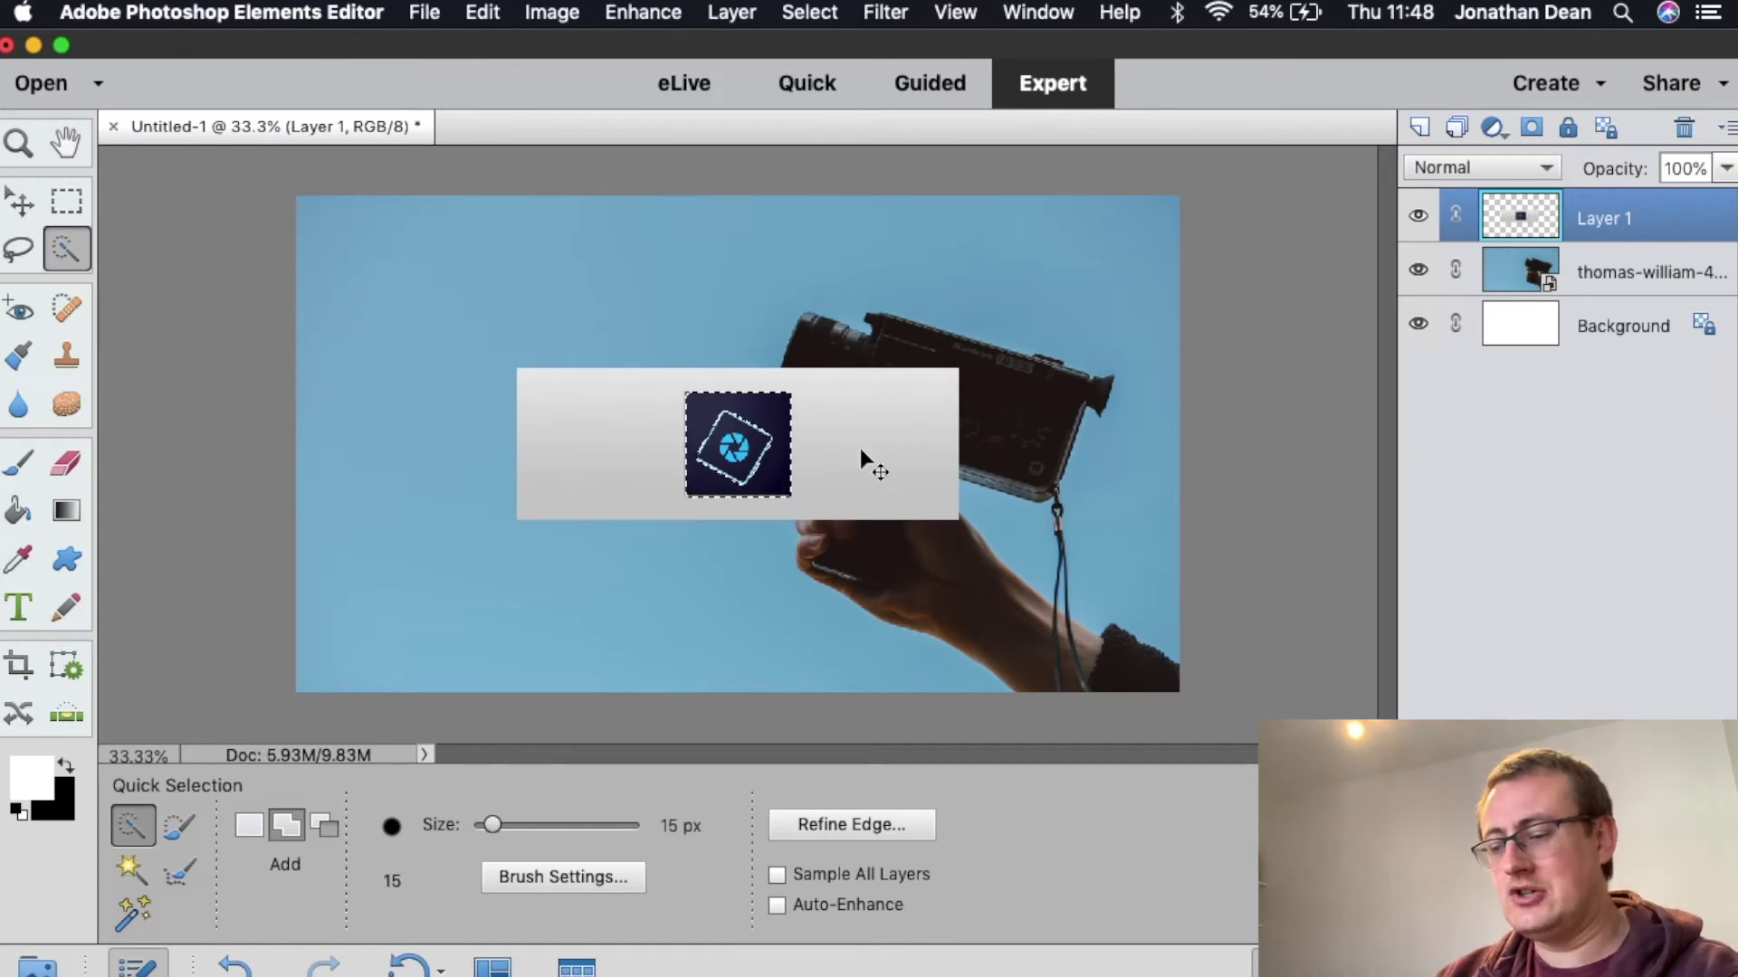
{"action": "key", "text": "super+shift+i"}
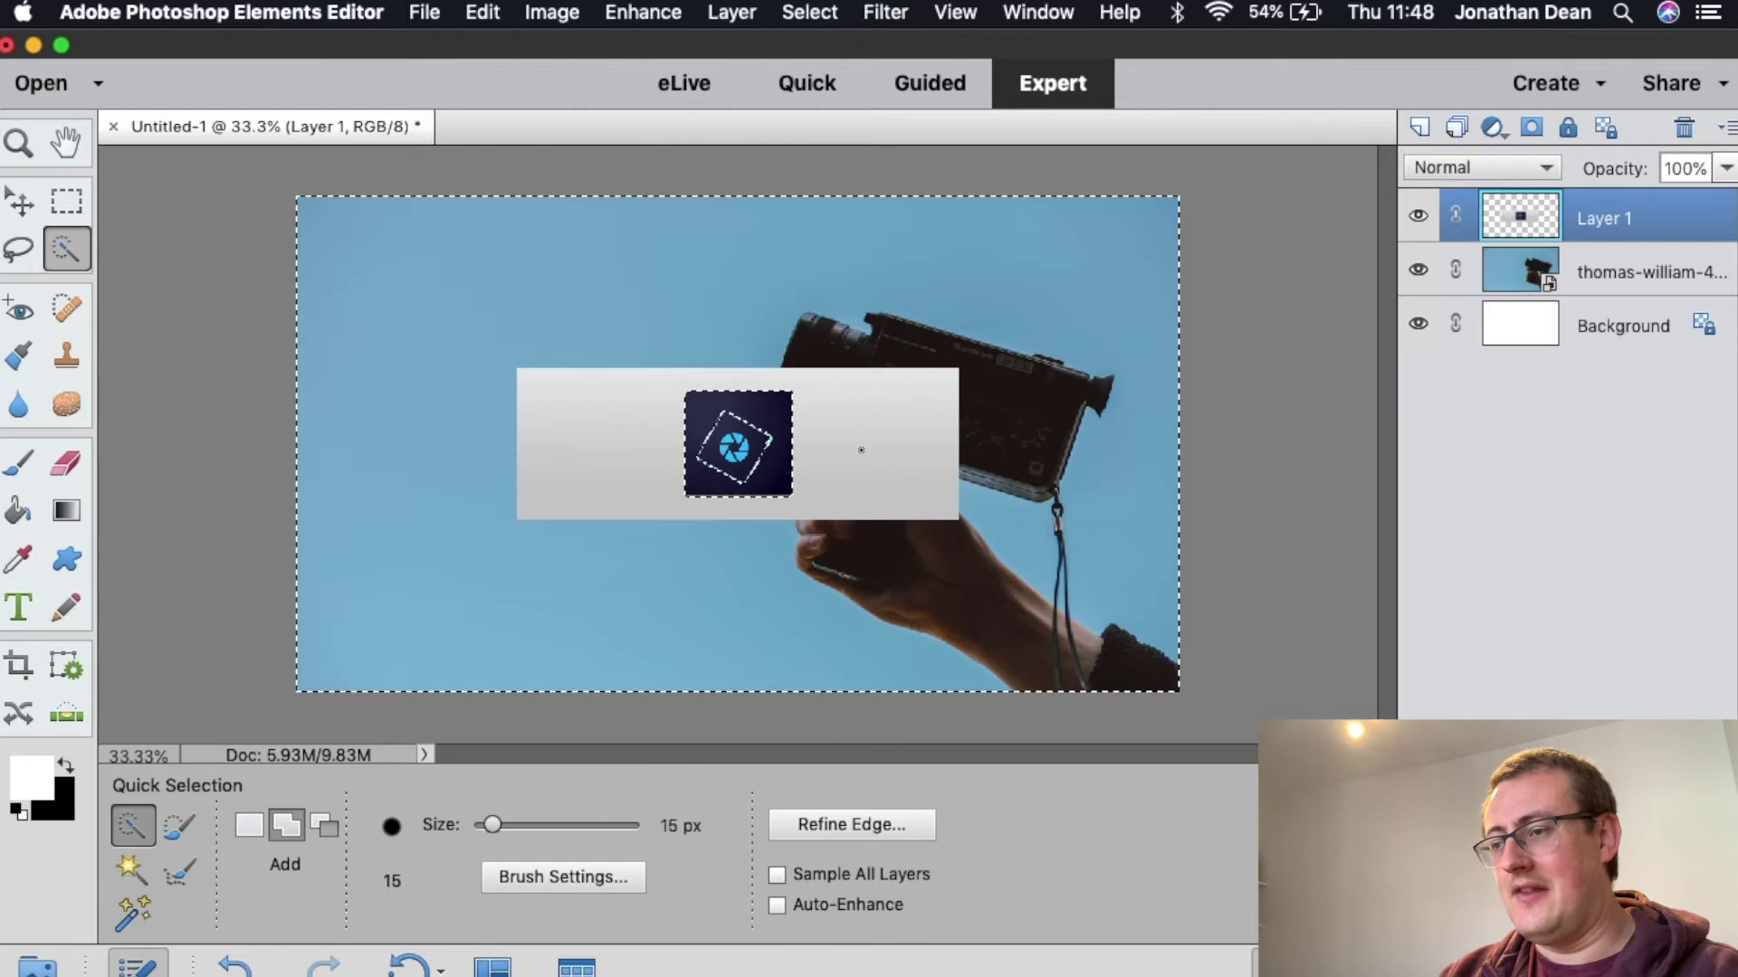
{"action": "key", "text": "Delete"}
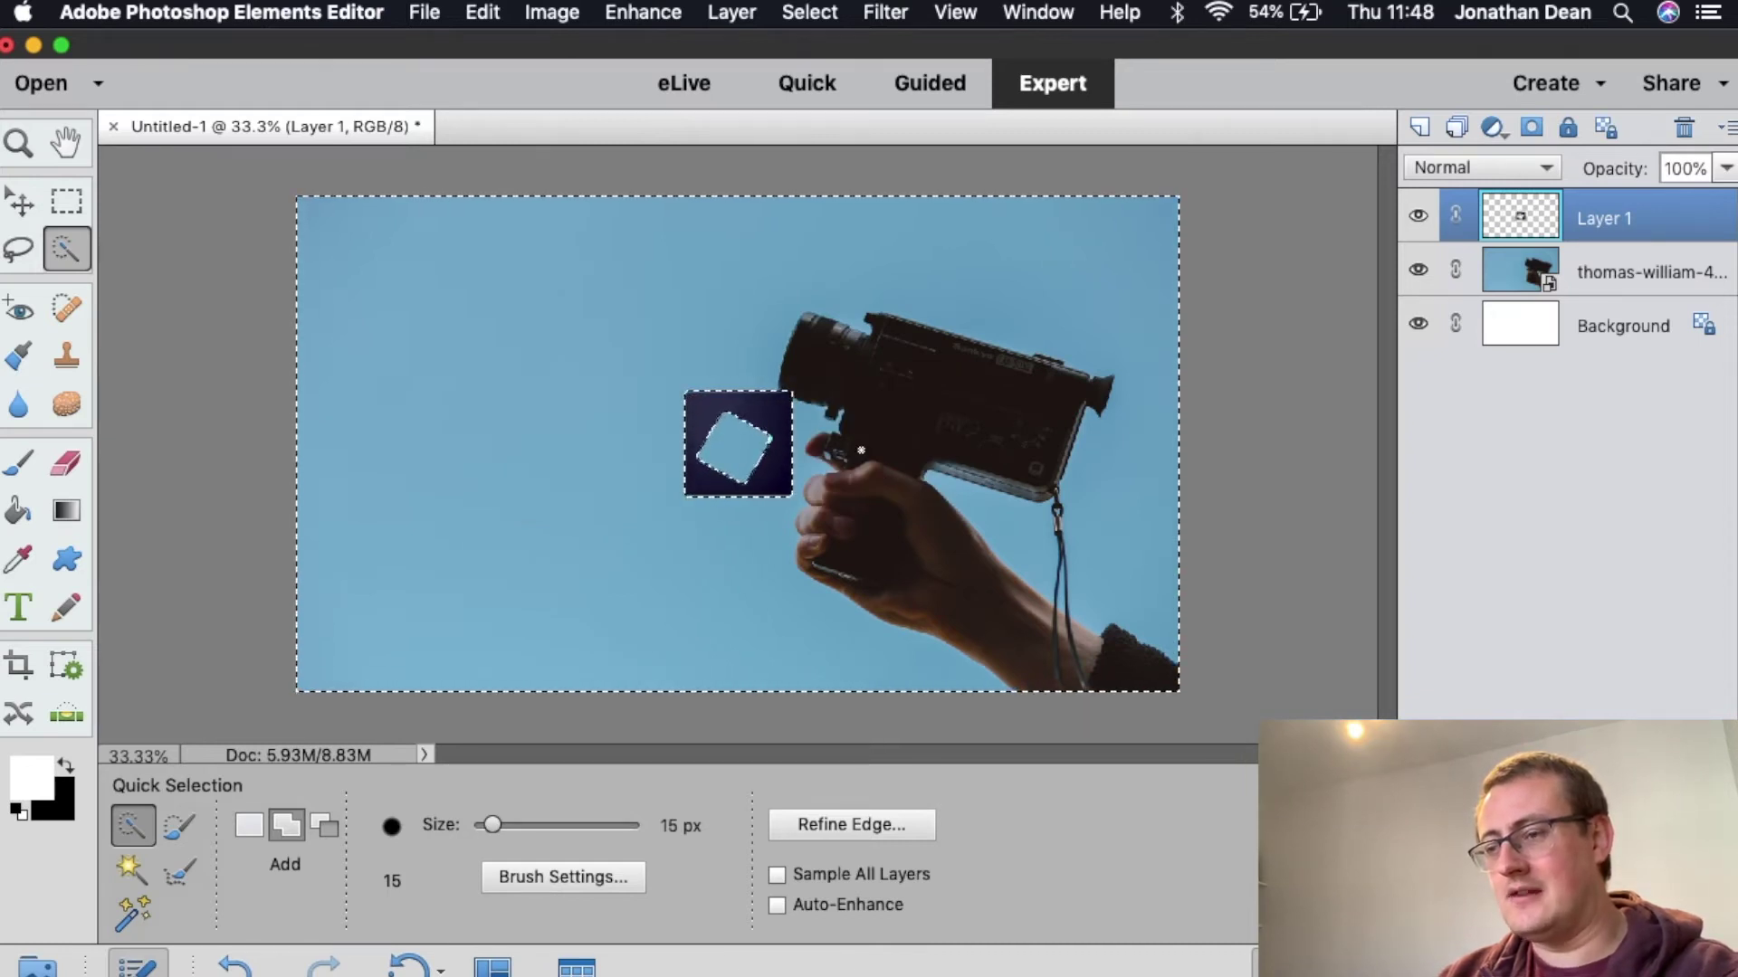
{"action": "key", "text": "super+z"}
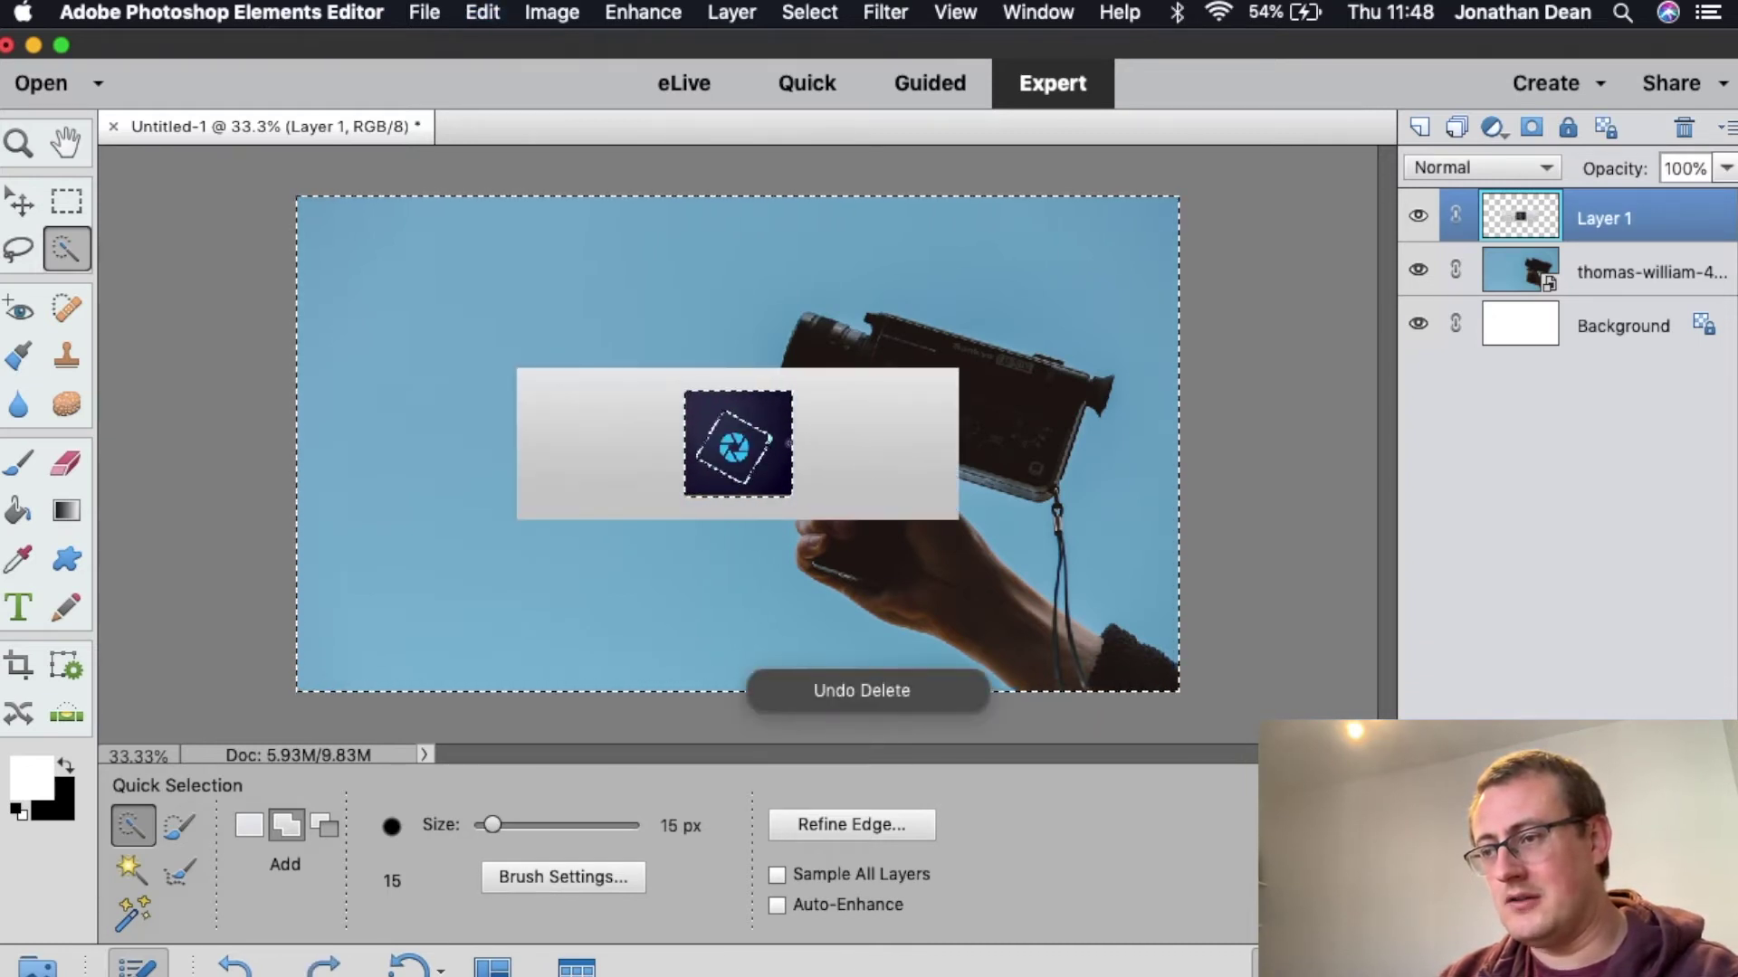
Clear the grey rectangle around the logo with the Magic Wand, then deselect.
{"action": "left_click", "coordinate": [177, 840]}
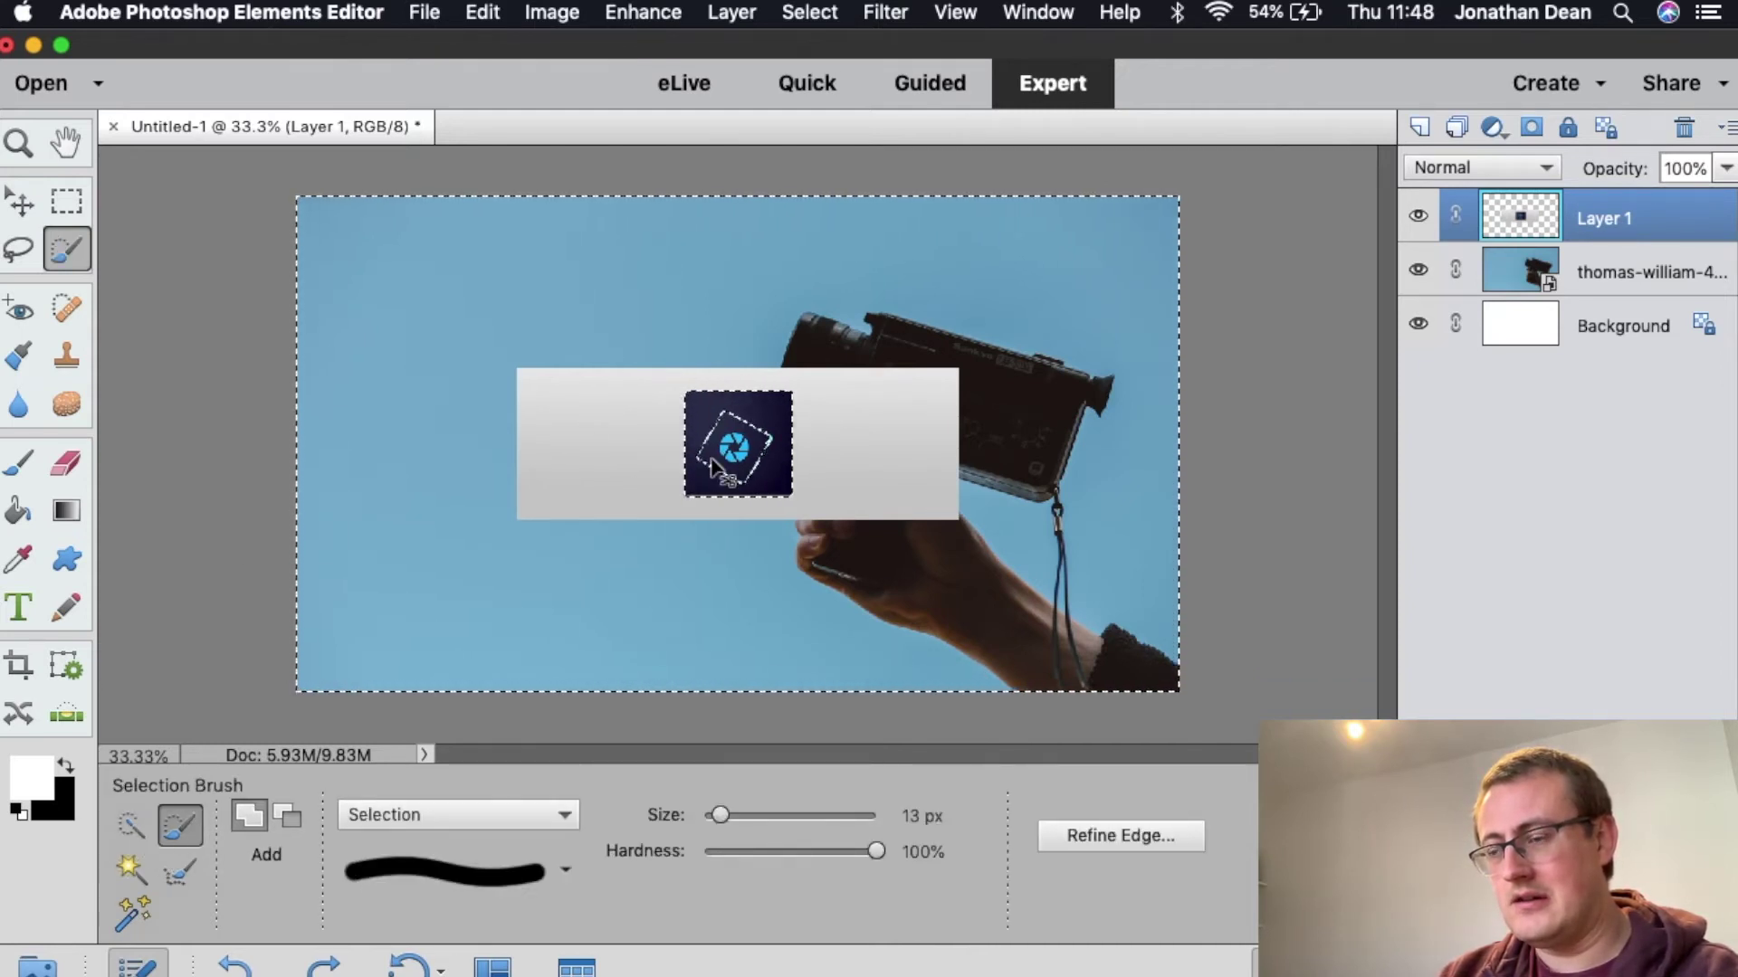
{"action": "key", "text": "super+d"}
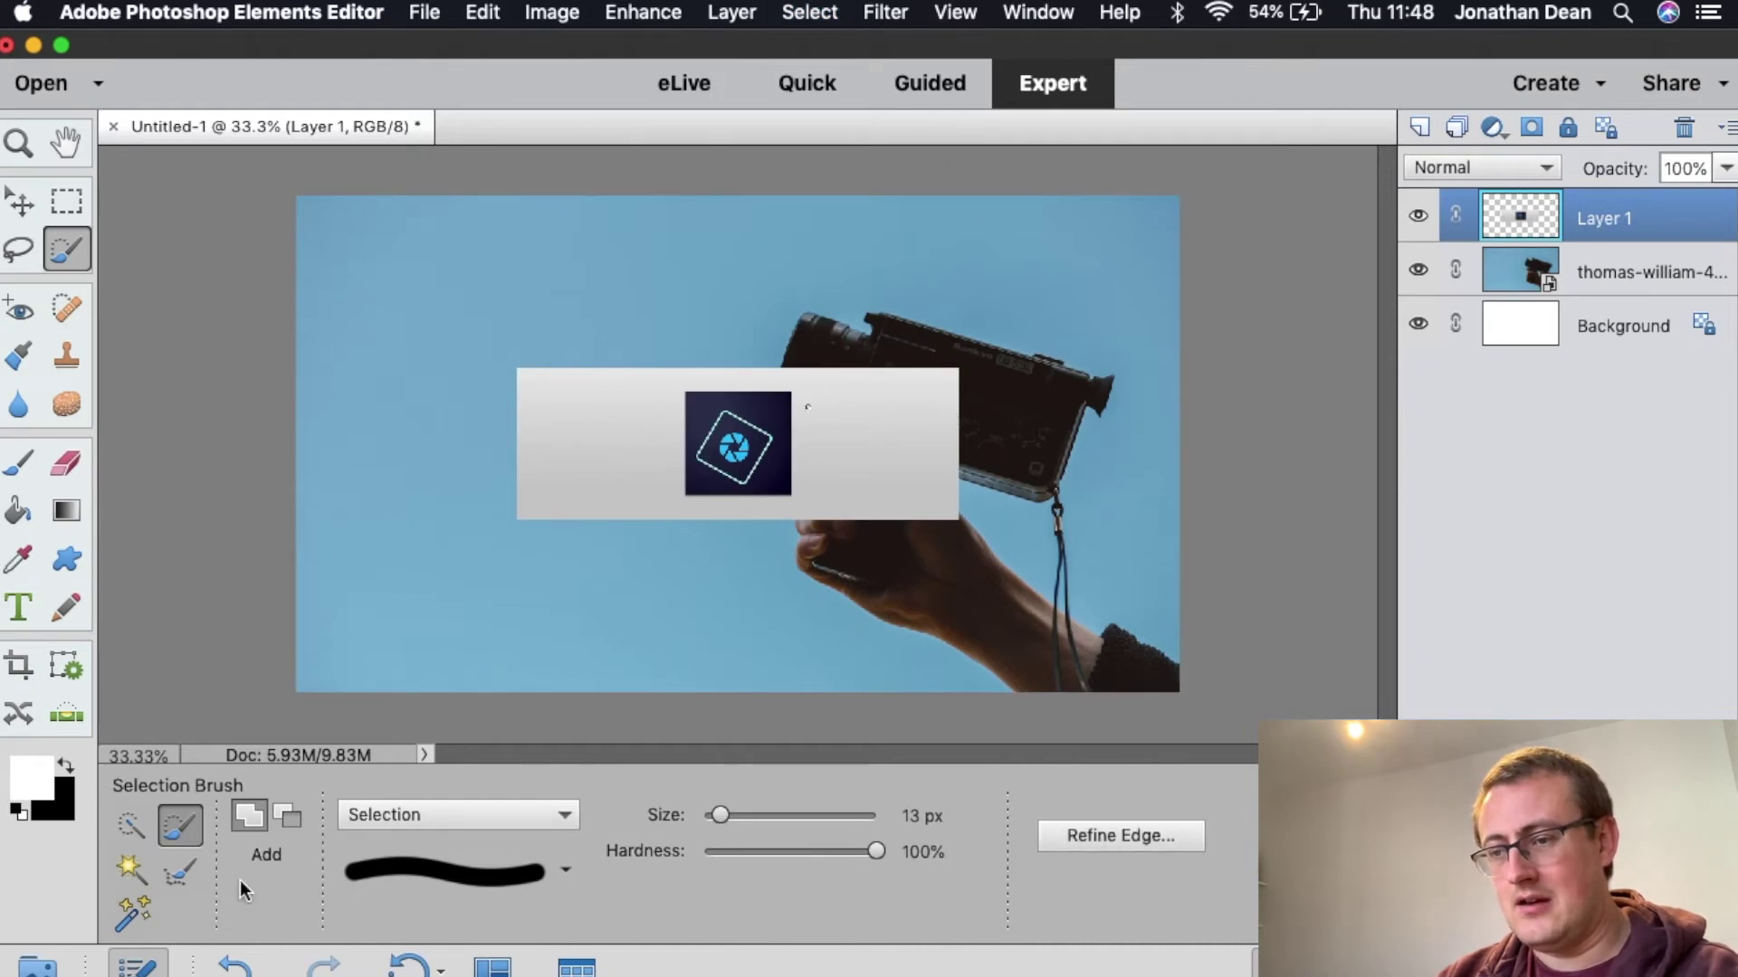
{"action": "left_click", "coordinate": [131, 871]}
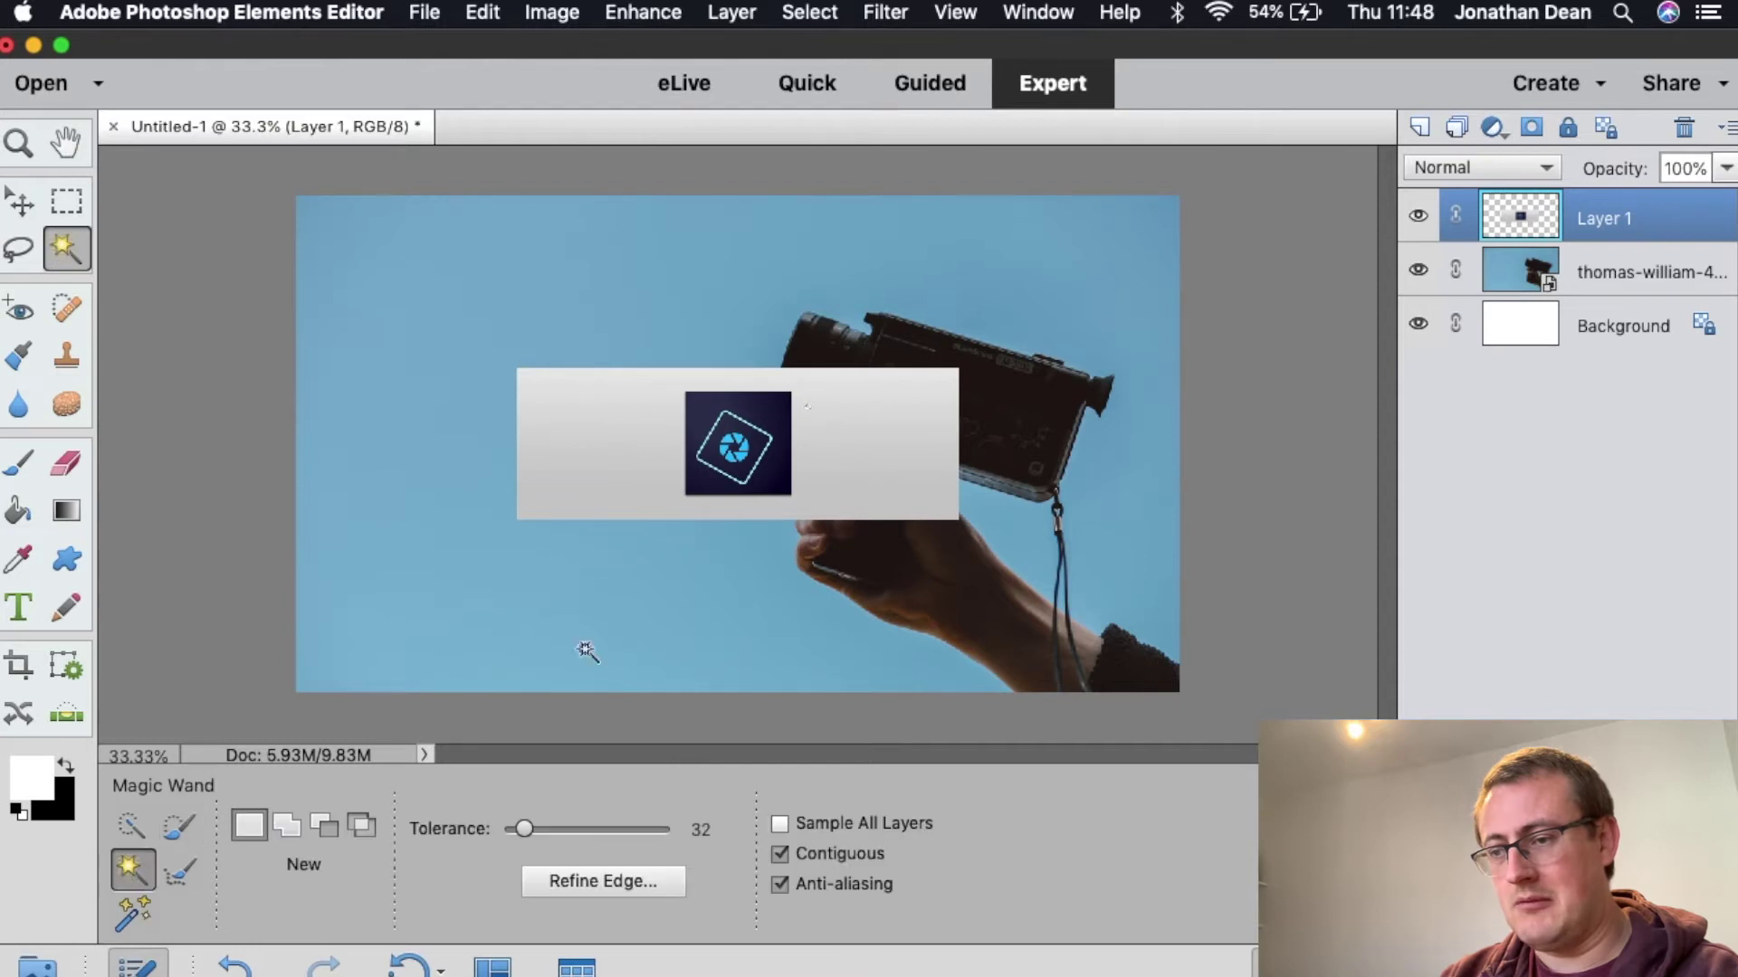
{"action": "left_click", "coordinate": [878, 464]}
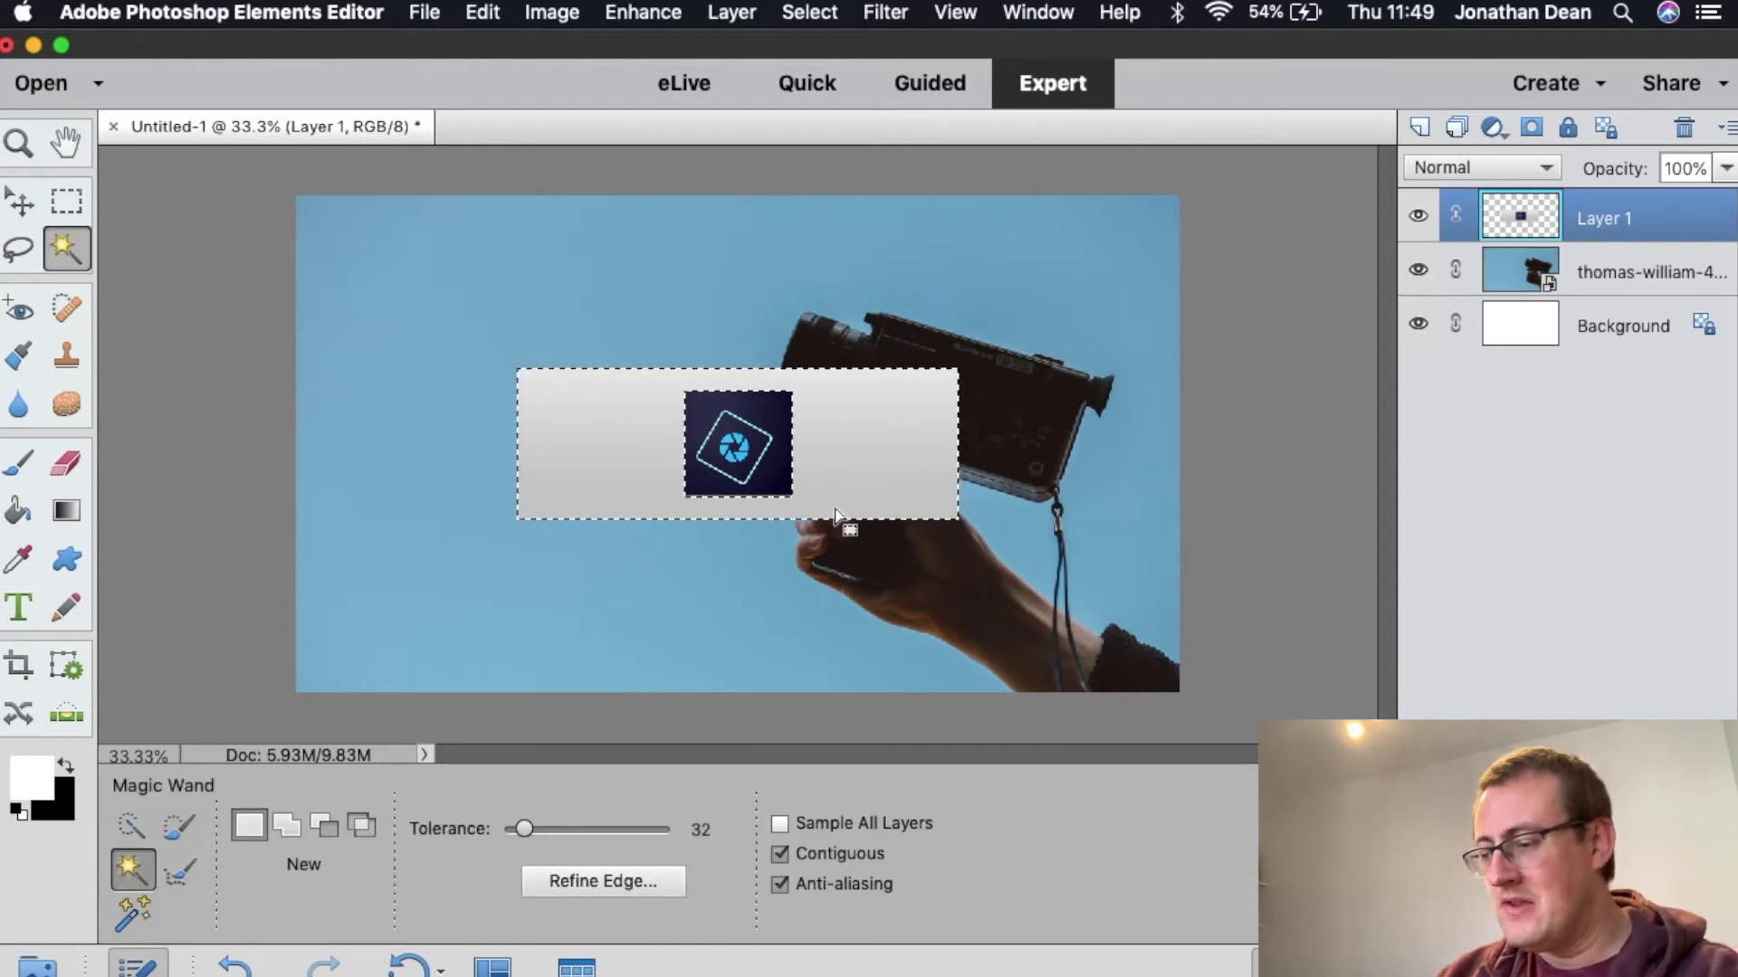
{"action": "key", "text": "Delete"}
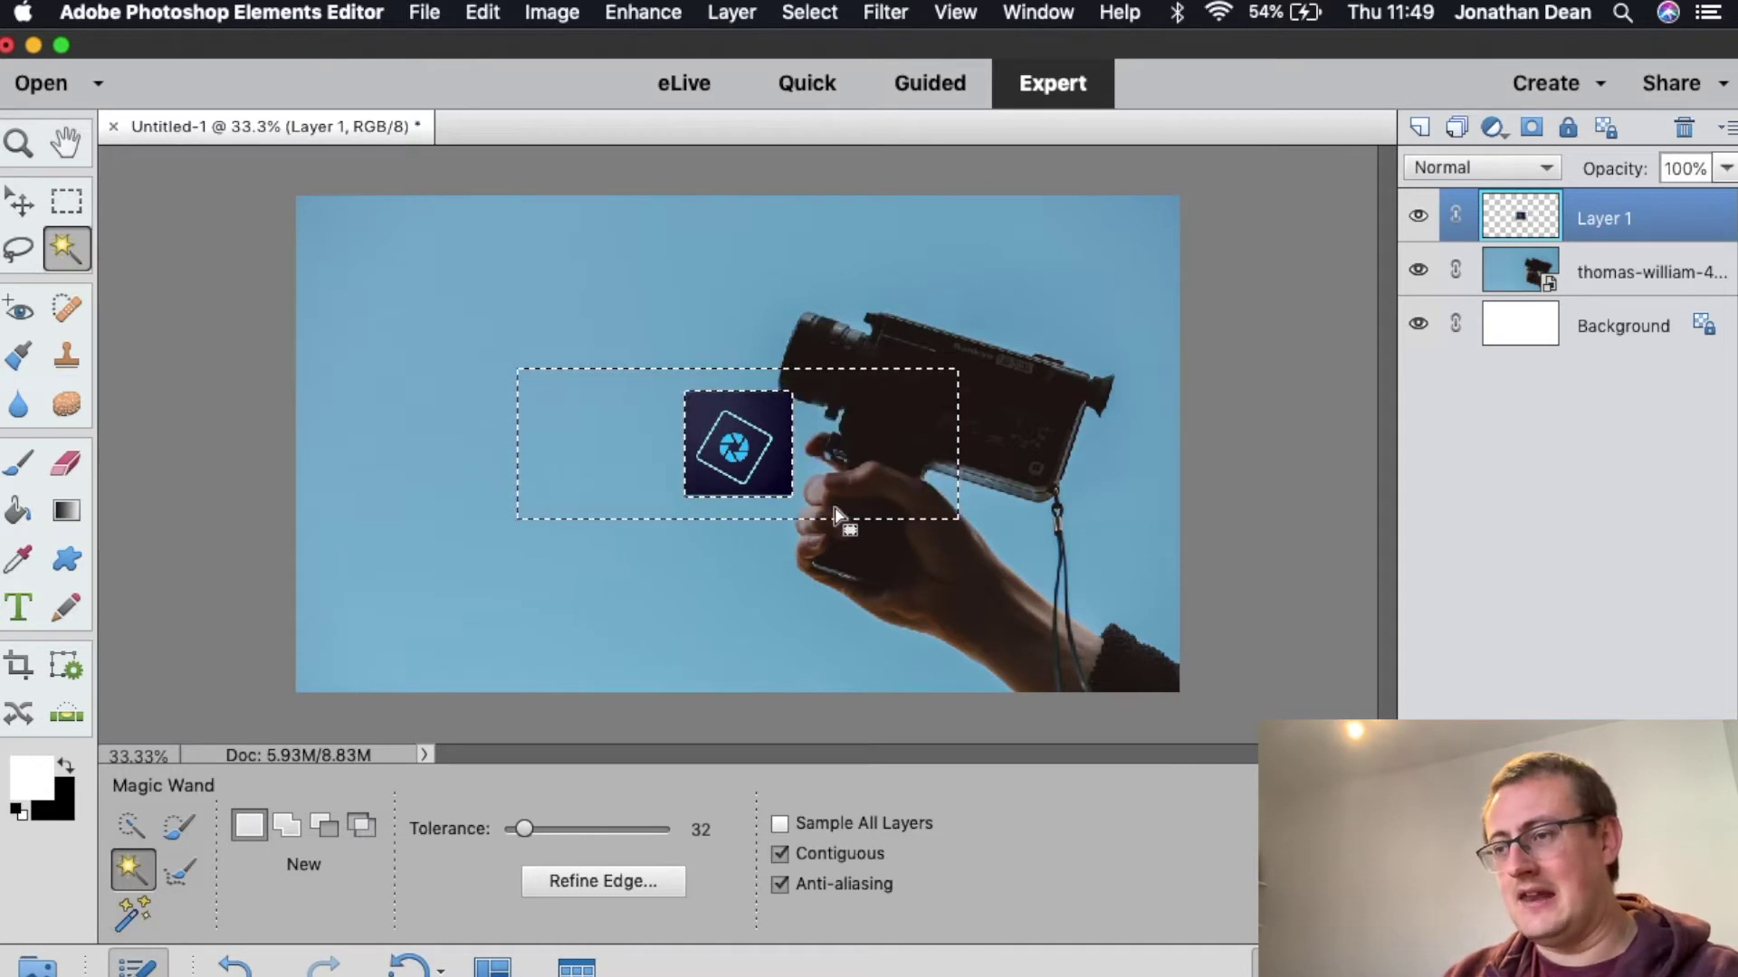
{"action": "key", "text": "super+d"}
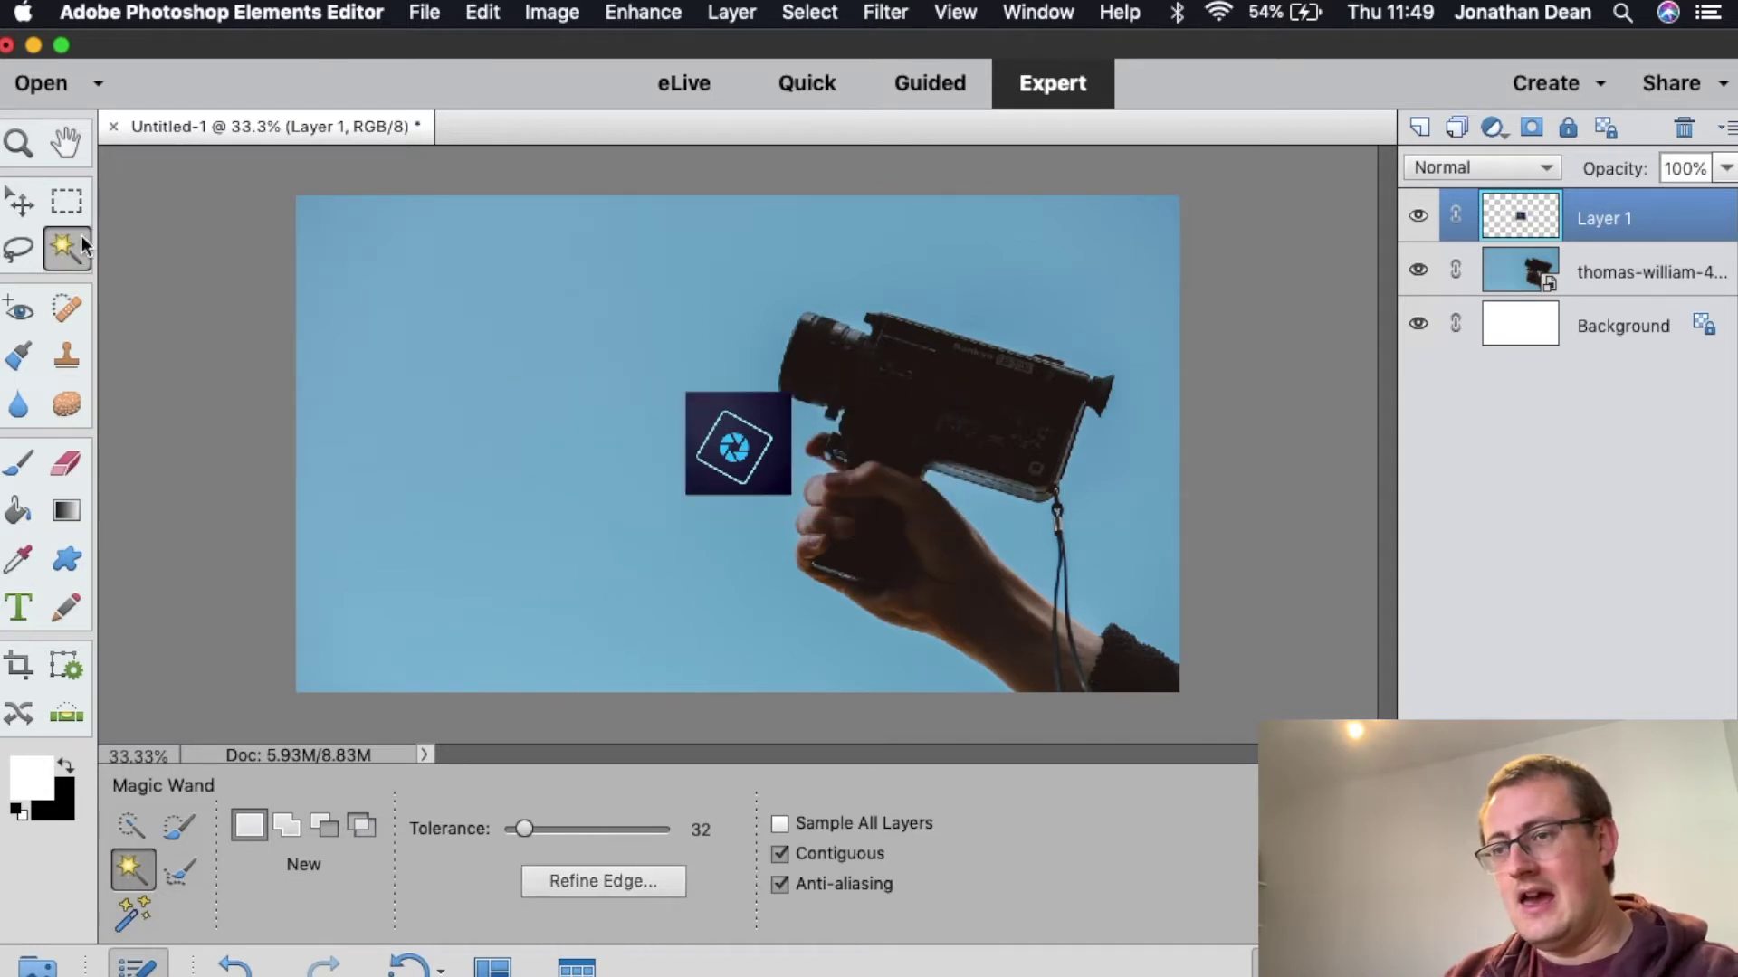
Select the logo layer, enlarge it and move it to the upper left.
{"action": "left_click", "coordinate": [20, 201]}
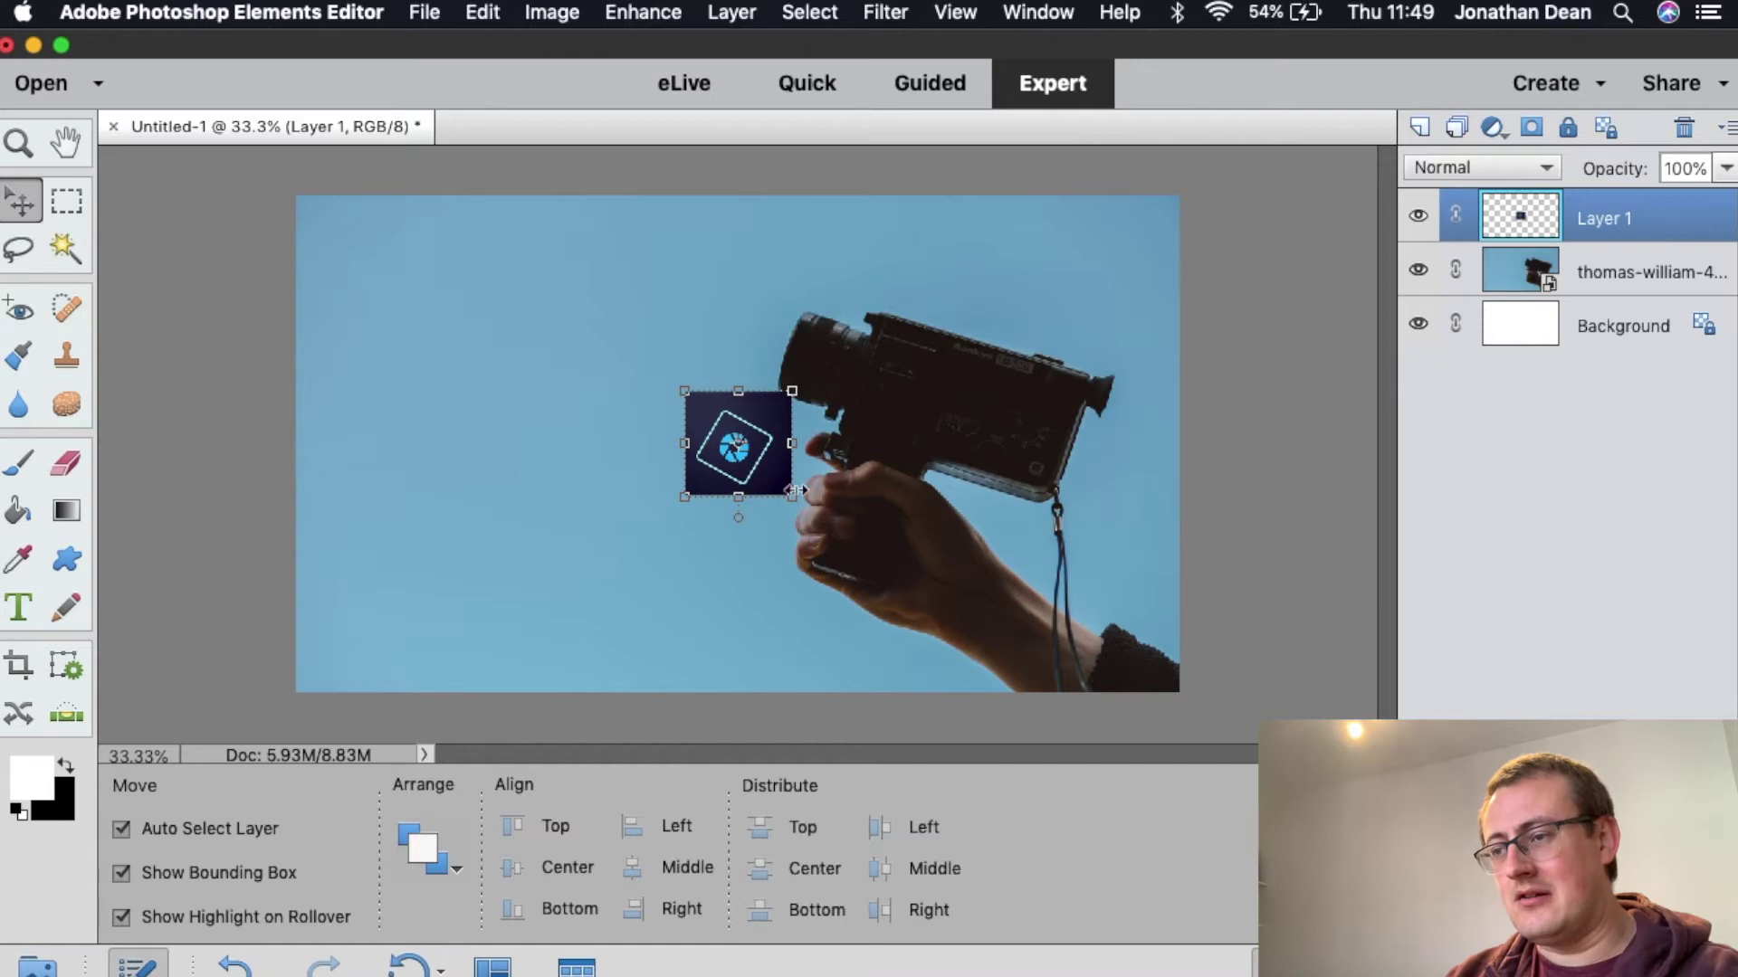
{"action": "left_click_drag", "start_coordinate": [793, 497], "coordinate": [937, 624]}
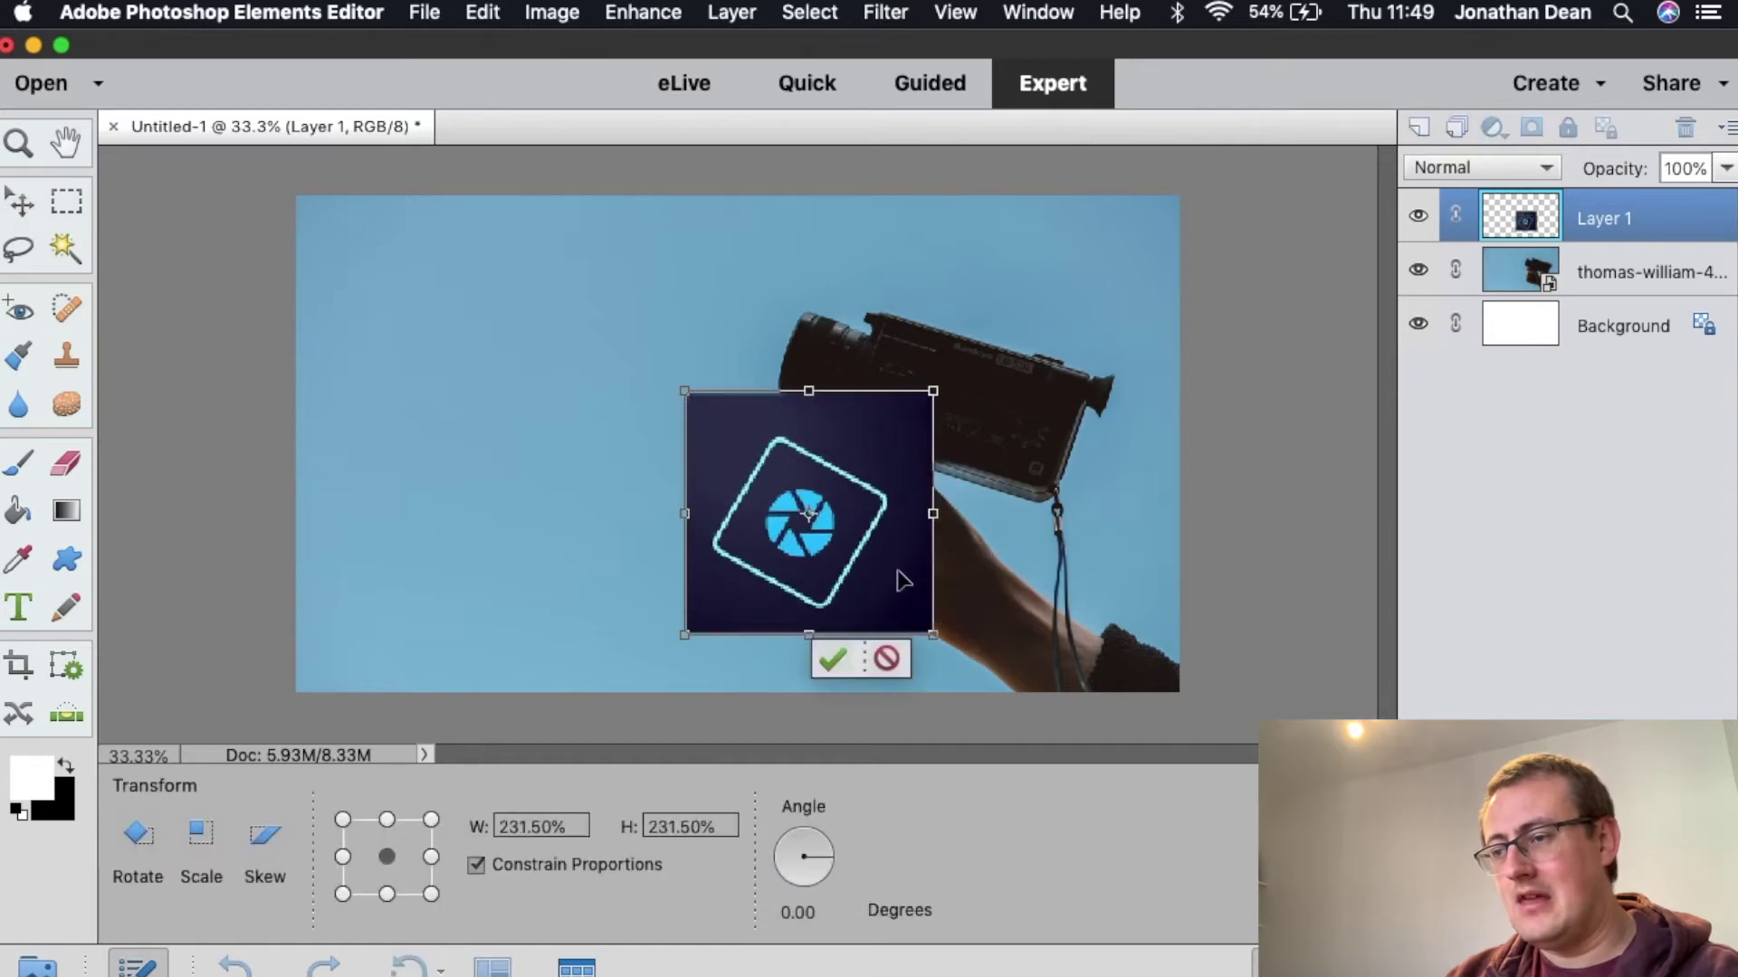
{"action": "left_click_drag", "start_coordinate": [908, 559], "coordinate": [574, 413]}
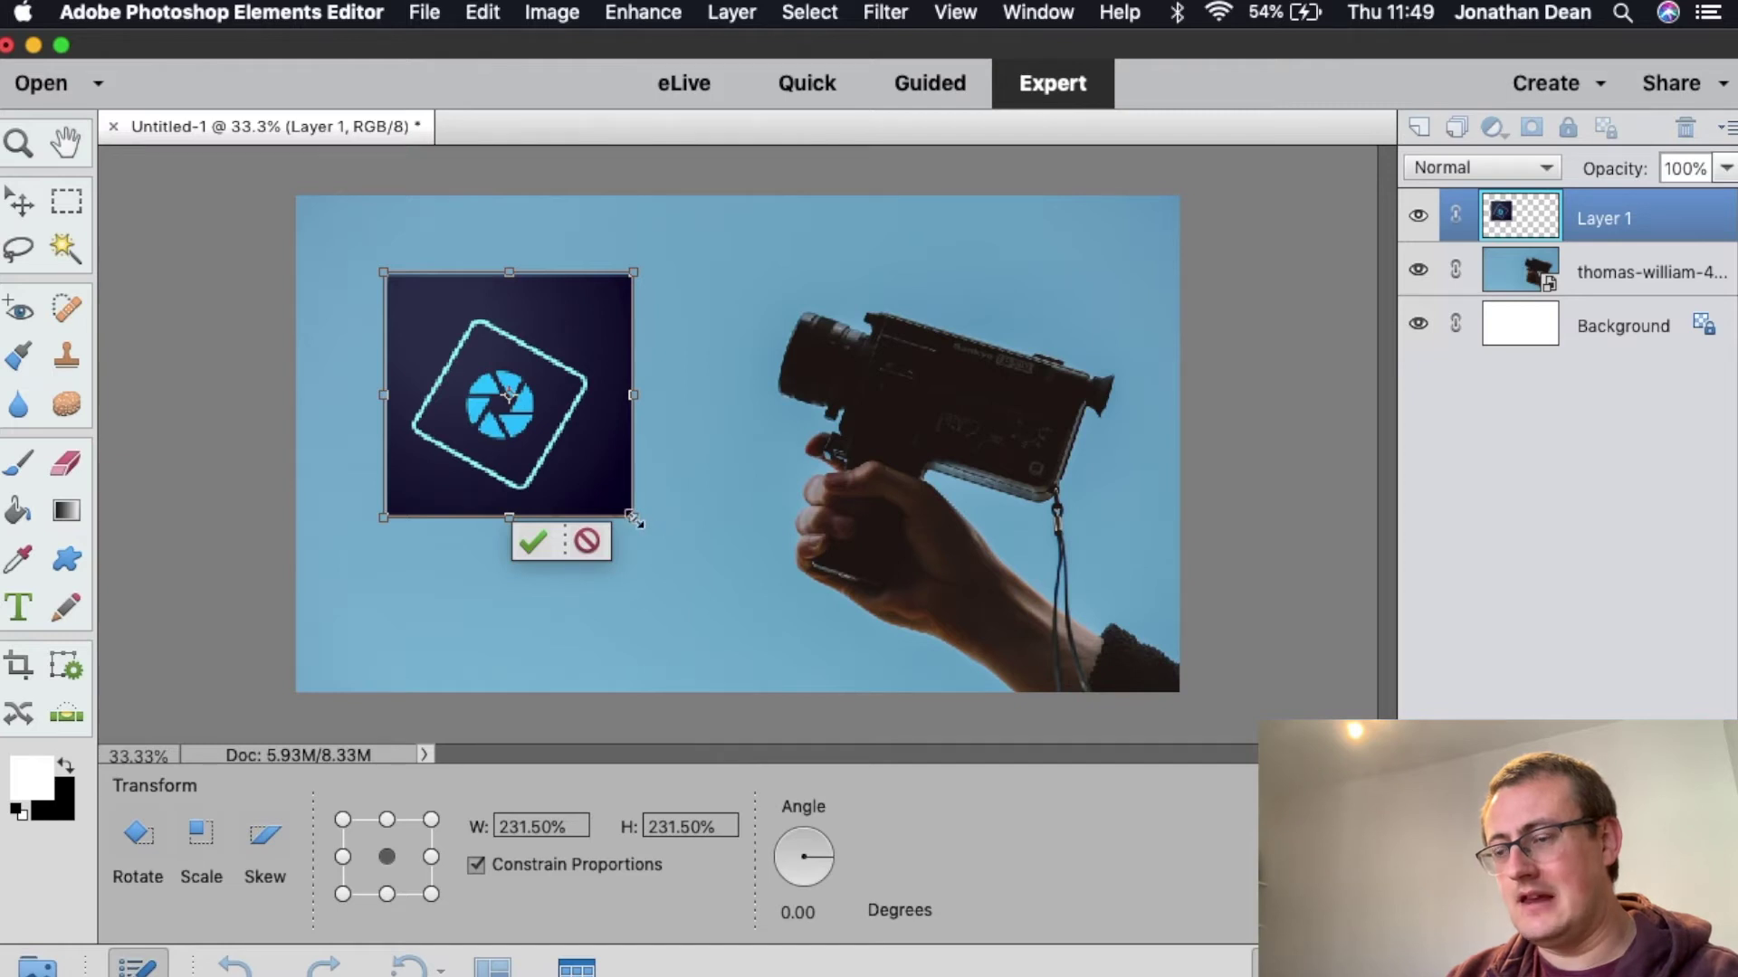
{"action": "left_click_drag", "start_coordinate": [633, 518], "coordinate": [774, 504]}
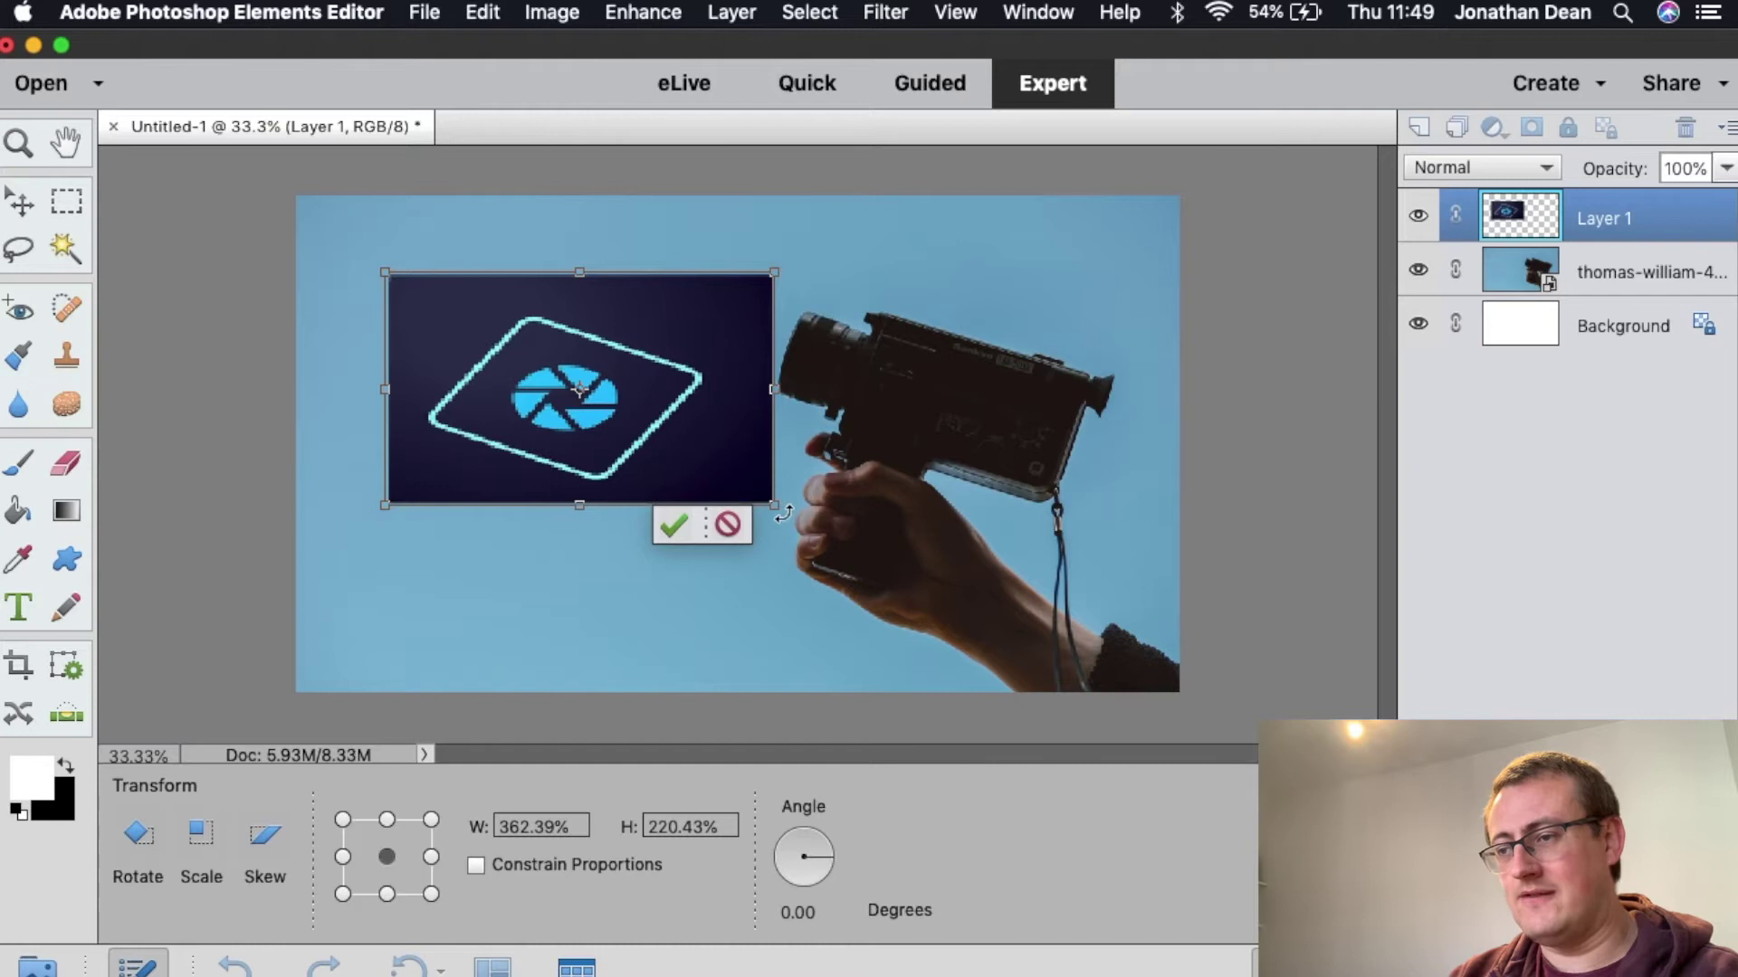
{"action": "left_click", "coordinate": [730, 522]}
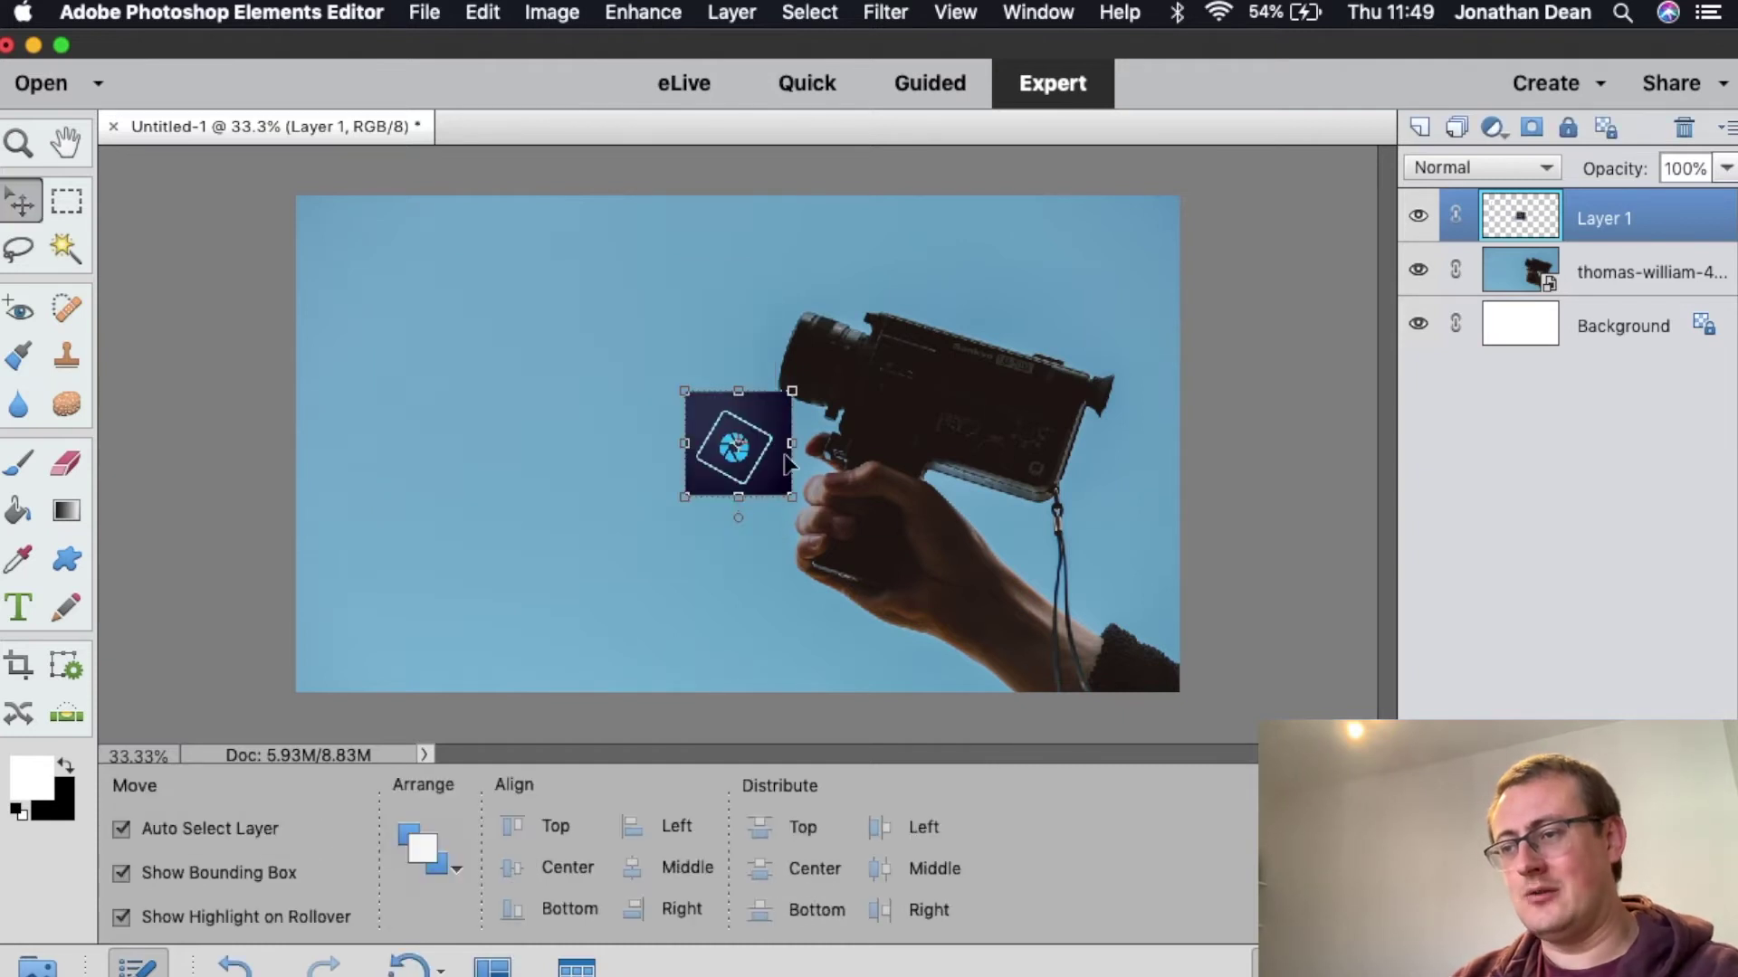
{"action": "left_click_drag", "start_coordinate": [747, 443], "coordinate": [484, 293]}
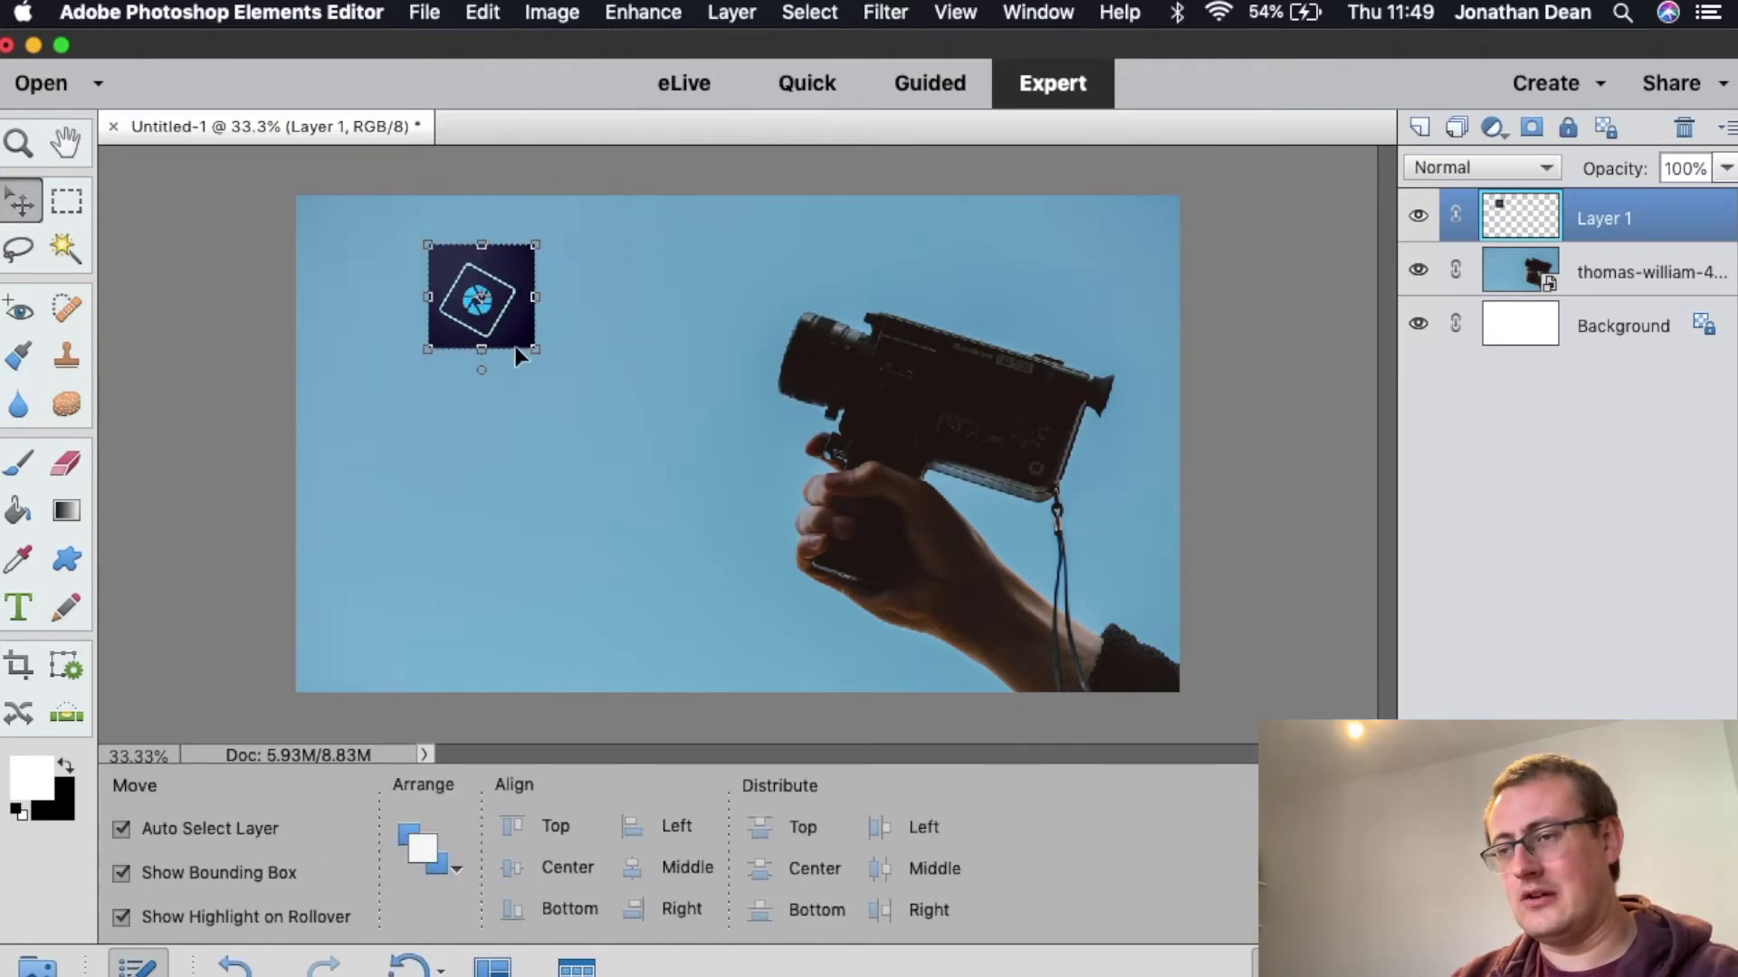
Scale the logo to about 278%, rotate it -18.36° on the left and apply the transform.
{"action": "mouse_move", "coordinate": [534, 355]}
{"action": "left_mouse_down"}
{"action": "mouse_move", "coordinate": [639, 416]}
{"action": "mouse_move", "coordinate": [544, 364]}
{"action": "left_mouse_up"}
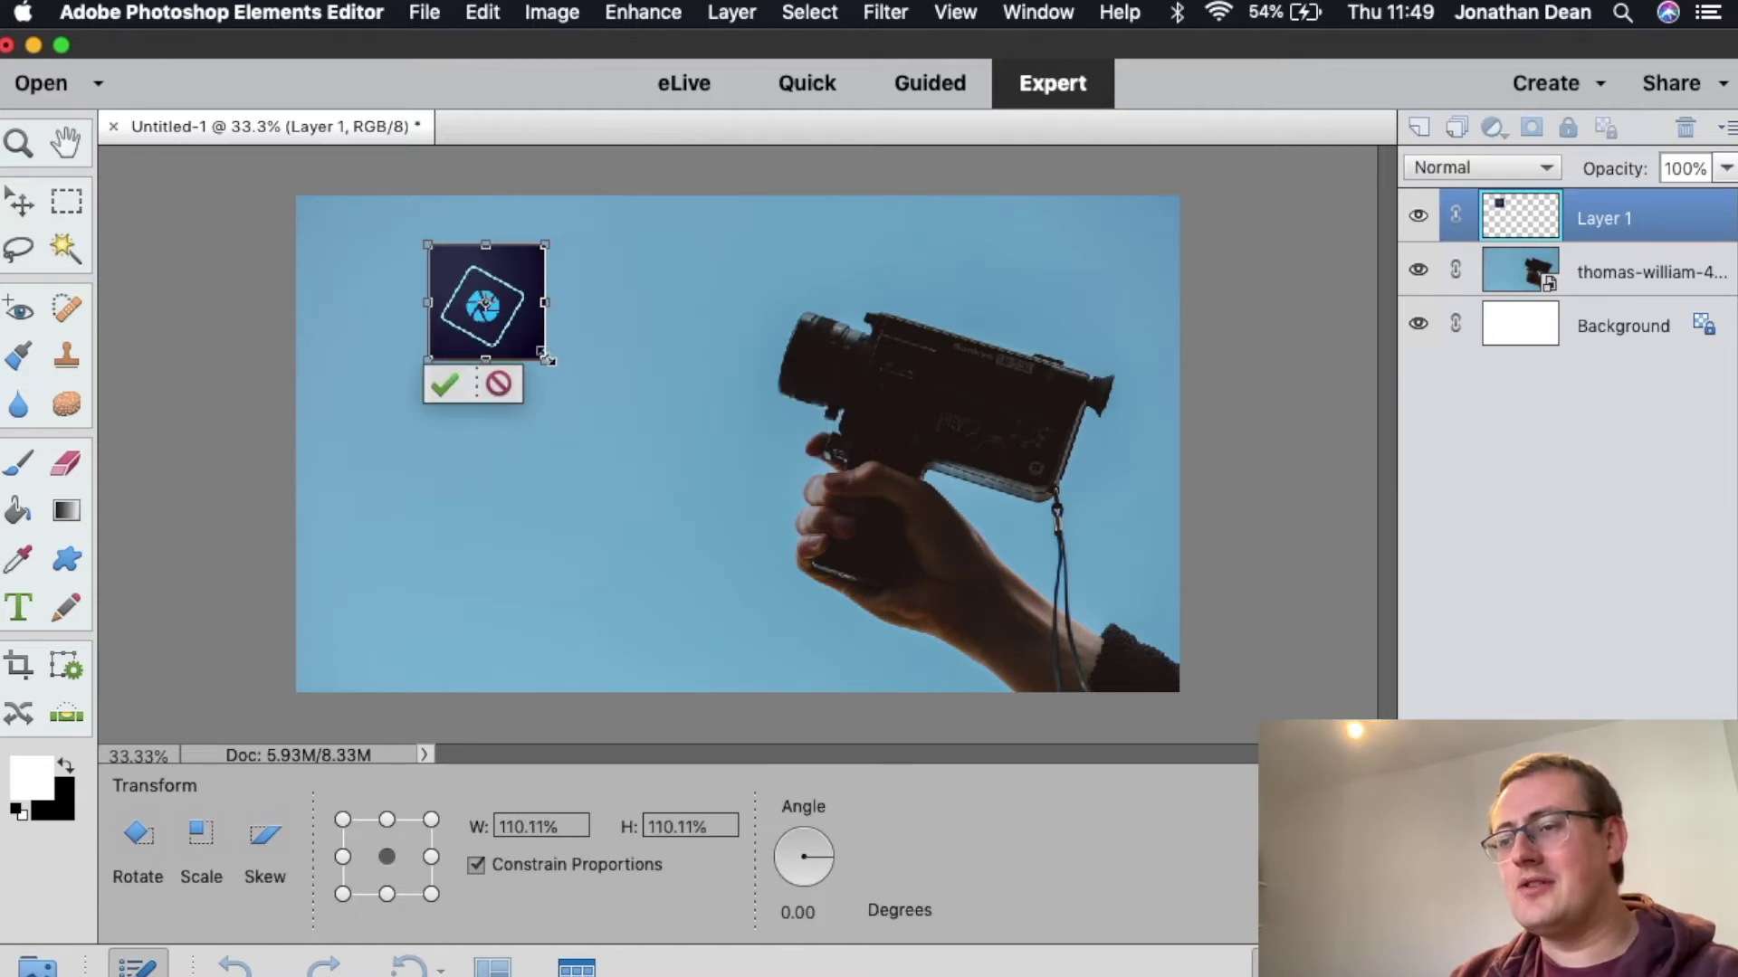
{"action": "left_click_drag", "start_coordinate": [671, 436], "coordinate": [713, 510]}
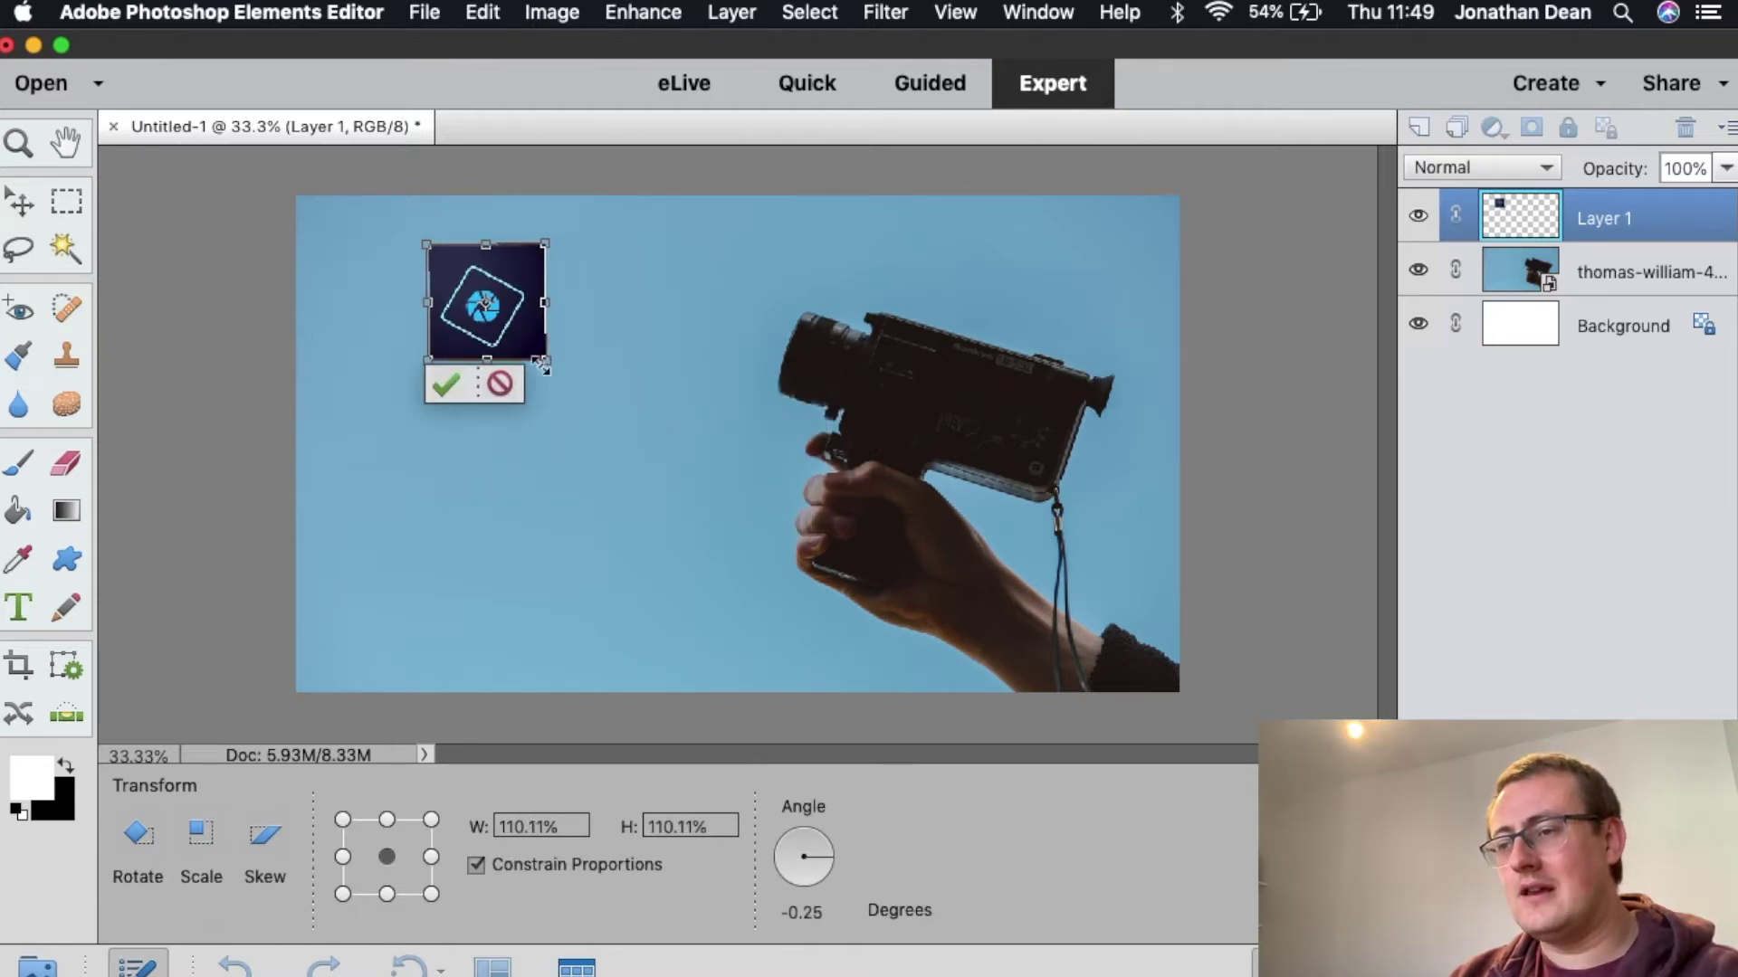
{"action": "left_click_drag", "start_coordinate": [543, 364], "coordinate": [729, 538]}
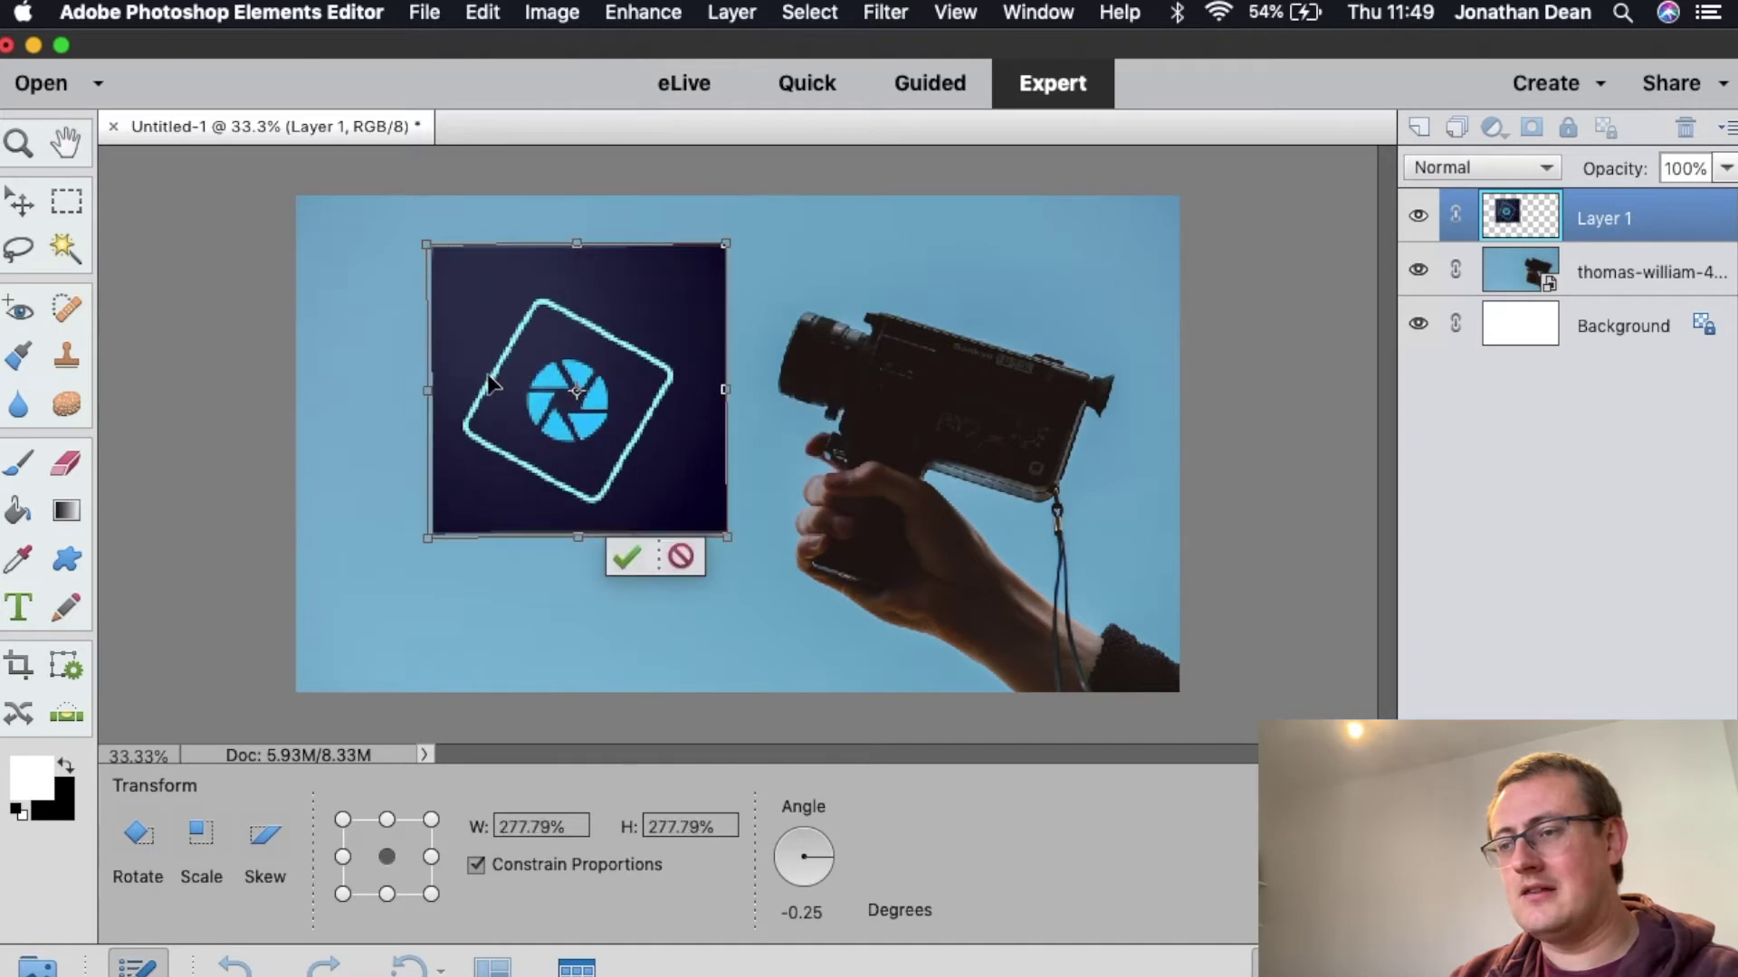
{"action": "left_click", "coordinate": [626, 558]}
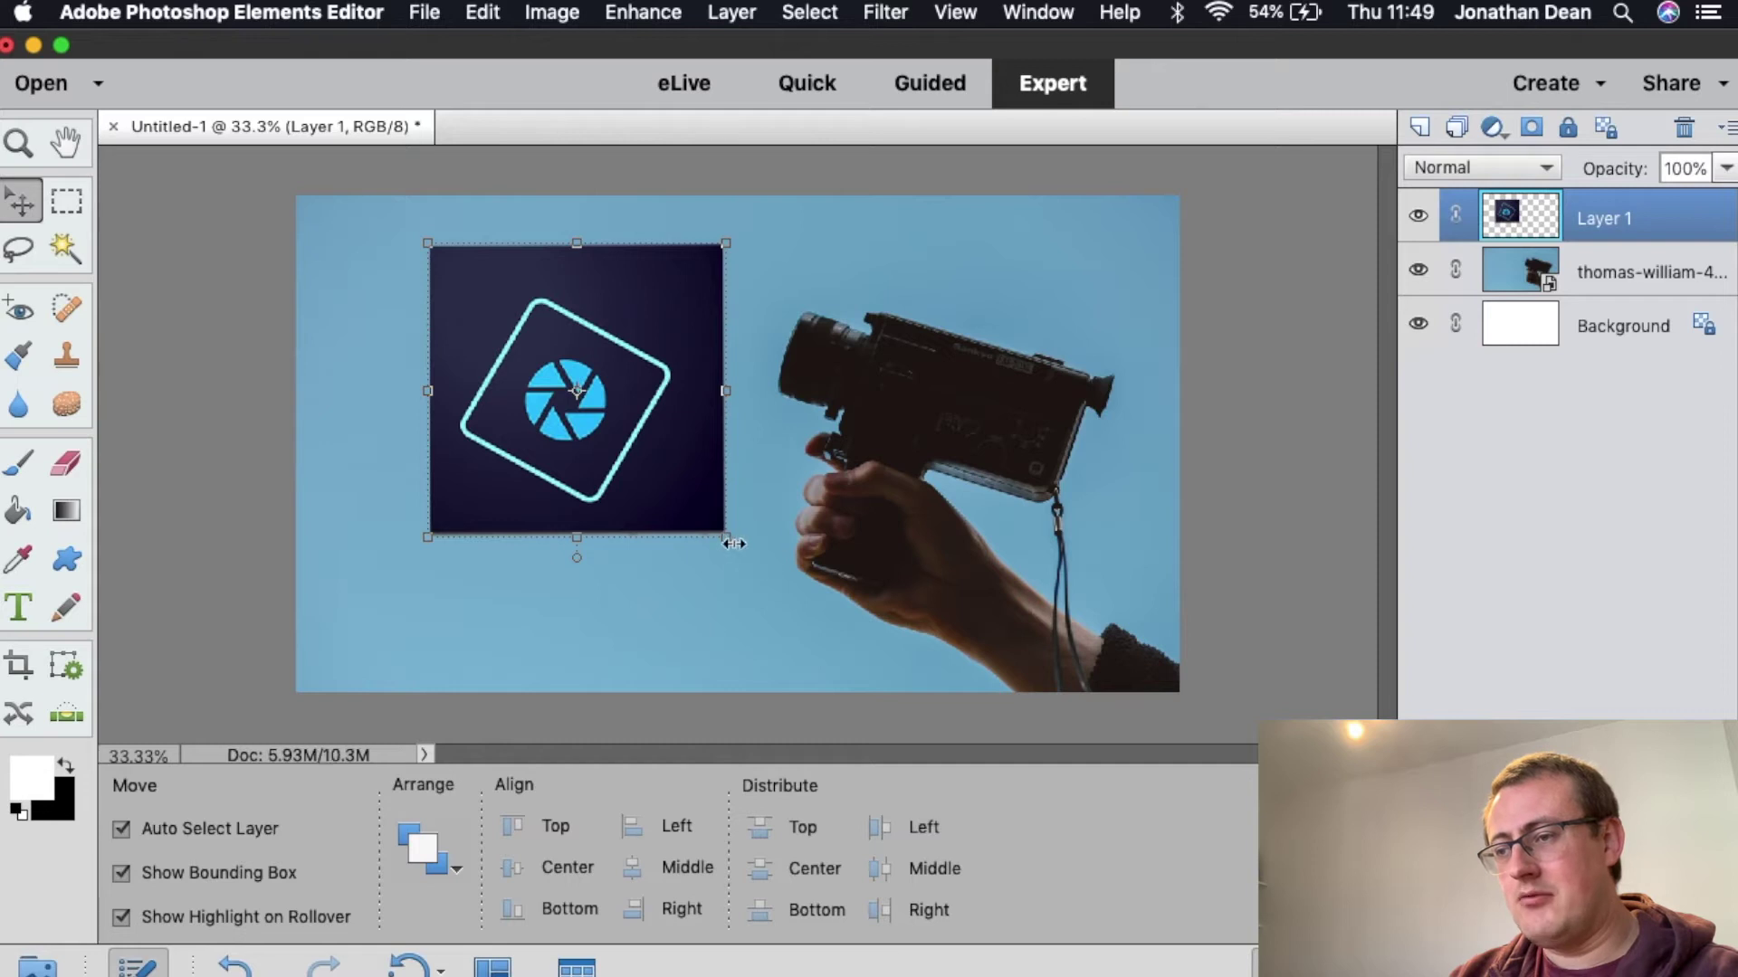
{"action": "left_click_drag", "start_coordinate": [739, 548], "coordinate": [772, 488]}
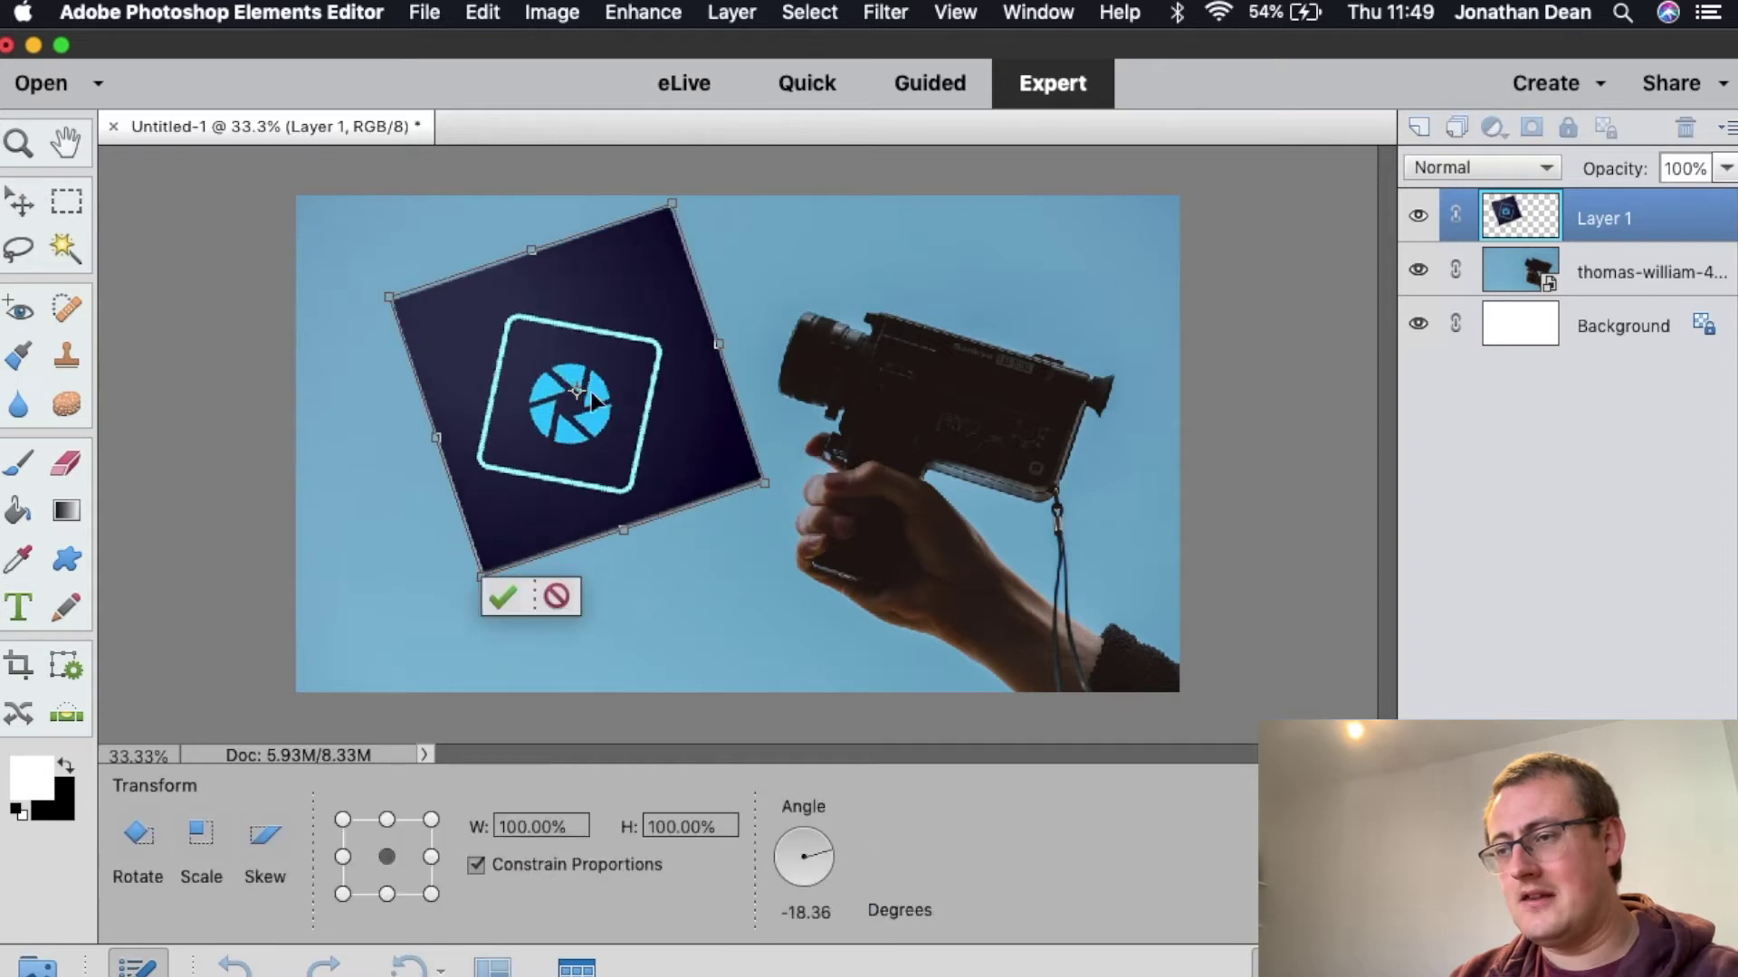
{"action": "left_click_drag", "start_coordinate": [602, 399], "coordinate": [553, 466]}
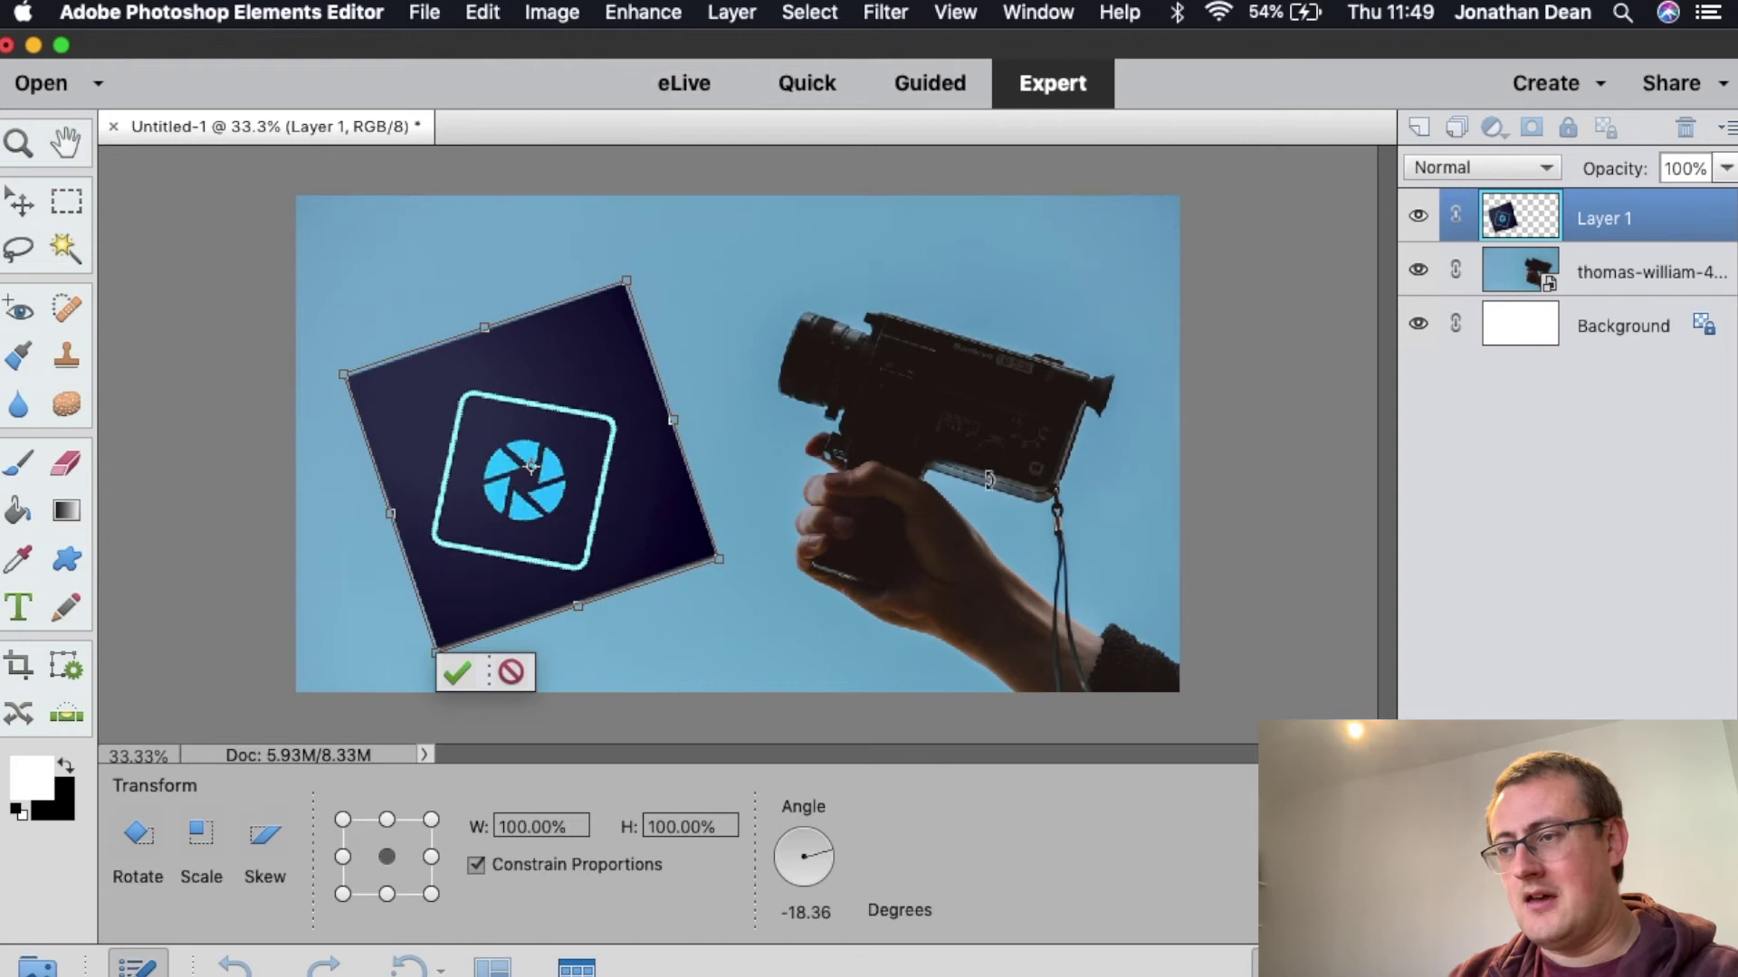
{"action": "left_click", "coordinate": [11, 621]}
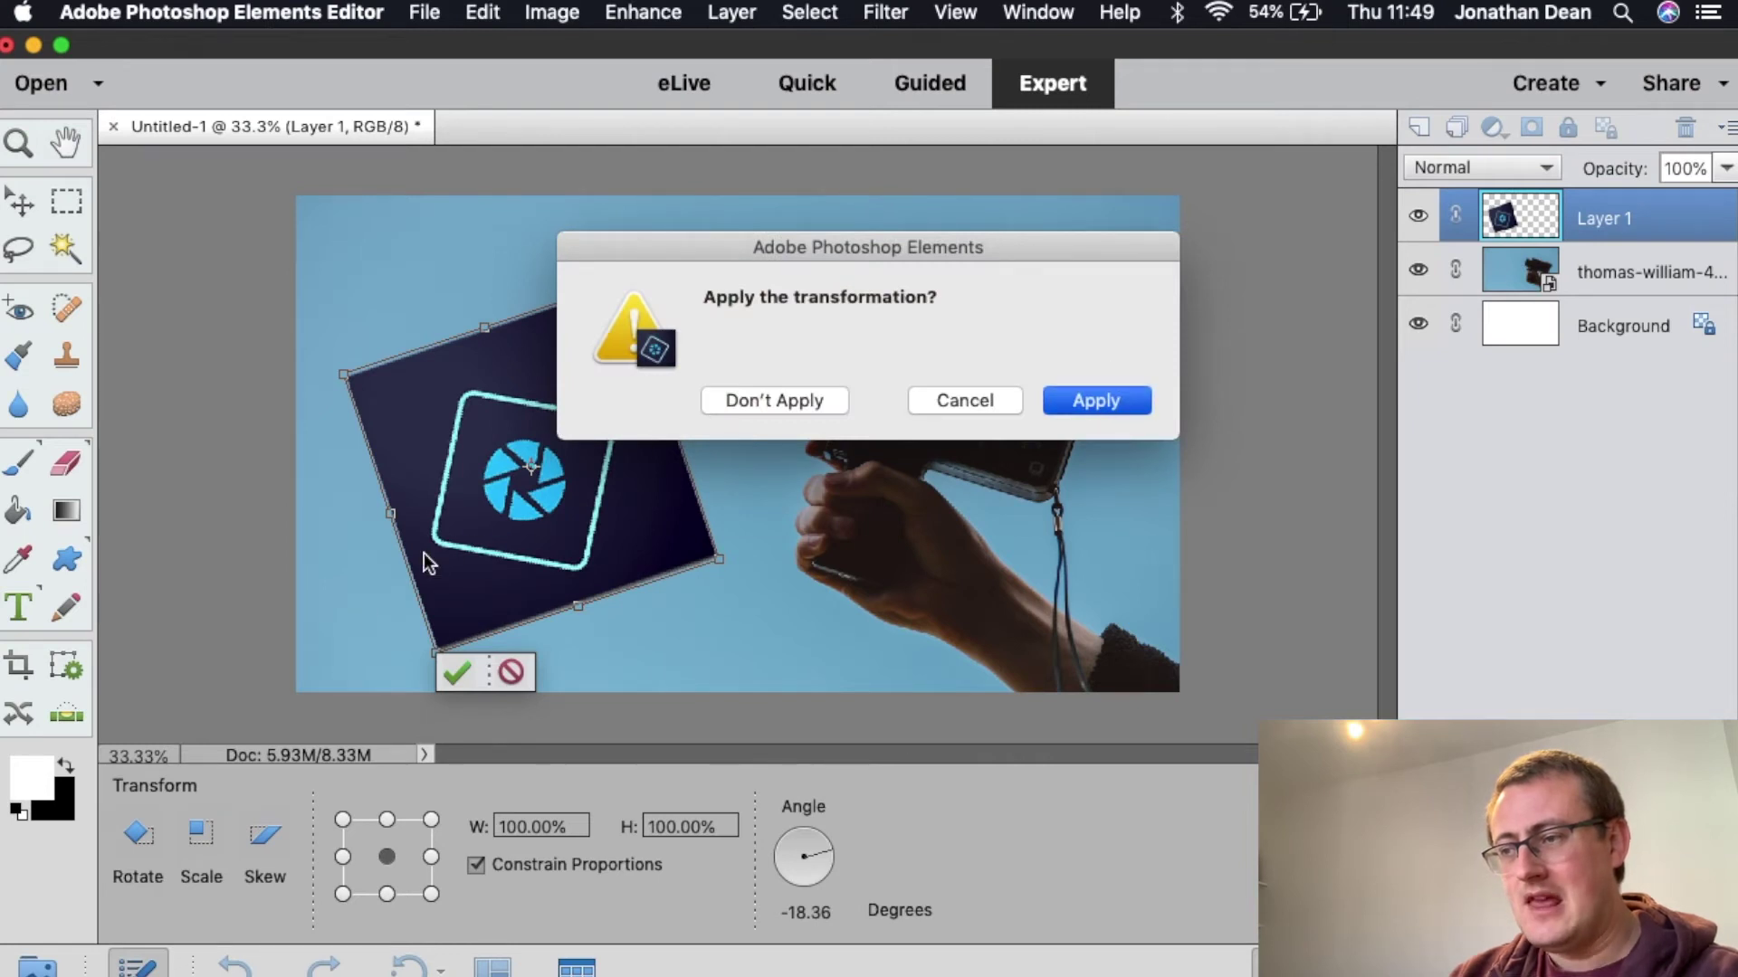
{"action": "left_click", "coordinate": [1057, 406]}
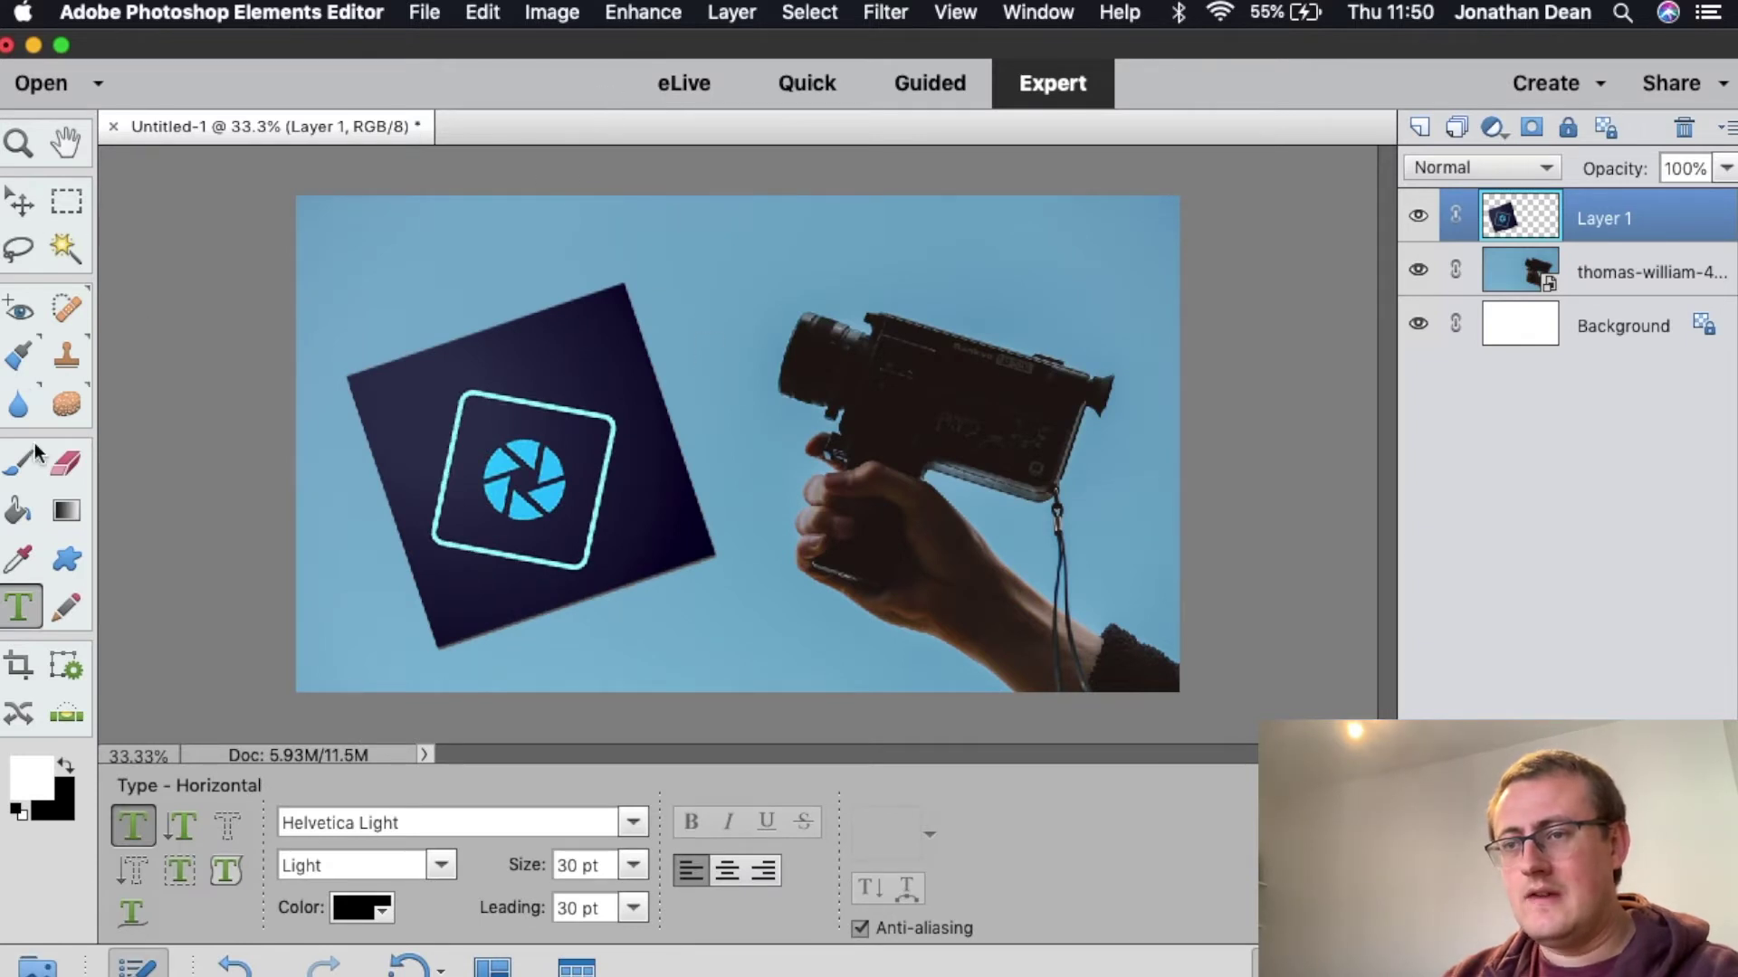
Add the two-line headline 'HOW TO CREATE STUNNING THUMBNAILS IN PHOTOSHOP' above the logo.
{"action": "left_click", "coordinate": [359, 267]}
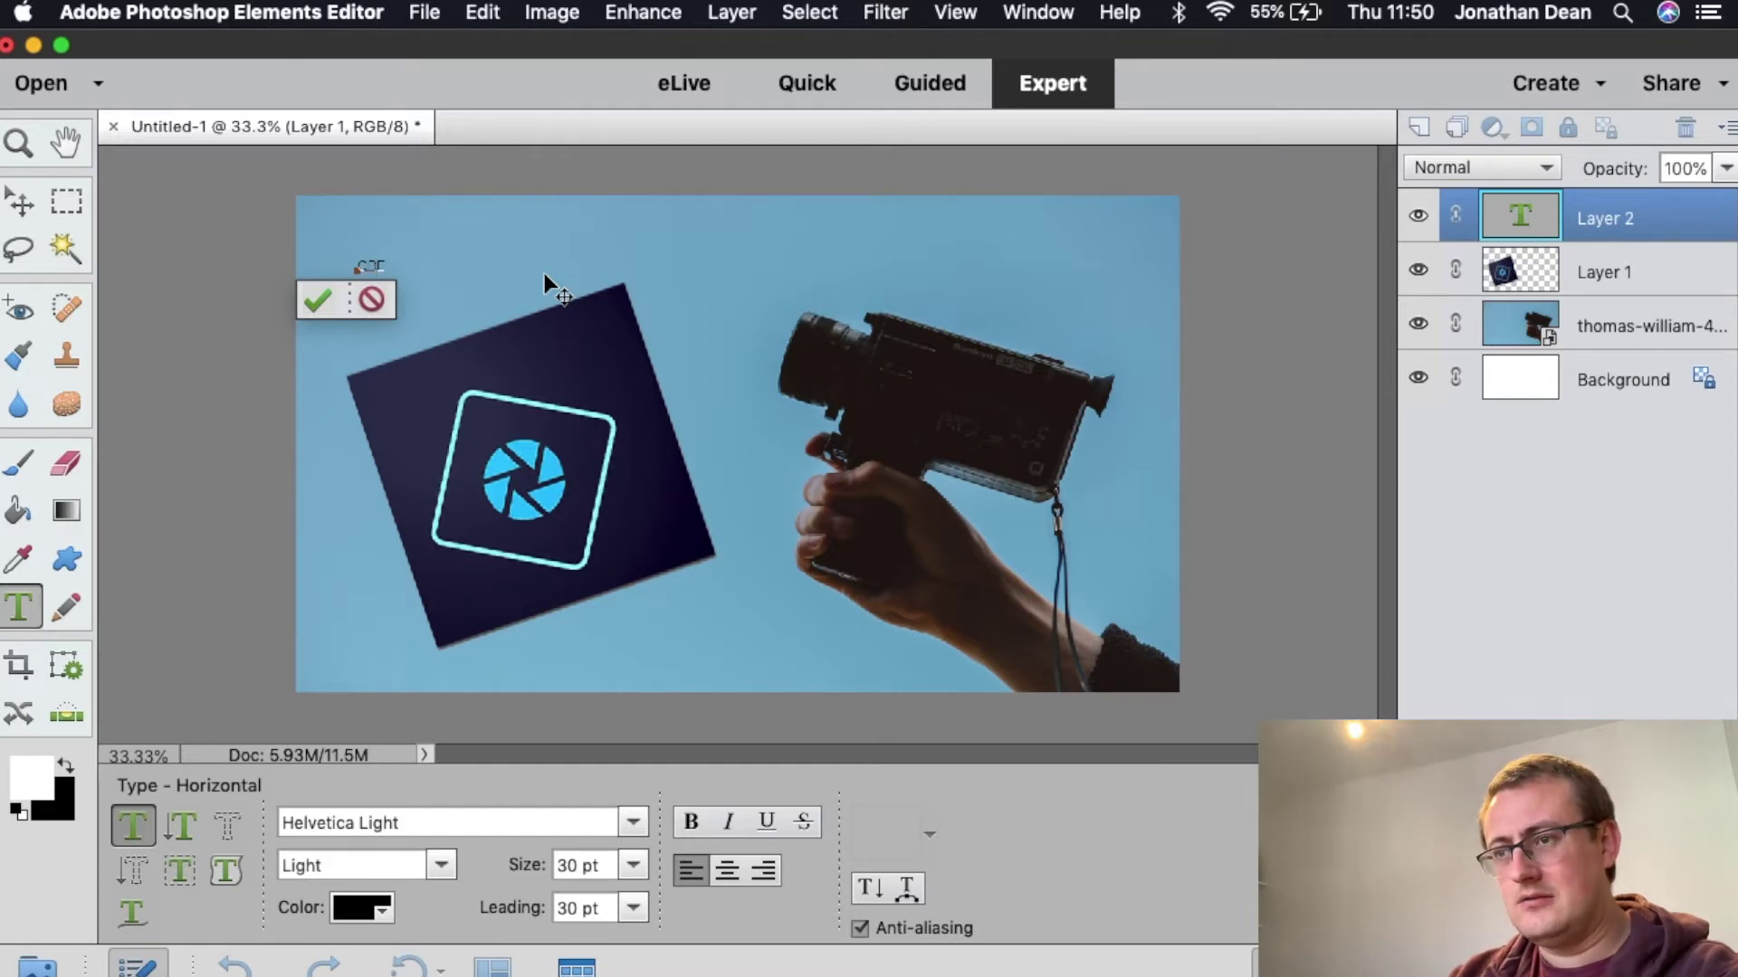
{"action": "type", "text": "CREATE"}
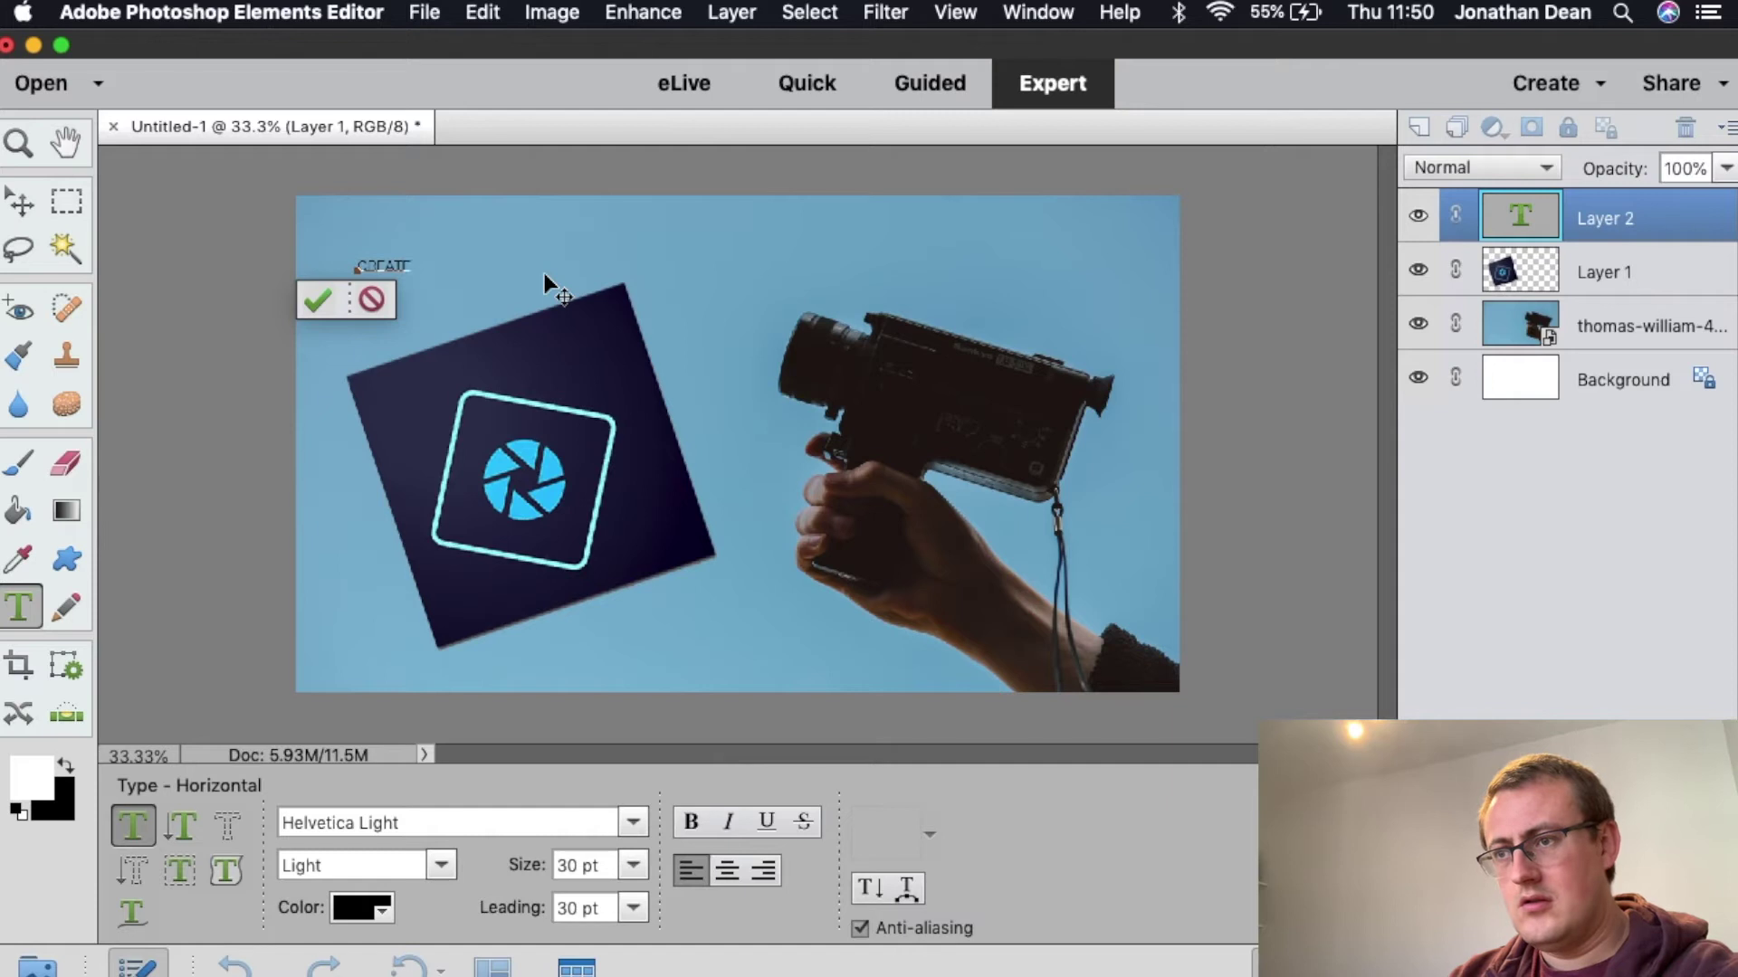
{"action": "key", "text": "BackSpace"}
{"action": "key", "text": "BackSpace"}
{"action": "key", "text": "BackSpace"}
{"action": "key", "text": "BackSpace"}
{"action": "key", "text": "BackSpace"}
{"action": "key", "text": "BackSpace"}
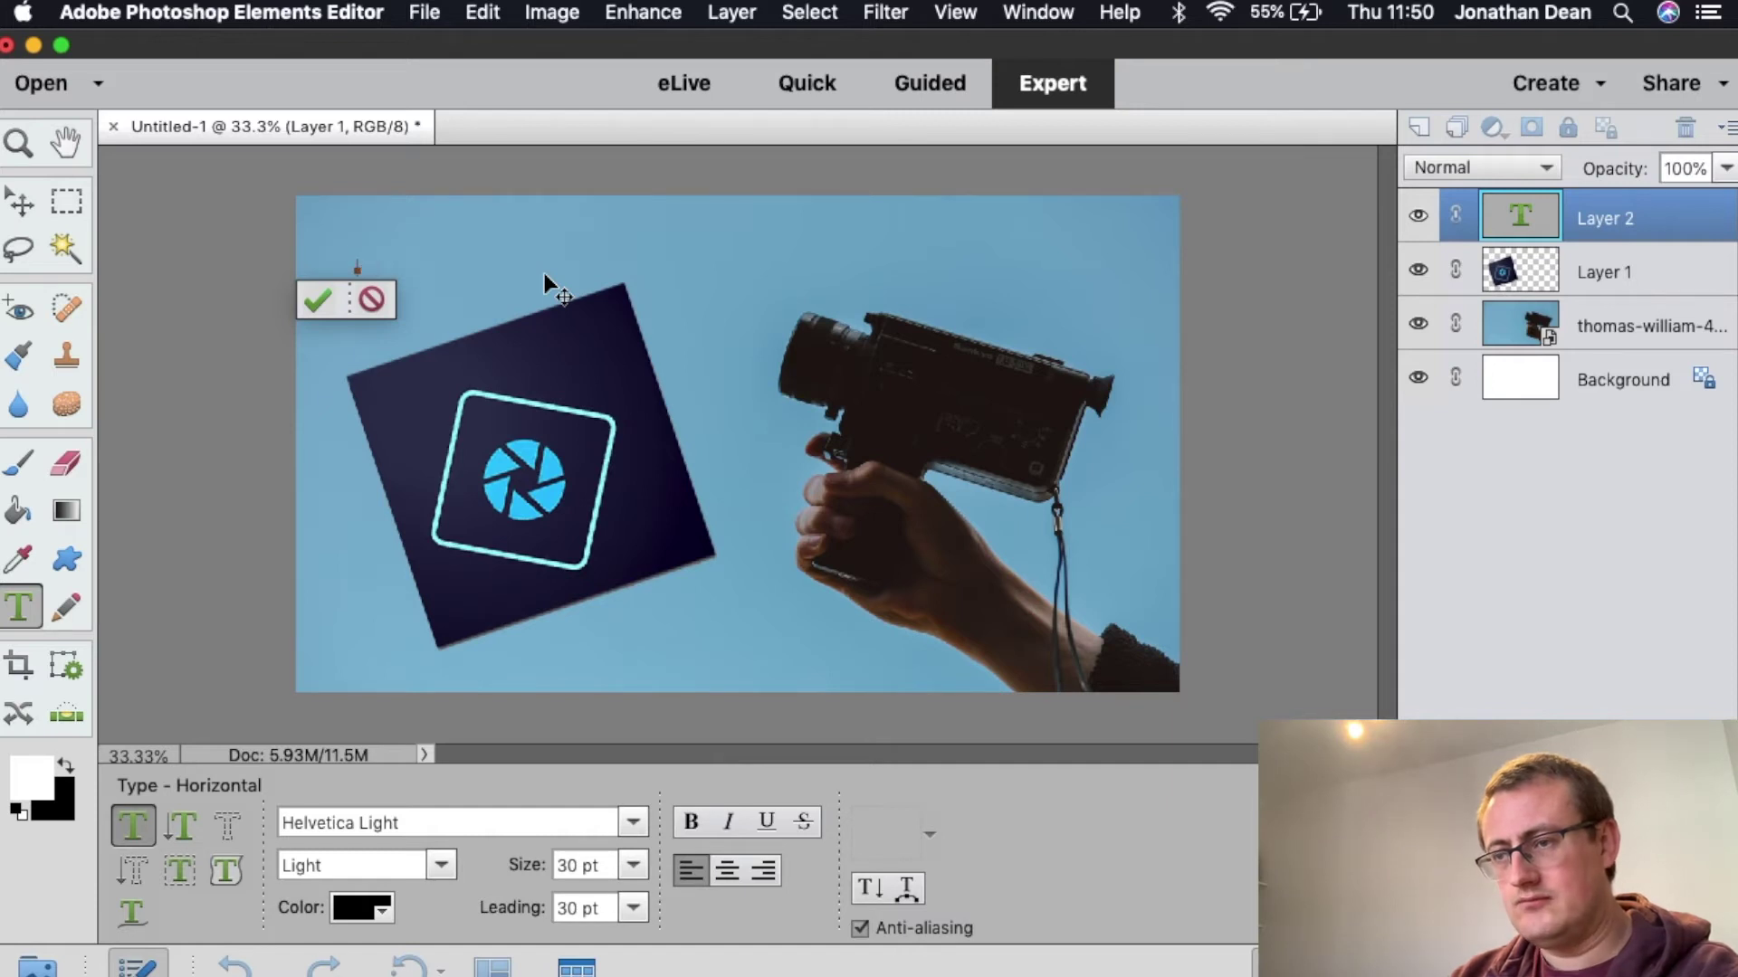
{"action": "type", "text": "HOW TO CRE"}
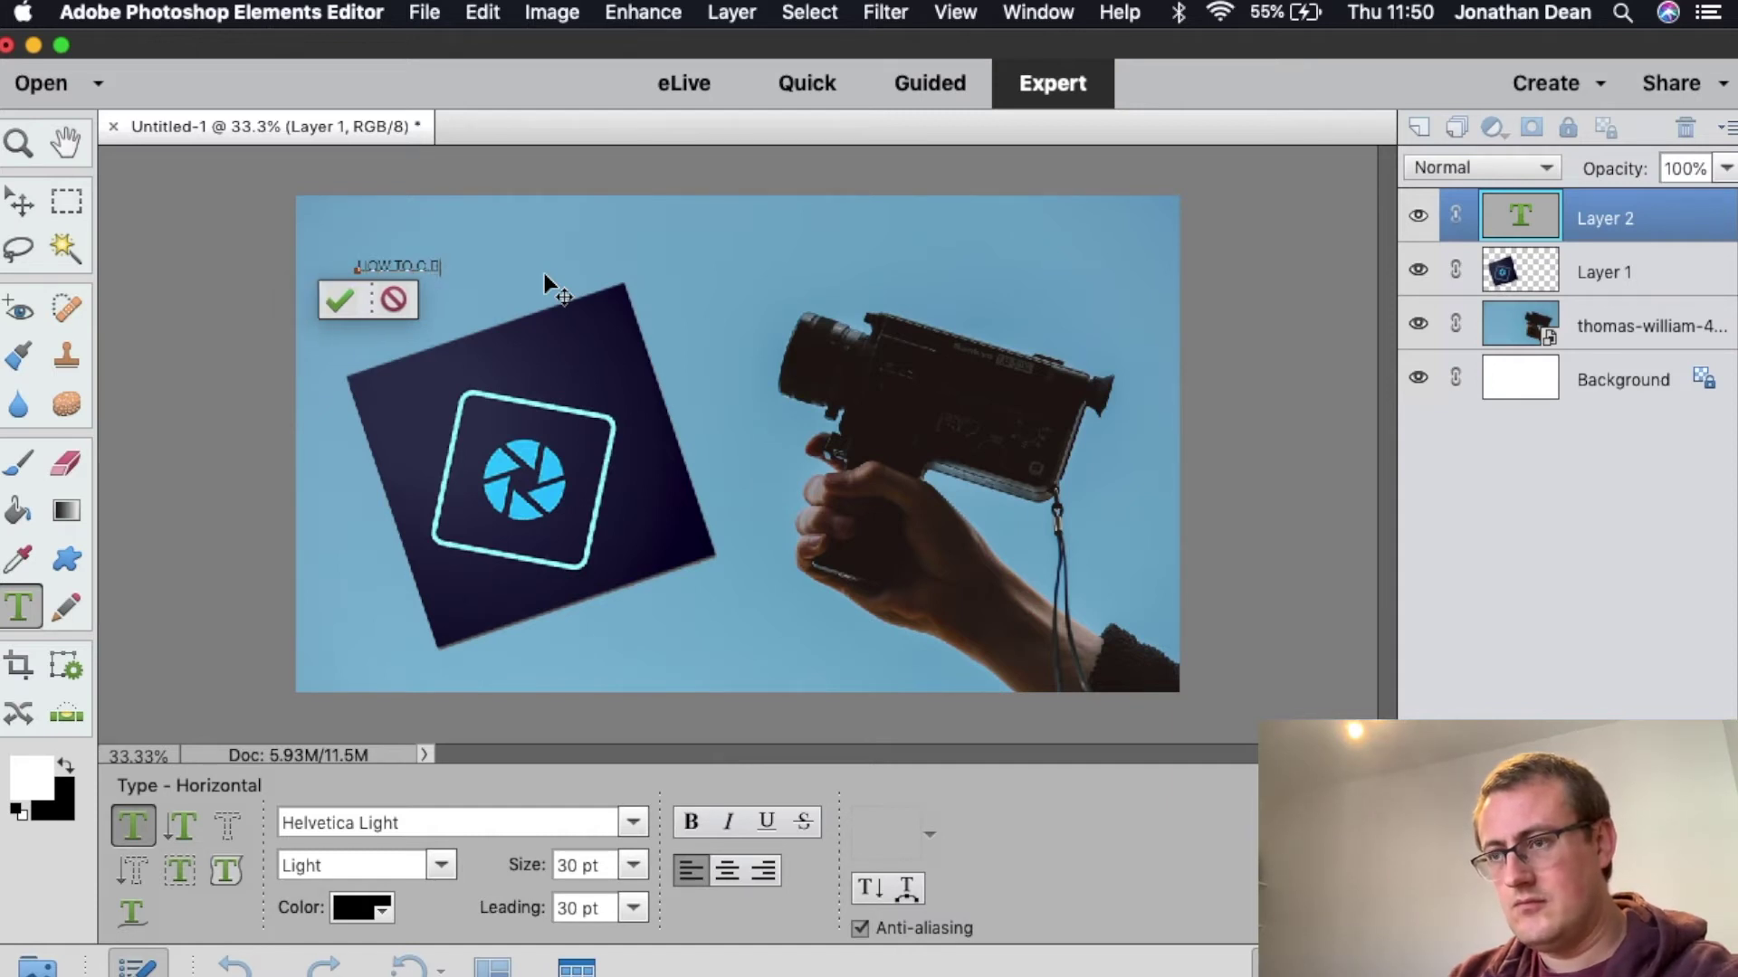
{"action": "type", "text": "ATE ST"}
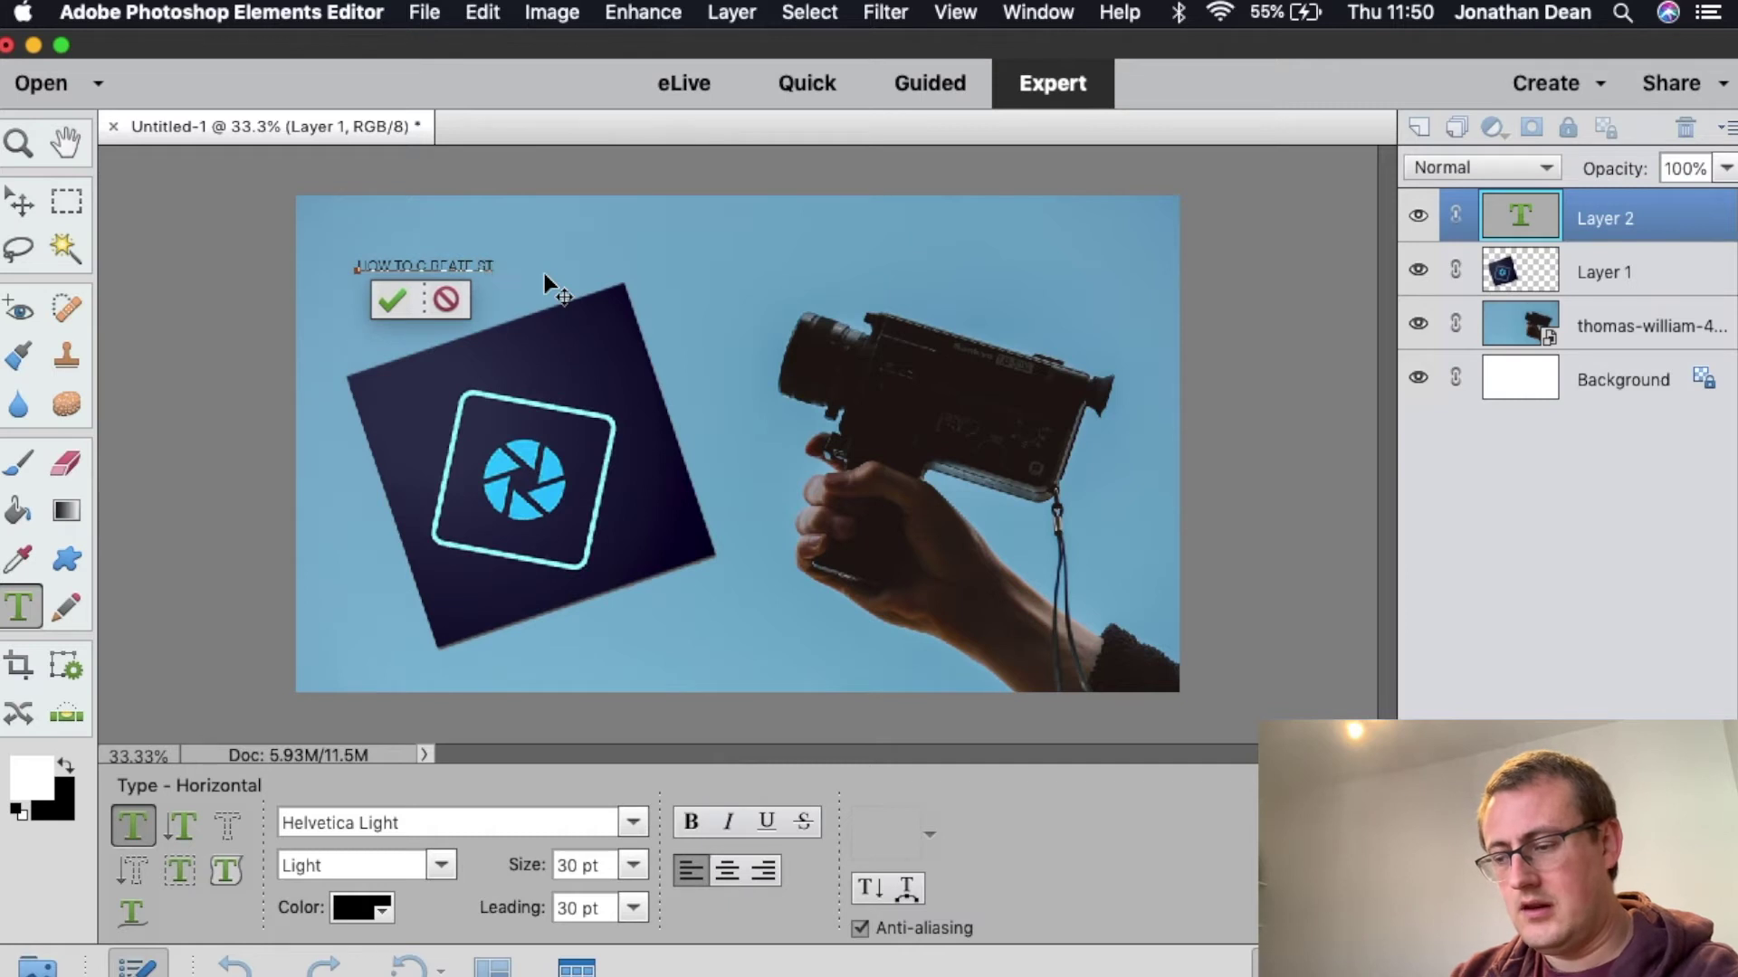
{"action": "type", "text": "UNNING THUM"}
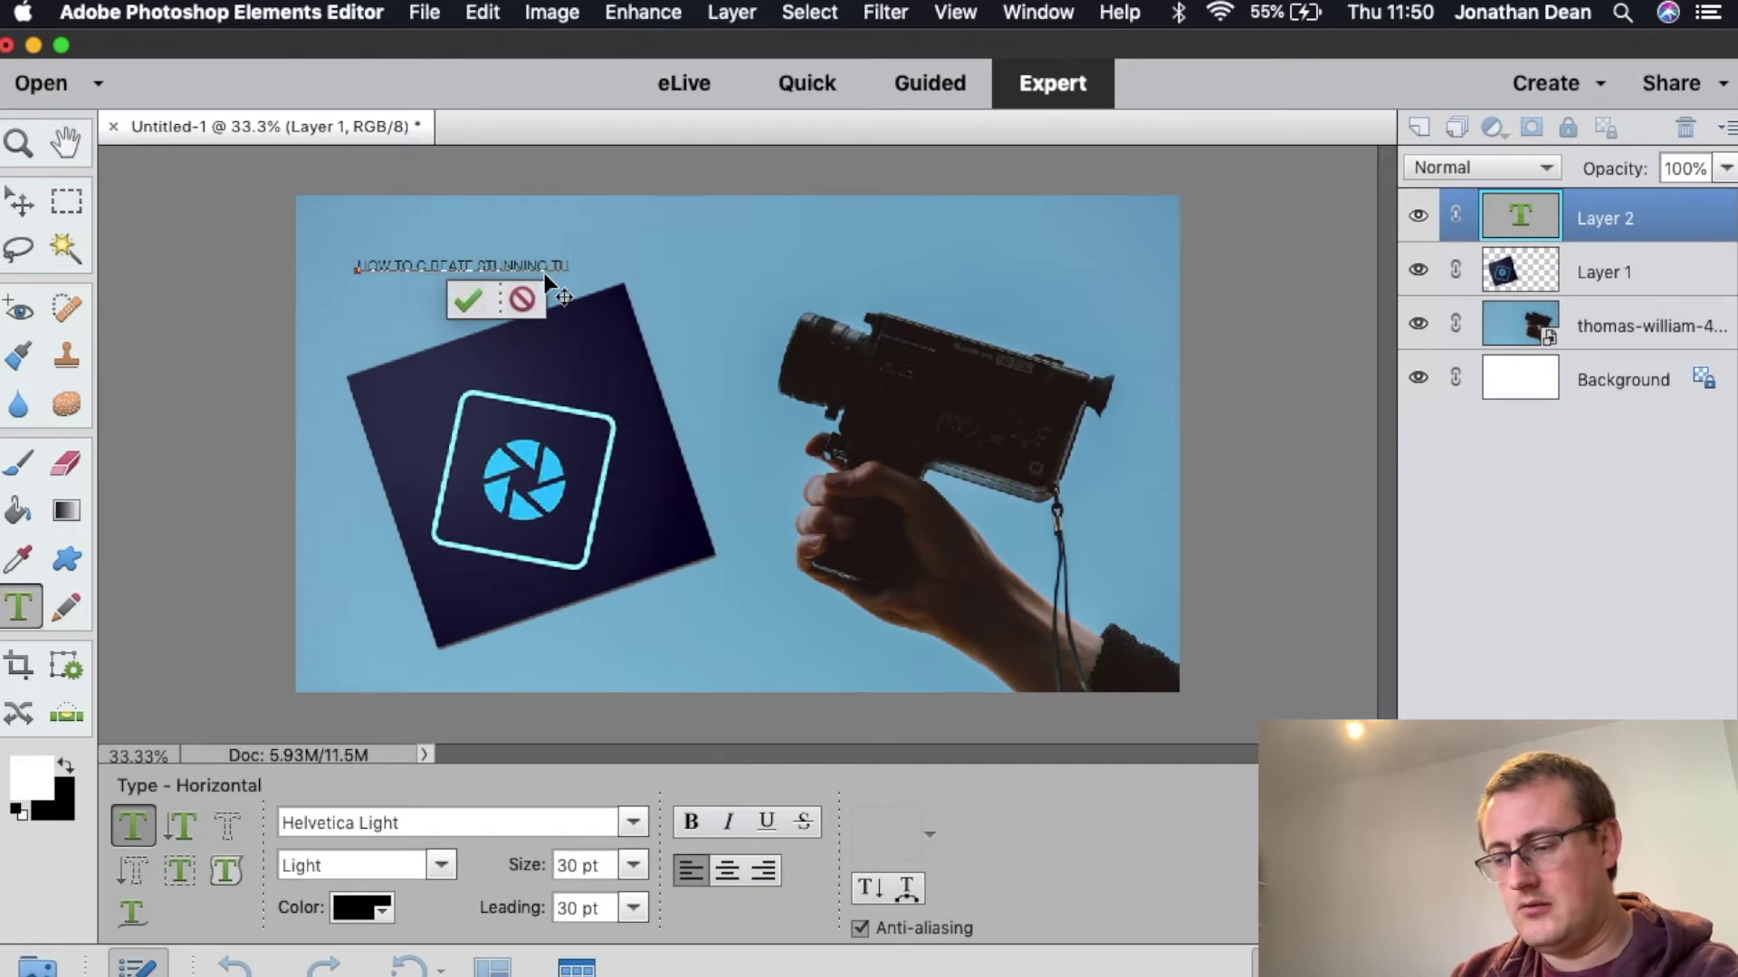
{"action": "type", "text": "BNAILS IN"}
{"action": "key", "text": "Return"}
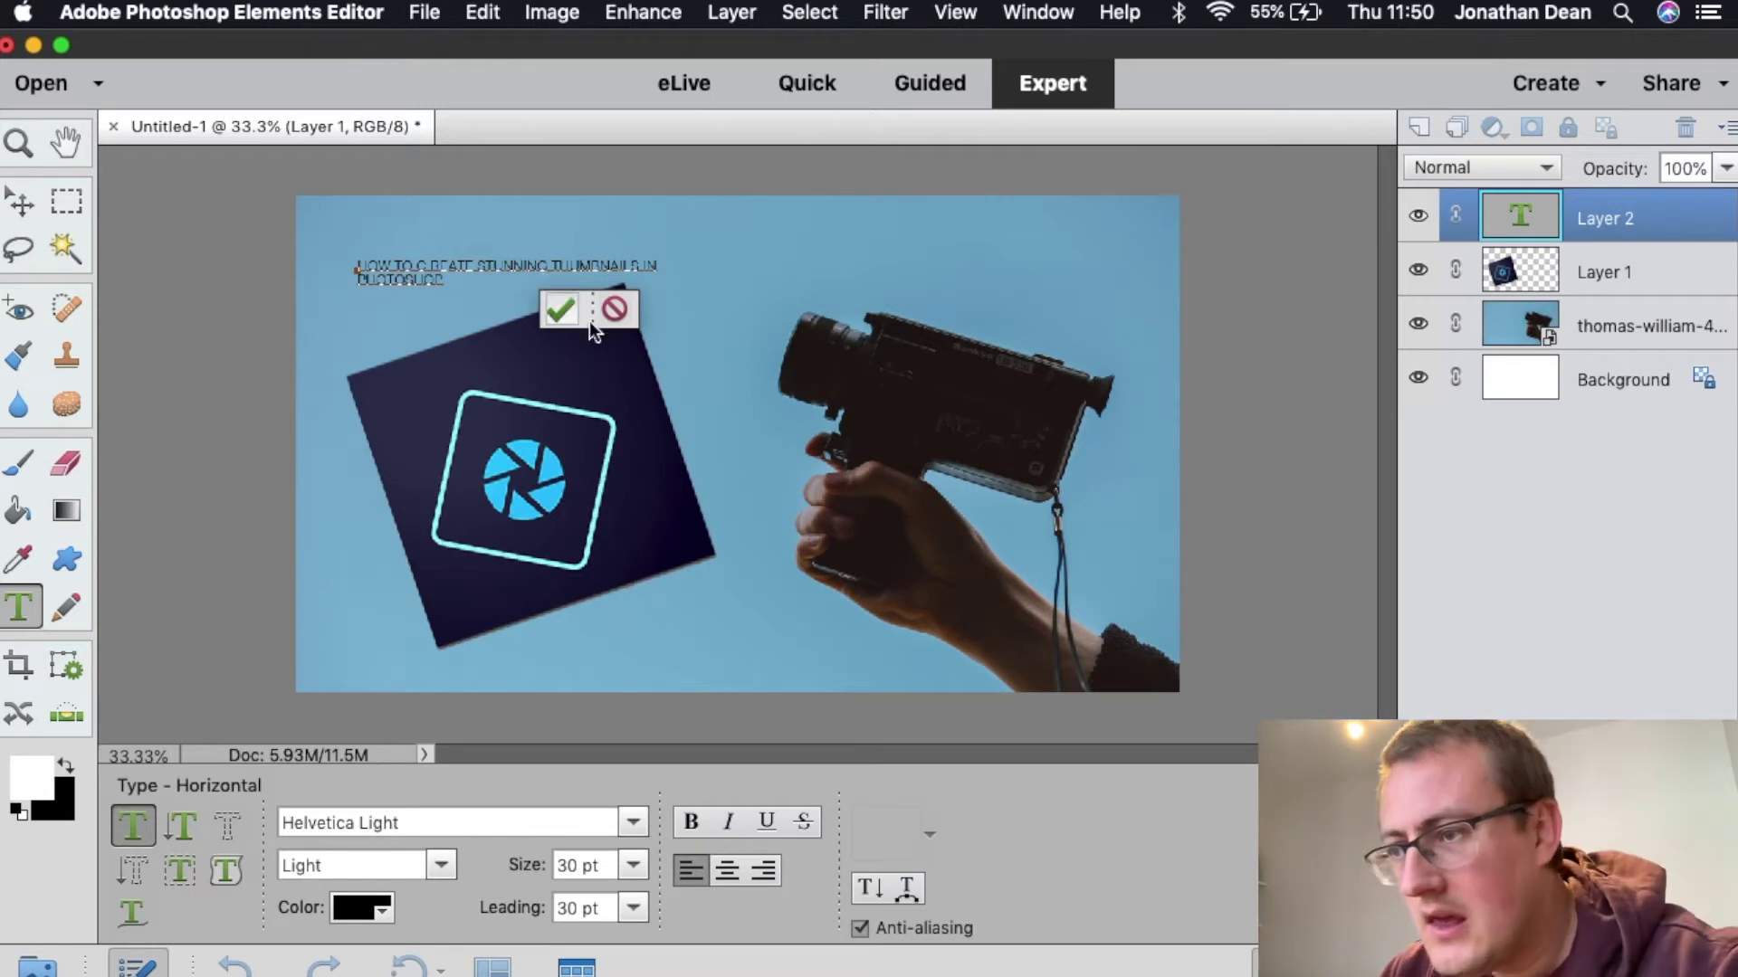
{"action": "left_click", "coordinate": [554, 310]}
Reselect all the headline text and set its size to 150 pt.
{"action": "key", "text": "v"}
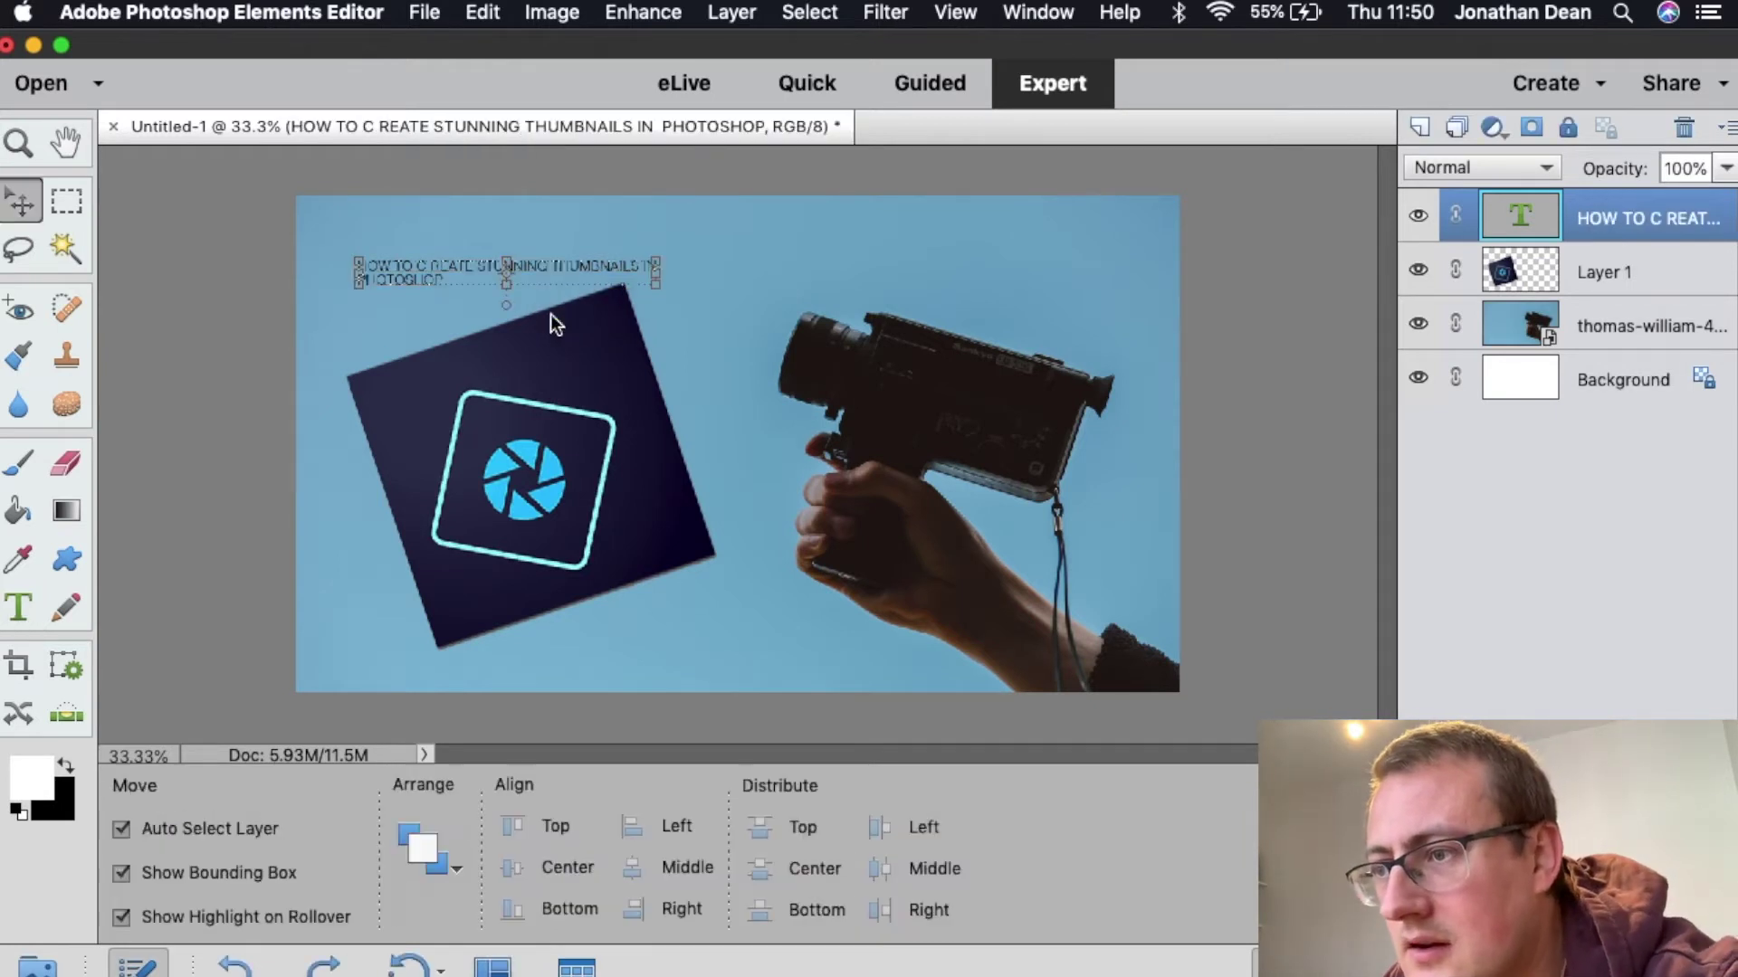
{"action": "key", "text": "t"}
{"action": "left_click", "coordinate": [447, 280]}
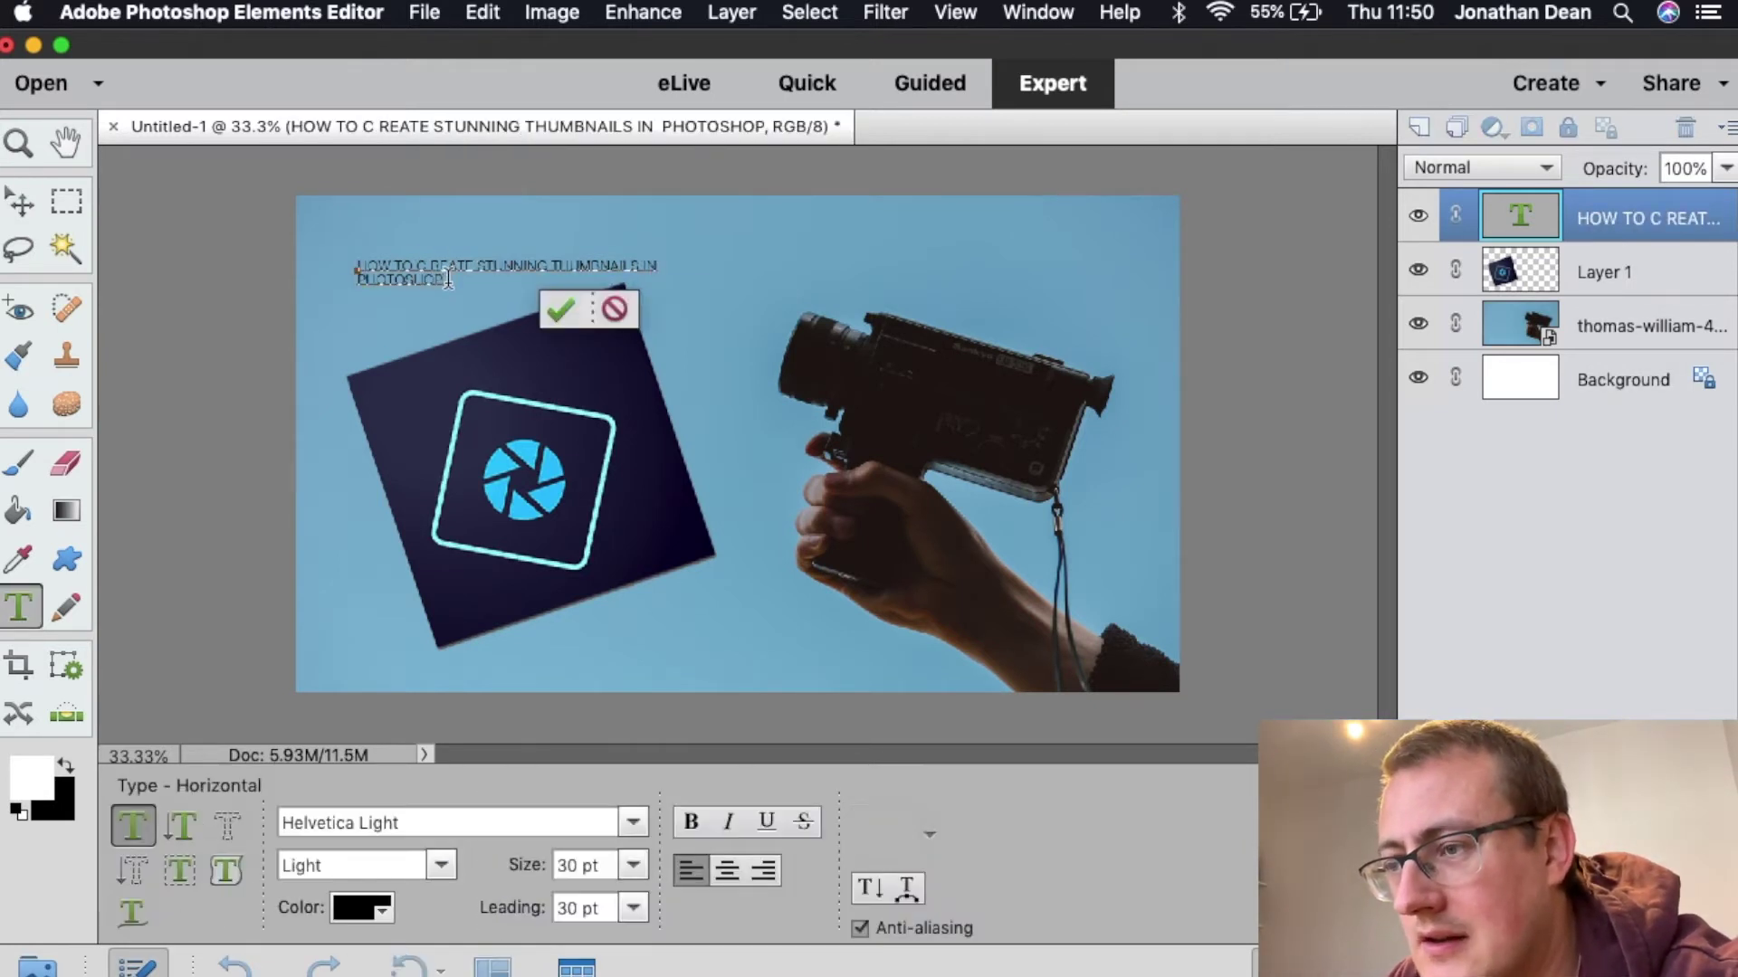
{"action": "key", "text": "super+a"}
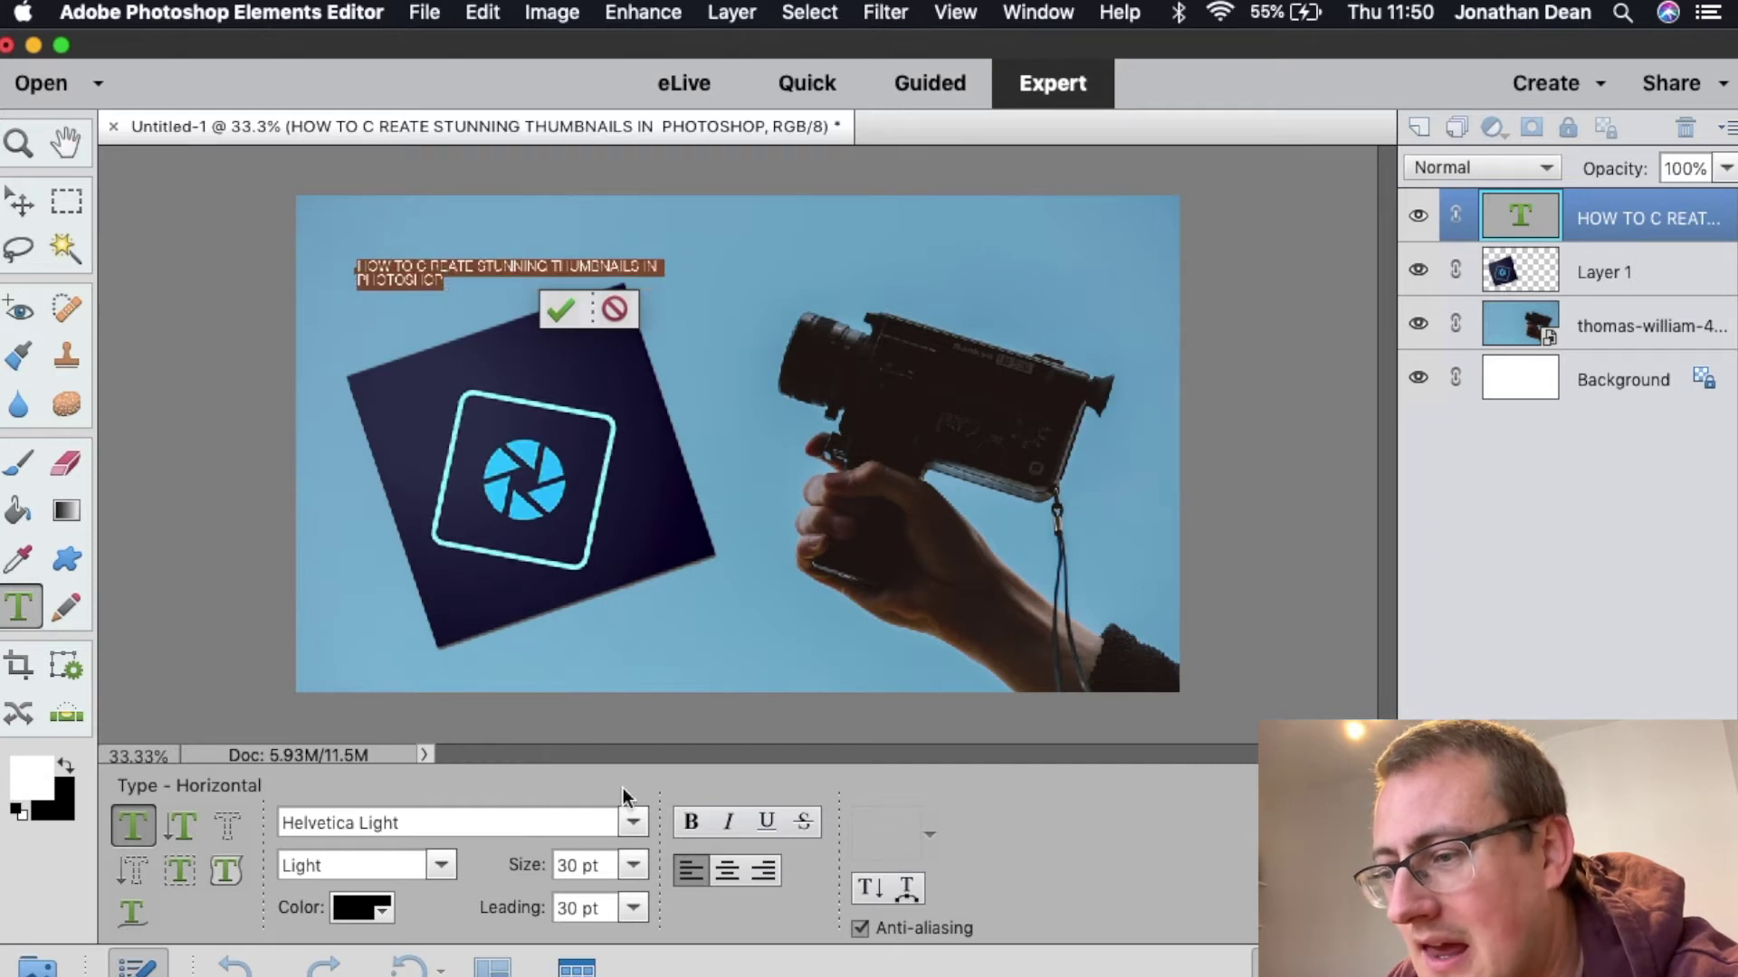
{"action": "left_click", "coordinate": [634, 867]}
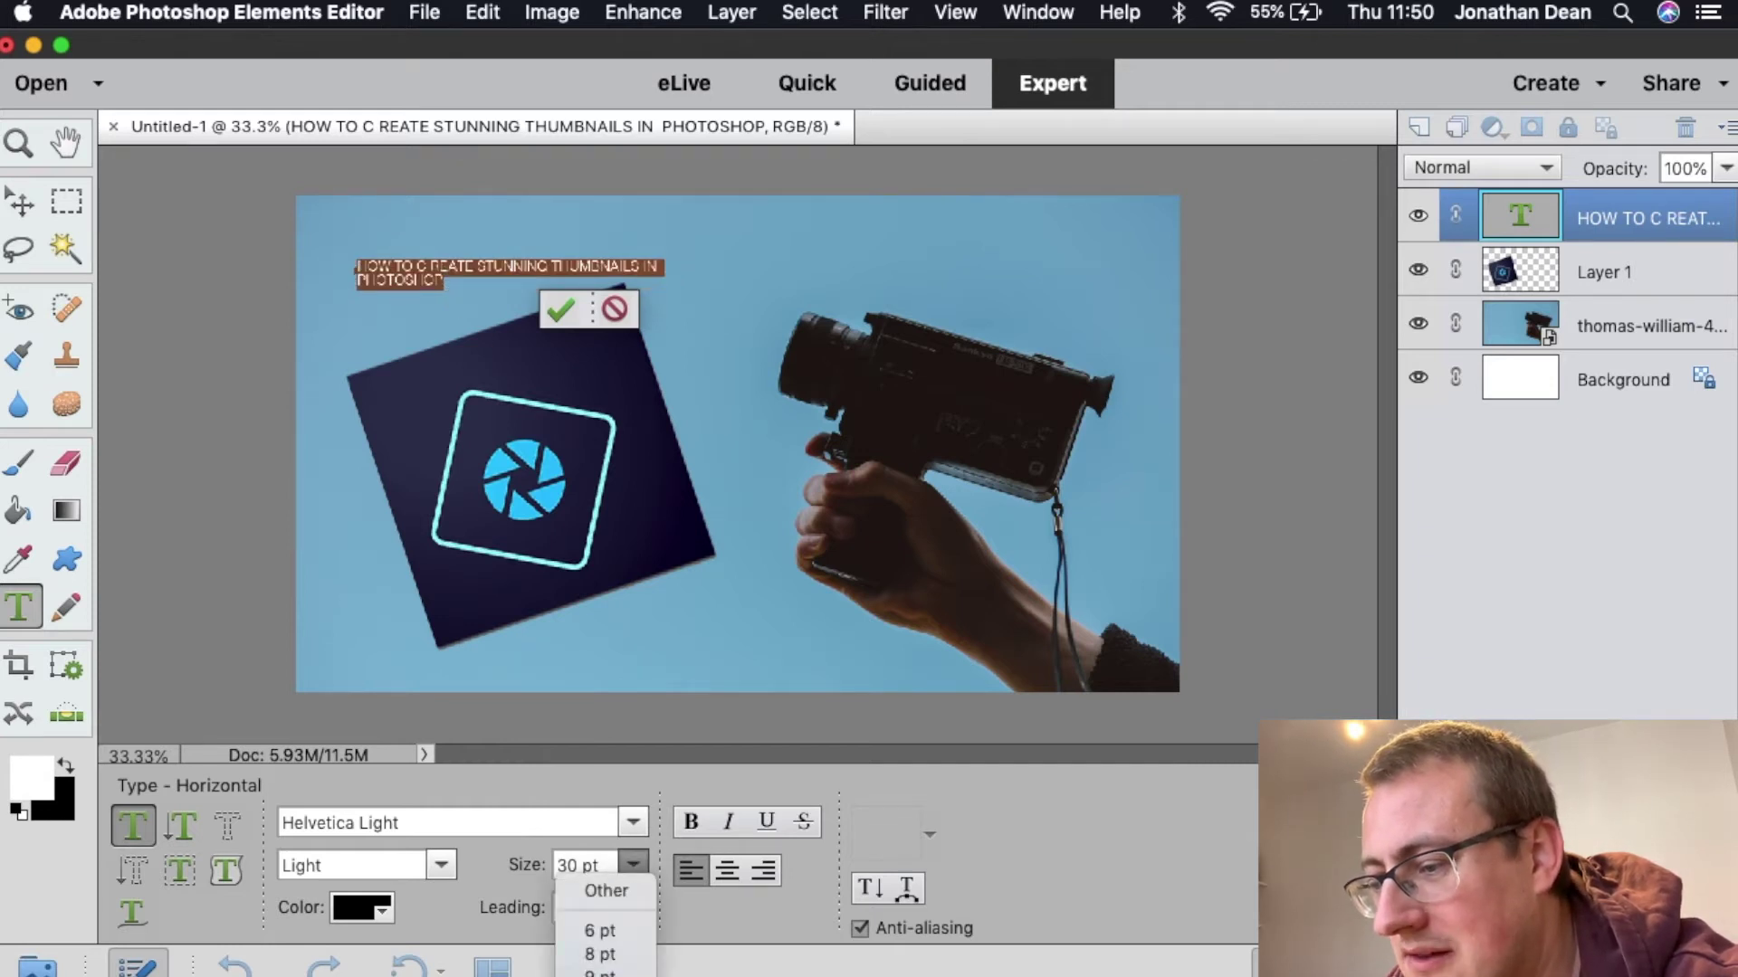
{"action": "left_click", "coordinate": [577, 865]}
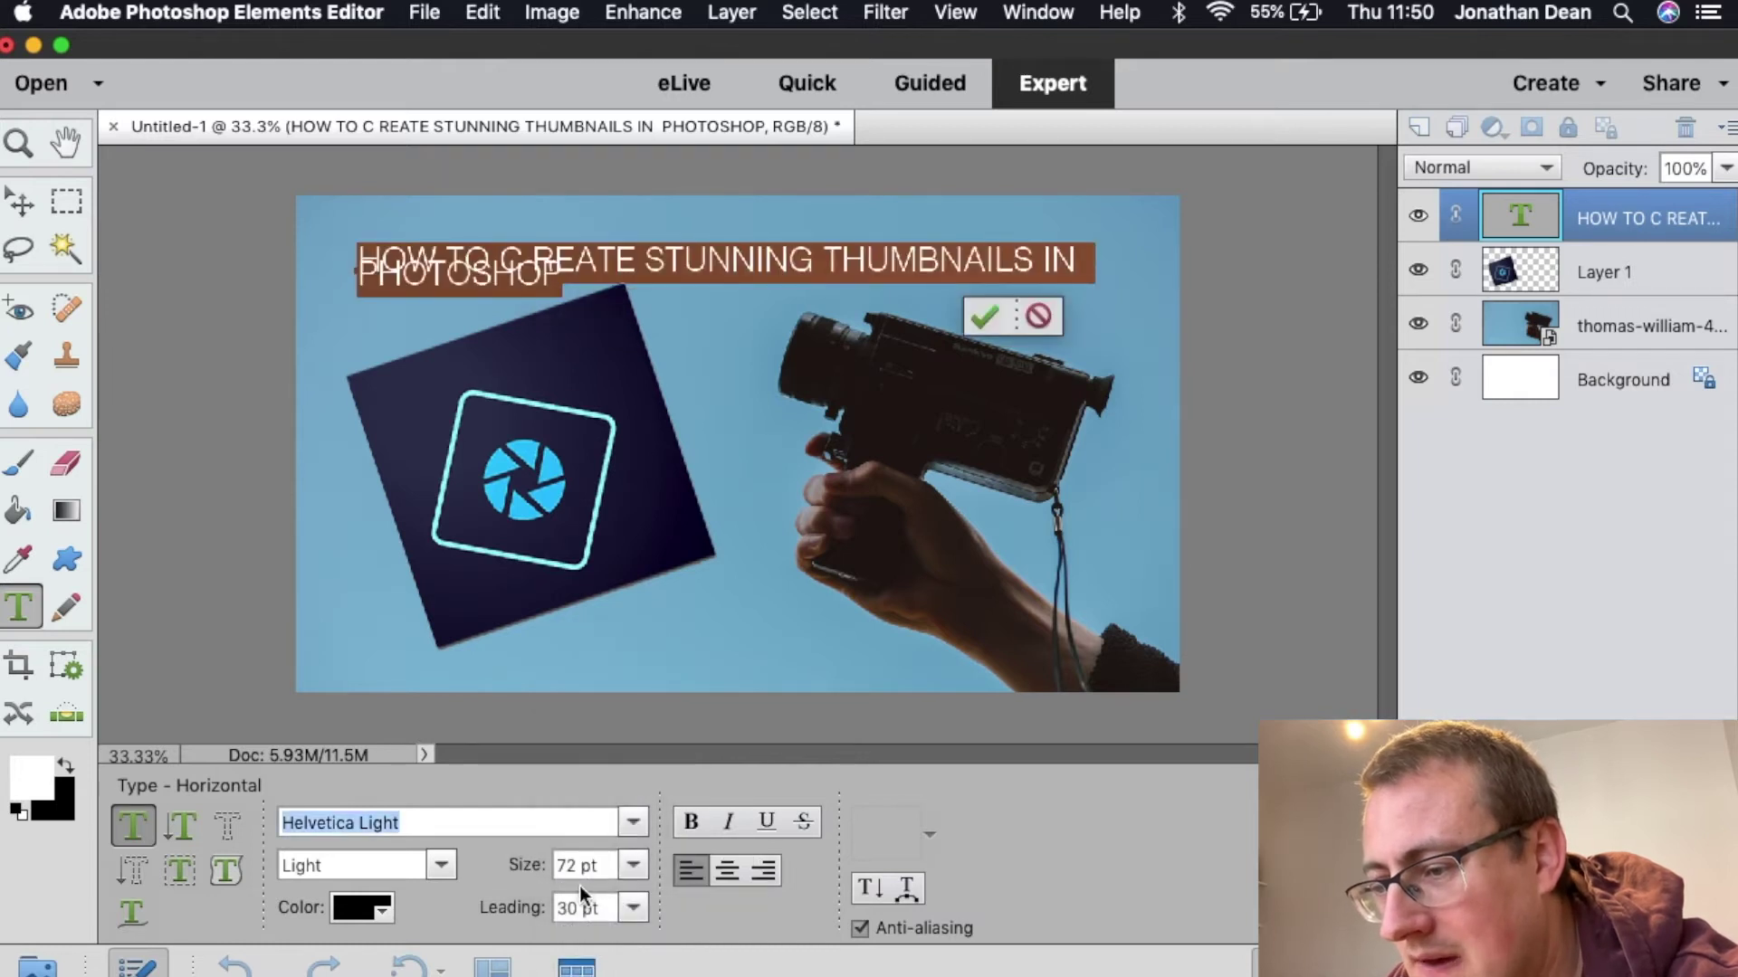
{"action": "left_click", "coordinate": [597, 866]}
{"action": "type", "text": "30"}
{"action": "key", "text": "BackSpace"}
{"action": "key", "text": "BackSpace"}
{"action": "type", "text": "150"}
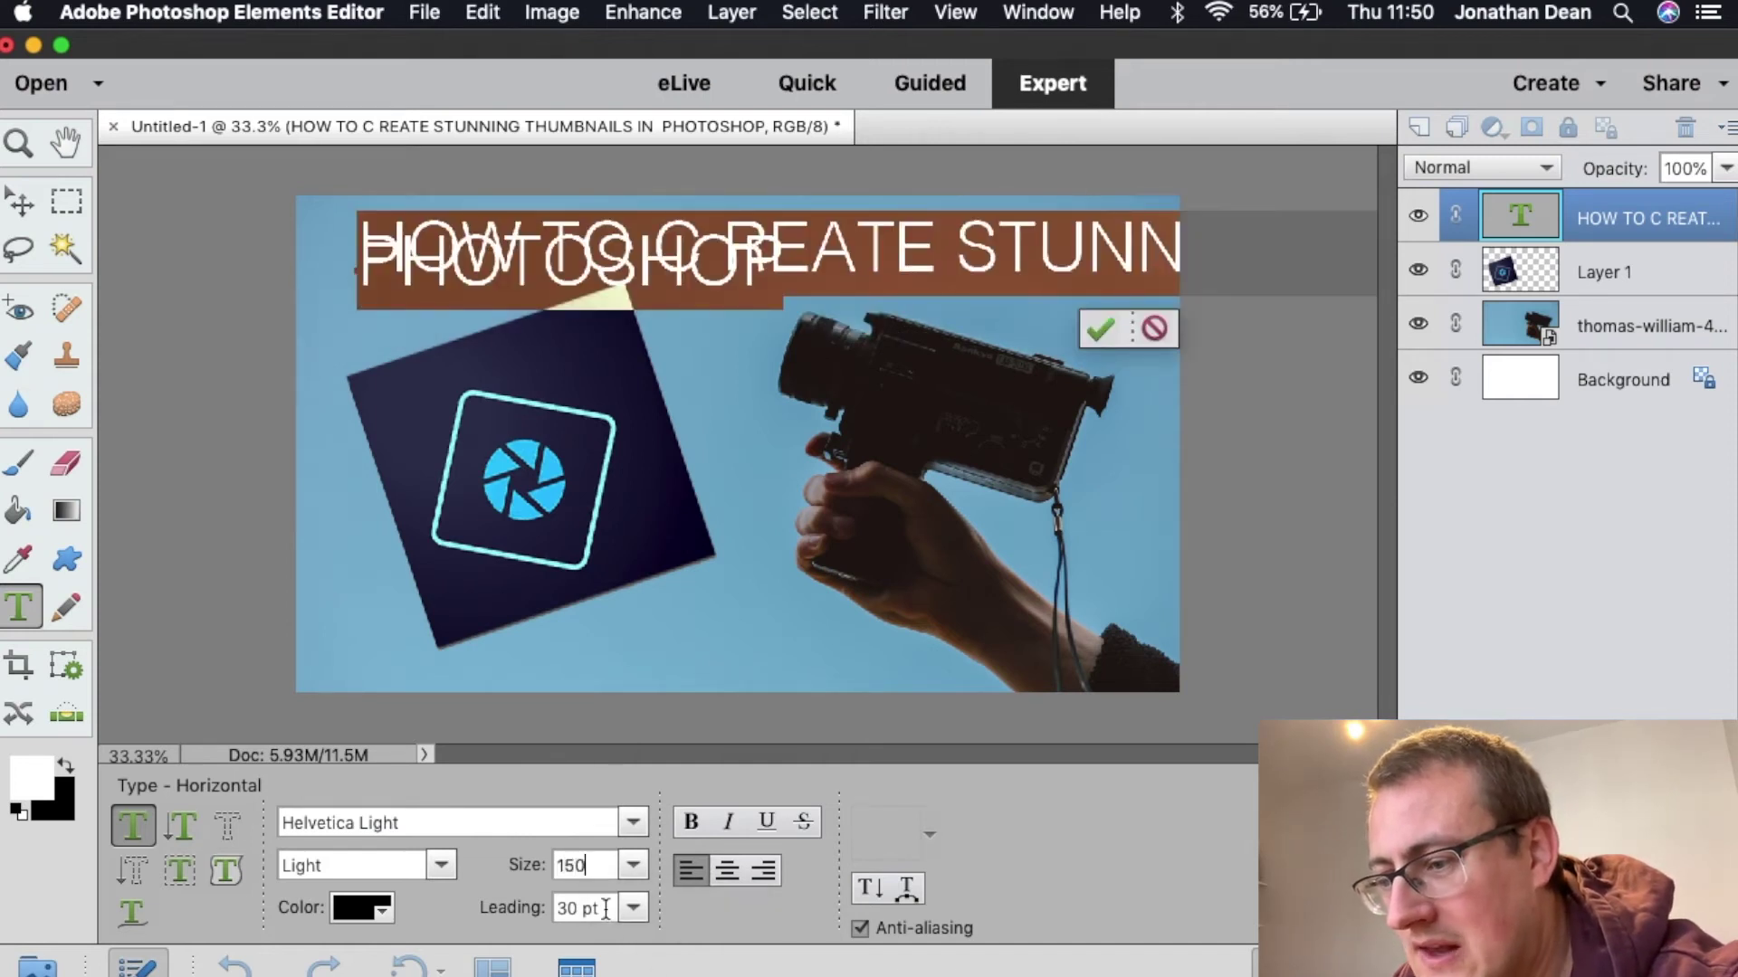
Set leading to Auto, break the line before STUNNING, and select the headline.
{"action": "left_click", "coordinate": [634, 910]}
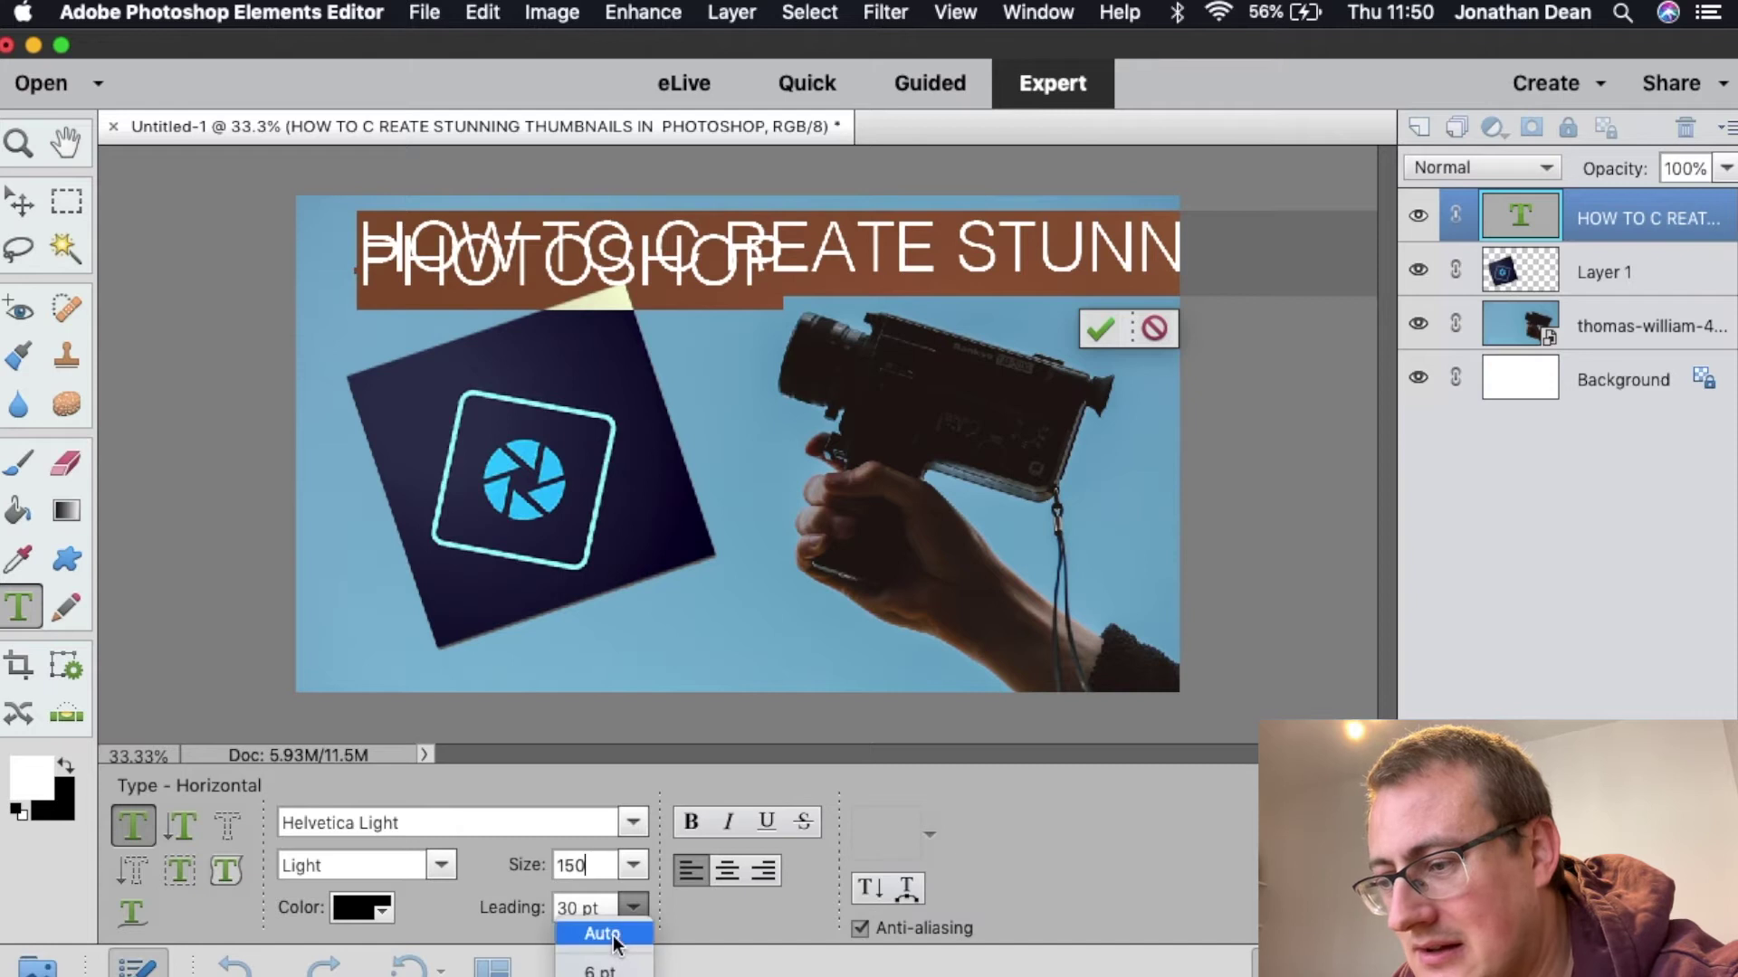
{"action": "left_click", "coordinate": [602, 933]}
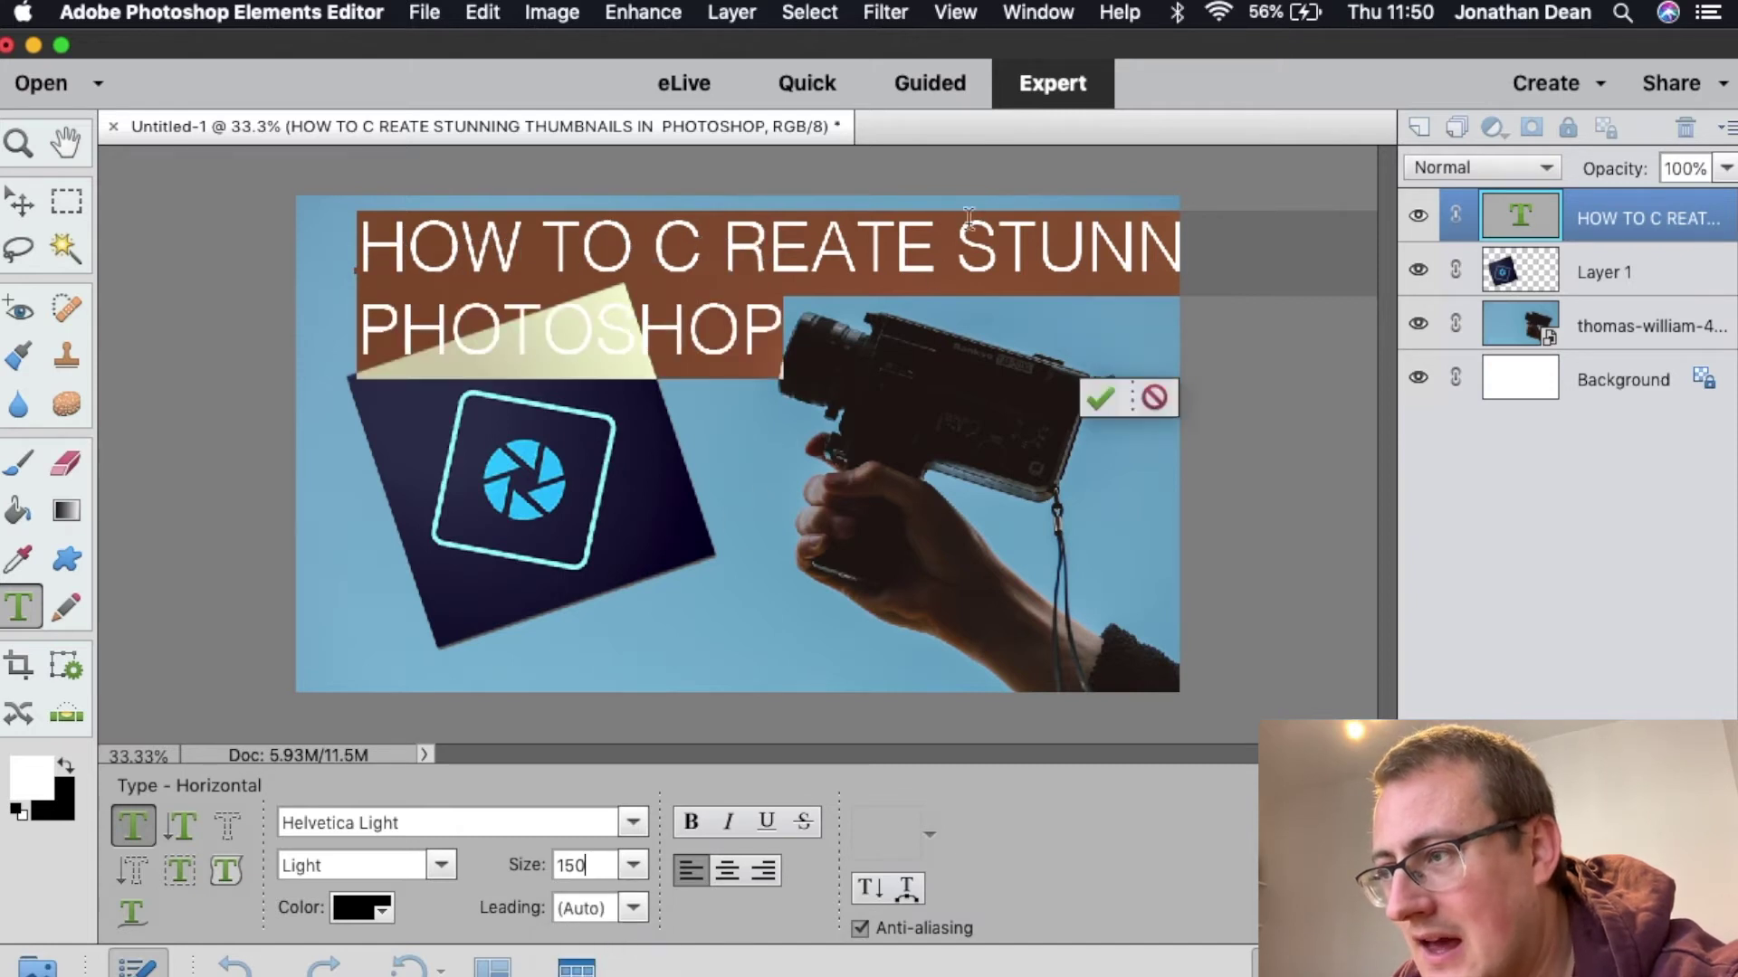
{"action": "left_click", "coordinate": [952, 246]}
{"action": "key", "text": "Return"}
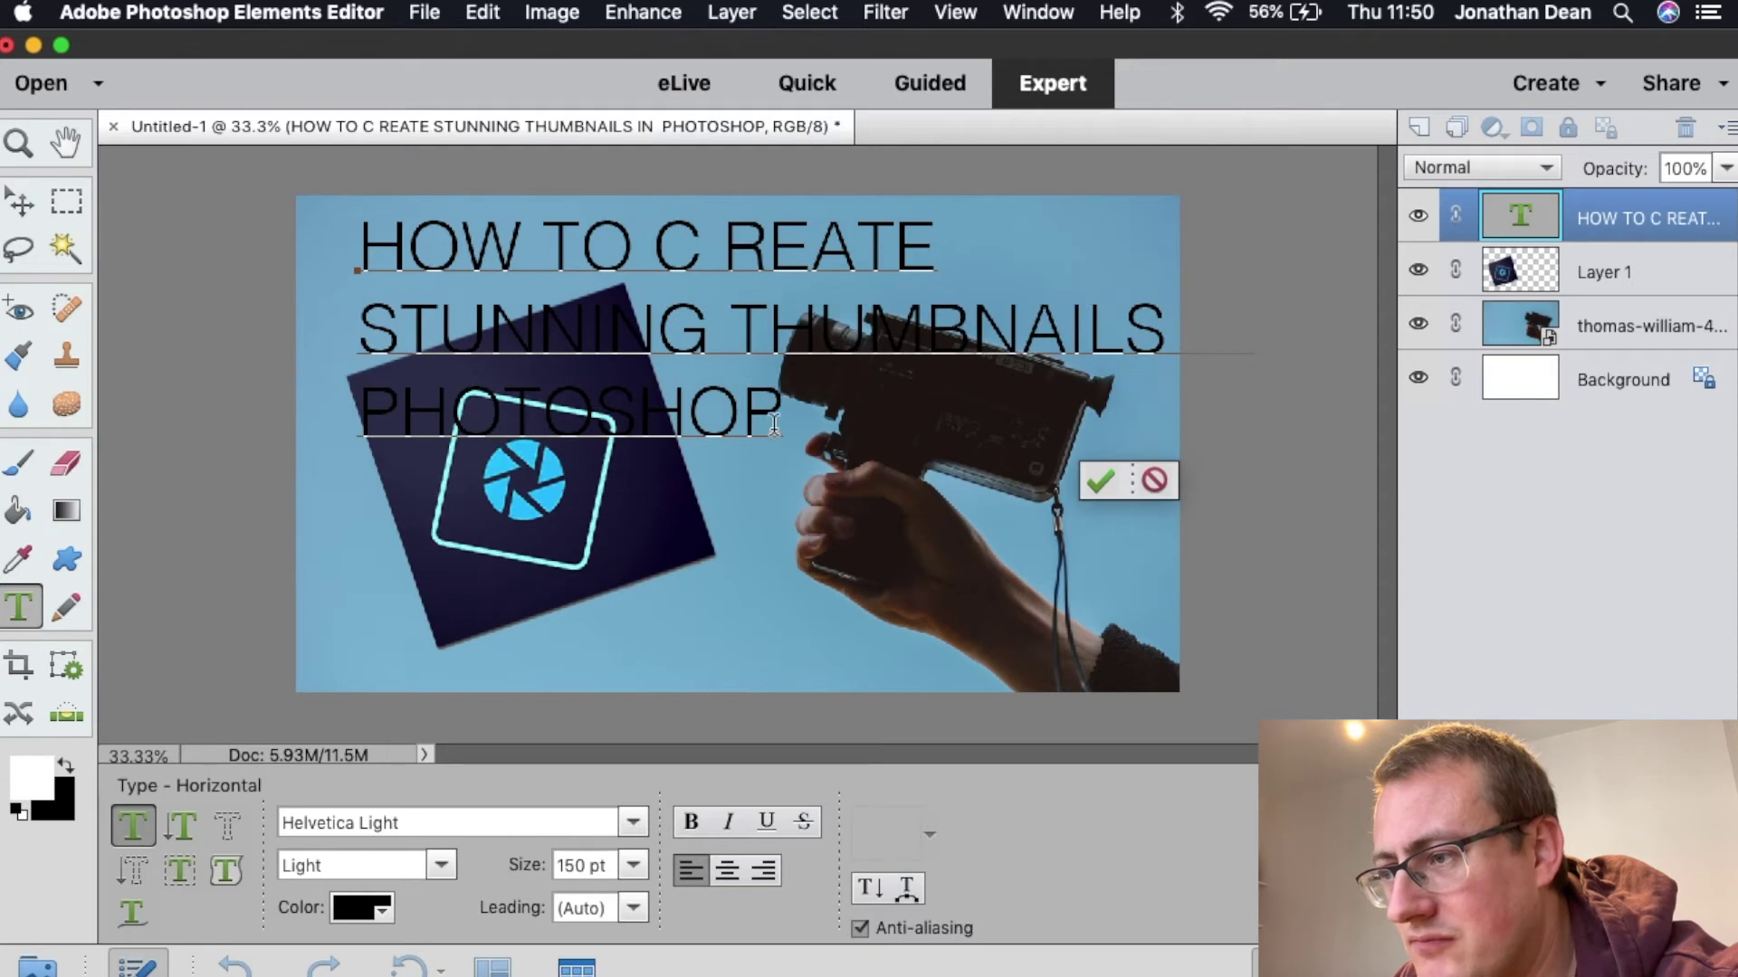
{"action": "left_click_drag", "start_coordinate": [784, 414], "coordinate": [155, 176]}
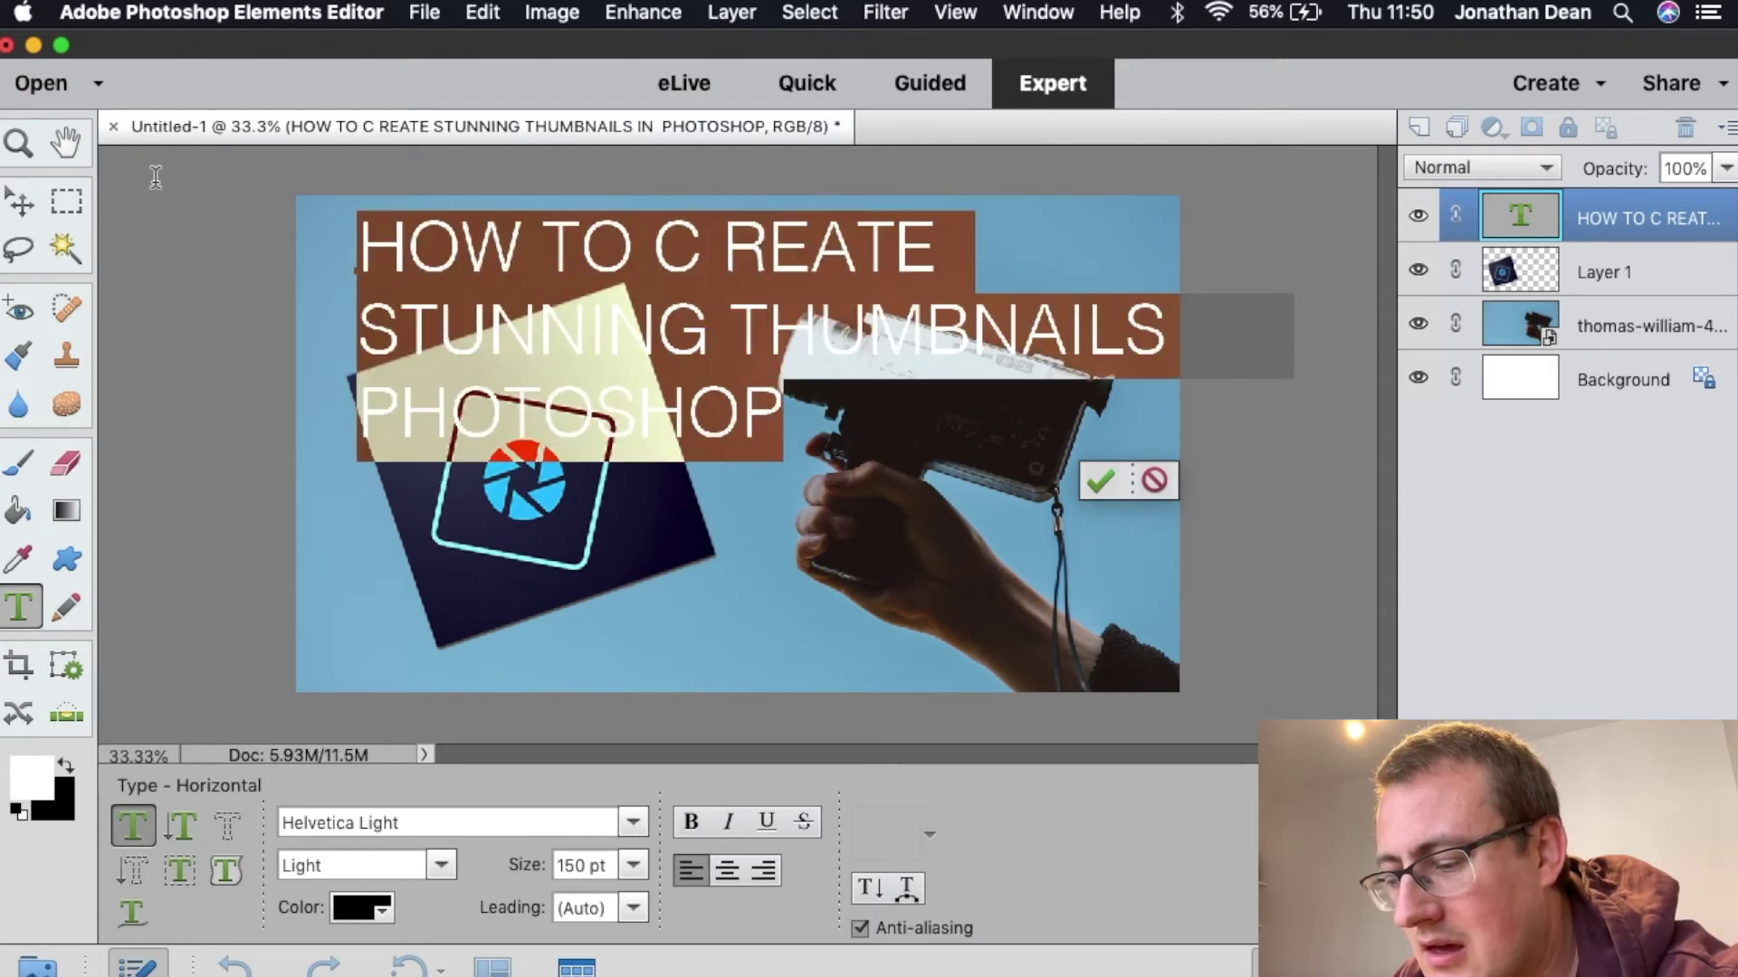
Try bold, then set the headline font to Baskerville Italic.
{"action": "key", "text": "super+shift+b"}
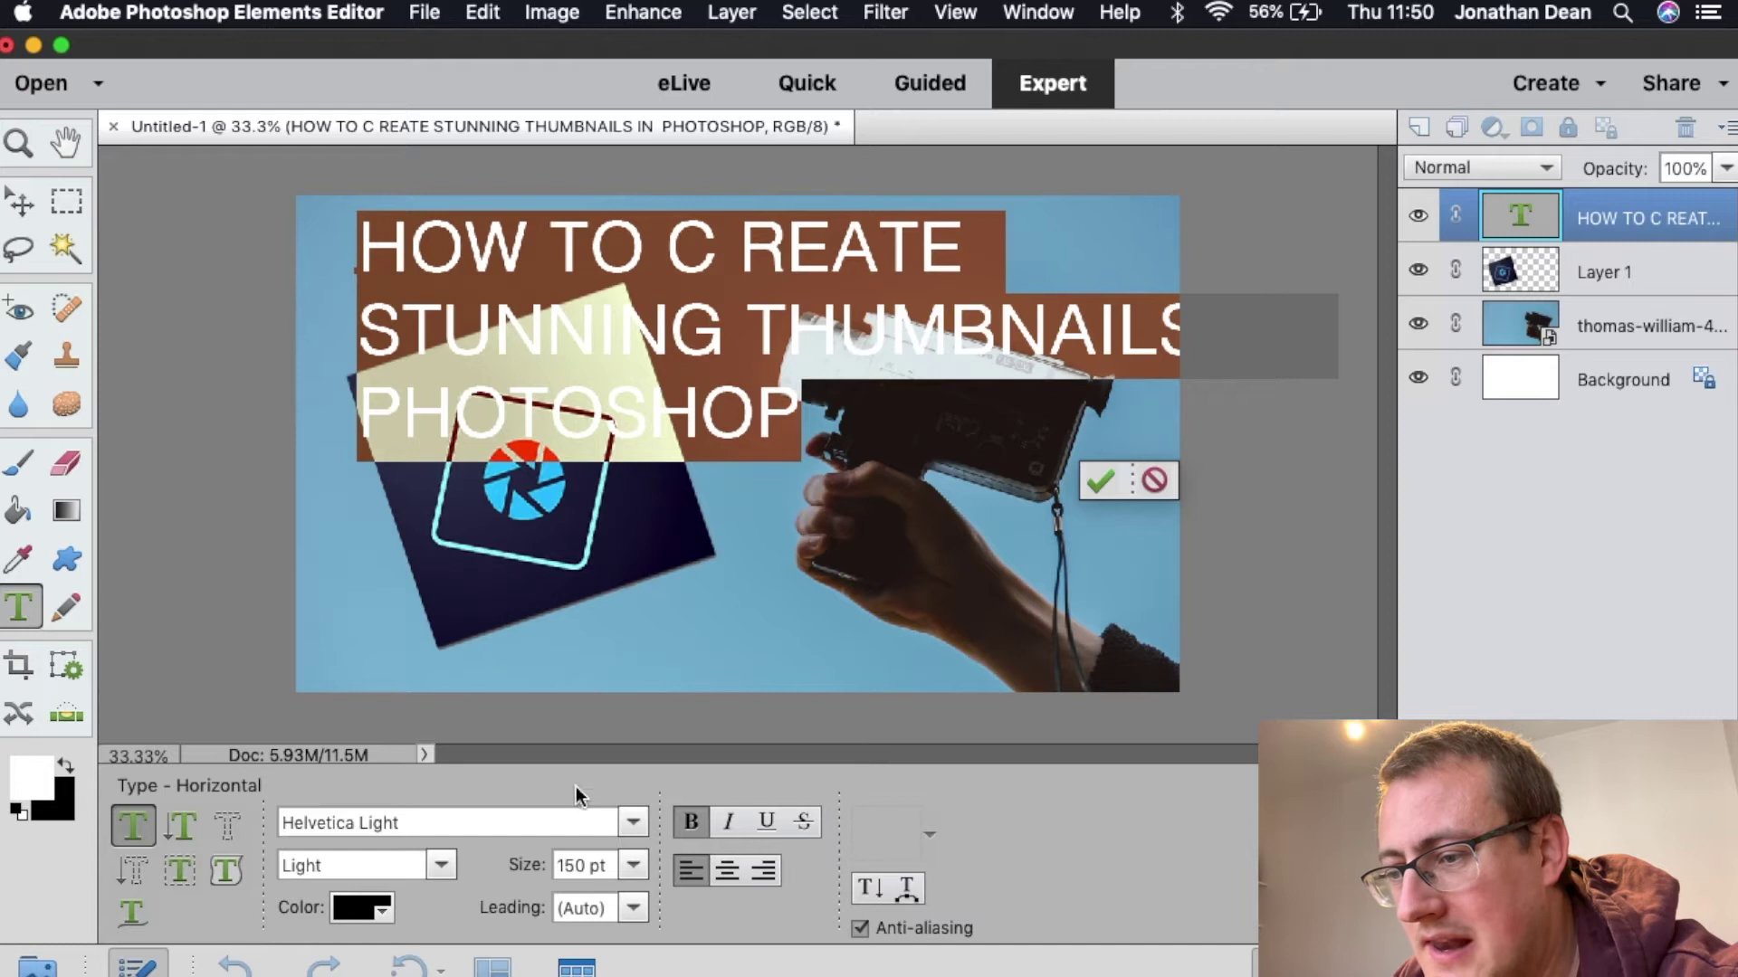
{"action": "key", "text": "super+shift+b"}
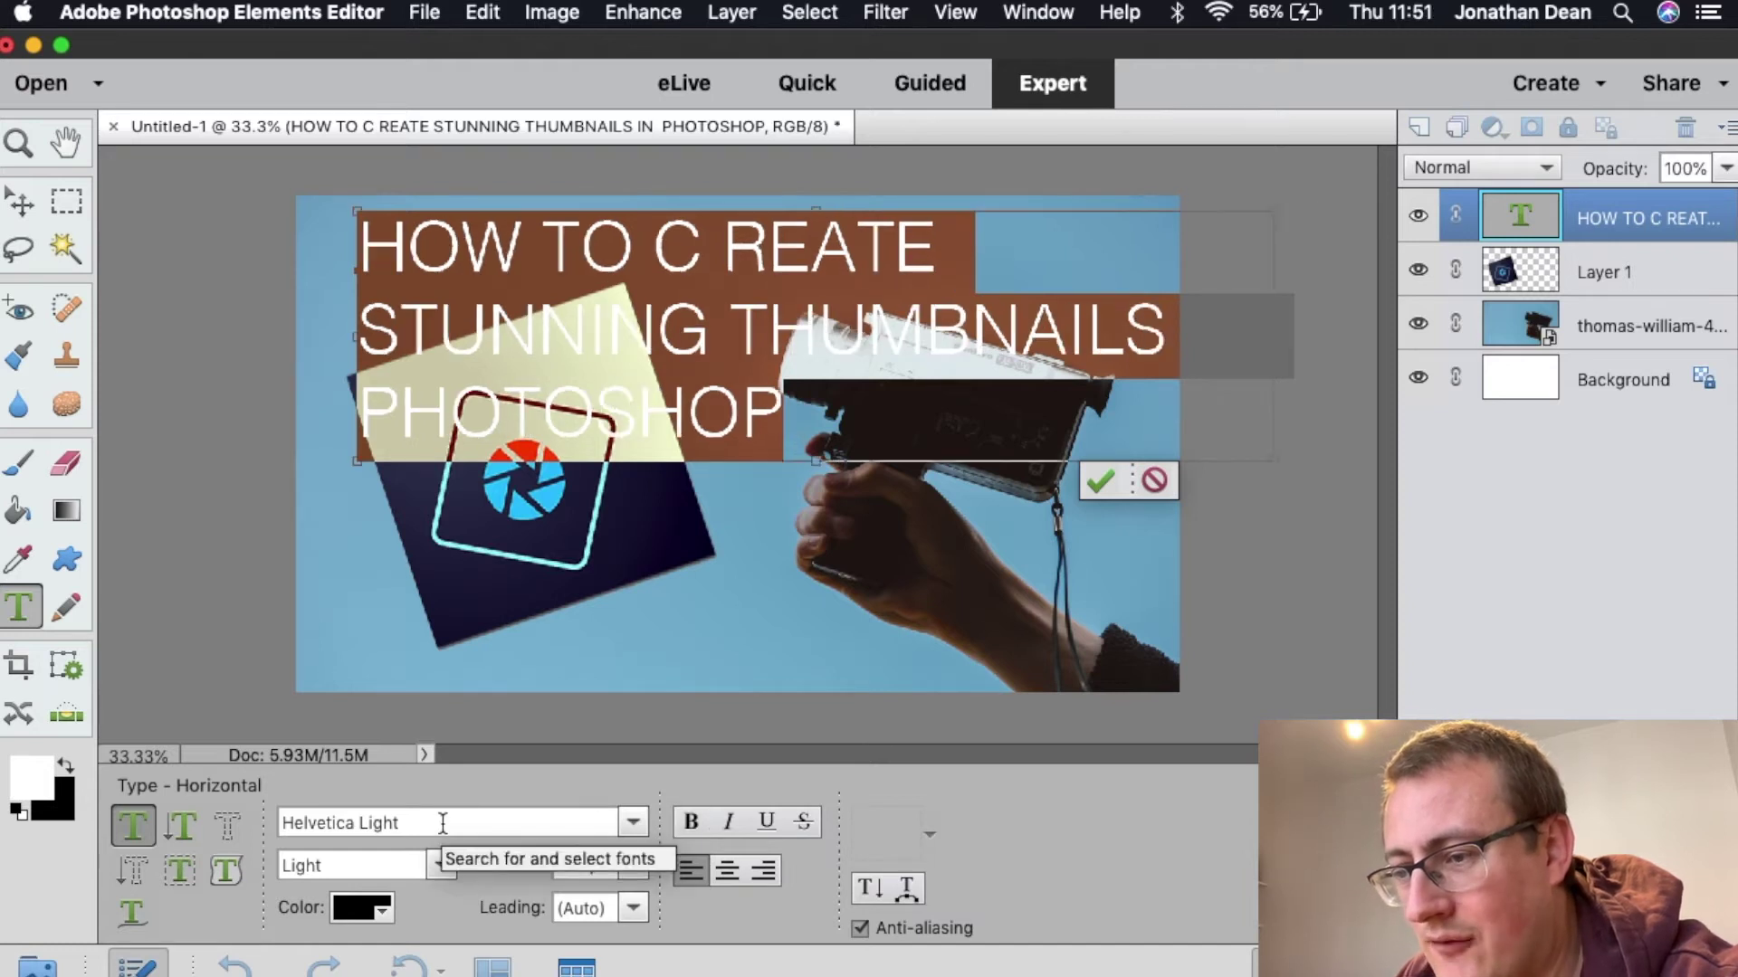
{"action": "left_click", "coordinate": [632, 822]}
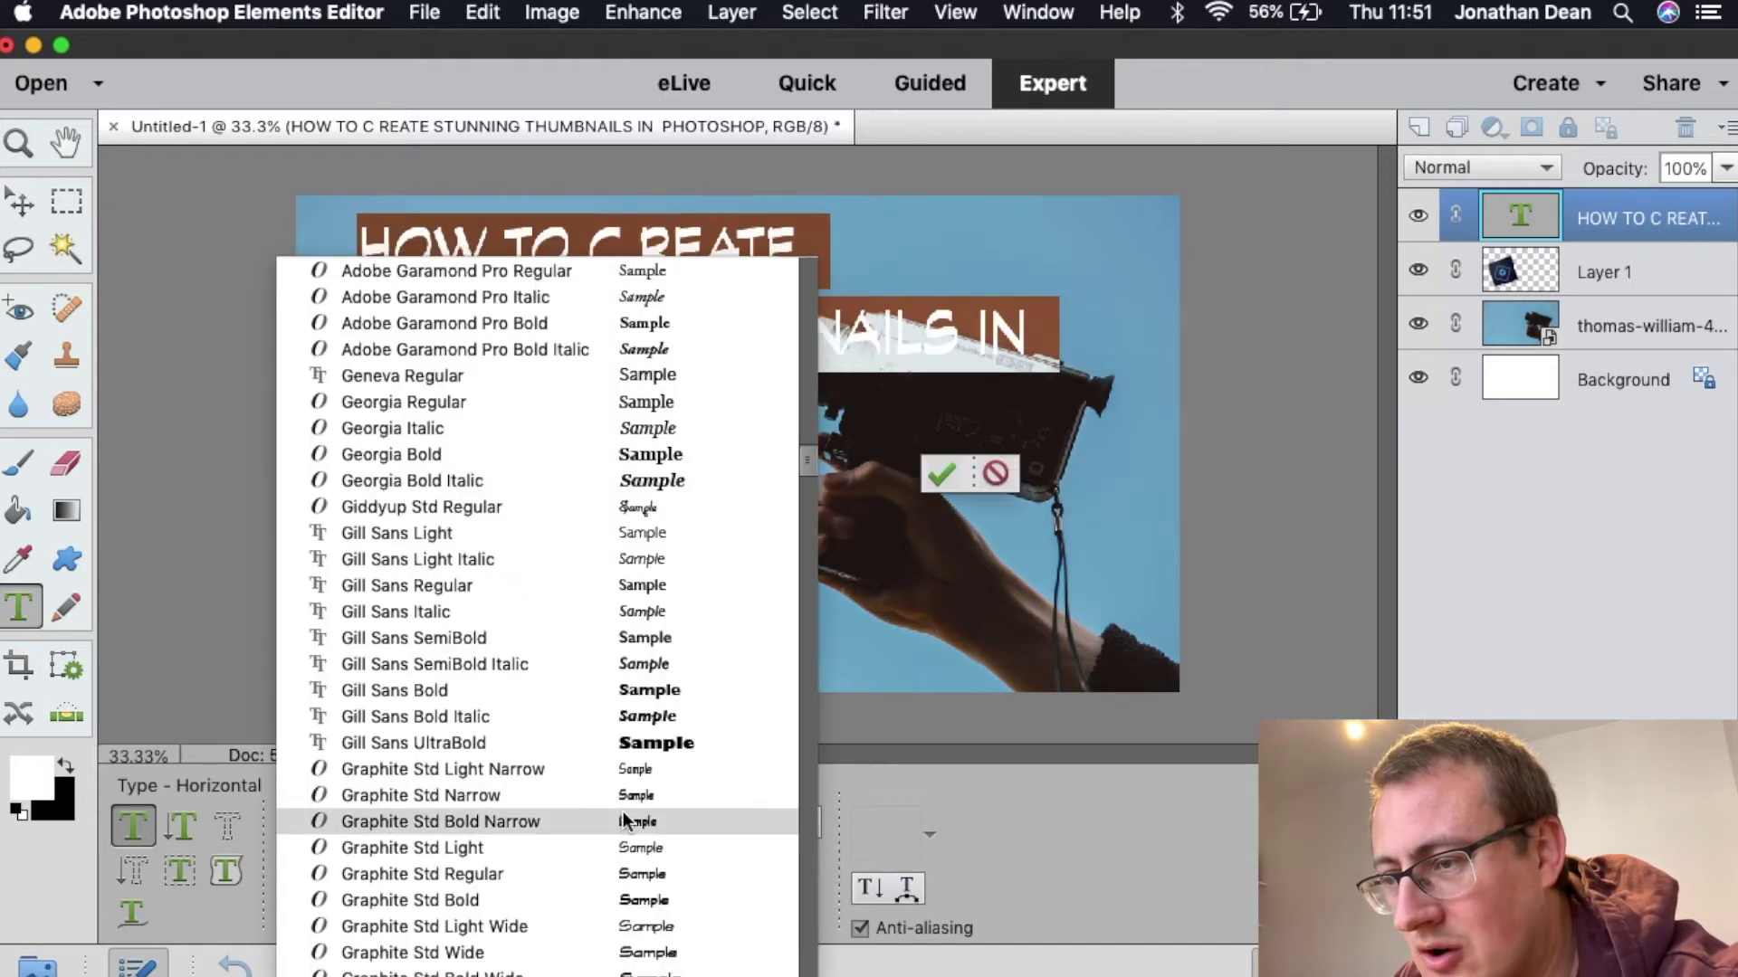
{"action": "scroll", "coordinate": [491, 844], "scroll_direction": "up", "scroll_amount": 10}
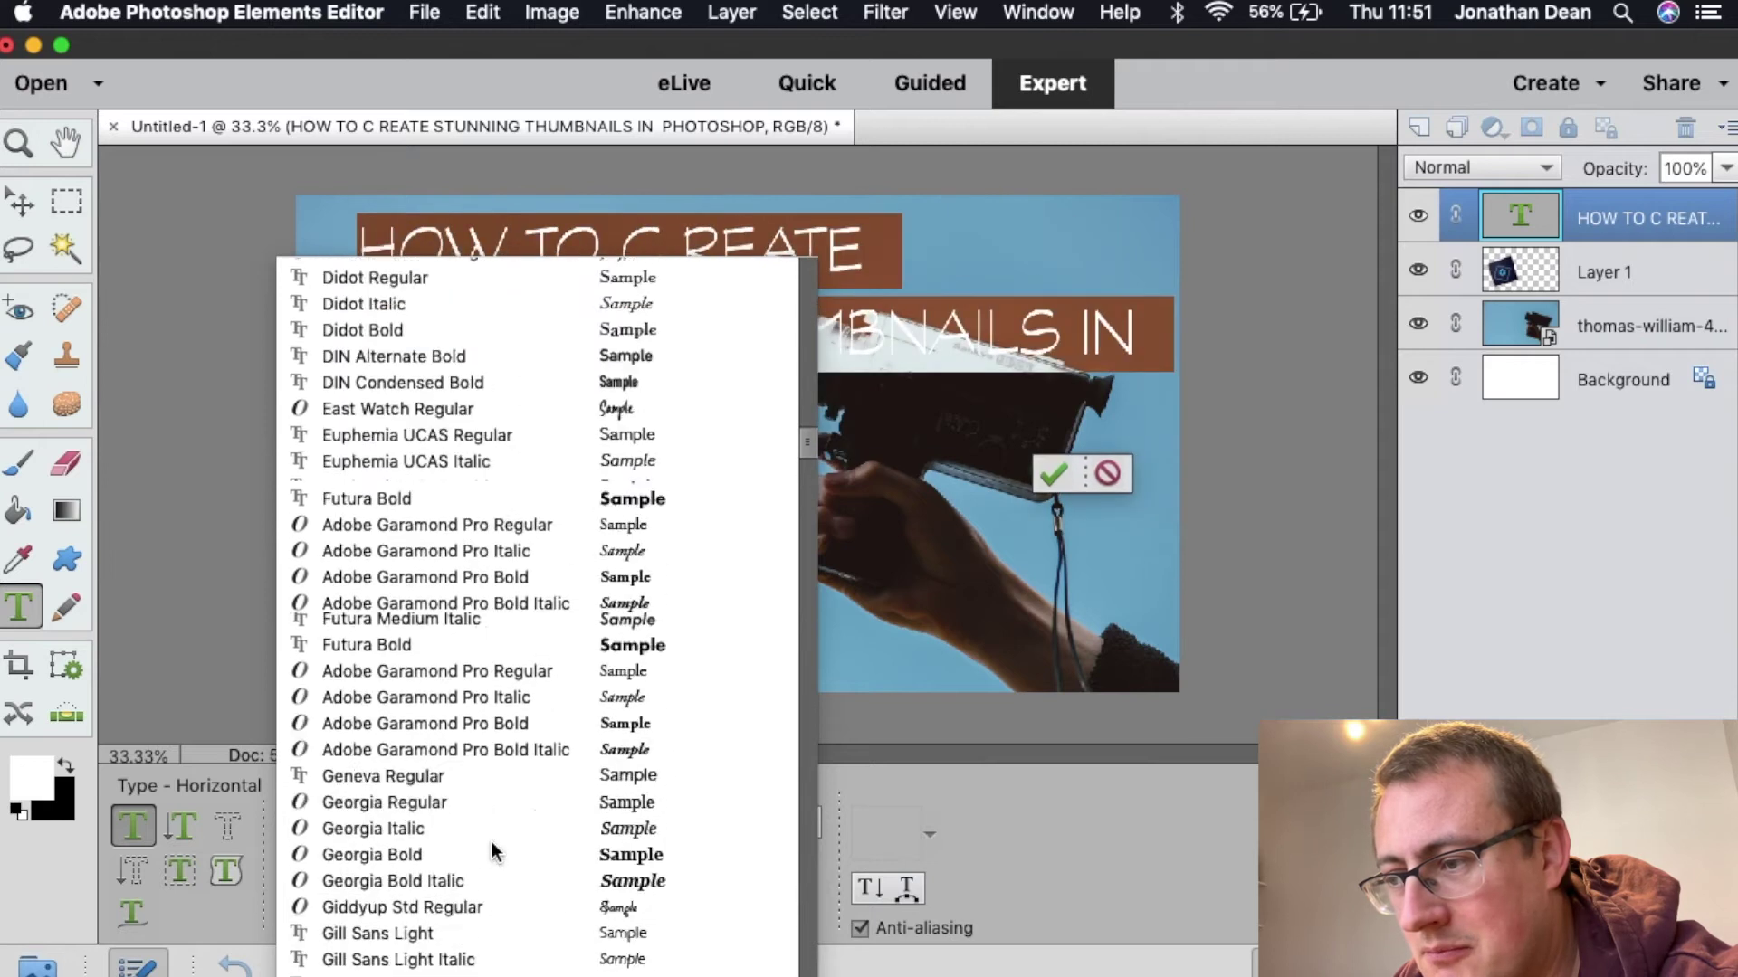
{"action": "scroll", "coordinate": [491, 842], "scroll_direction": "up", "scroll_amount": 10}
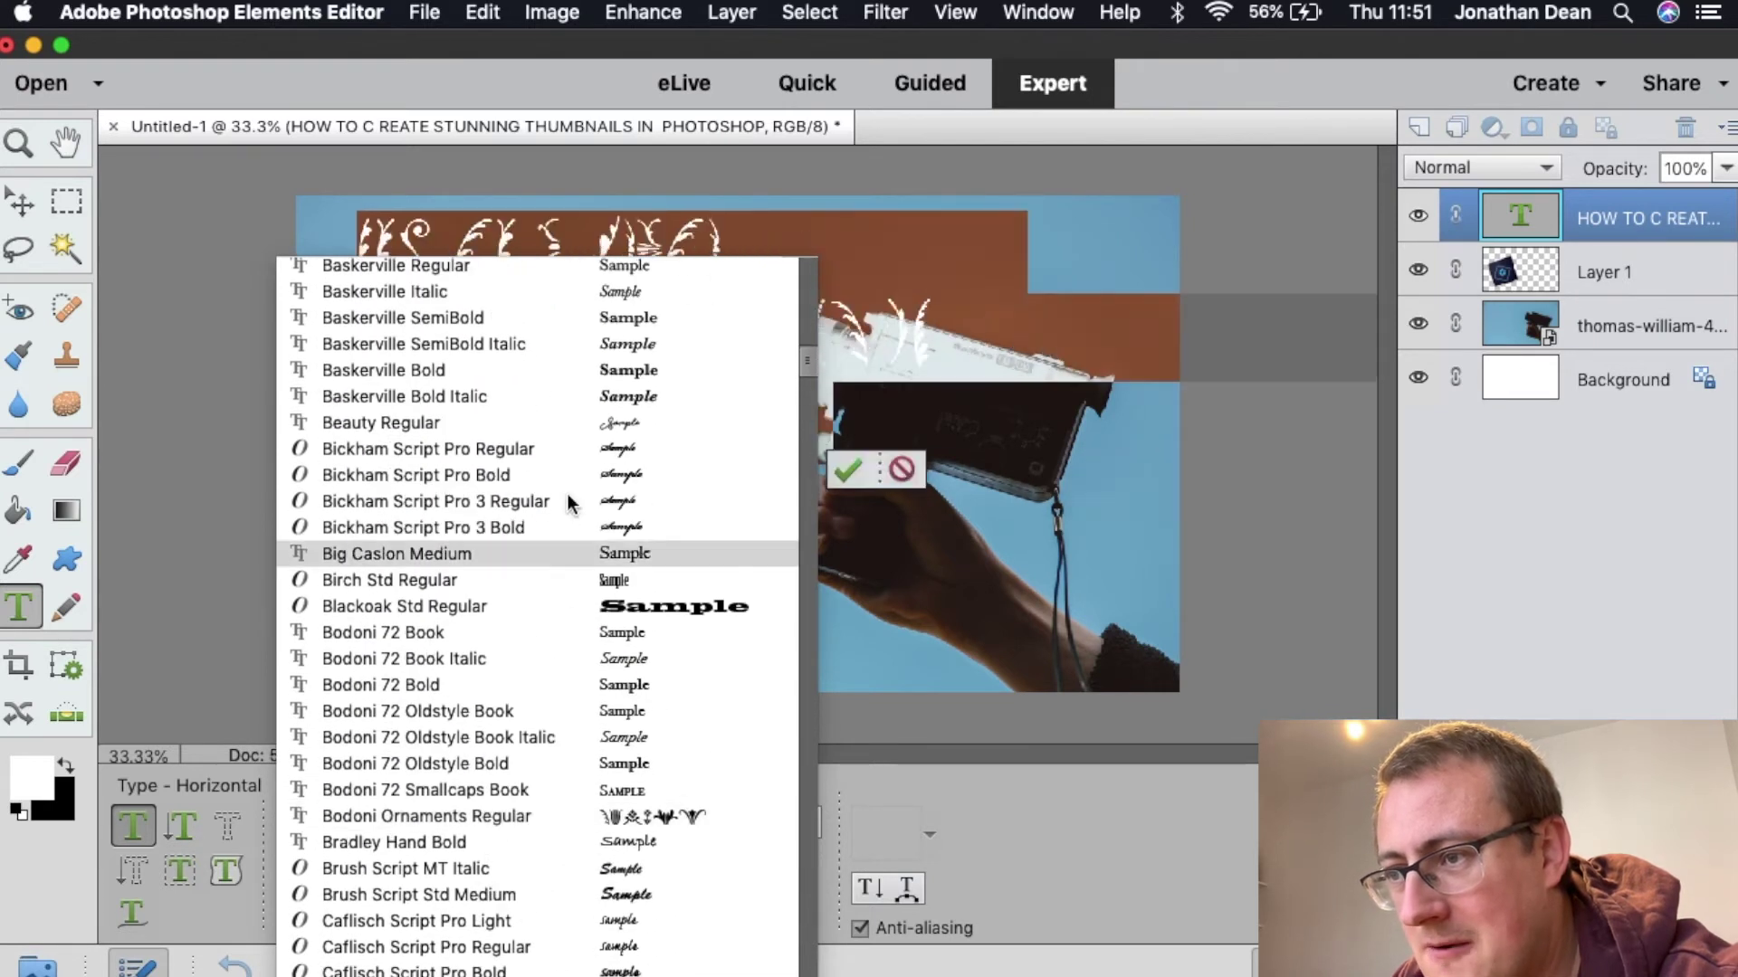
{"action": "scroll", "coordinate": [567, 497], "scroll_direction": "up", "scroll_amount": 5}
{"action": "scroll", "coordinate": [568, 503], "scroll_direction": "up", "scroll_amount": 8}
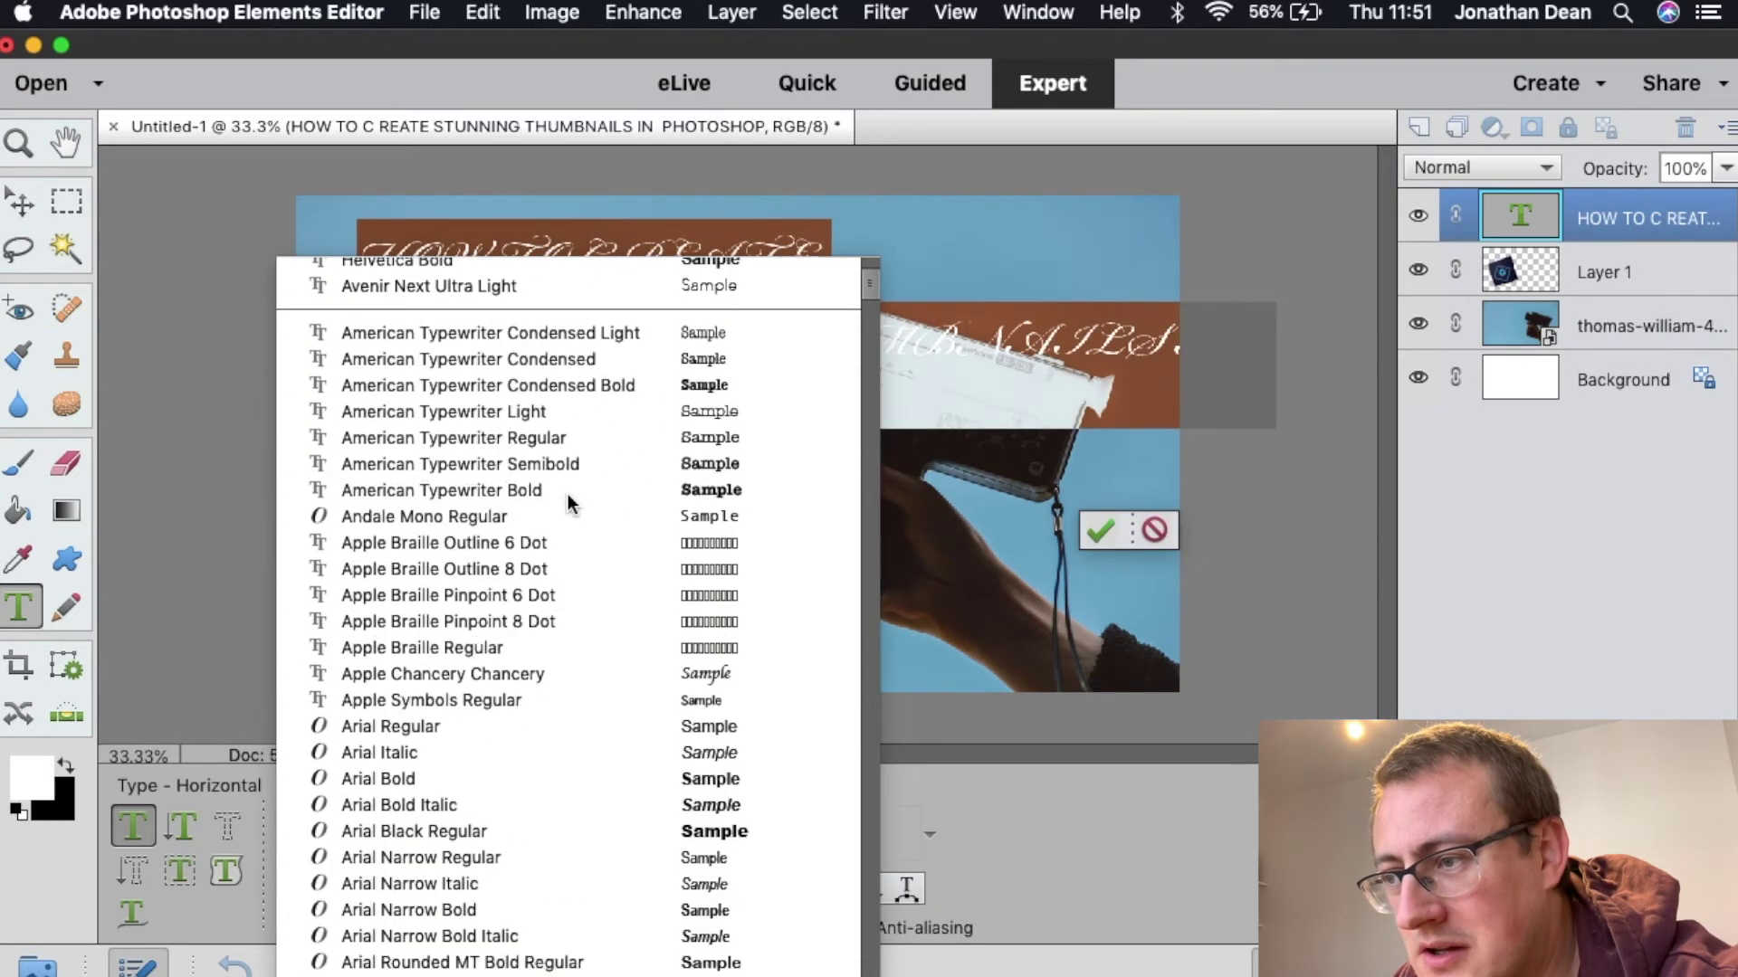
{"action": "scroll", "coordinate": [568, 498], "scroll_direction": "down", "scroll_amount": 5}
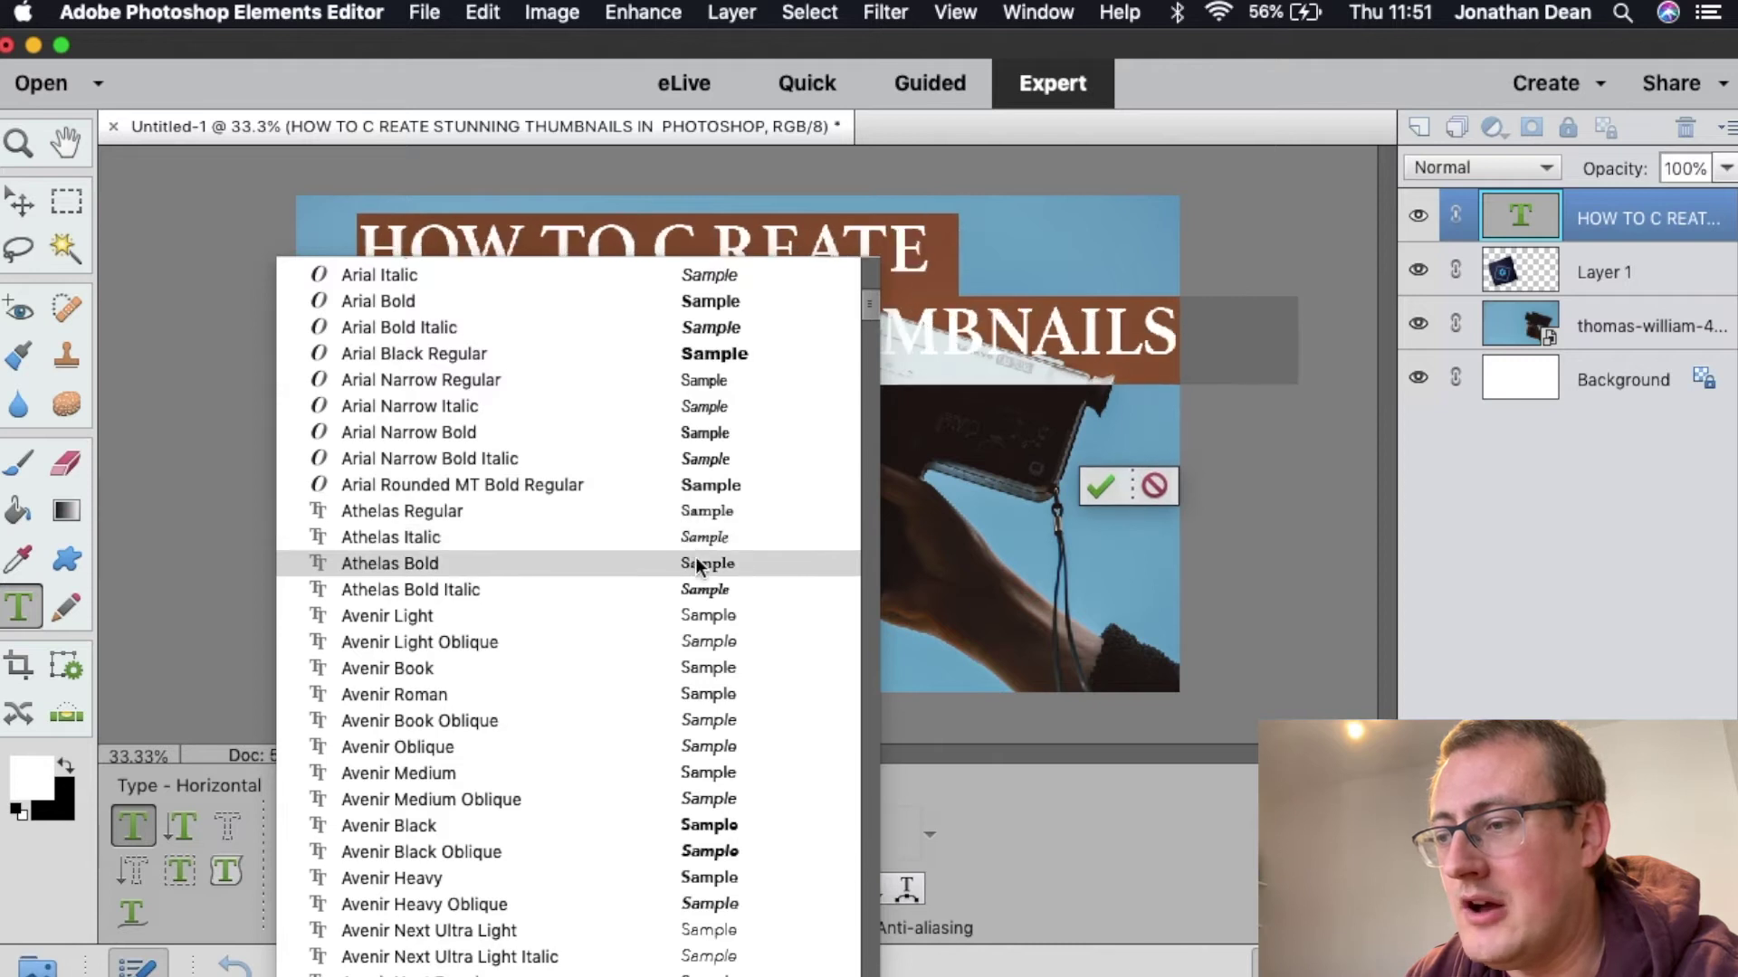
{"action": "scroll", "coordinate": [751, 726], "scroll_direction": "down", "scroll_amount": 5}
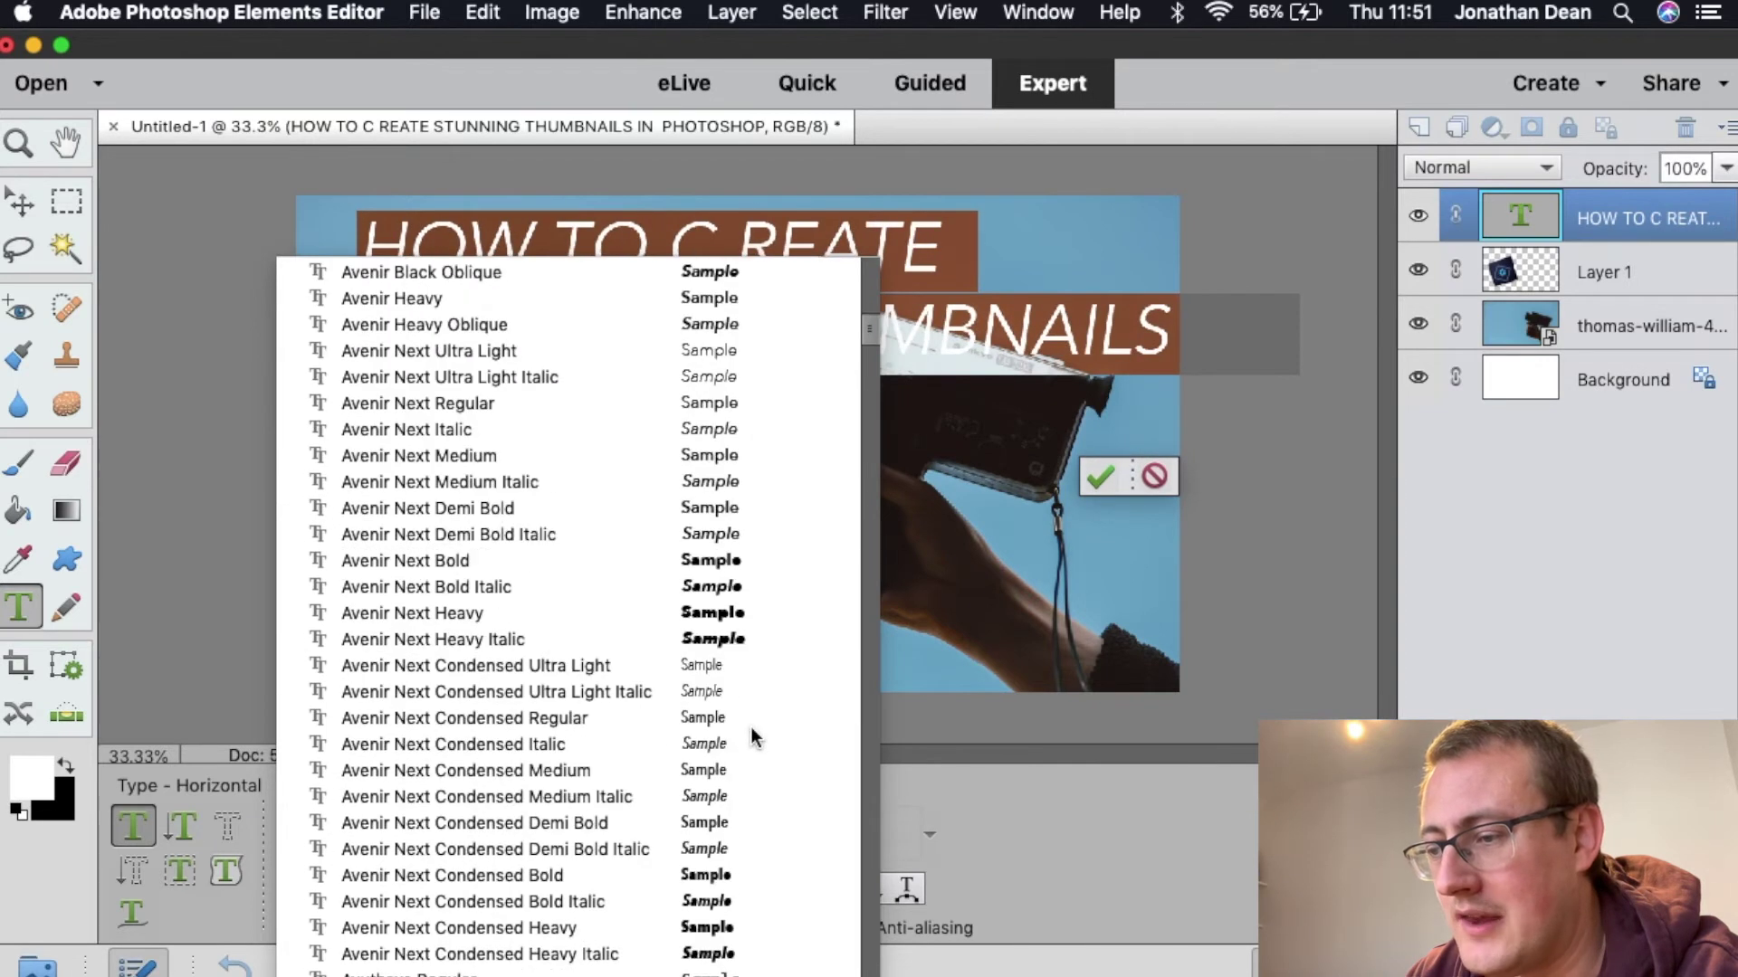
{"action": "scroll", "coordinate": [751, 733], "scroll_direction": "down", "scroll_amount": 5}
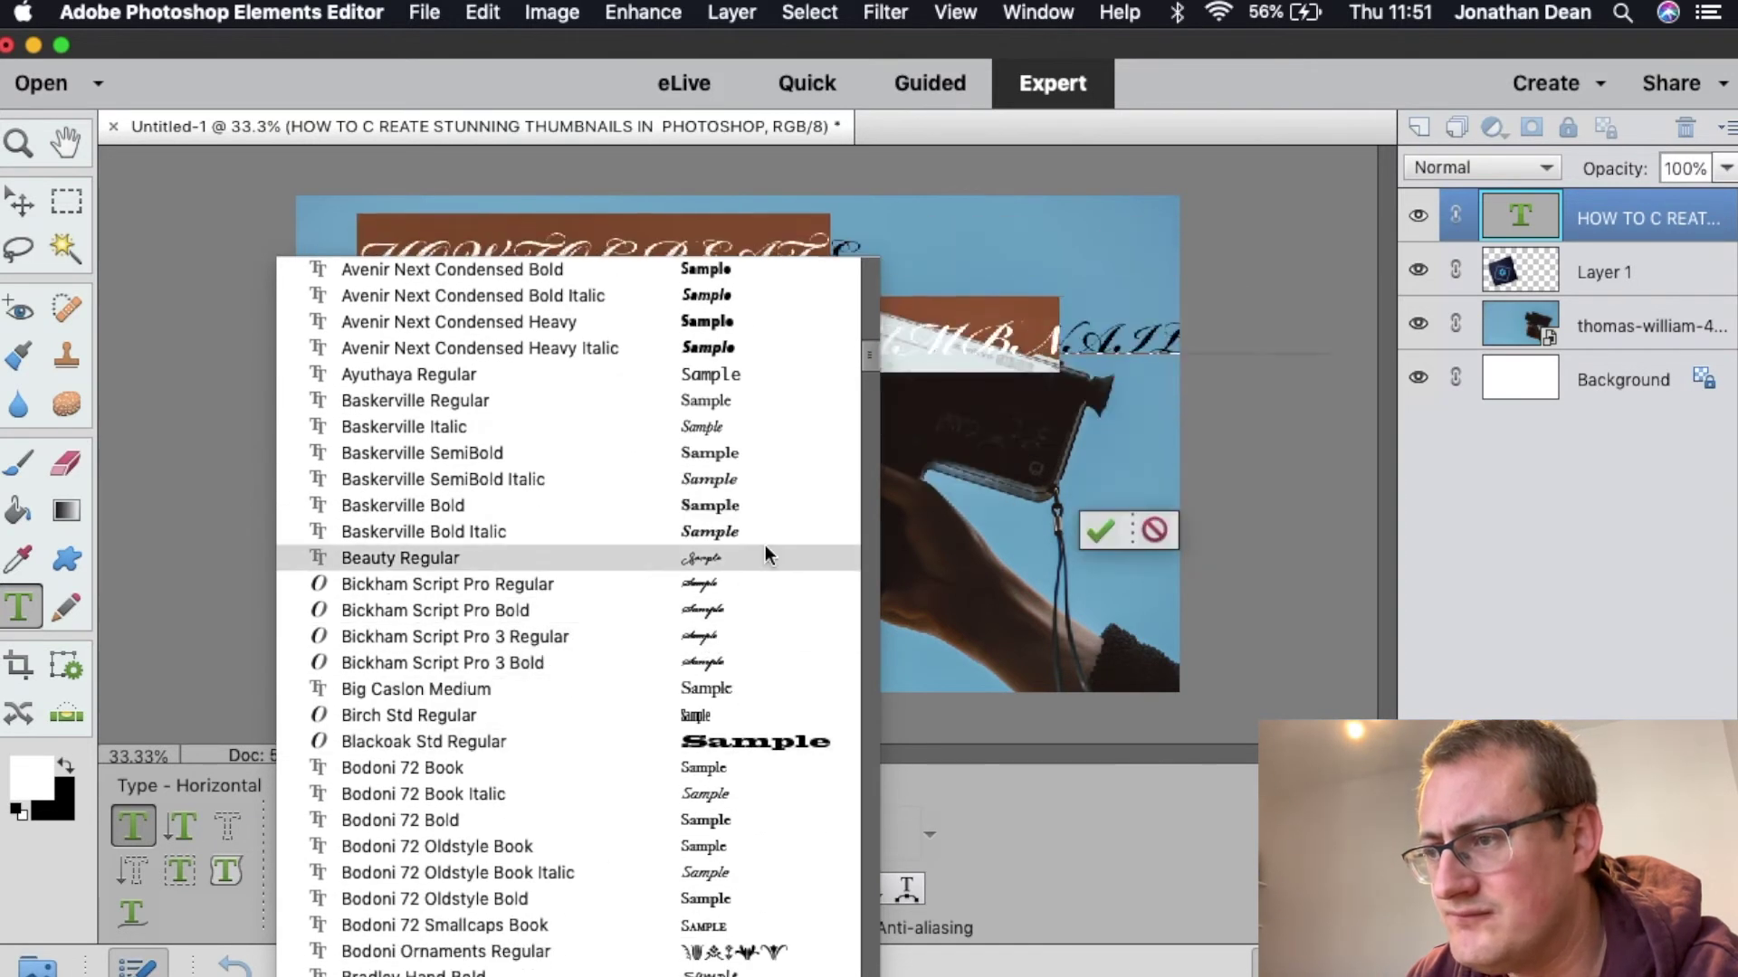
{"action": "left_click", "coordinate": [746, 435]}
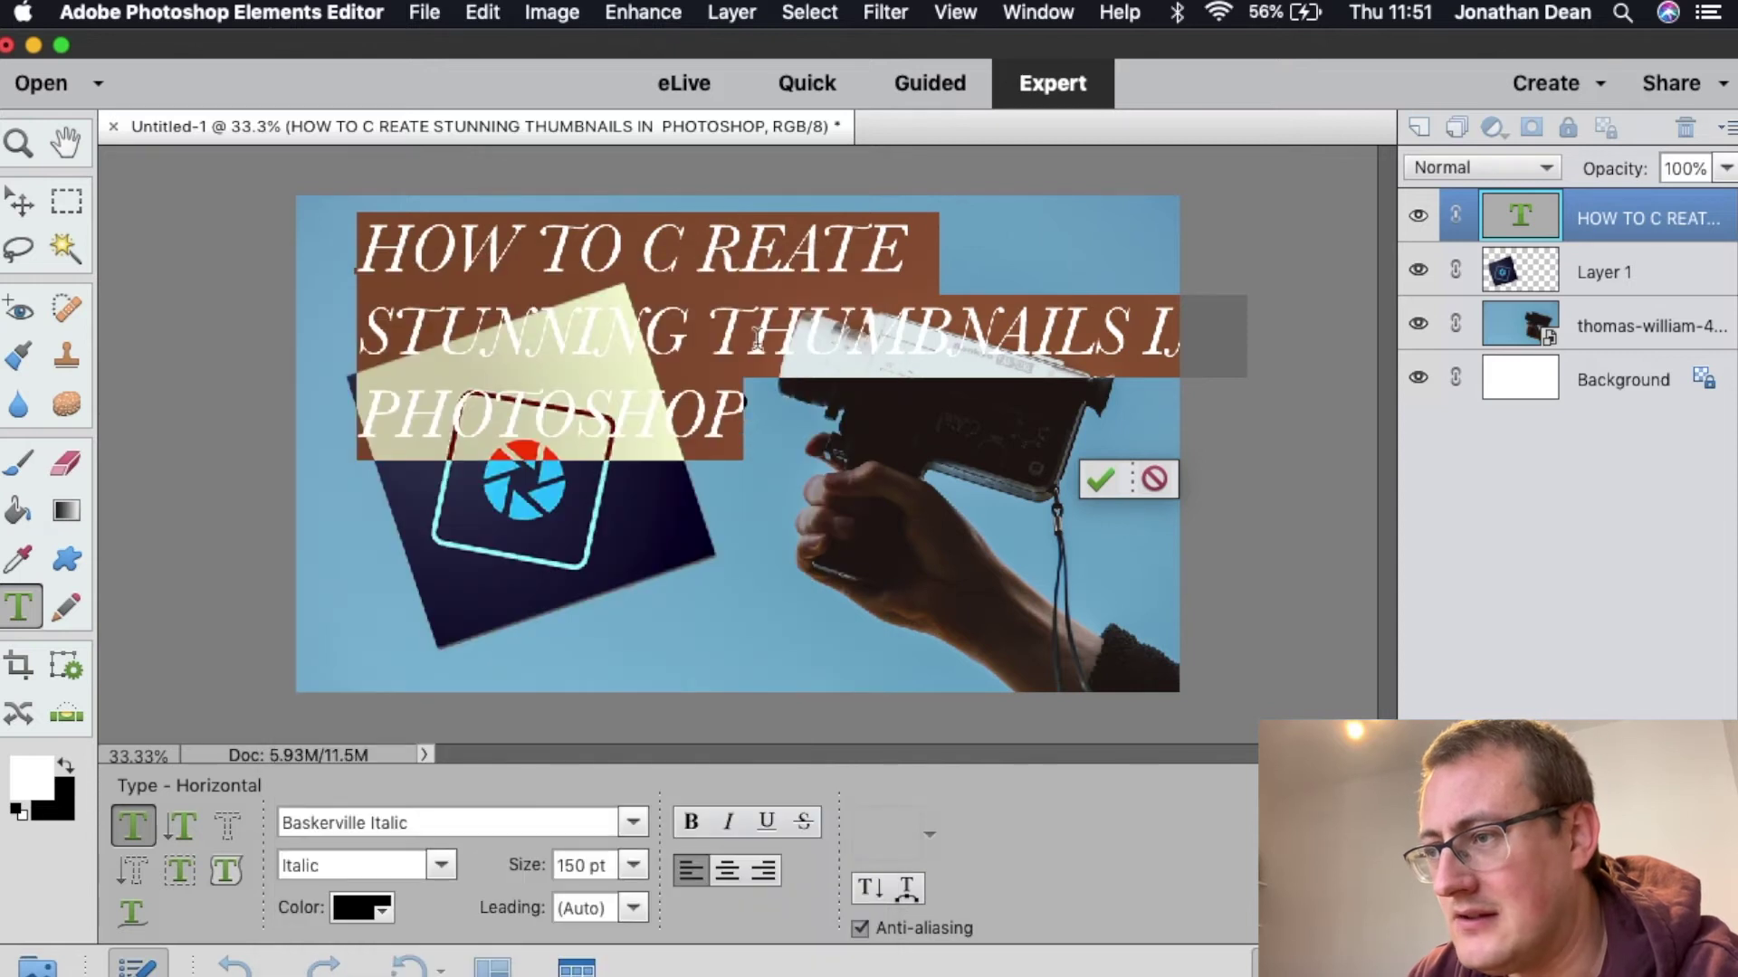
Put THUMBNAILS IN on its own line, switch to Arial Black Regular, and commit.
{"action": "left_click", "coordinate": [706, 341]}
{"action": "key", "text": "Return"}
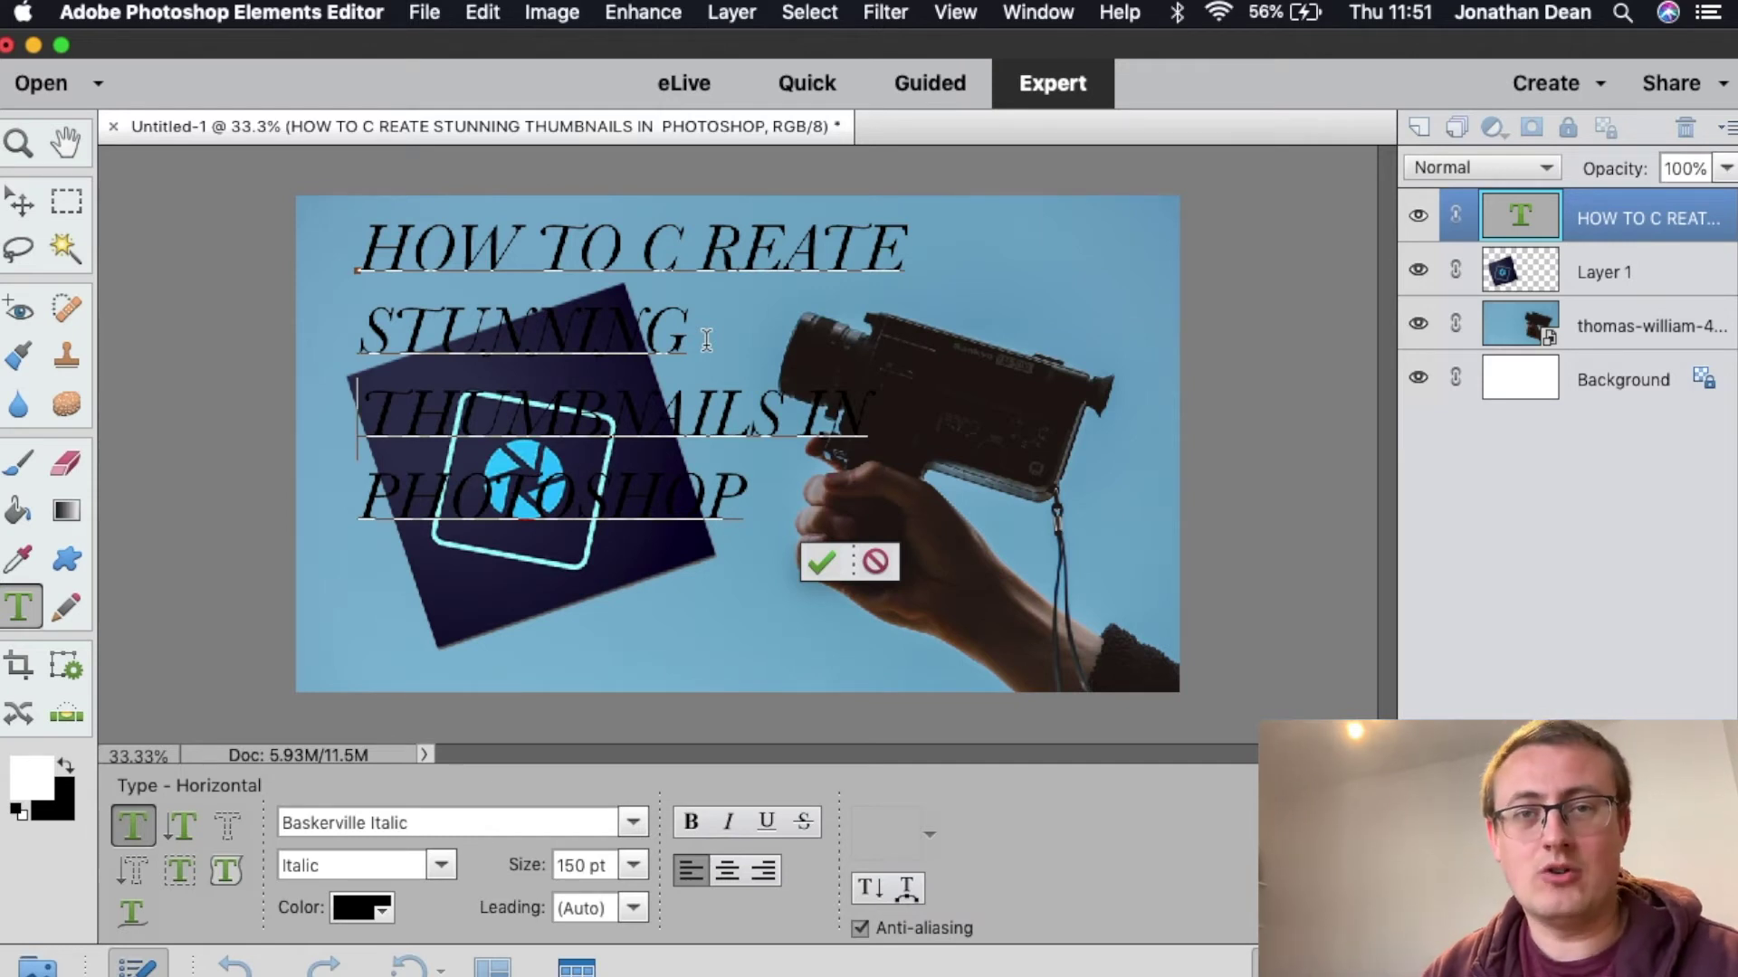
{"action": "key", "text": "super"}
{"action": "key", "text": "super+a"}
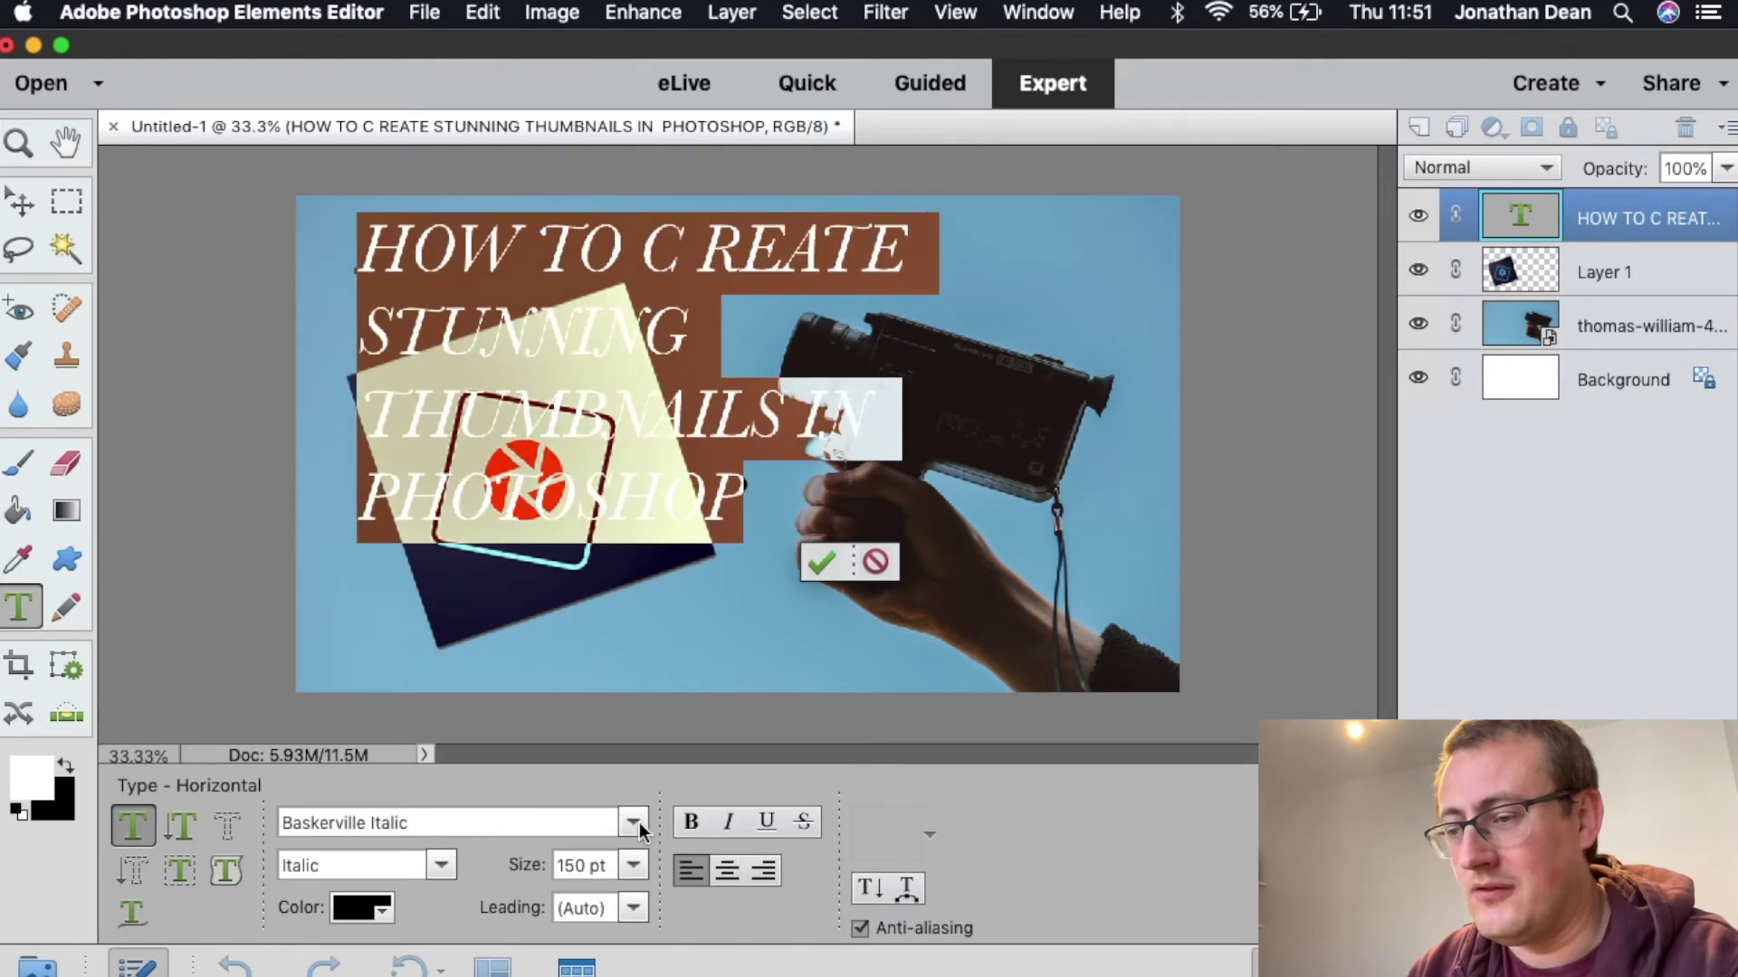
{"action": "left_click", "coordinate": [642, 819]}
{"action": "scroll", "coordinate": [539, 393], "scroll_direction": "up", "scroll_amount": 15}
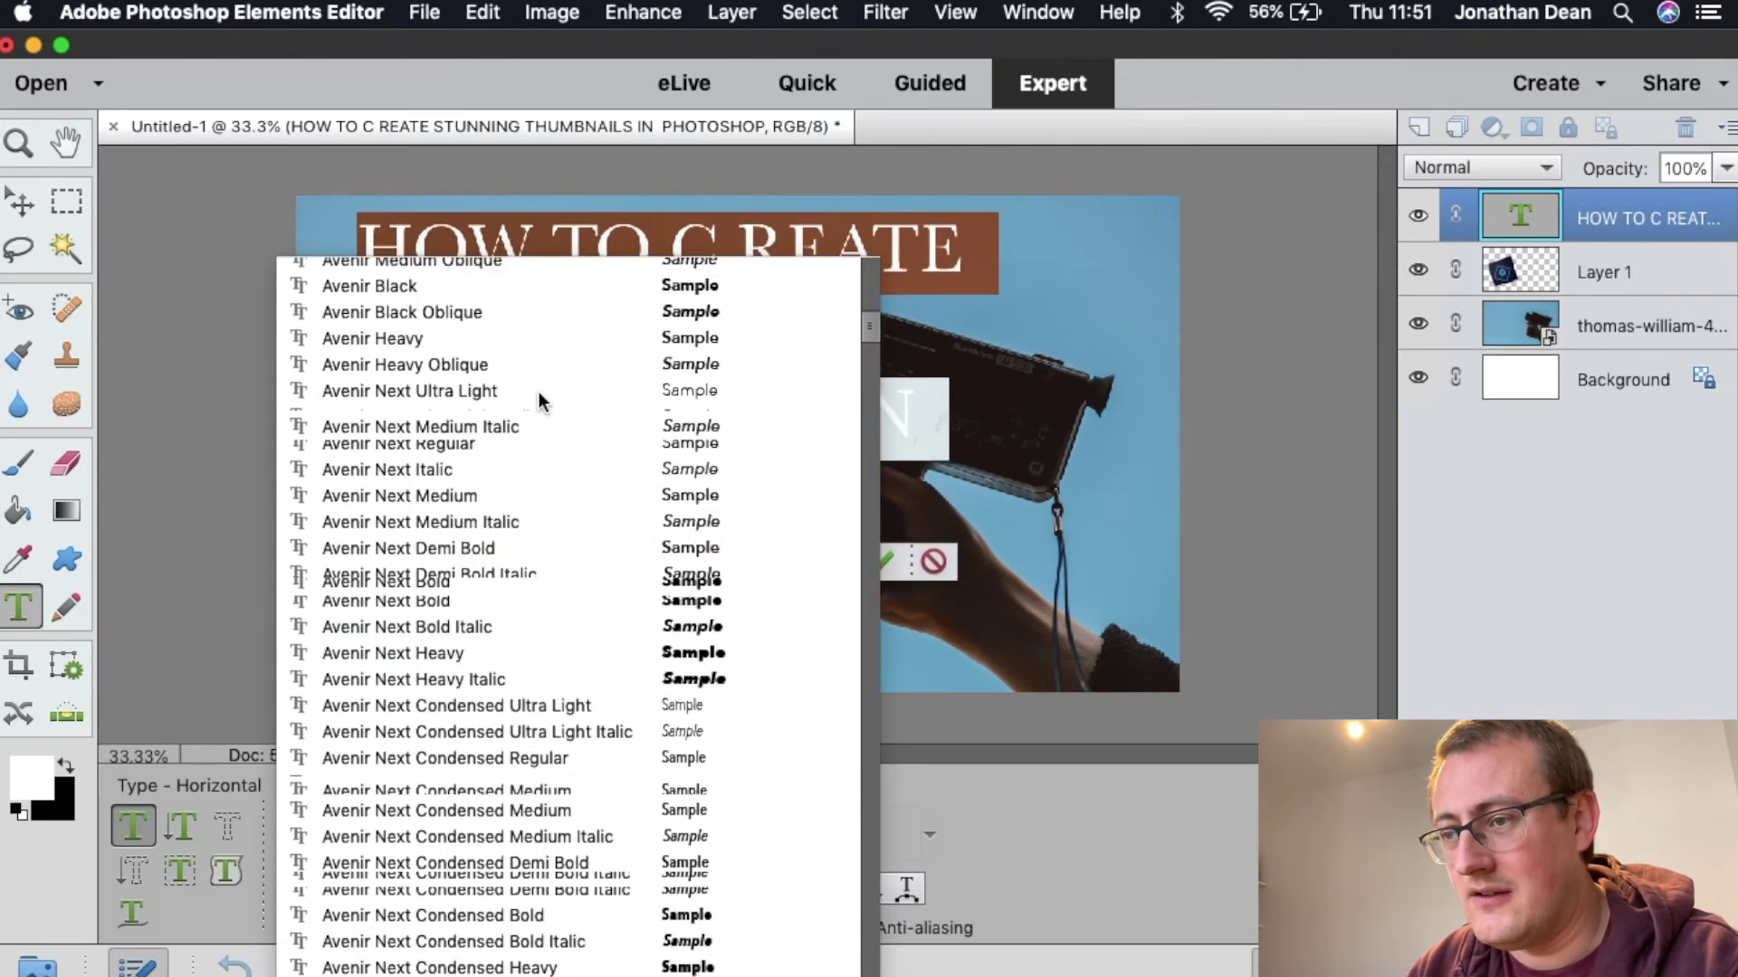
{"action": "left_click", "coordinate": [543, 543]}
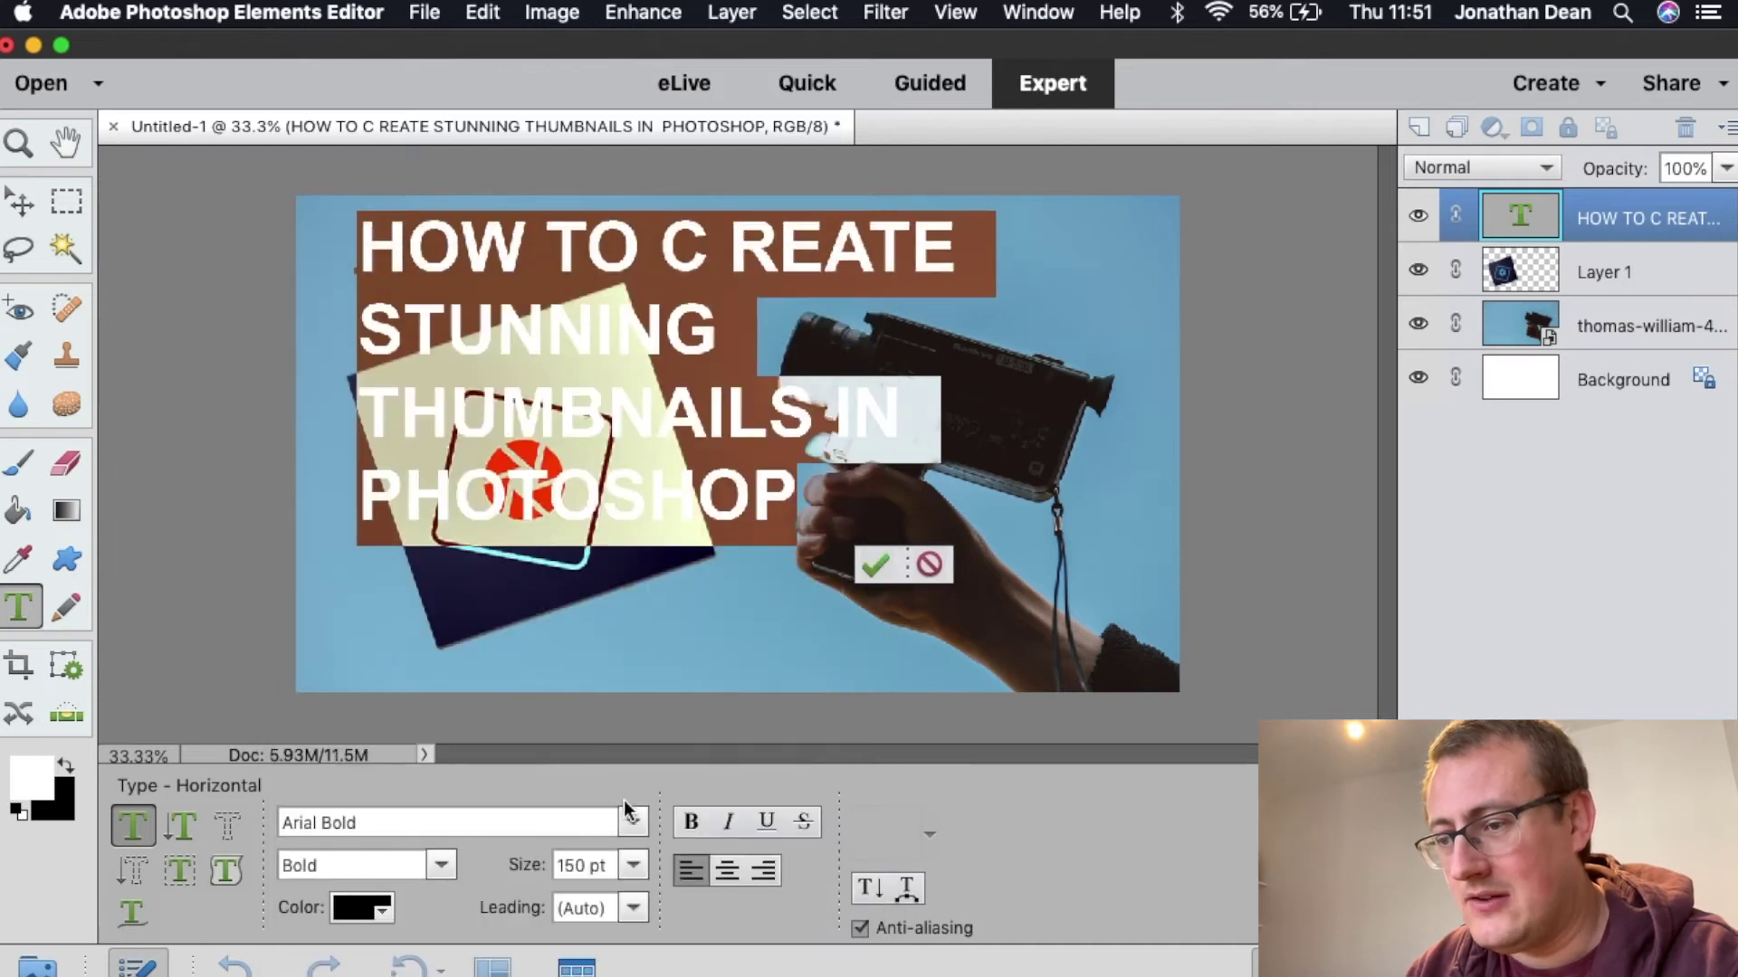
{"action": "left_click", "coordinate": [643, 819]}
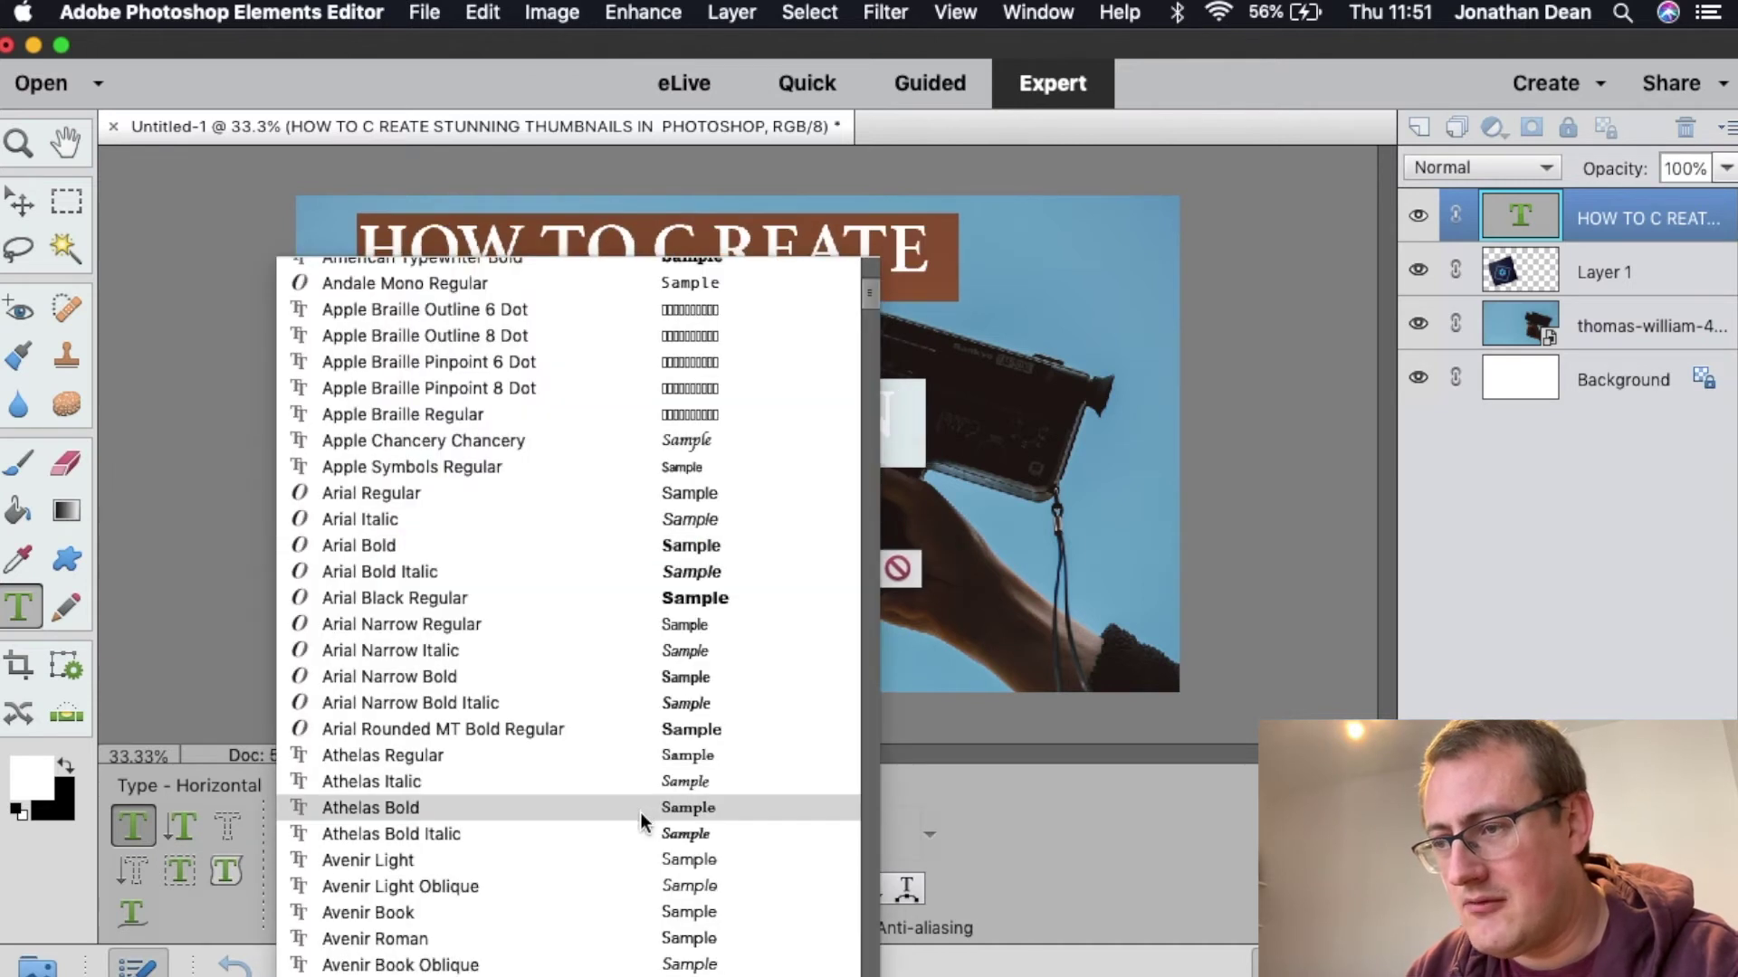
{"action": "left_click", "coordinate": [738, 599]}
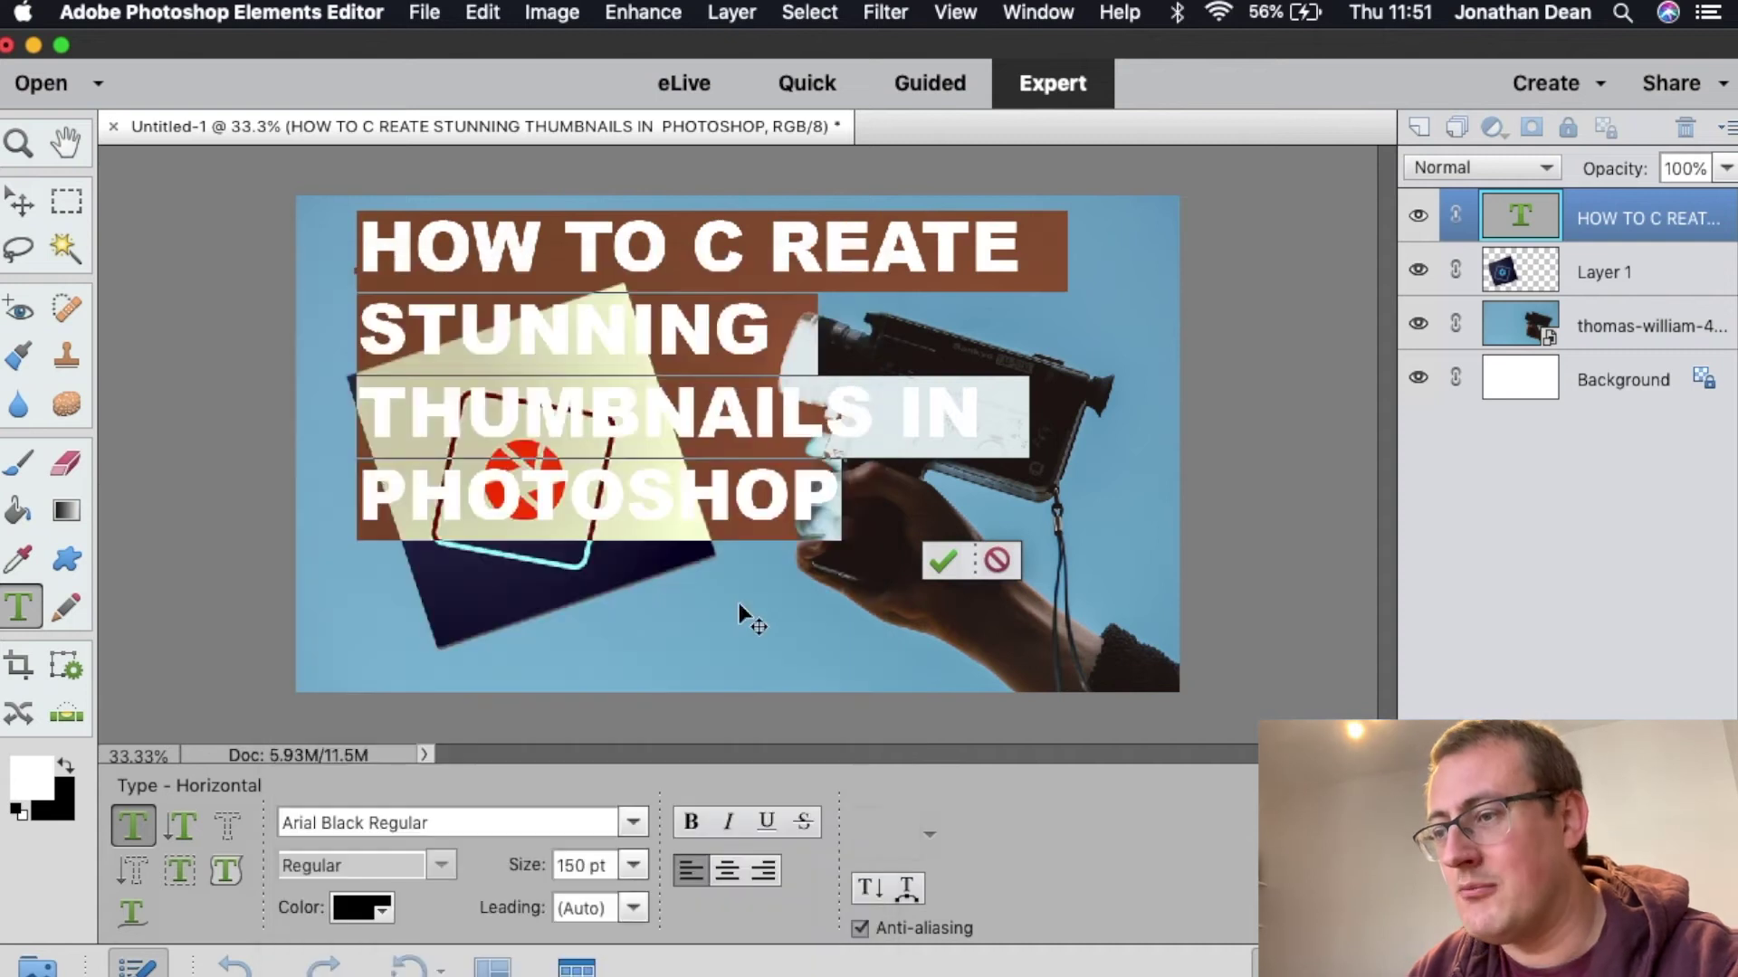
{"action": "left_click", "coordinate": [943, 554]}
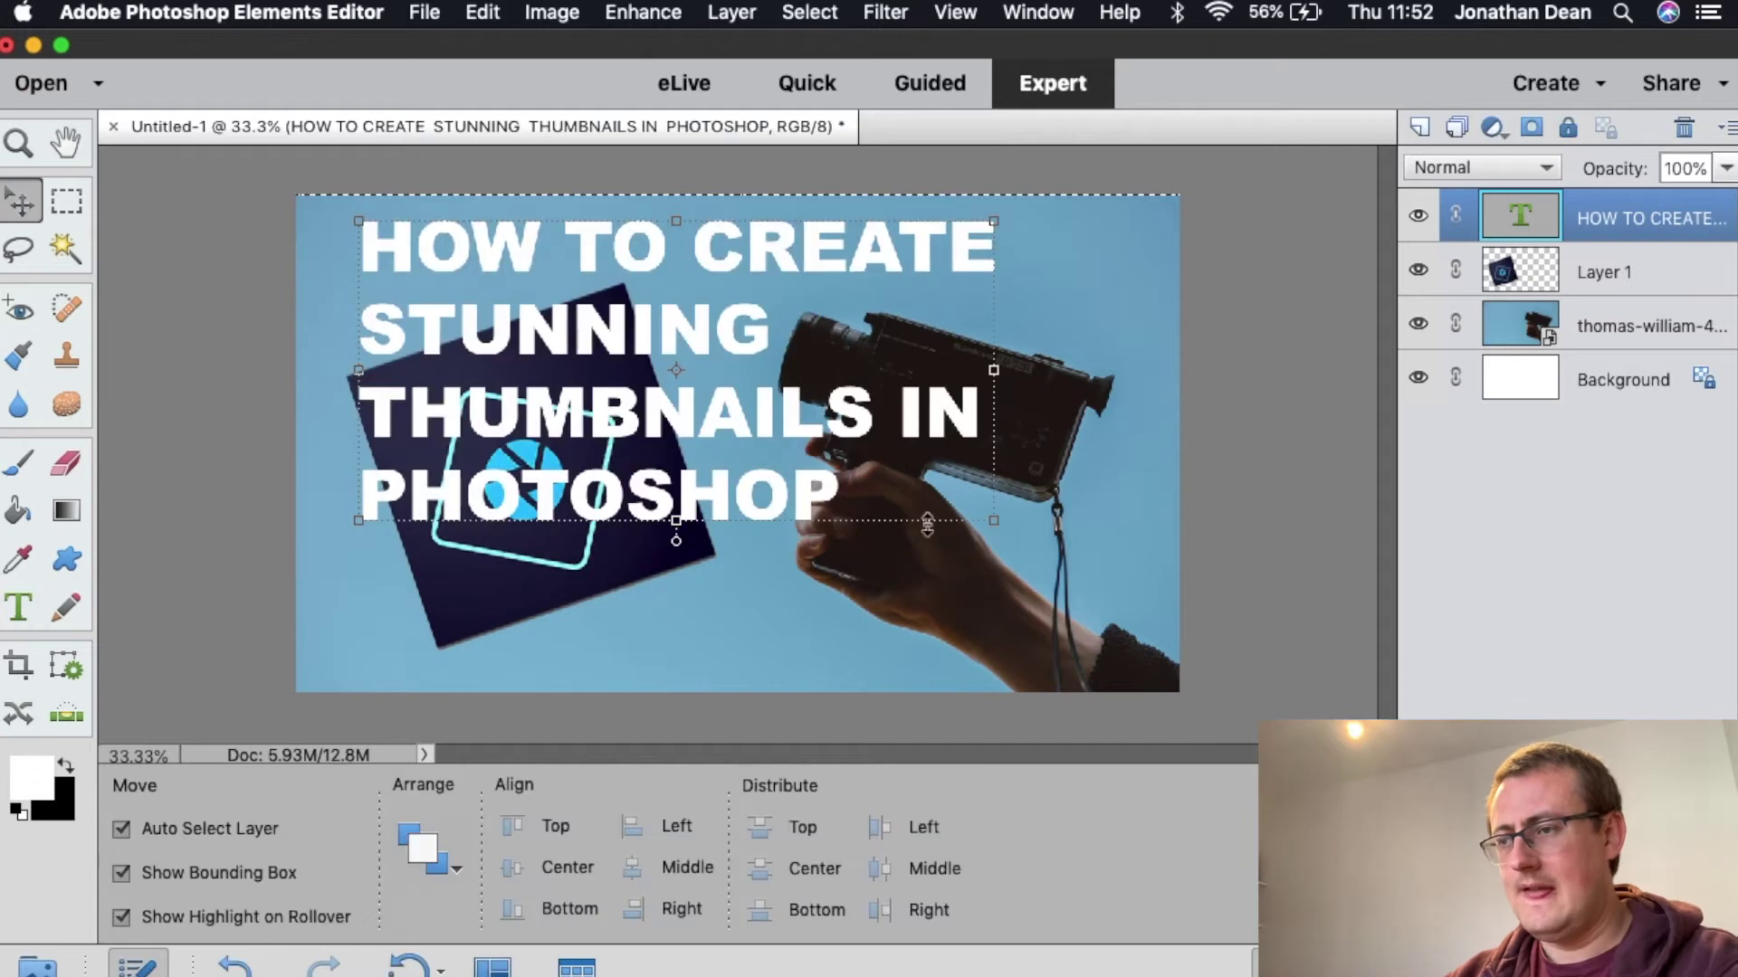
Nudge the headline slightly and drag the logo right so it sits over the camera.
{"action": "left_click_drag", "start_coordinate": [795, 407], "coordinate": [811, 439]}
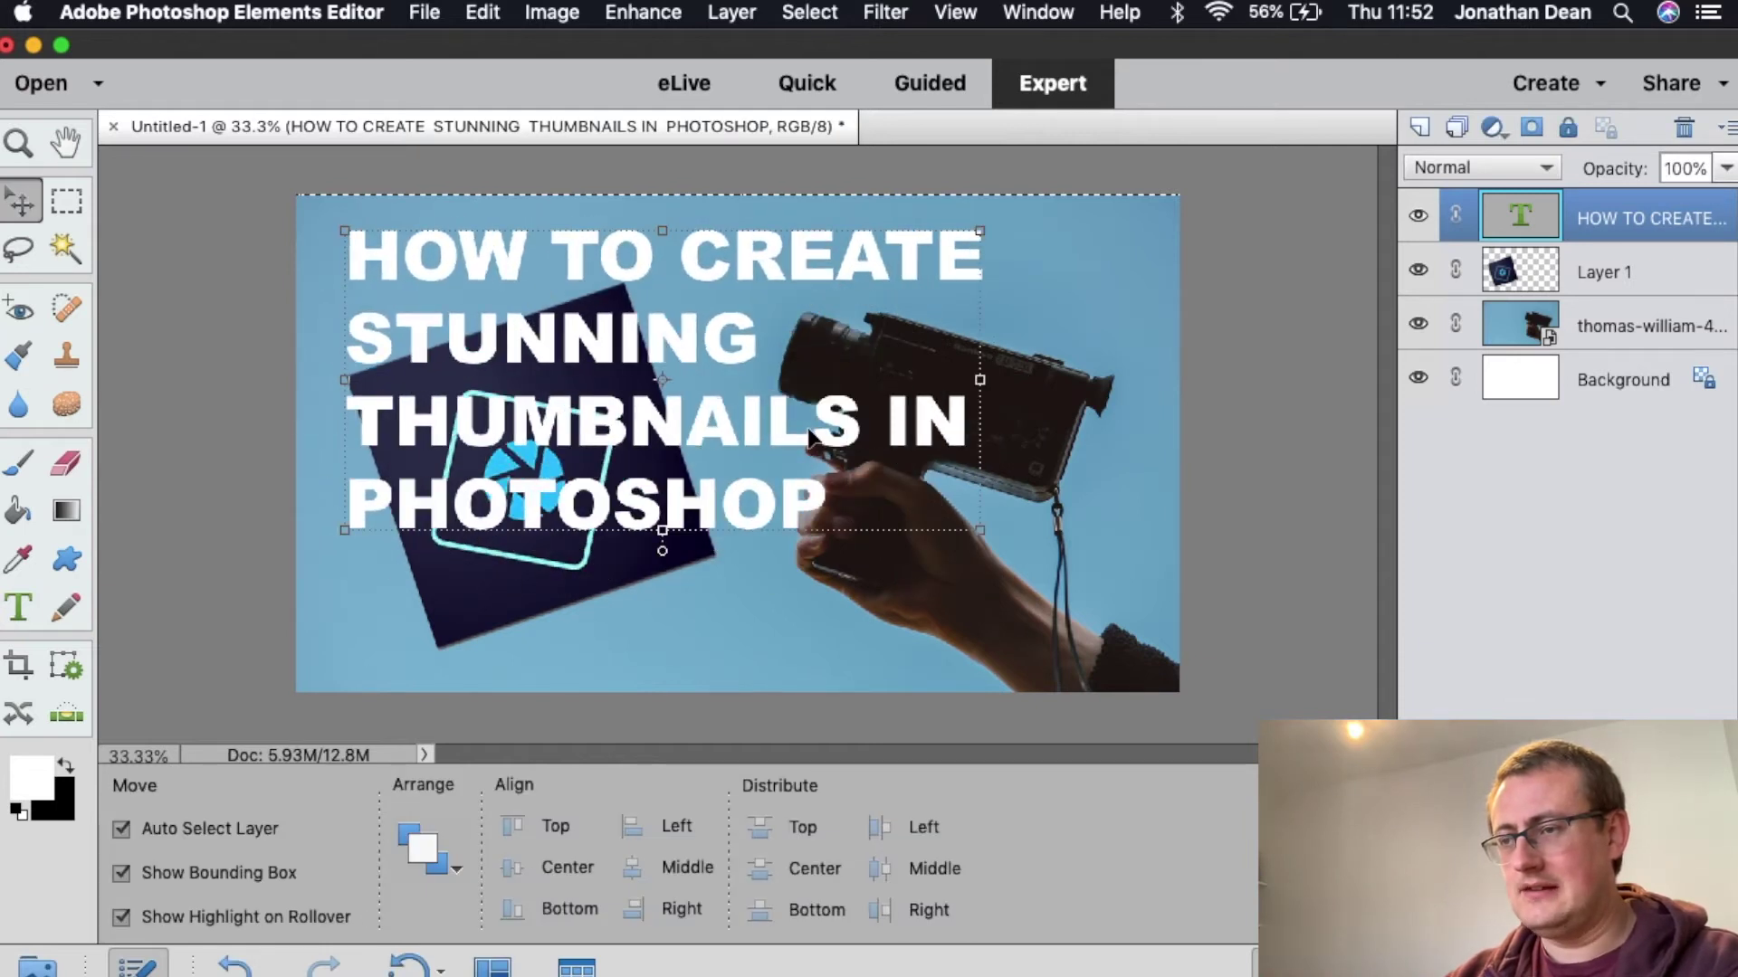
{"action": "left_click", "coordinate": [601, 583]}
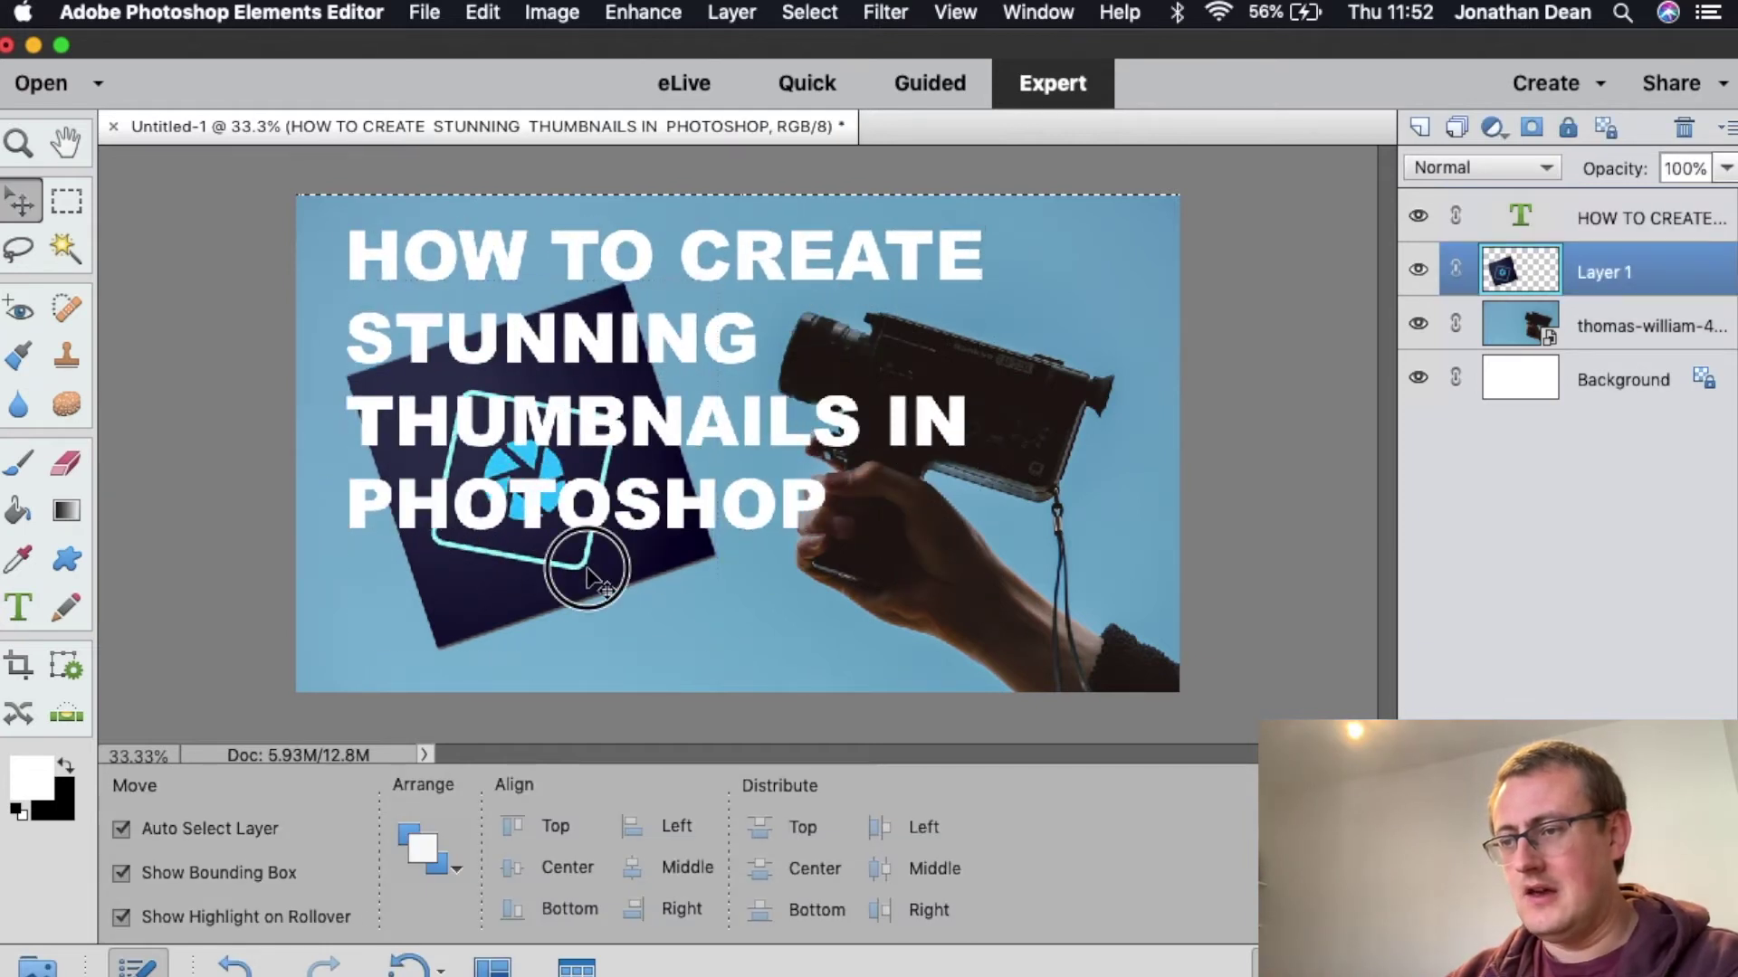
{"action": "left_click_drag", "start_coordinate": [601, 584], "coordinate": [1078, 599]}
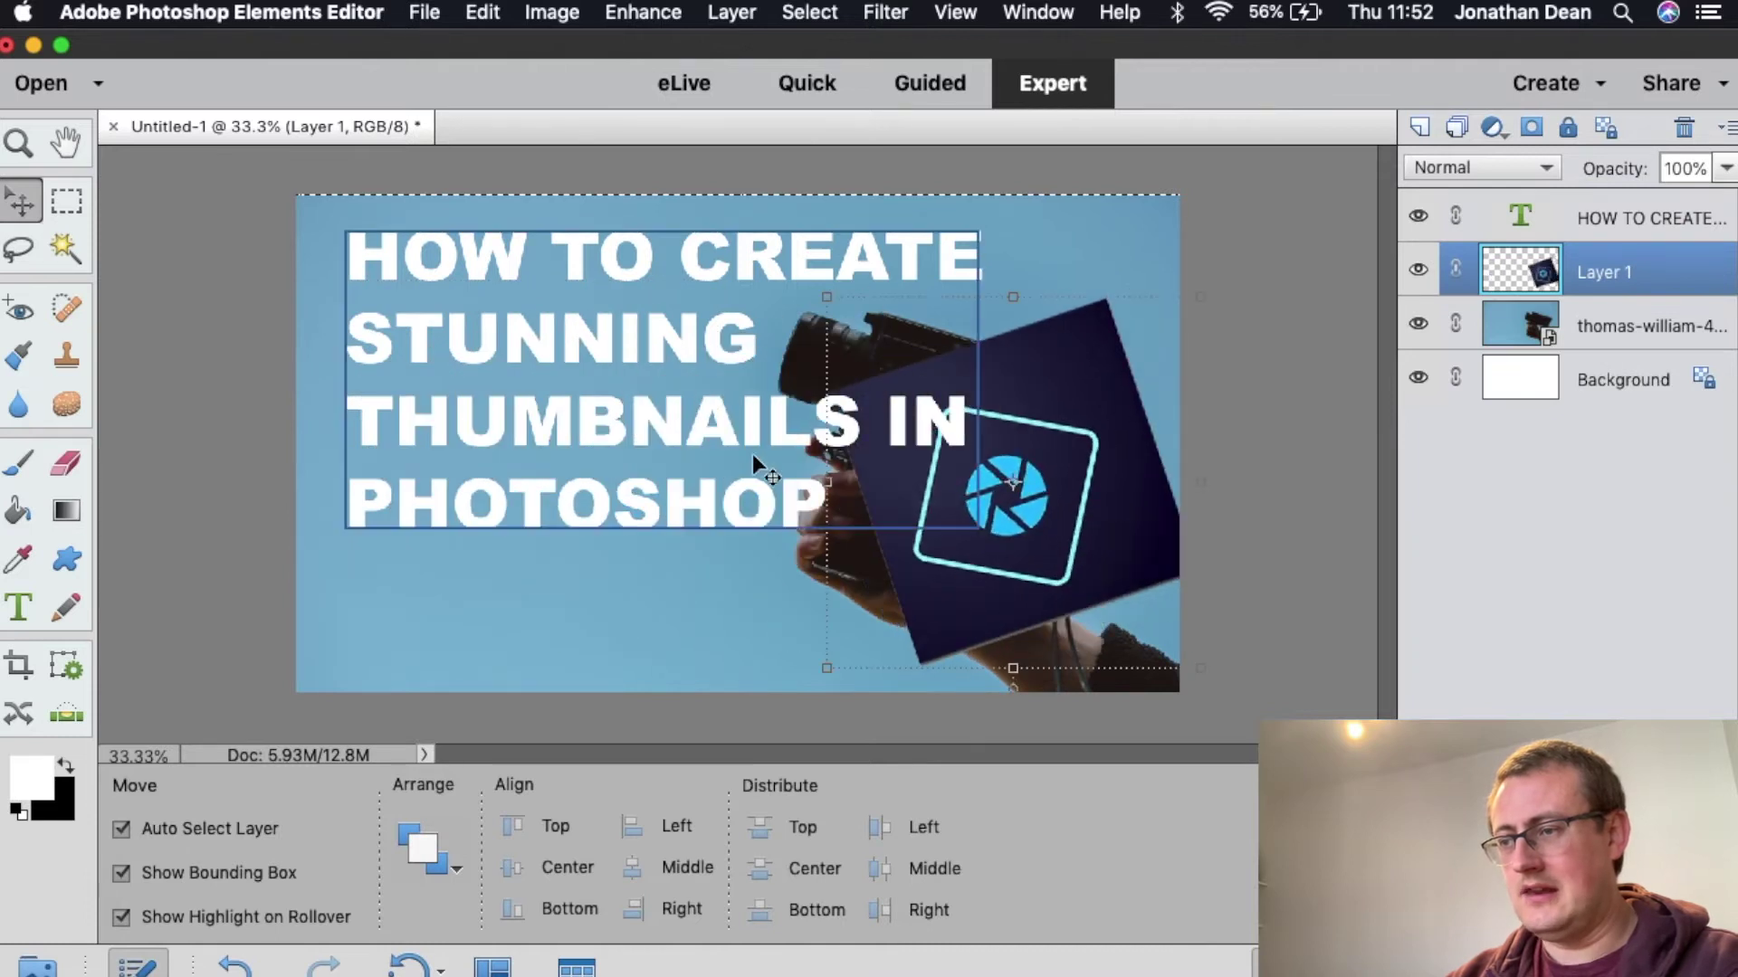
Change all four headline lines to the Helvetica Neue UltraLight font.
{"action": "key", "text": "t"}
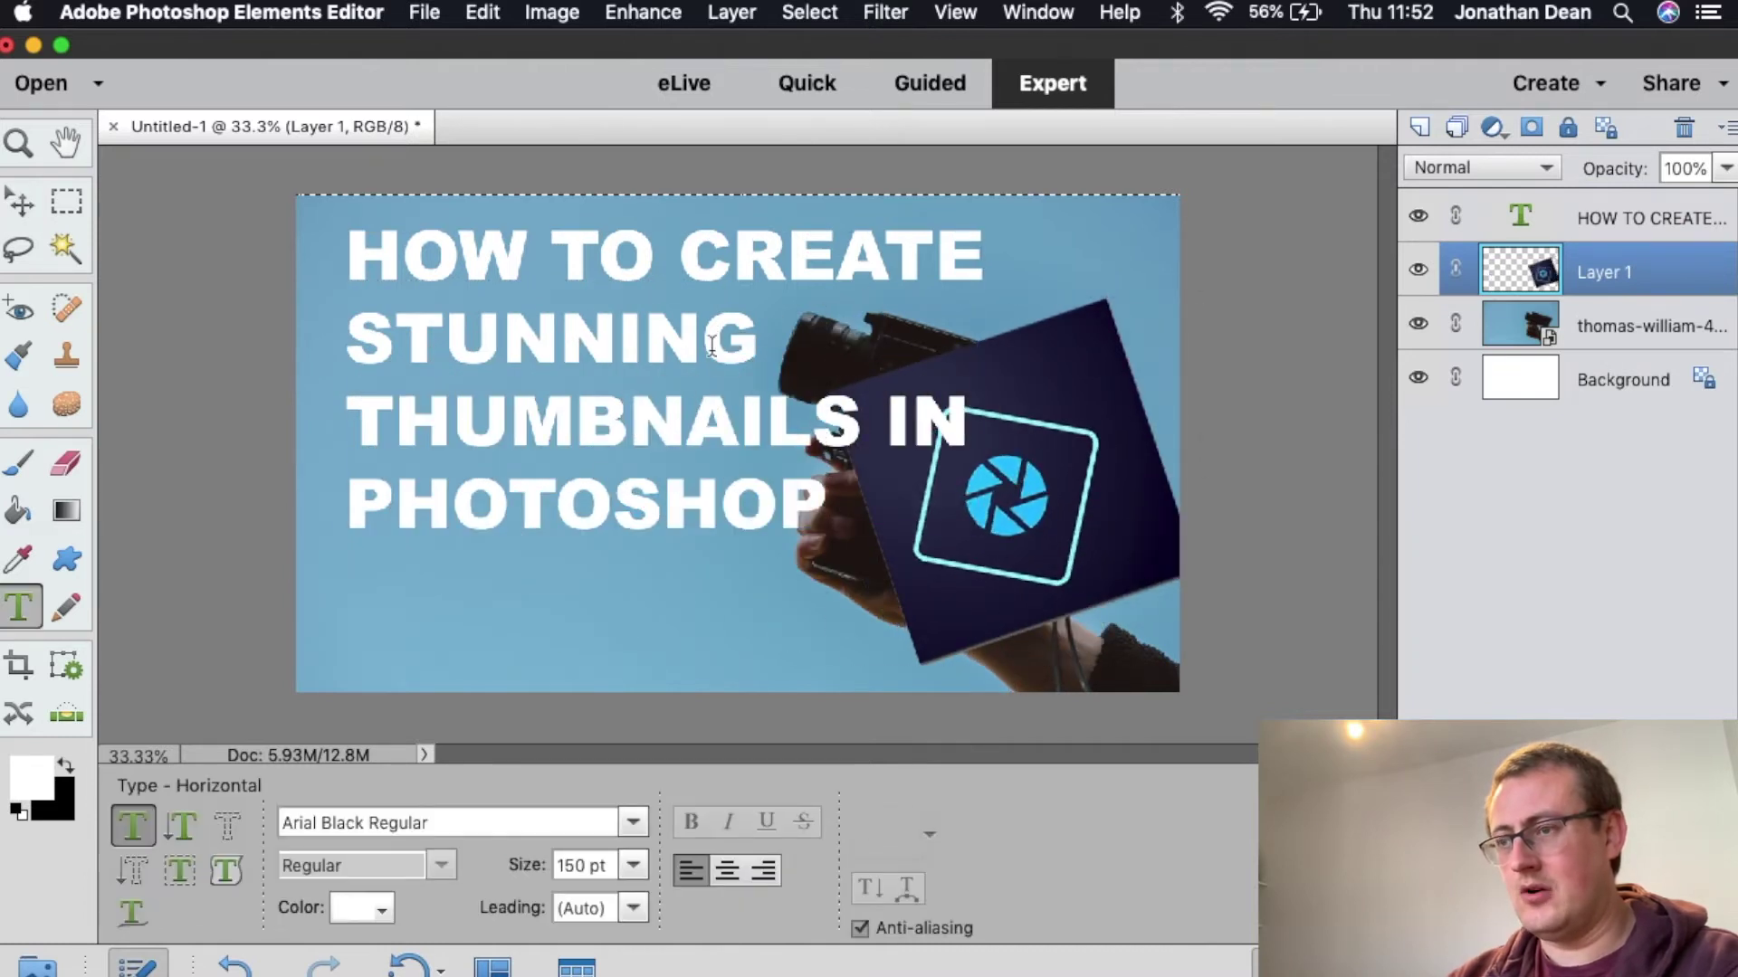
{"action": "left_click", "coordinate": [680, 250]}
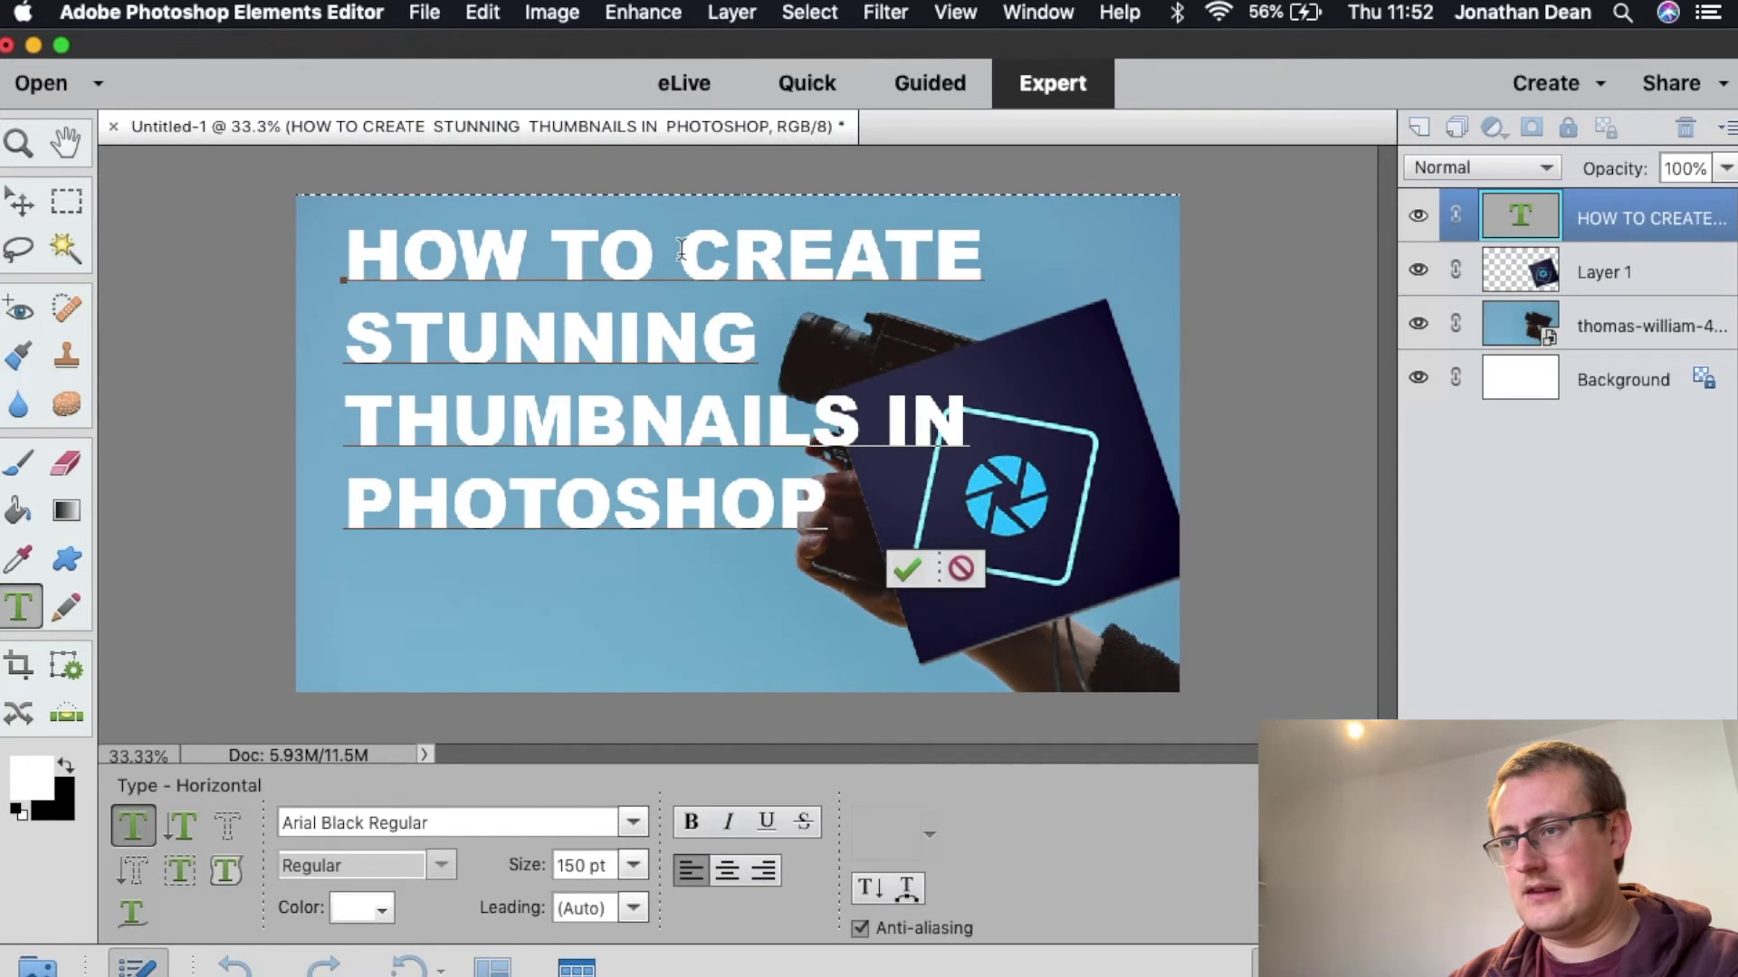
{"action": "left_click_drag", "start_coordinate": [839, 504], "coordinate": [172, 197]}
{"action": "left_click", "coordinate": [631, 825]}
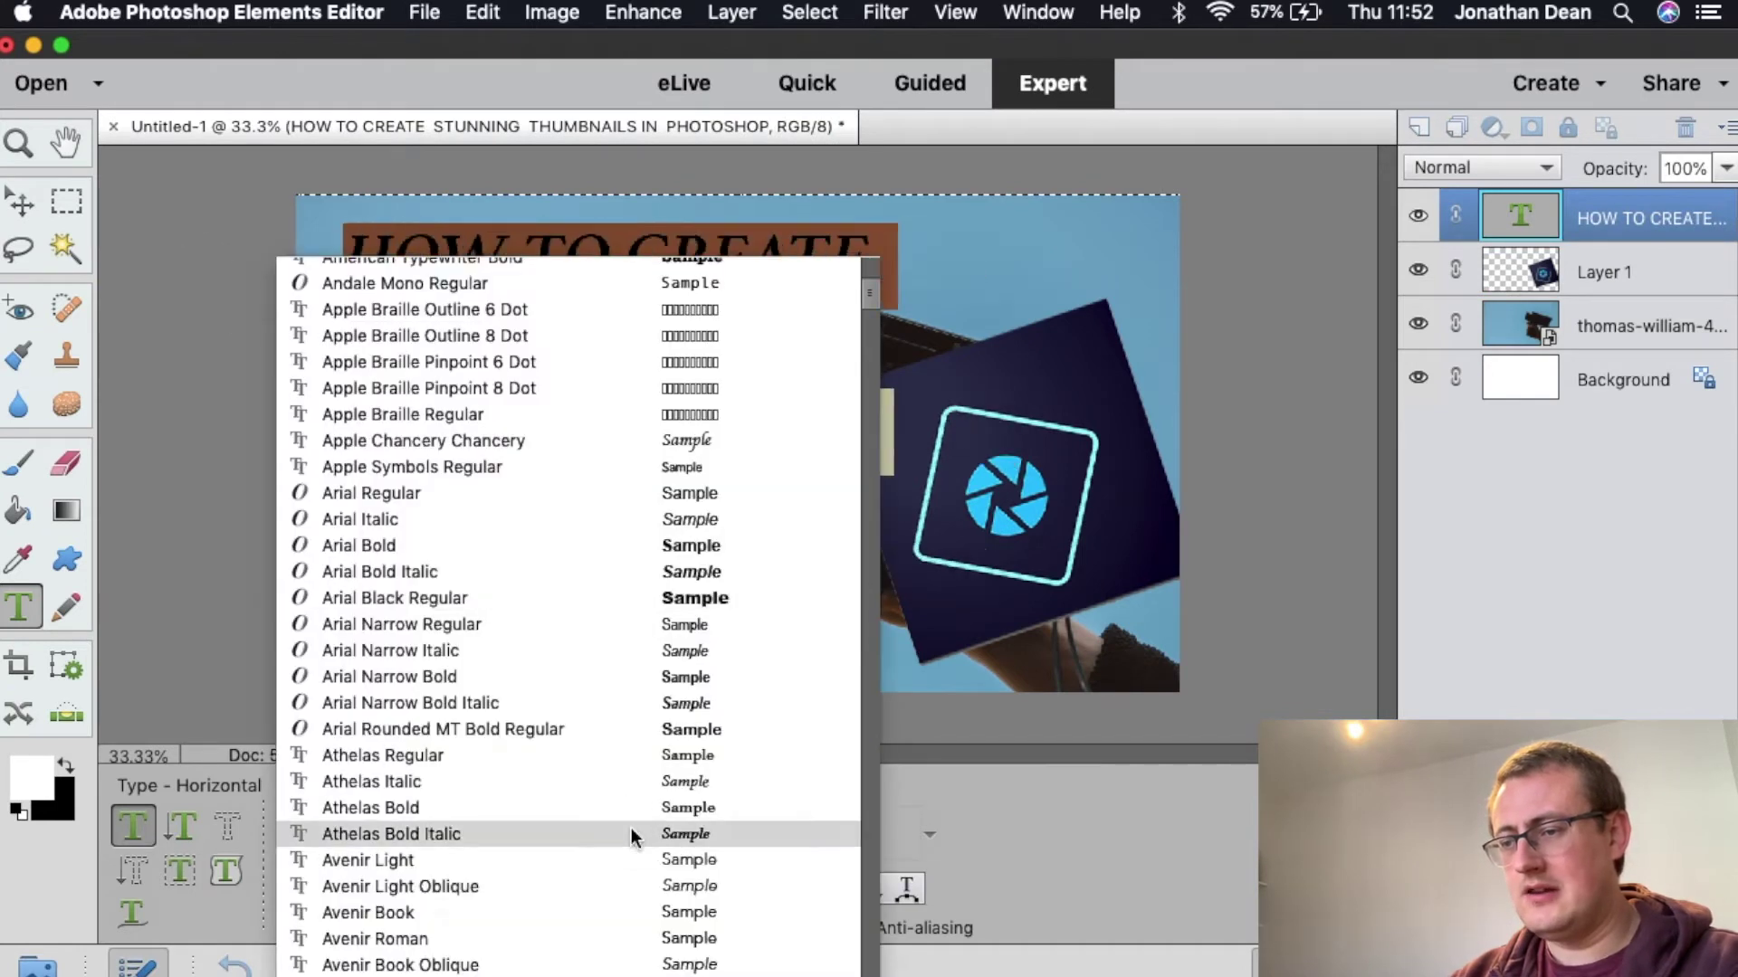
{"action": "scroll", "coordinate": [668, 699], "scroll_direction": "down", "scroll_amount": 20}
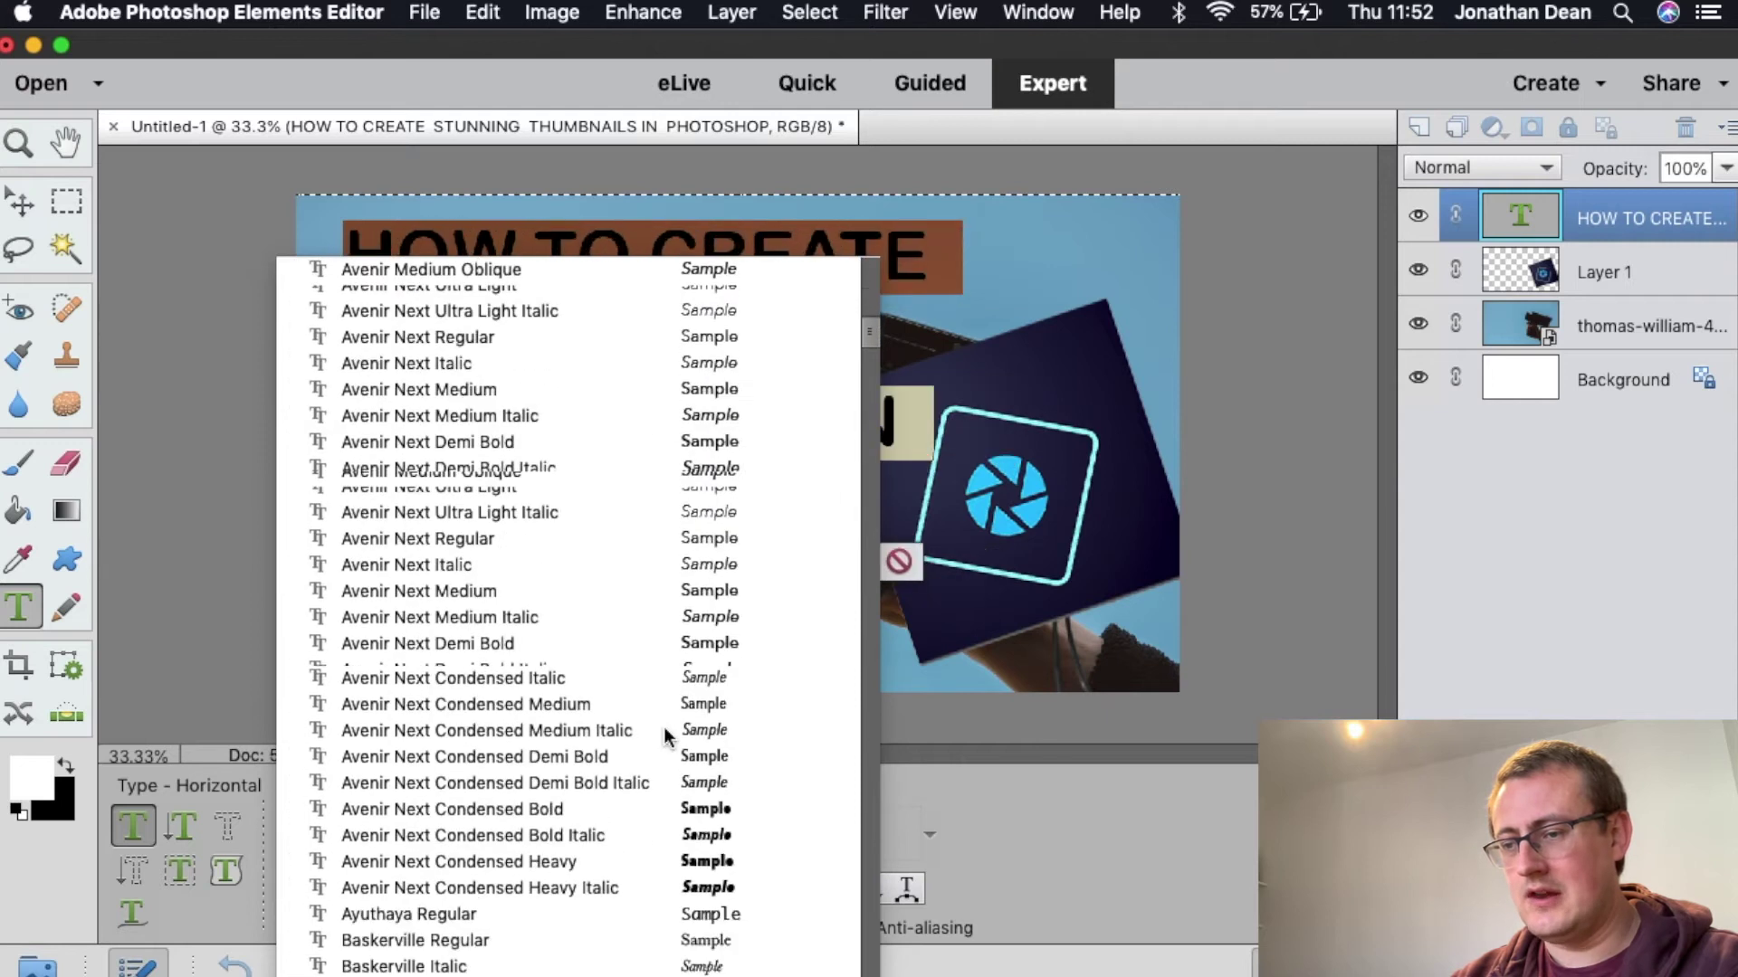
{"action": "scroll", "coordinate": [666, 734], "scroll_direction": "down", "scroll_amount": 20}
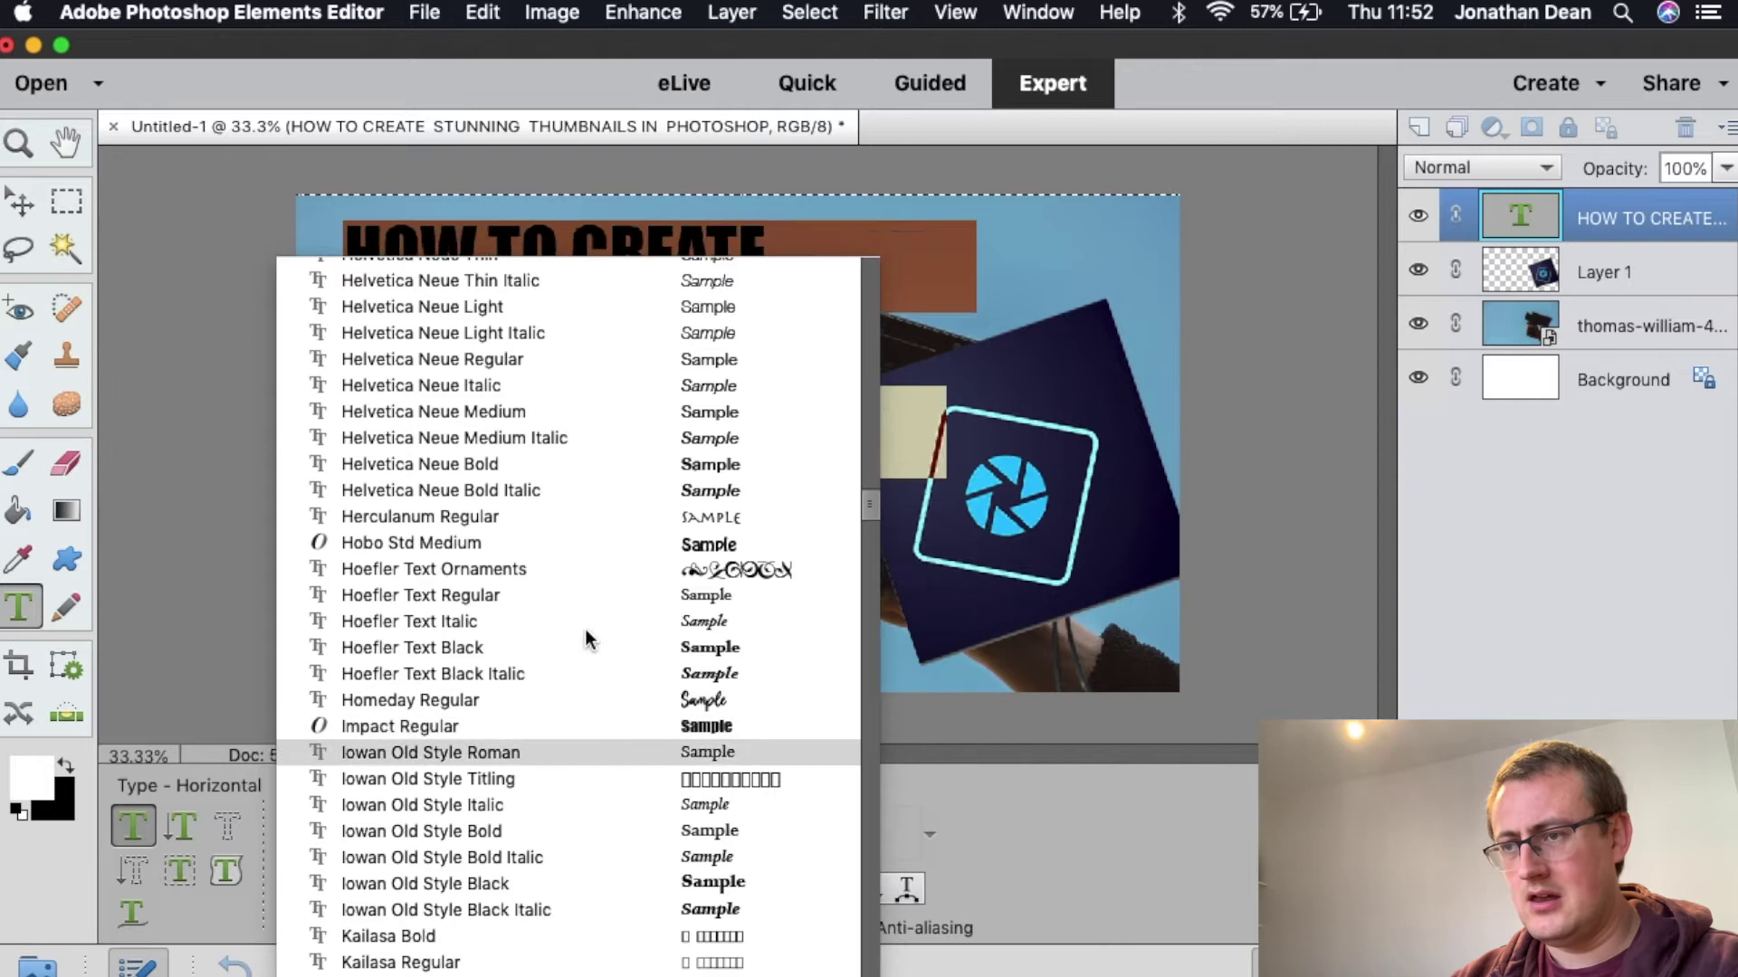
{"action": "scroll", "coordinate": [615, 380], "scroll_direction": "up", "scroll_amount": 5}
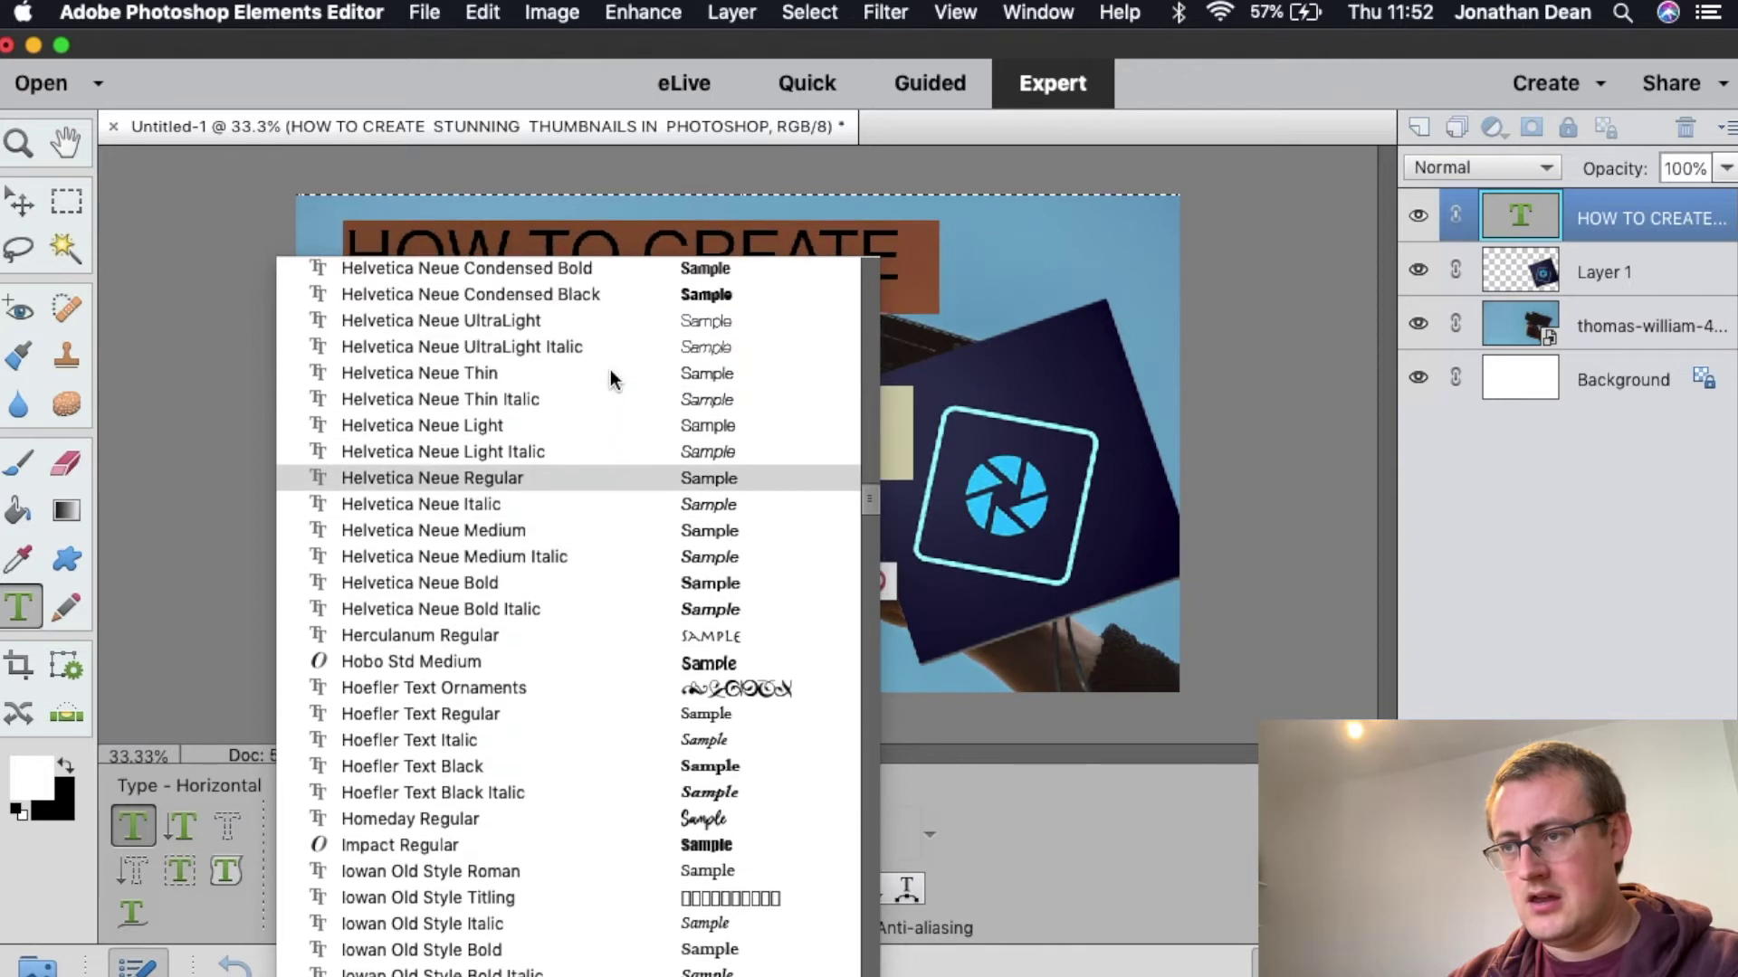
{"action": "scroll", "coordinate": [619, 366], "scroll_direction": "up", "scroll_amount": 1}
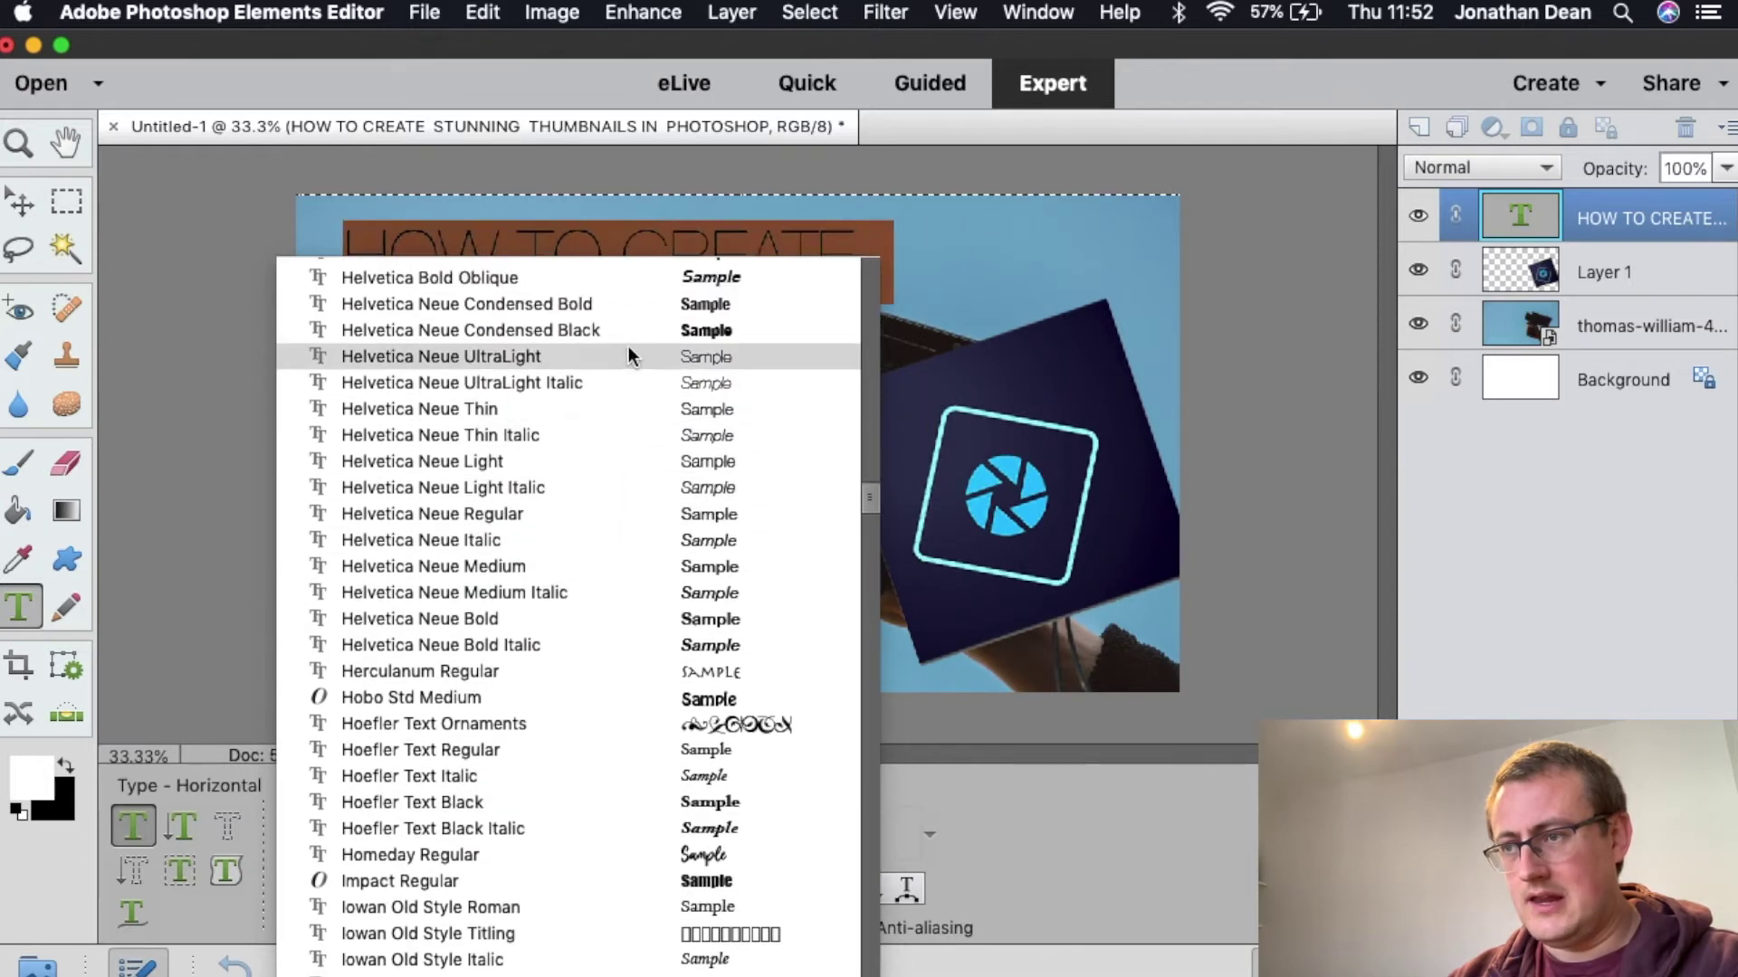
{"action": "left_click", "coordinate": [628, 346]}
Commit the font change and nudge the headline slightly left.
{"action": "left_click", "coordinate": [648, 391]}
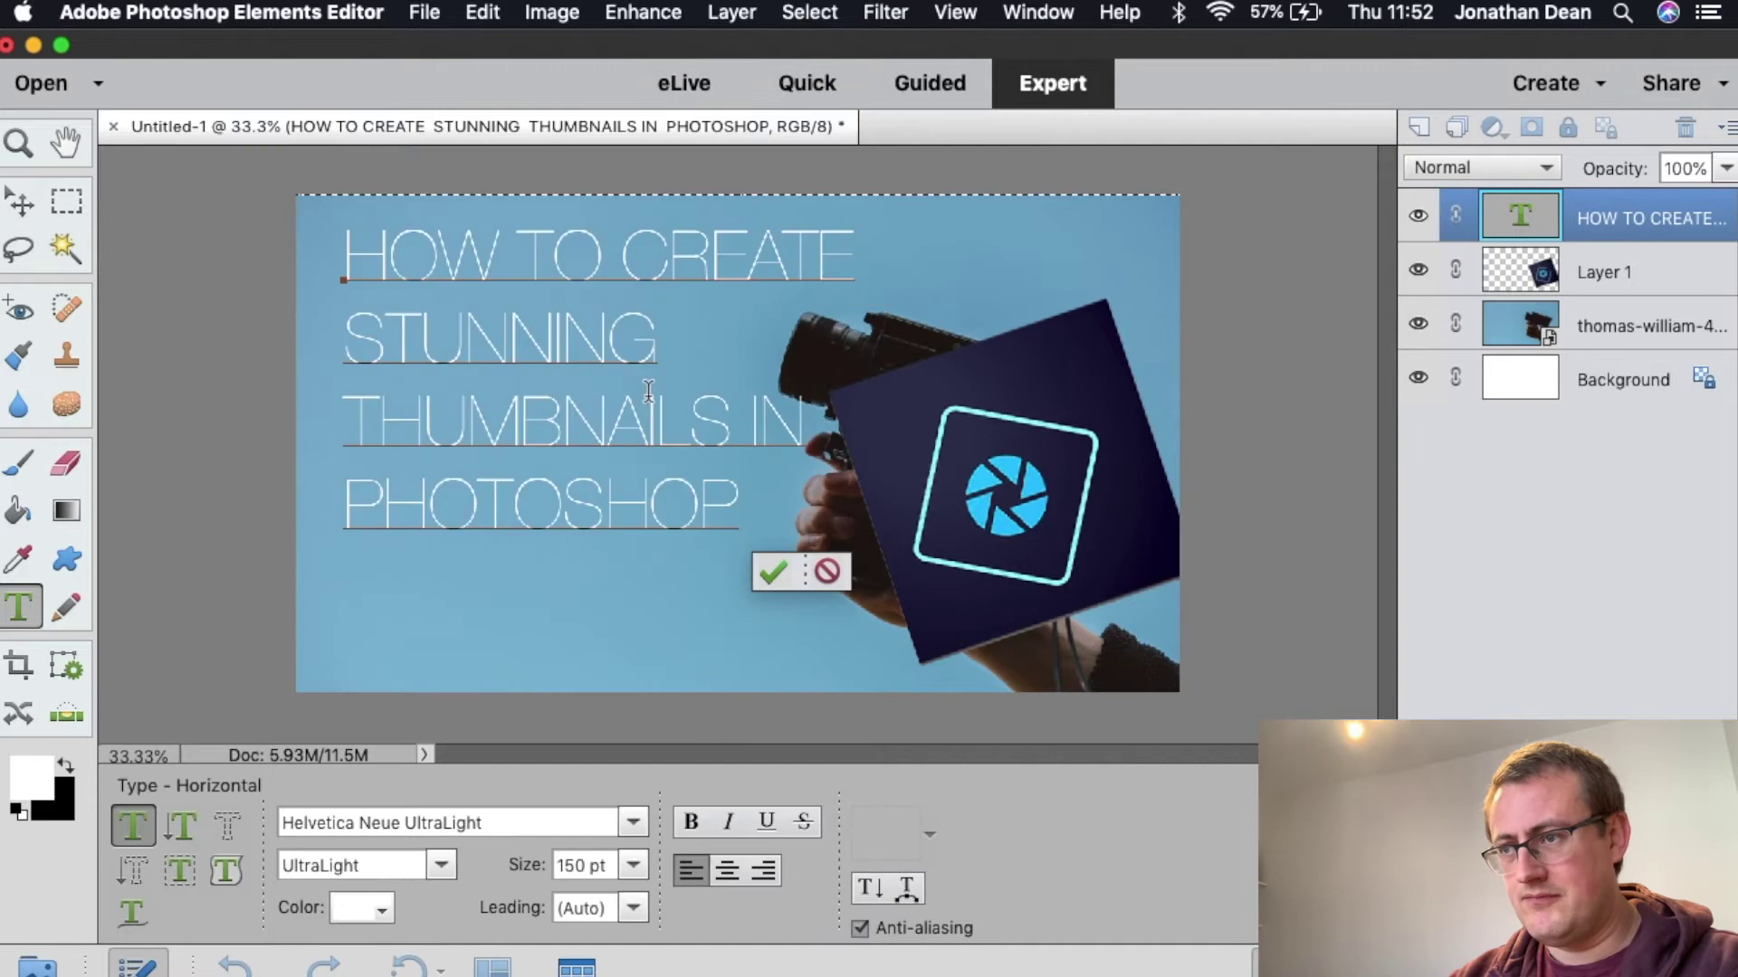
{"action": "left_click", "coordinate": [772, 570]}
{"action": "key", "text": "v"}
{"action": "mouse_move", "coordinate": [732, 479]}
{"action": "left_mouse_down"}
{"action": "mouse_move", "coordinate": [718, 501]}
{"action": "mouse_move", "coordinate": [708, 460]}
{"action": "mouse_move", "coordinate": [713, 483]}
{"action": "left_mouse_up"}
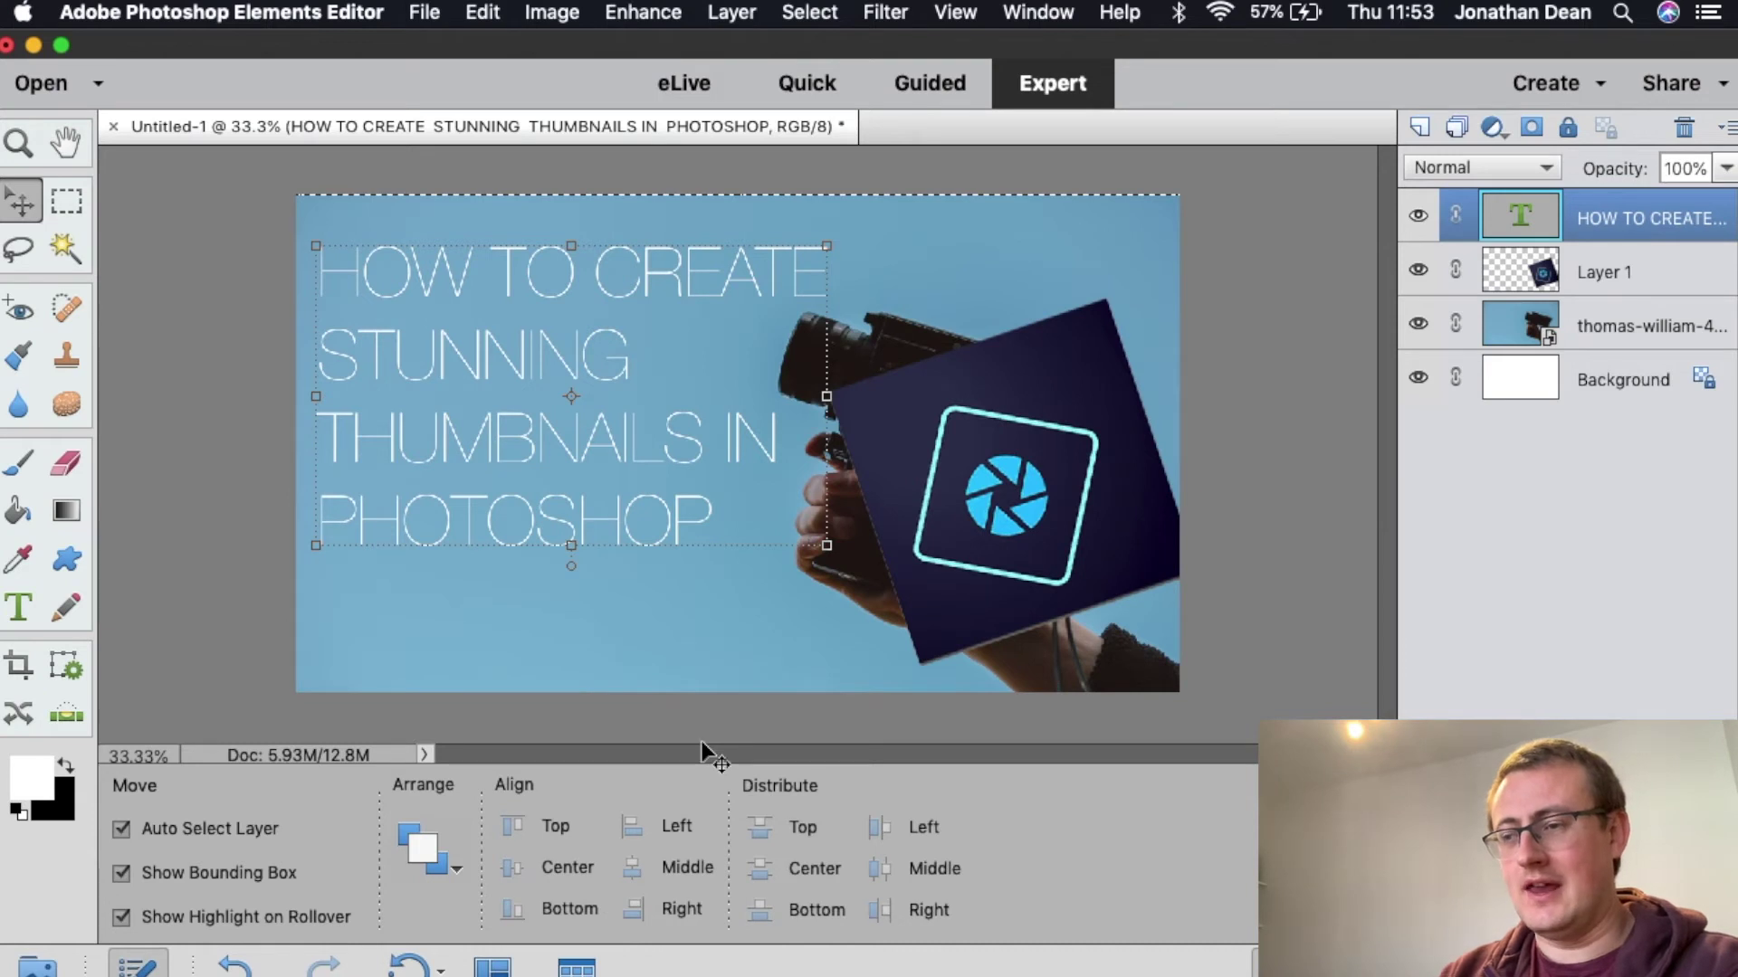
Make the entire headline text faux bold.
{"action": "key", "text": "t"}
{"action": "left_click", "coordinate": [705, 509]}
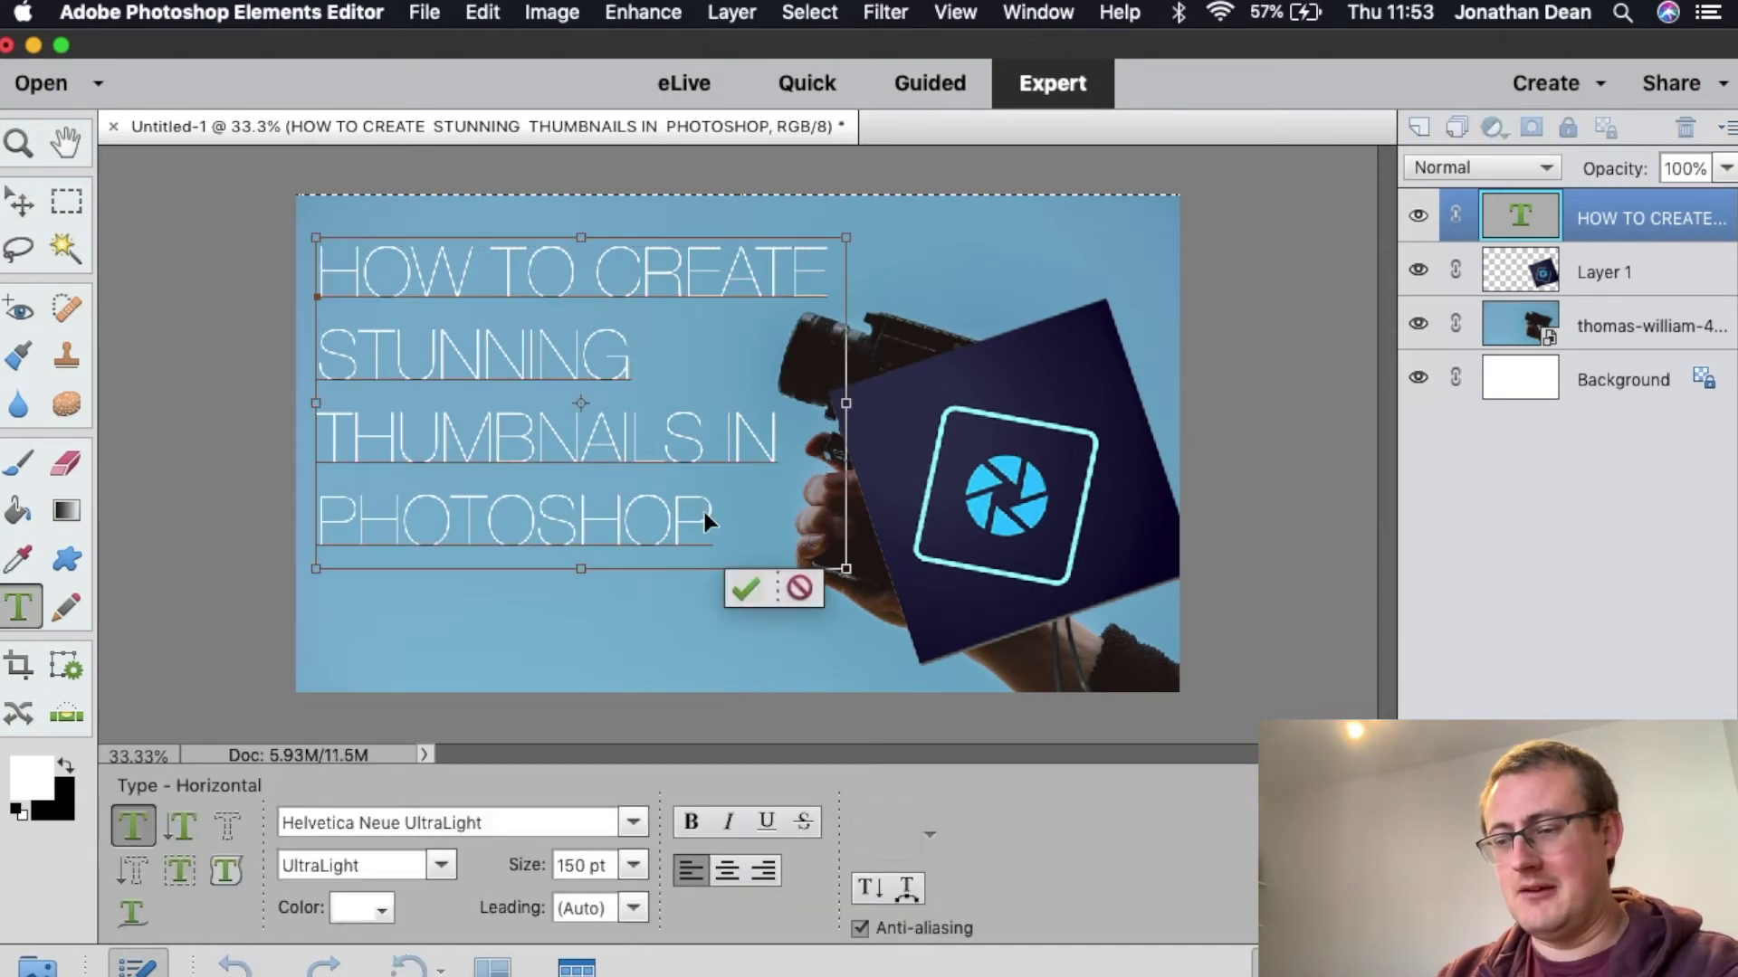
{"action": "key", "text": "super+a"}
{"action": "left_click", "coordinate": [691, 822]}
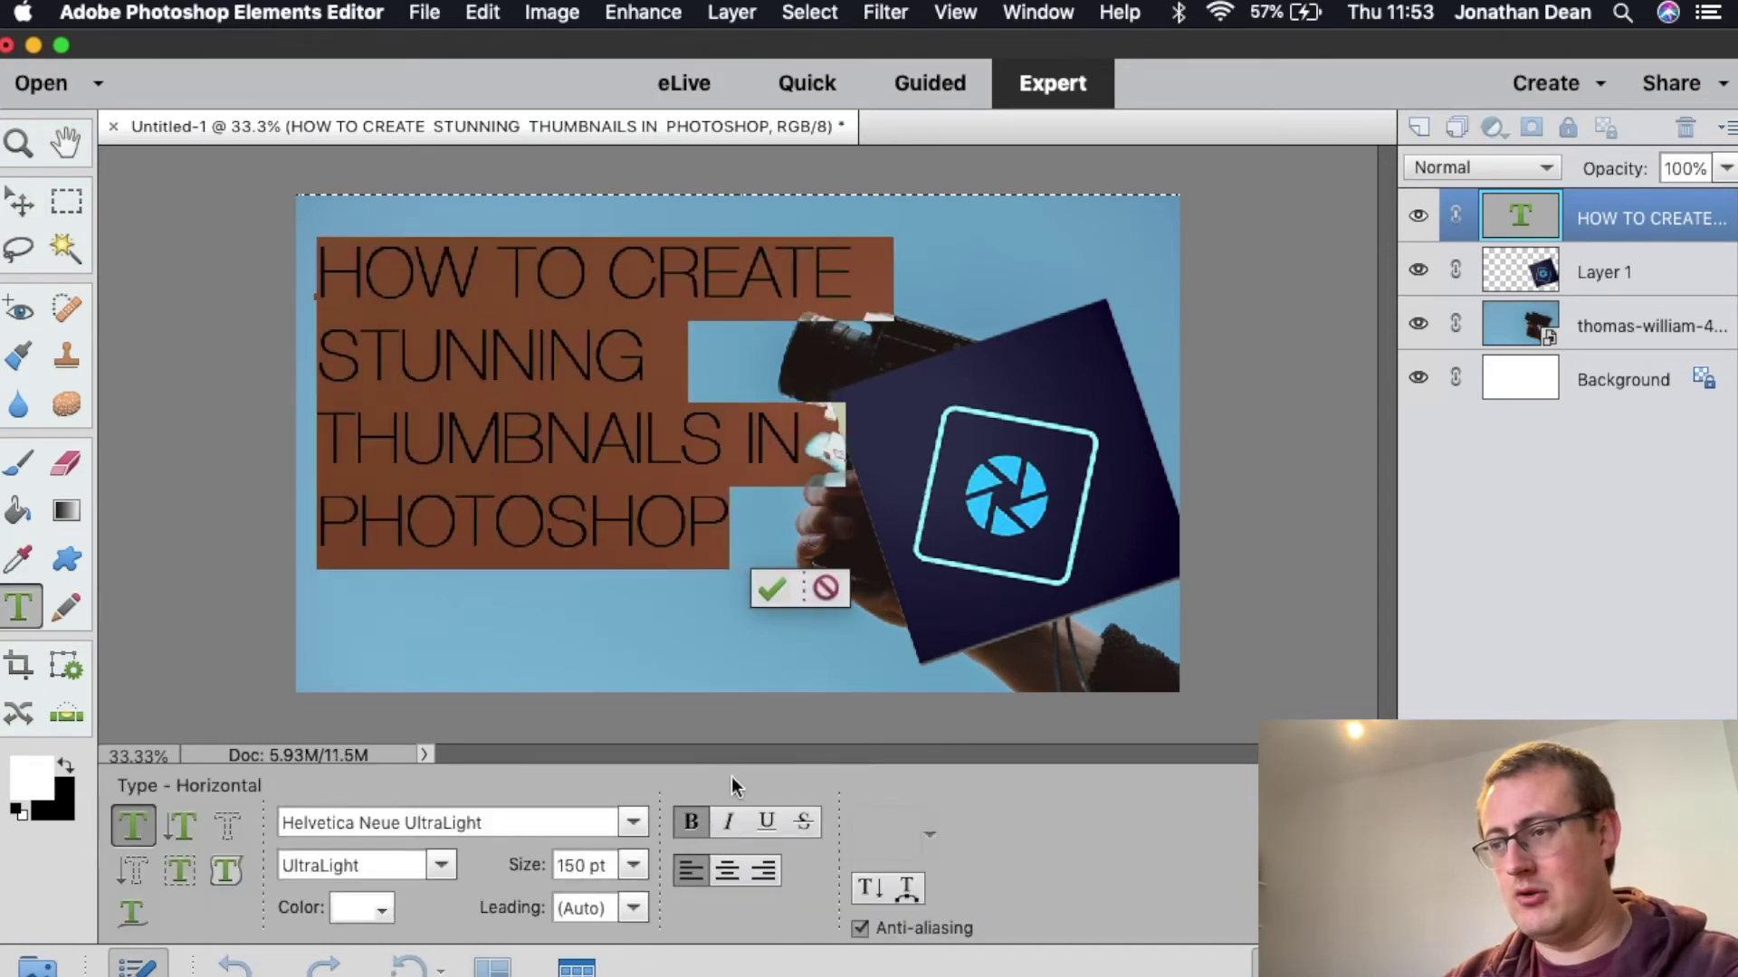
{"action": "left_click", "coordinate": [770, 589]}
Shrink the Elements logo to about half size and place it over the top of the camera.
{"action": "key", "text": "v"}
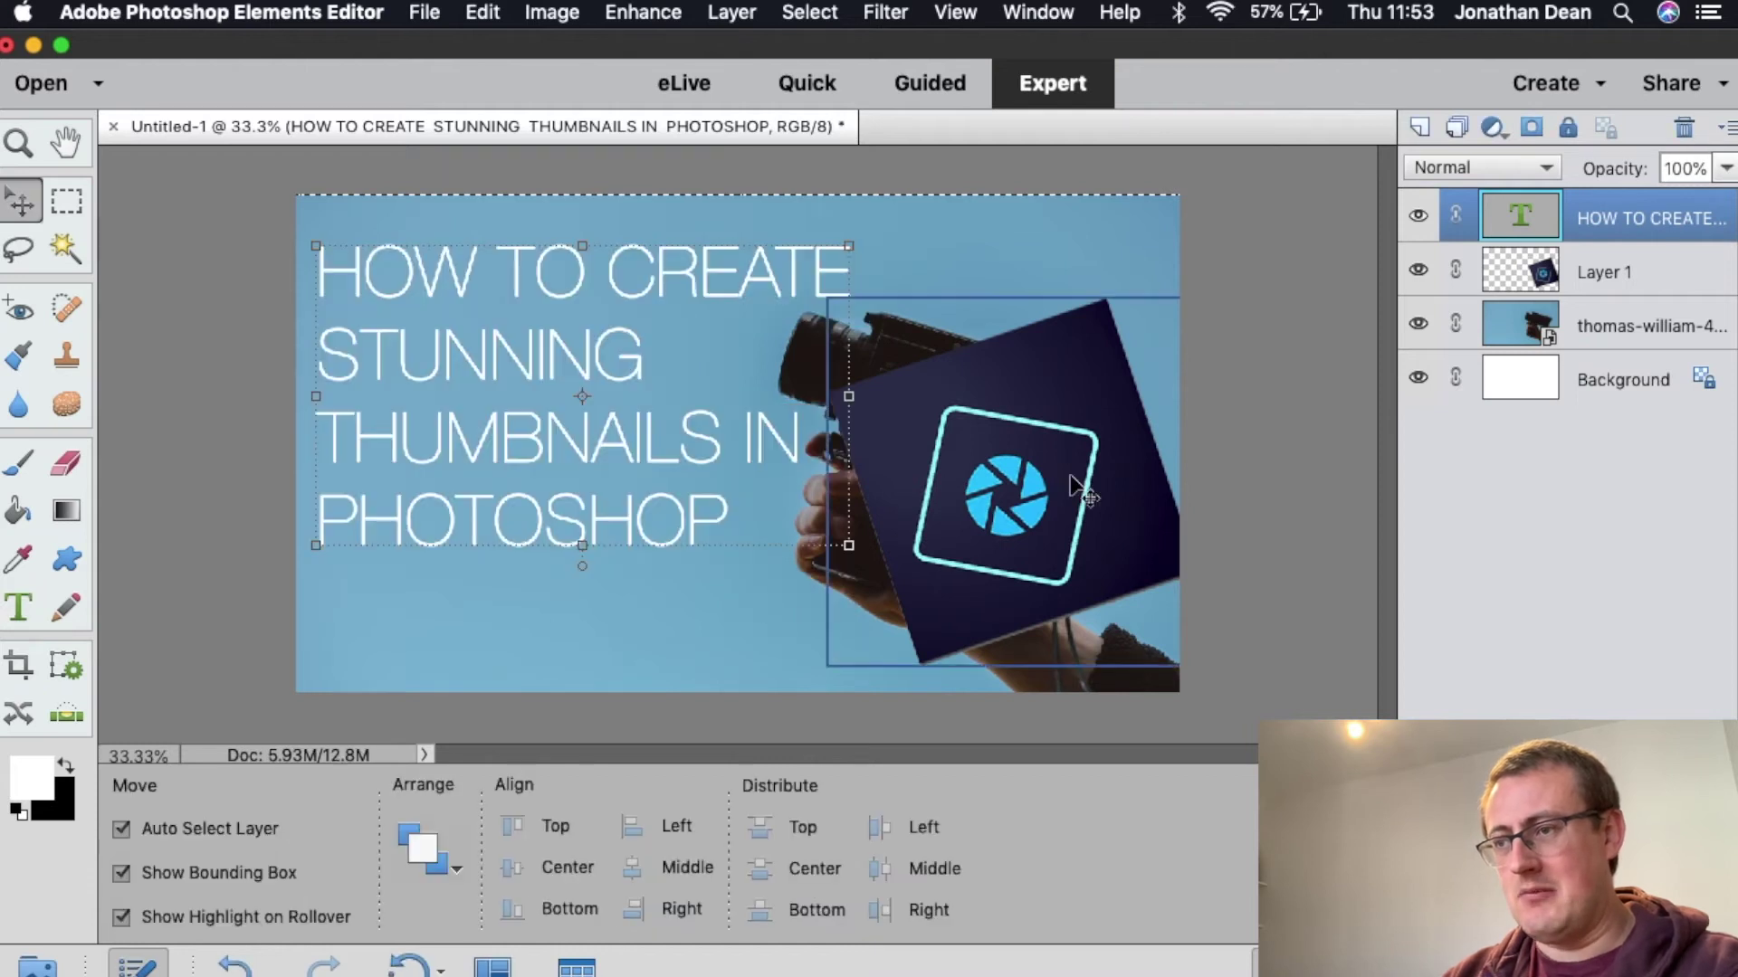
{"action": "left_click_drag", "start_coordinate": [1137, 493], "coordinate": [950, 512]}
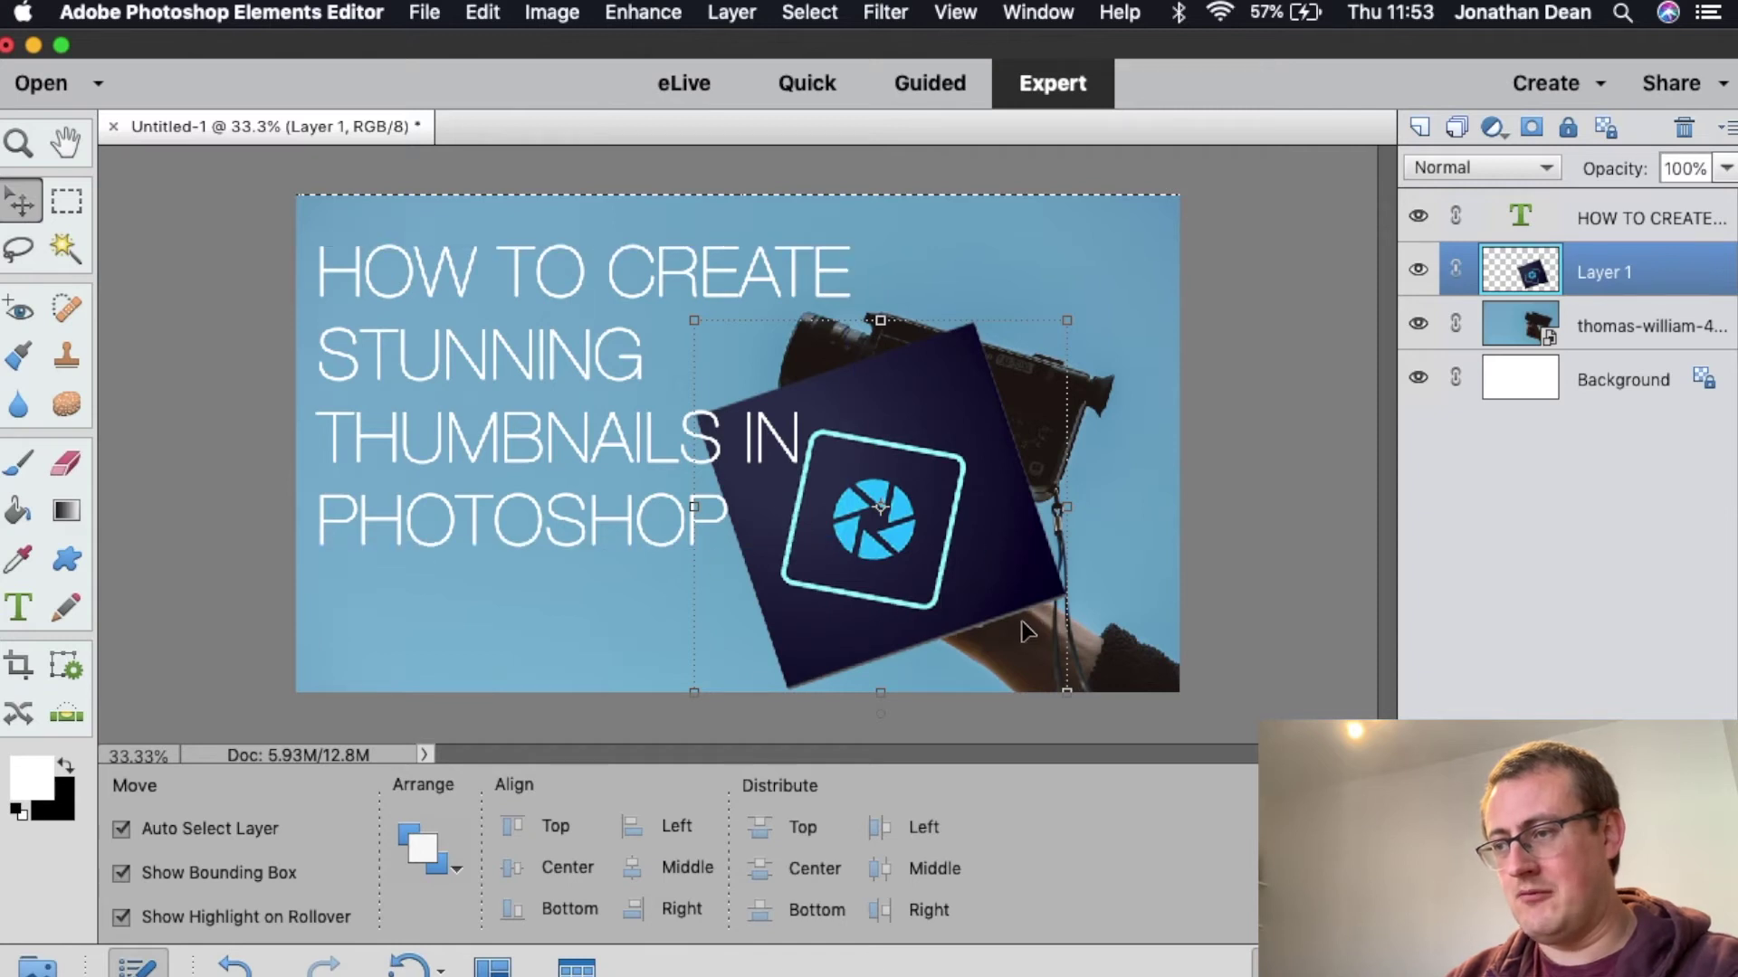
{"action": "left_click_drag", "start_coordinate": [967, 583], "coordinate": [689, 543]}
{"action": "left_click_drag", "start_coordinate": [784, 670], "coordinate": [589, 475]}
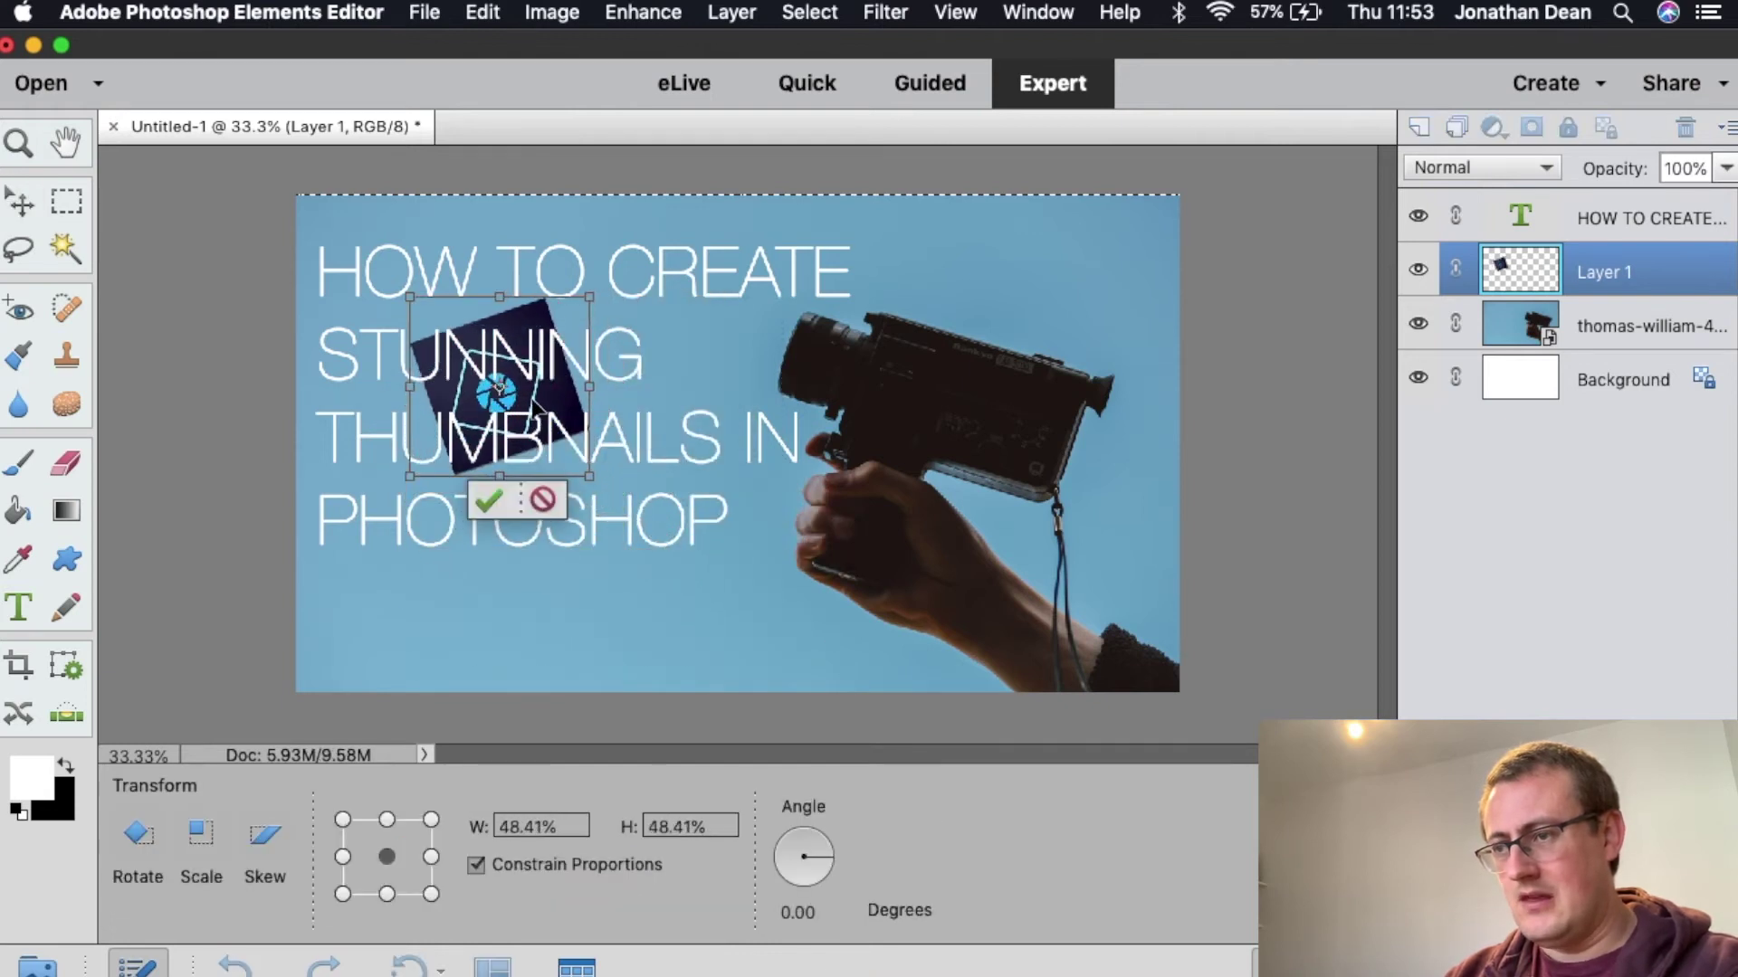
{"action": "left_click_drag", "start_coordinate": [536, 408], "coordinate": [488, 584]}
{"action": "key", "text": "Return"}
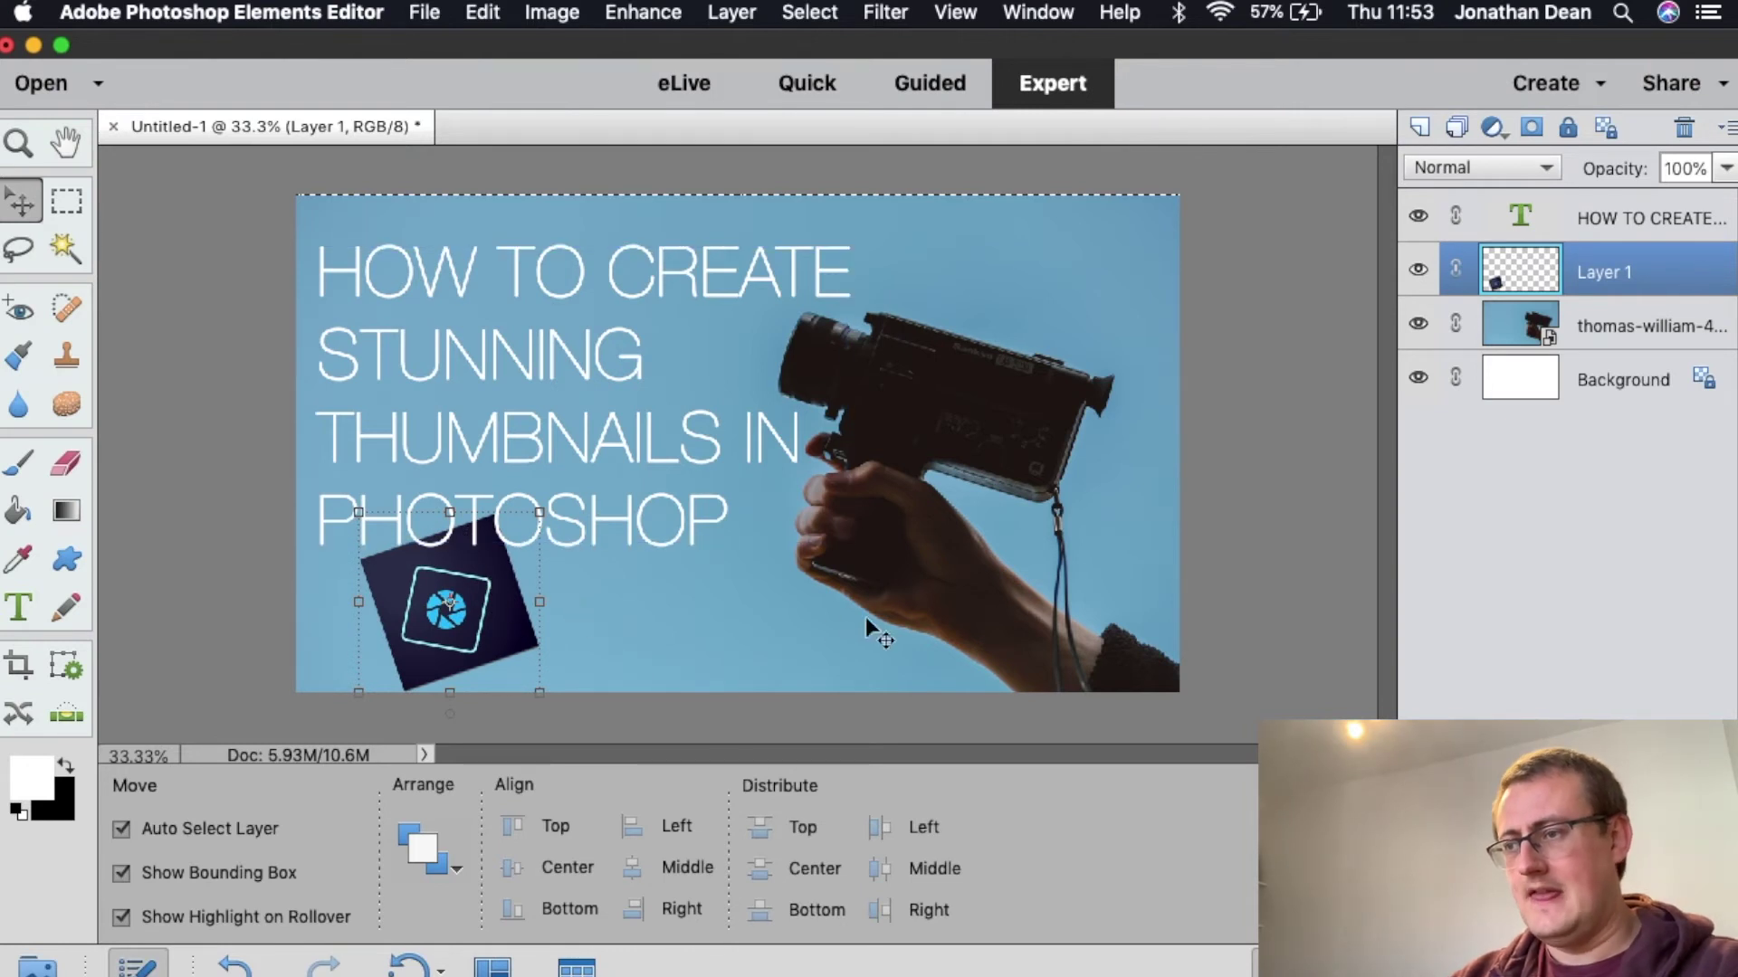
{"action": "left_click_drag", "start_coordinate": [493, 618], "coordinate": [1032, 285]}
{"action": "left_click", "coordinate": [1098, 319]}
Set STUNNING to 200 pt, then lower the headline and the logo on the camera slightly.
{"action": "key", "text": "t"}
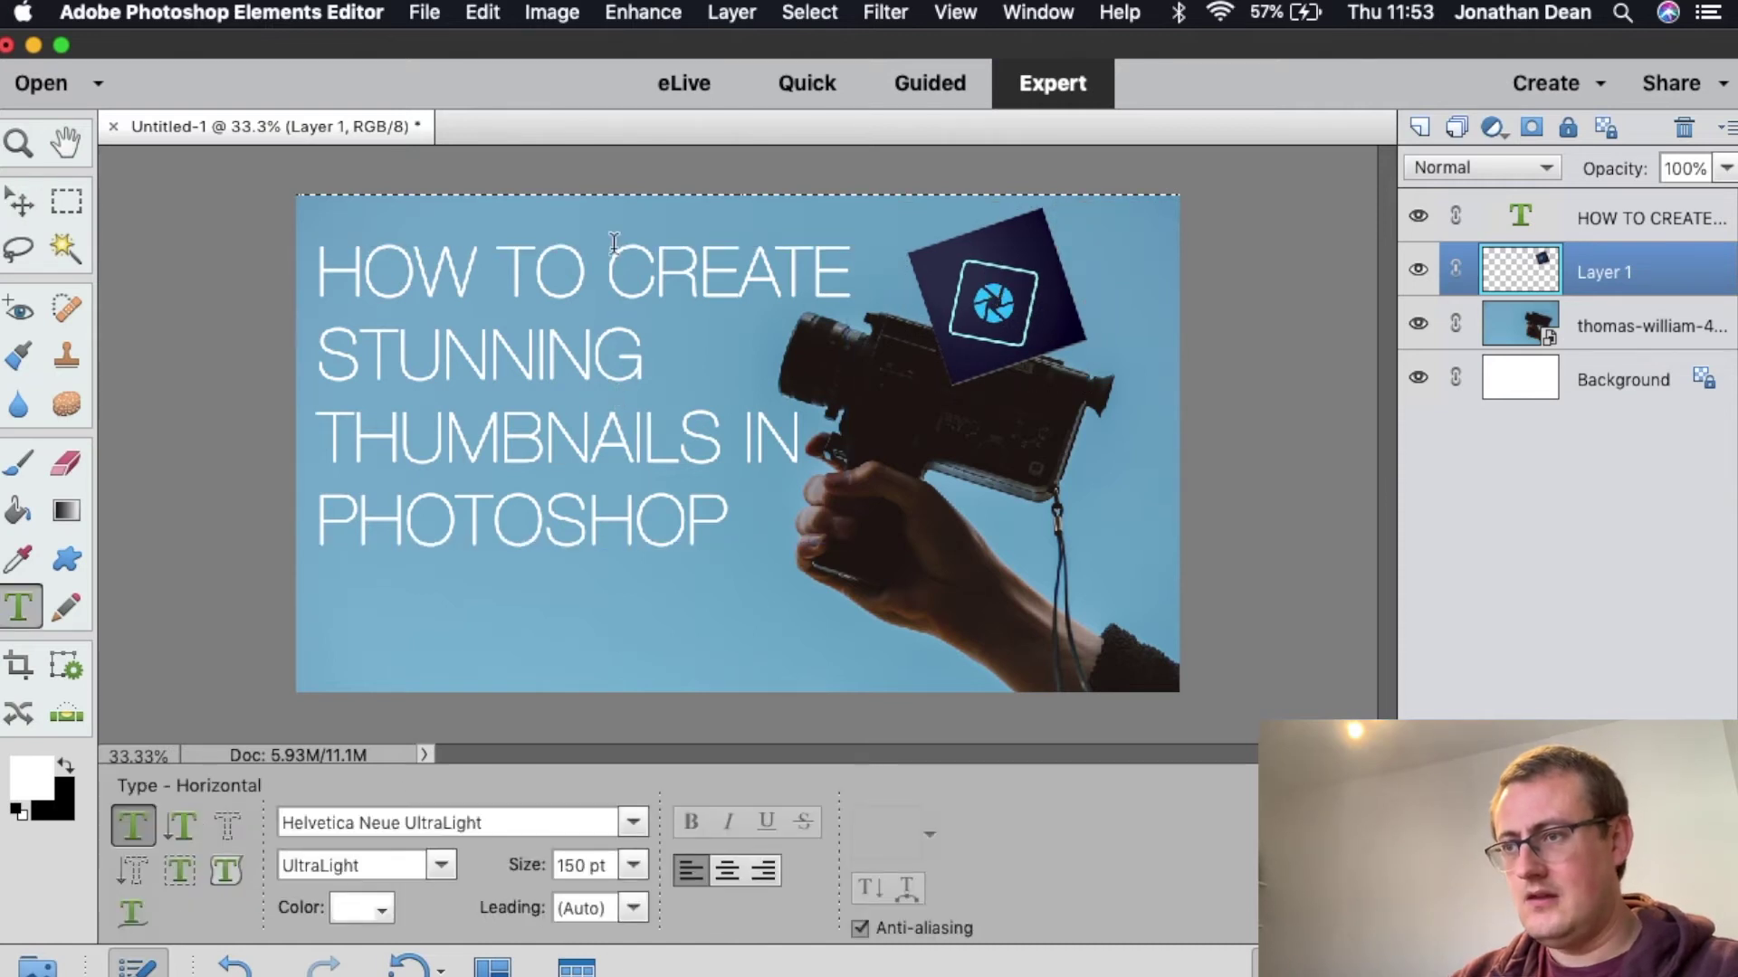
{"action": "left_click_drag", "start_coordinate": [647, 340], "coordinate": [256, 317]}
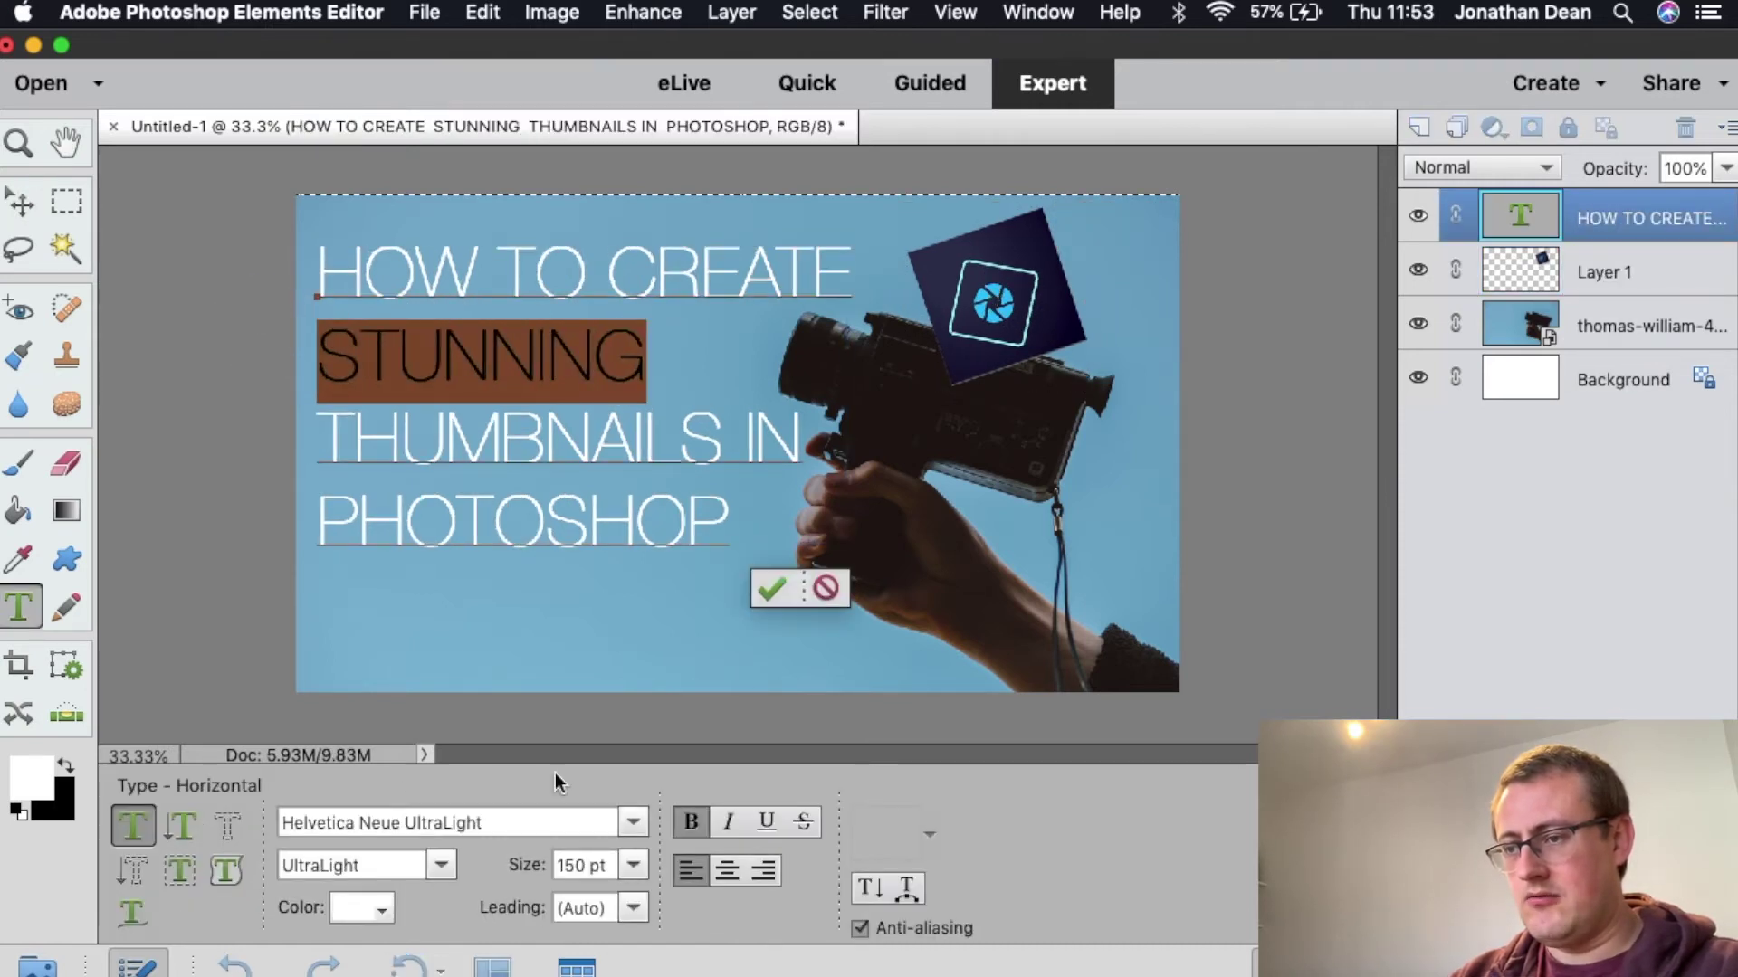
{"action": "left_click", "coordinate": [593, 870]}
{"action": "type", "text": "300"}
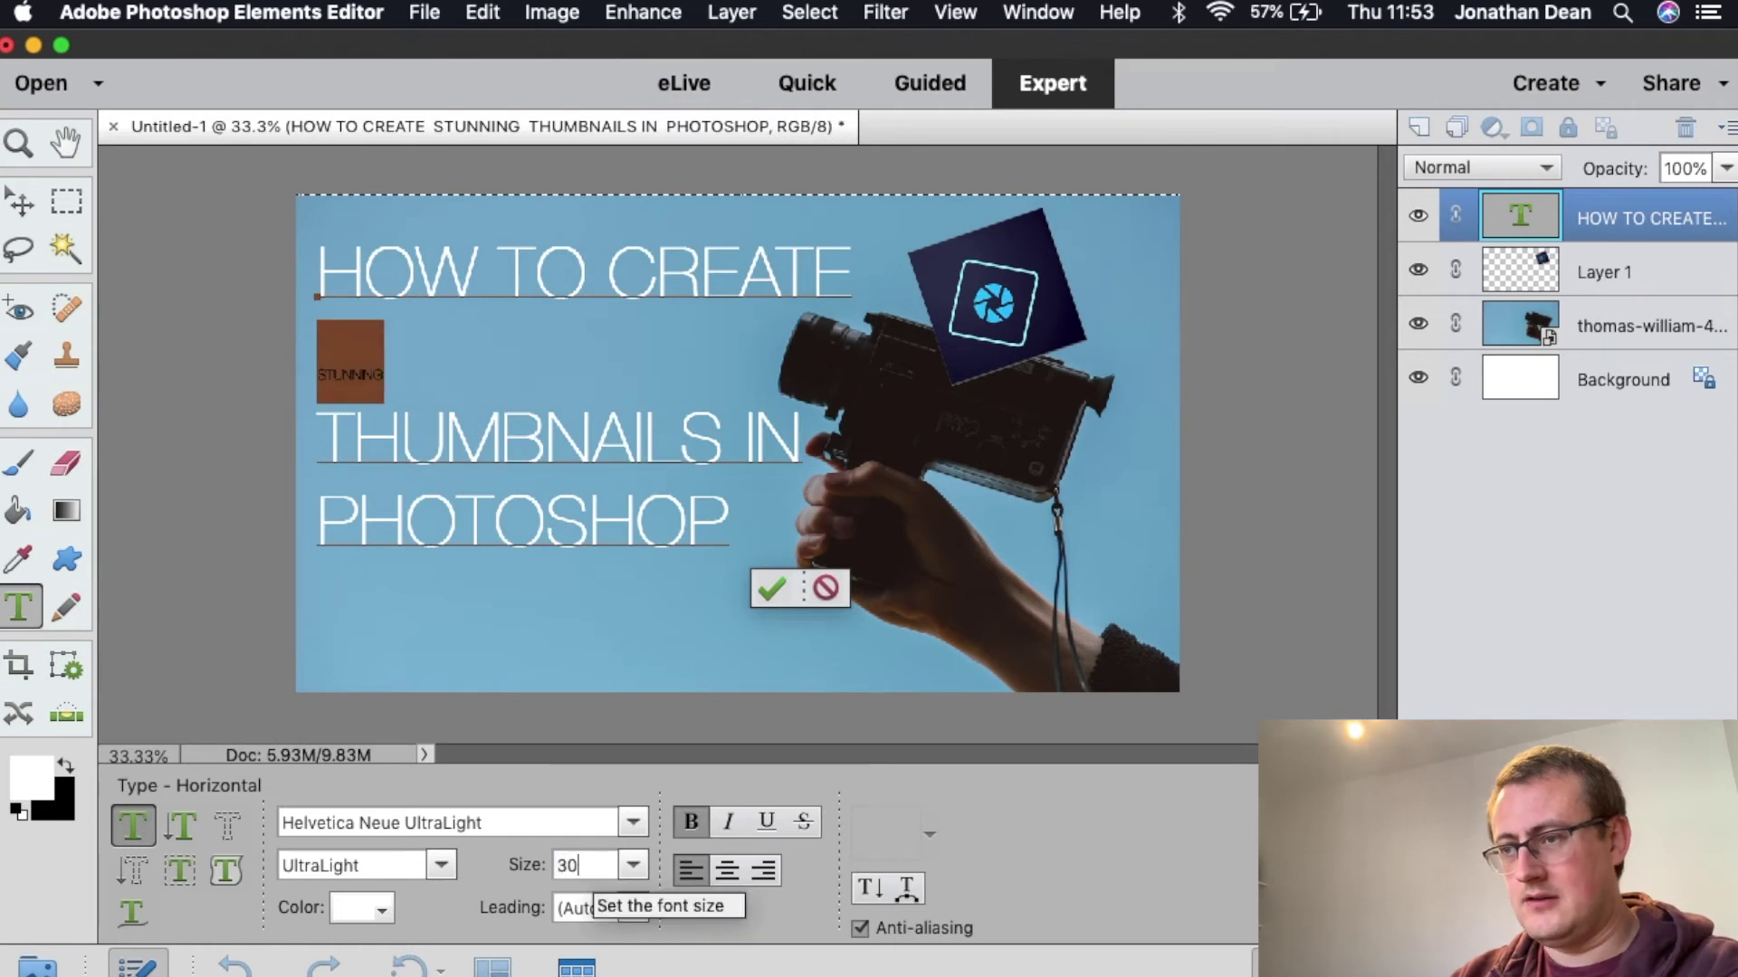
{"action": "key", "text": "BackSpace"}
{"action": "key", "text": "BackSpace"}
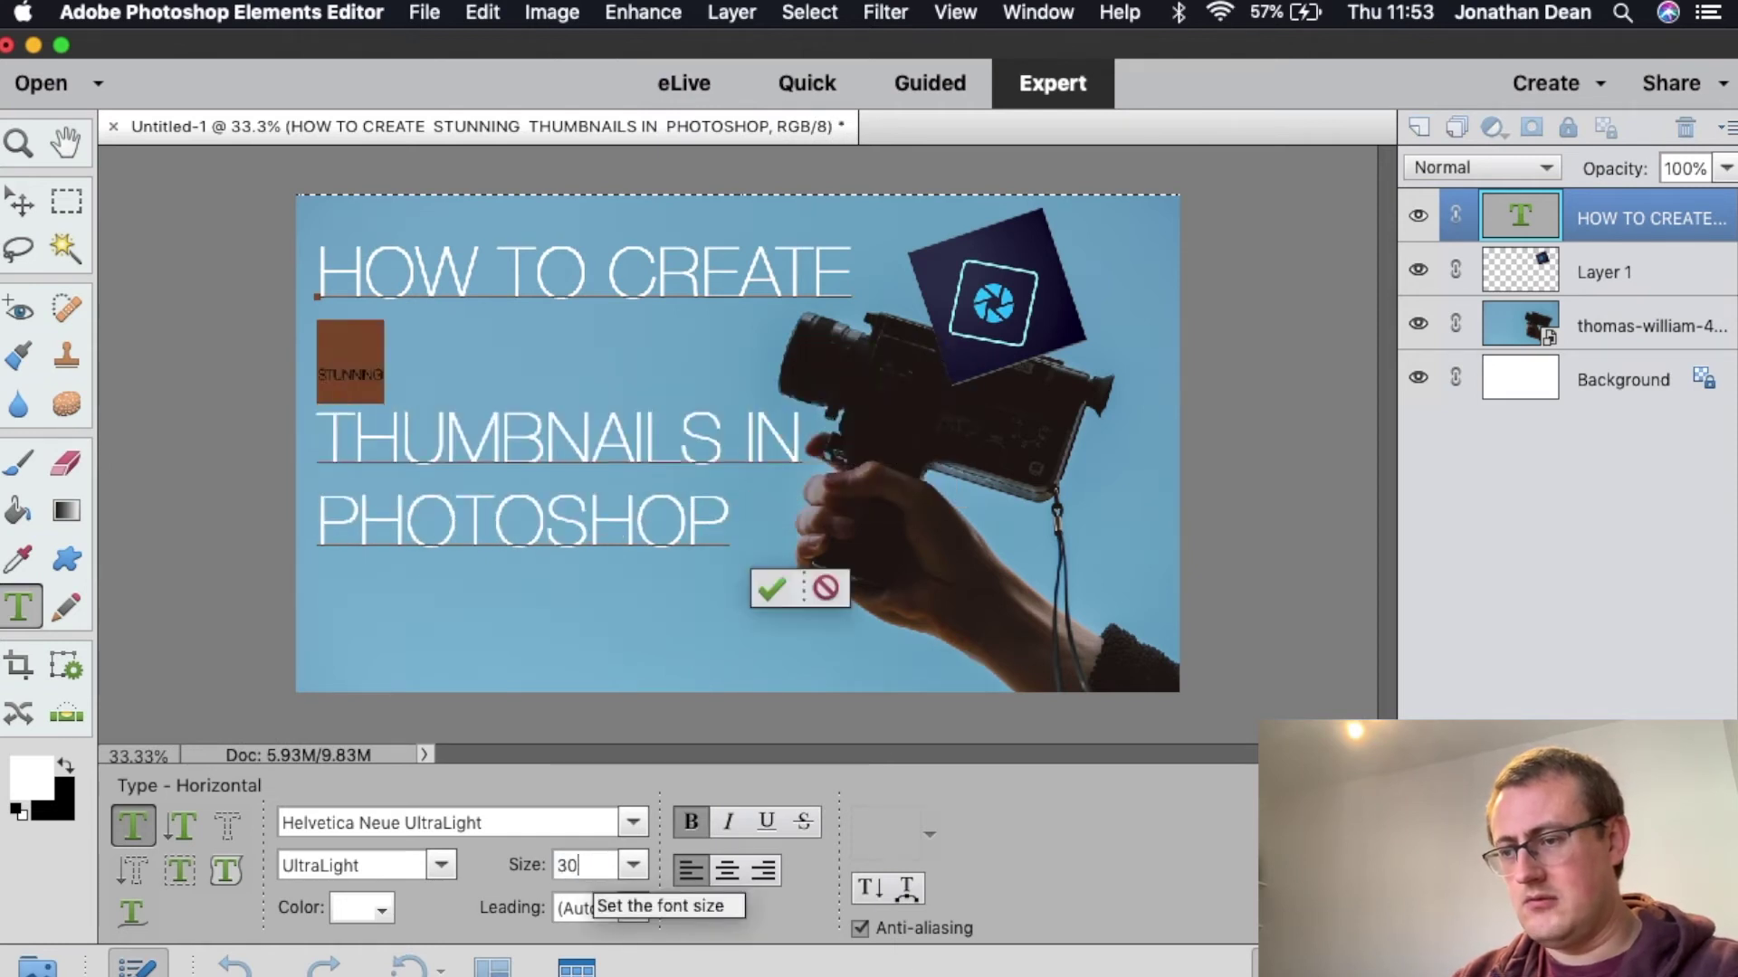
{"action": "type", "text": "200"}
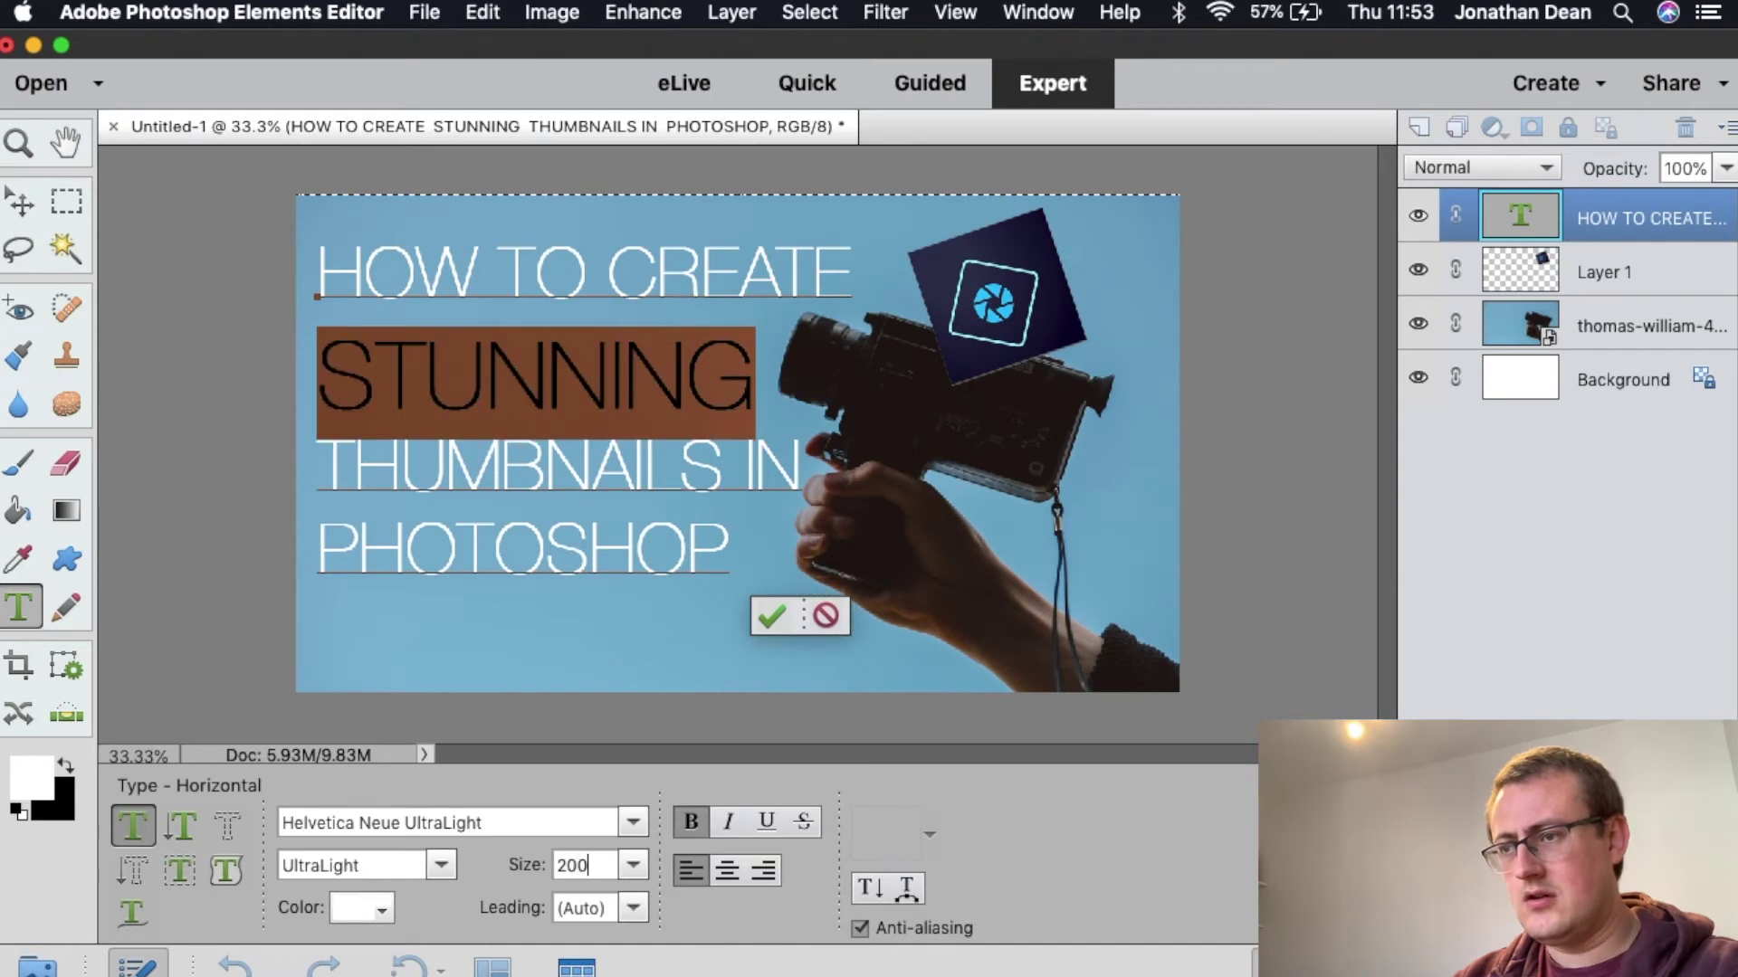
{"action": "left_click", "coordinate": [774, 617]}
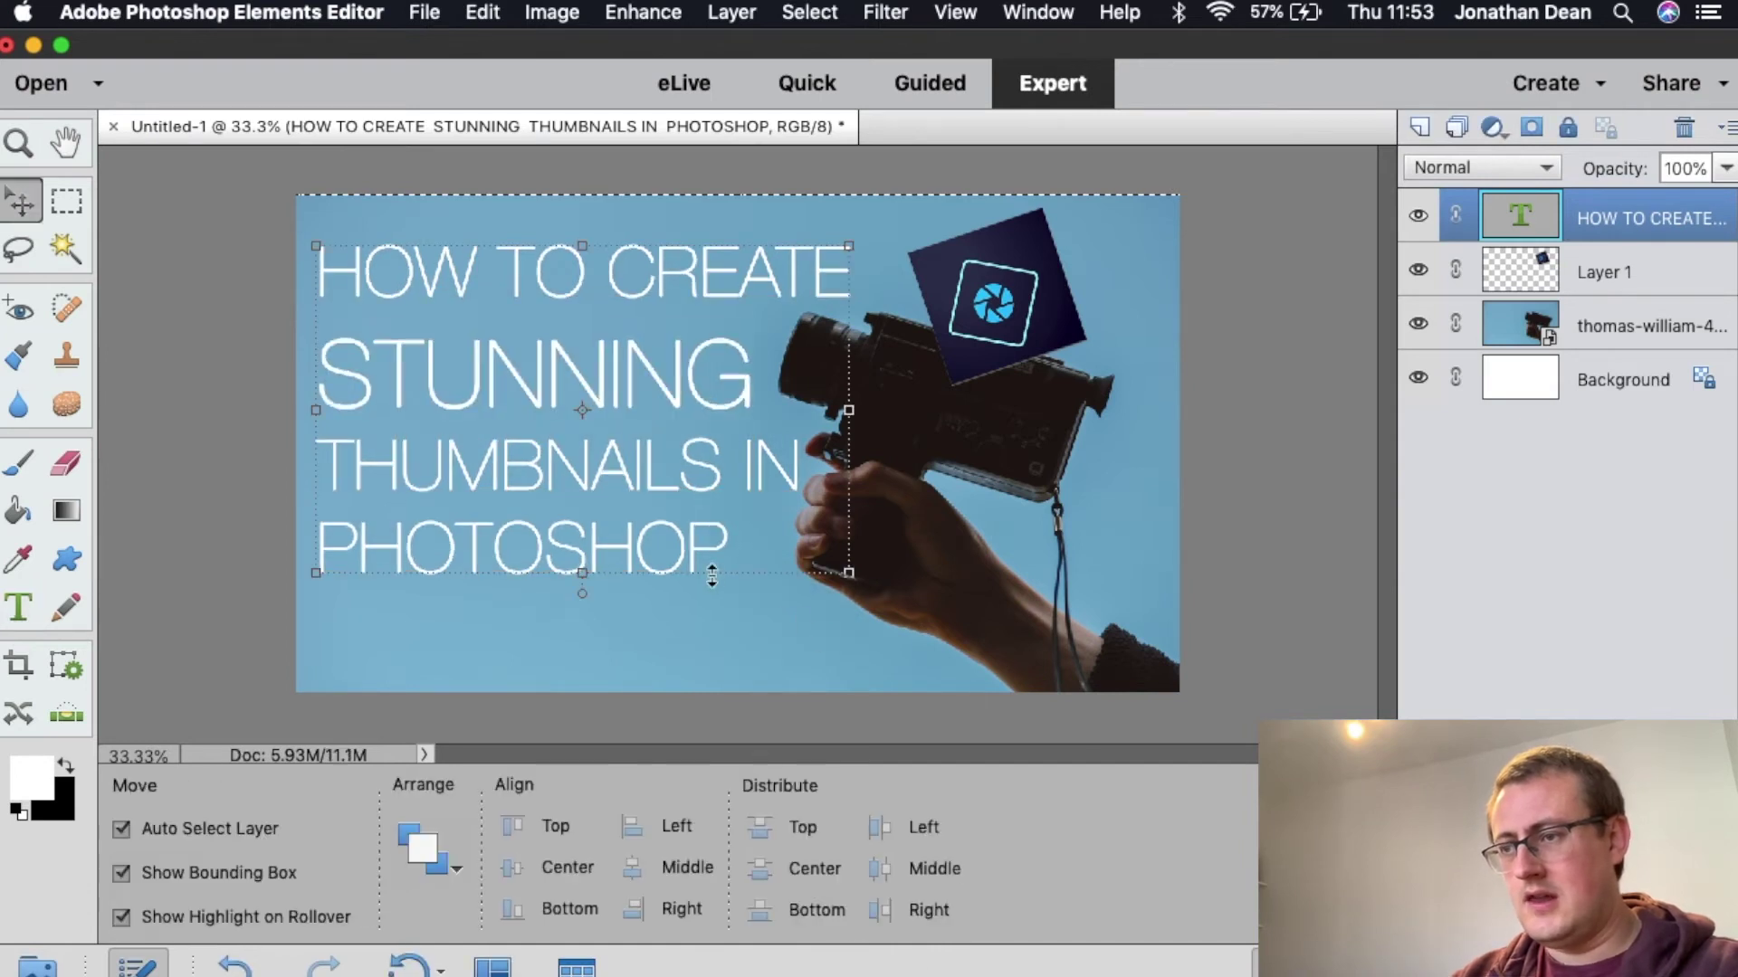
{"action": "mouse_move", "coordinate": [708, 572]}
{"action": "left_mouse_down"}
{"action": "mouse_move", "coordinate": [686, 619]}
{"action": "mouse_move", "coordinate": [699, 488]}
{"action": "mouse_move", "coordinate": [692, 572]}
{"action": "left_mouse_up"}
{"action": "left_click_drag", "start_coordinate": [993, 308], "coordinate": [1015, 375]}
Add ELEMENTS as a new headline line below PHOTOSHOP.
{"action": "key", "text": "t"}
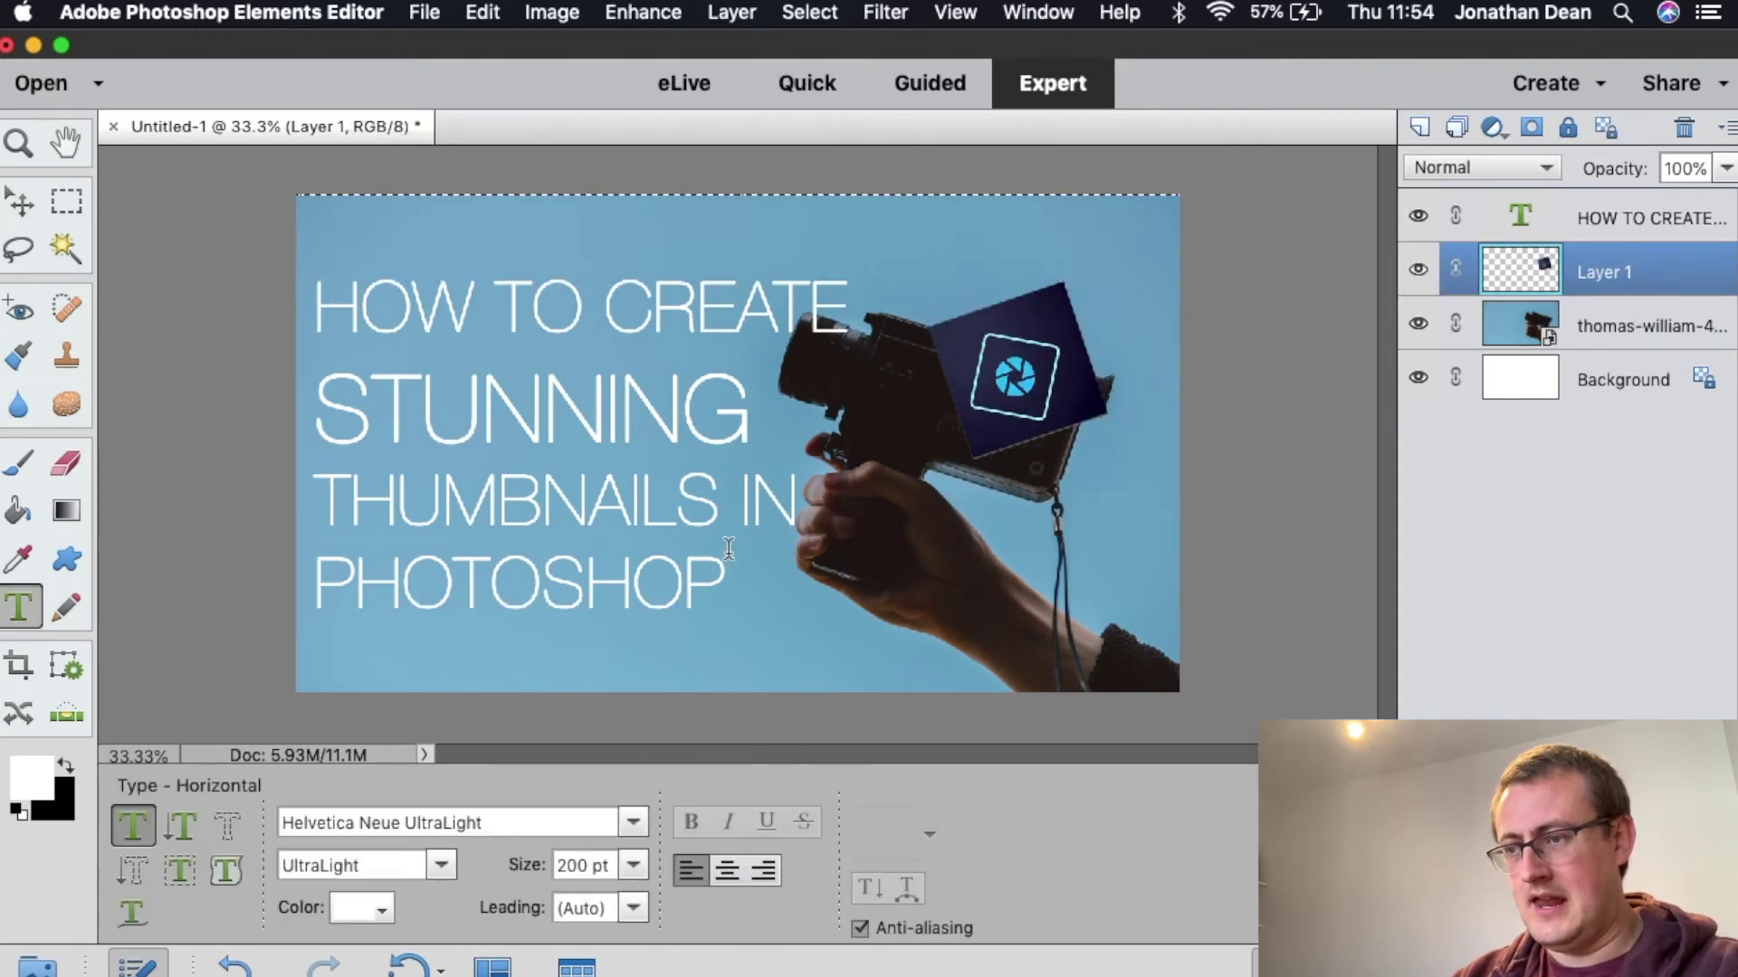
{"action": "left_click", "coordinate": [723, 571]}
{"action": "key", "text": "Return"}
{"action": "type", "text": "ELEMENTS"}
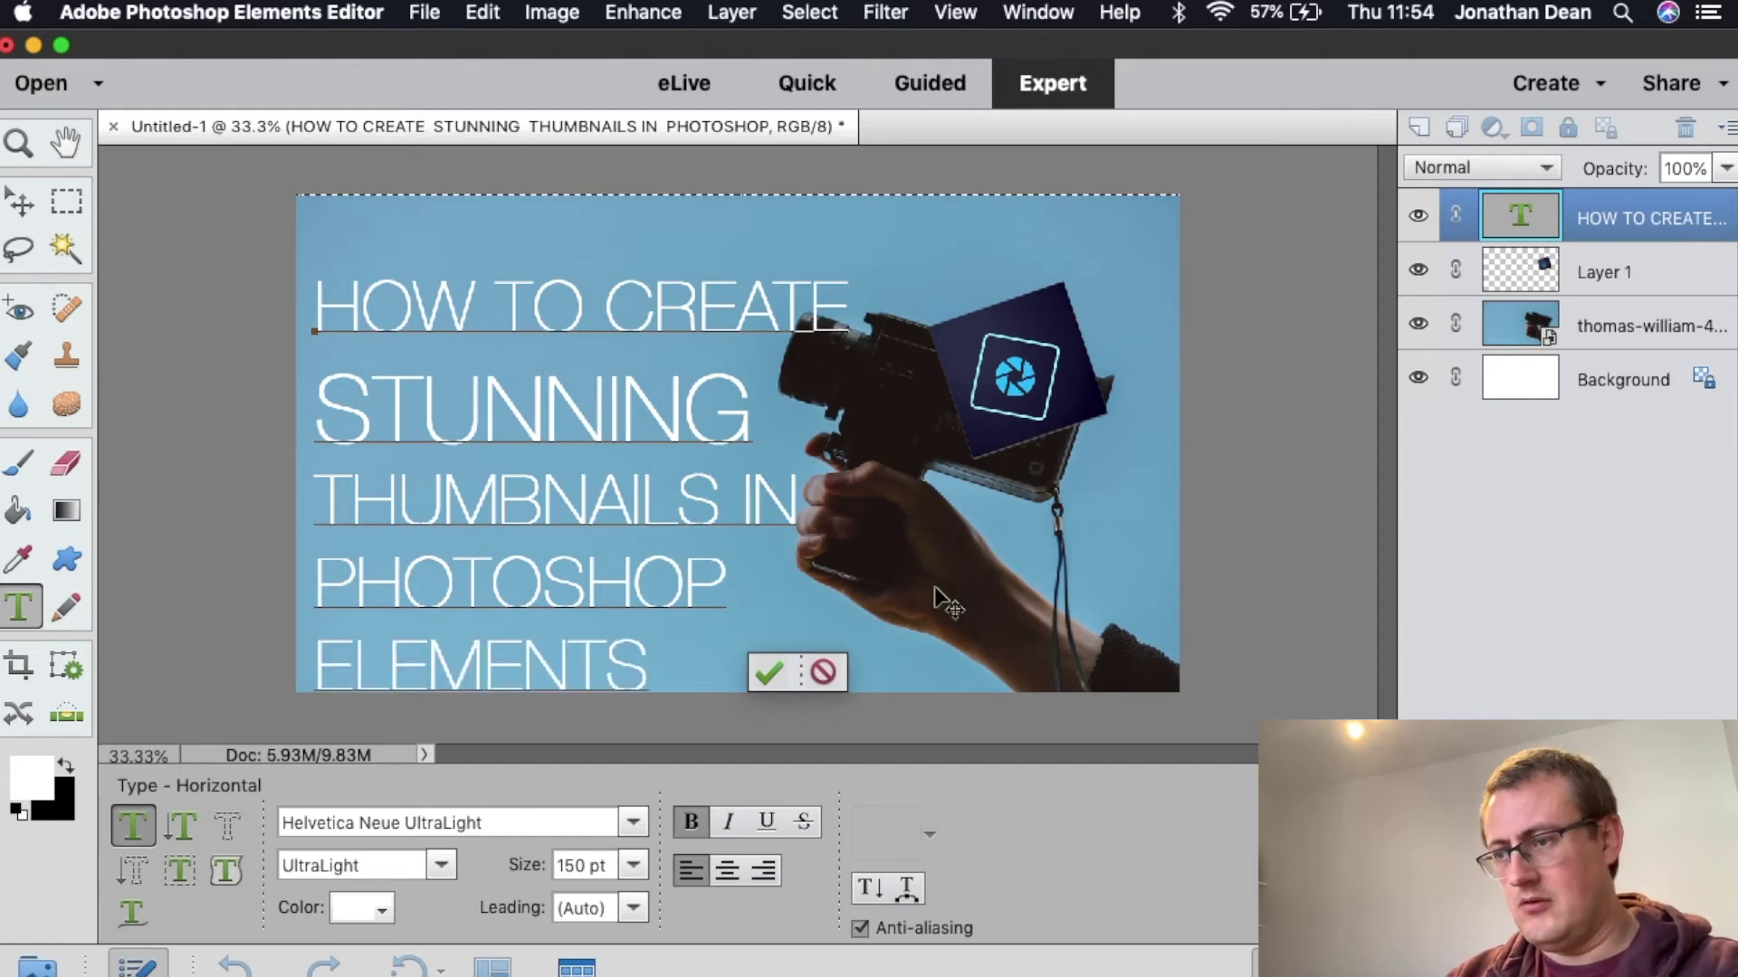
{"action": "left_click", "coordinate": [771, 672]}
Nudge the headline and move the logo down beside PHOTOSHOP ELEMENTS.
{"action": "key", "text": "v"}
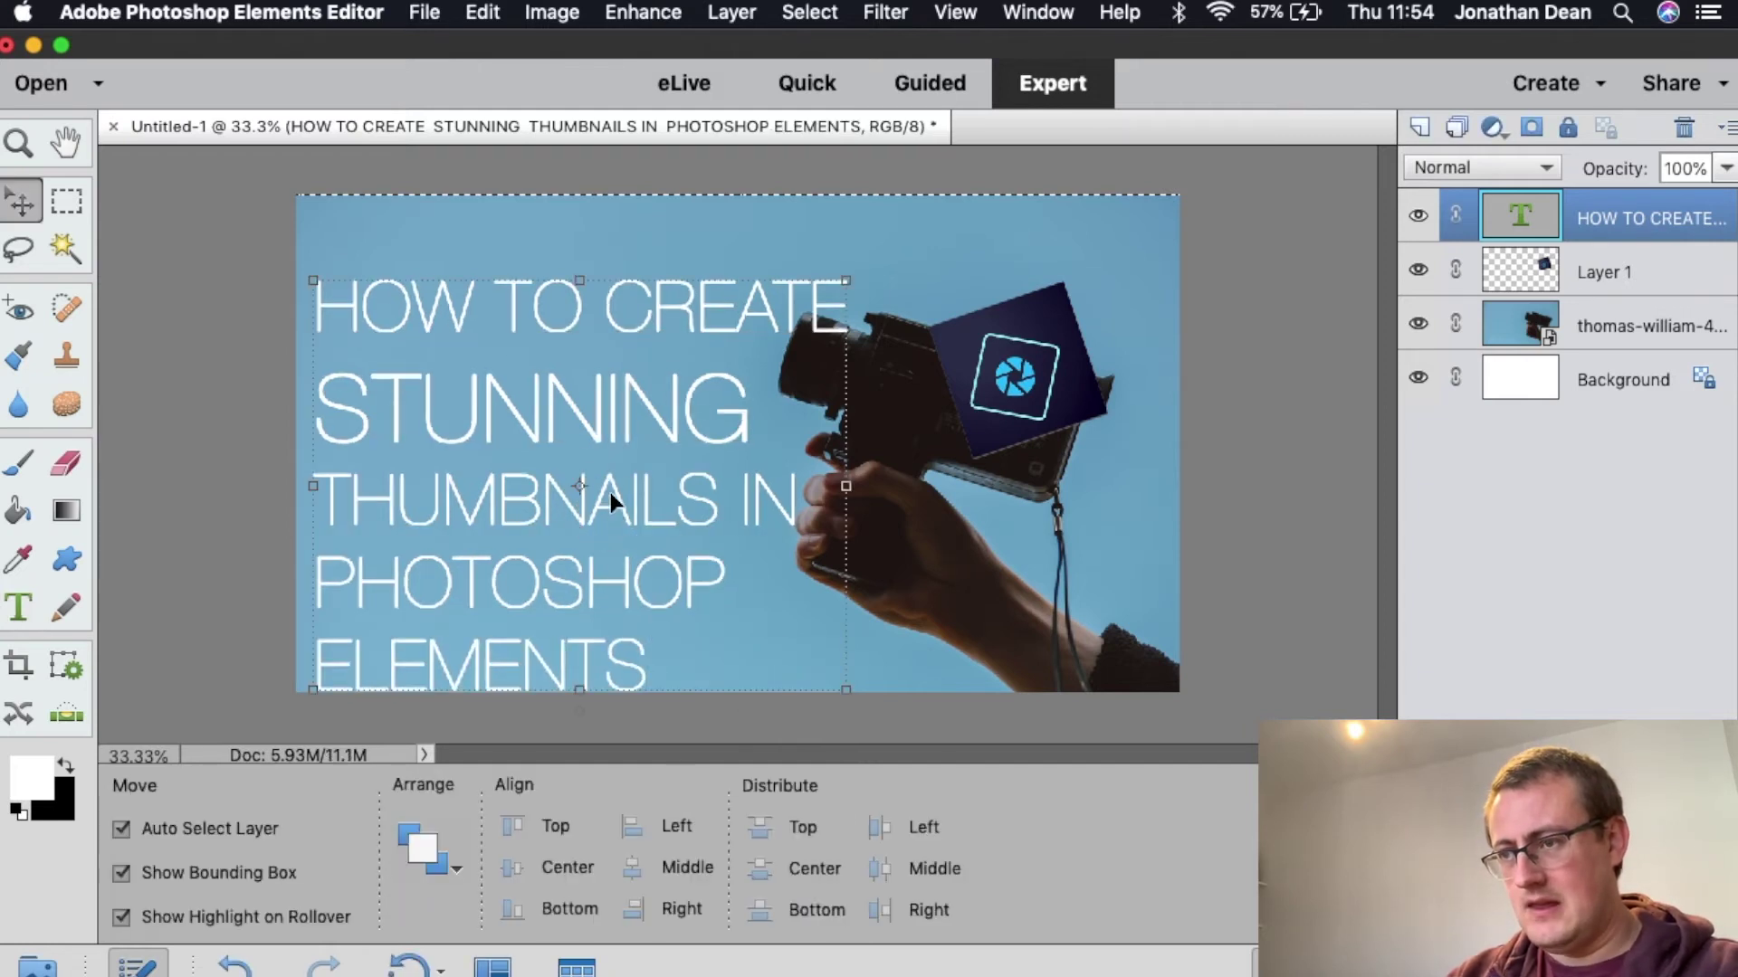
{"action": "mouse_move", "coordinate": [615, 395]}
{"action": "left_mouse_down"}
{"action": "mouse_move", "coordinate": [601, 373]}
{"action": "mouse_move", "coordinate": [612, 408]}
{"action": "left_mouse_up"}
{"action": "left_click_drag", "start_coordinate": [1010, 405], "coordinate": [787, 615]}
{"action": "left_click", "coordinate": [787, 615]}
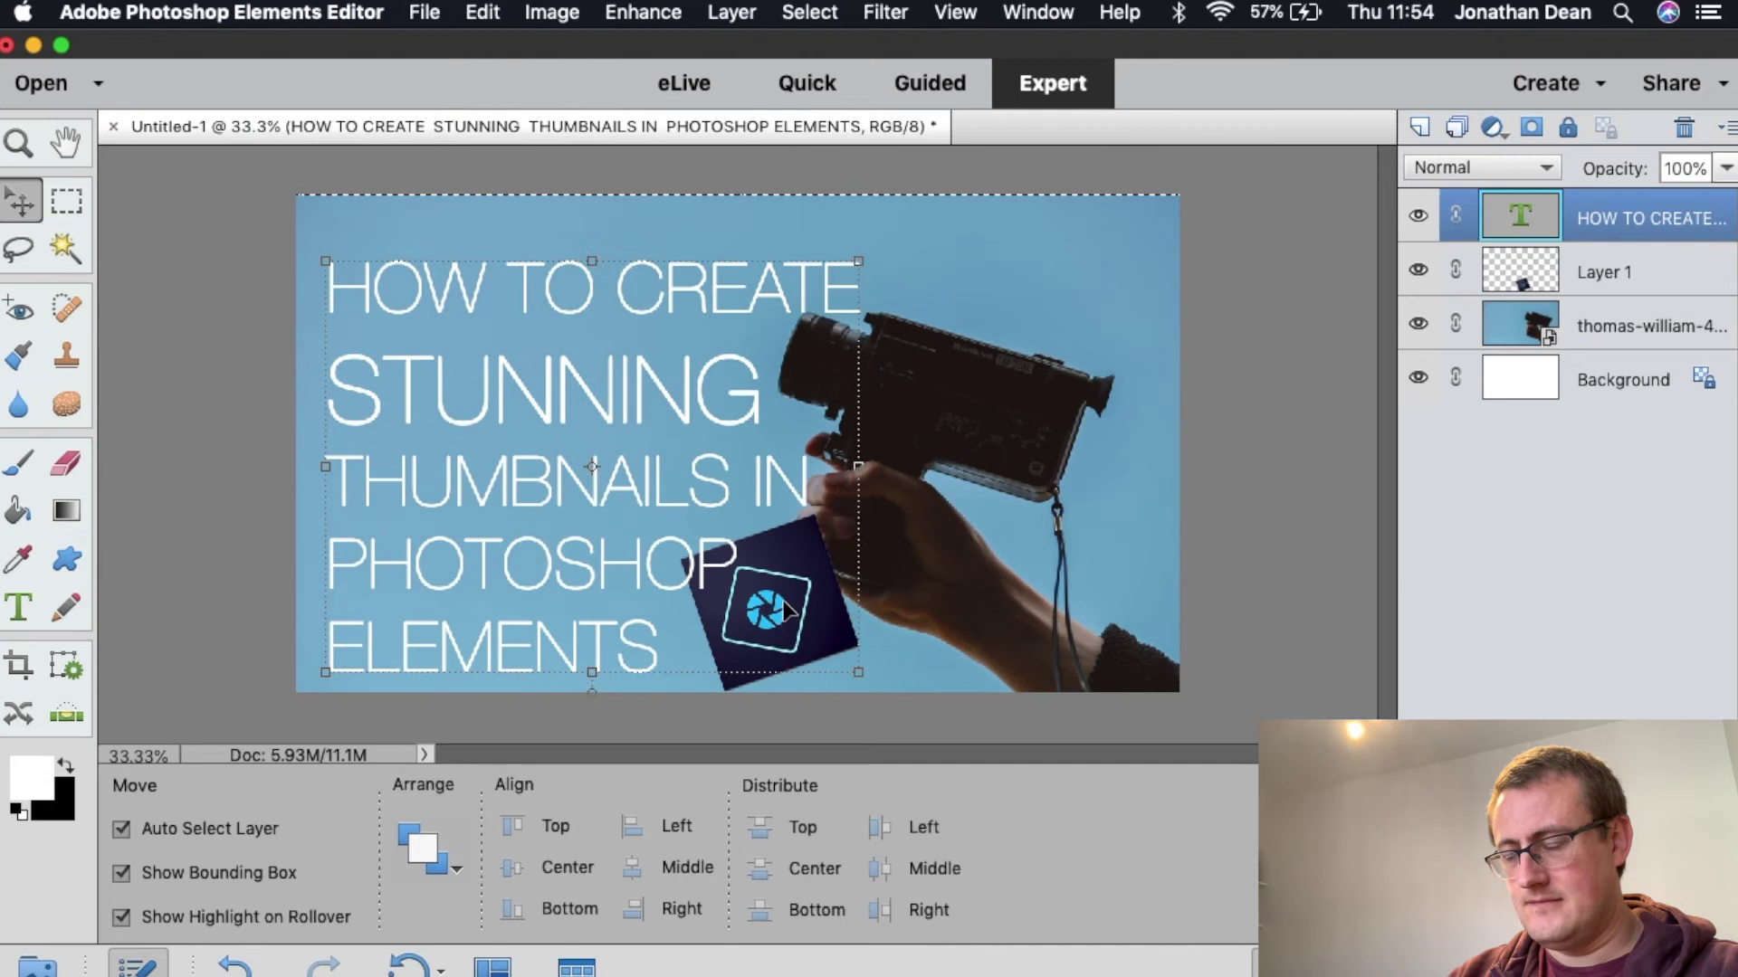
{"action": "left_click", "coordinate": [1103, 567]}
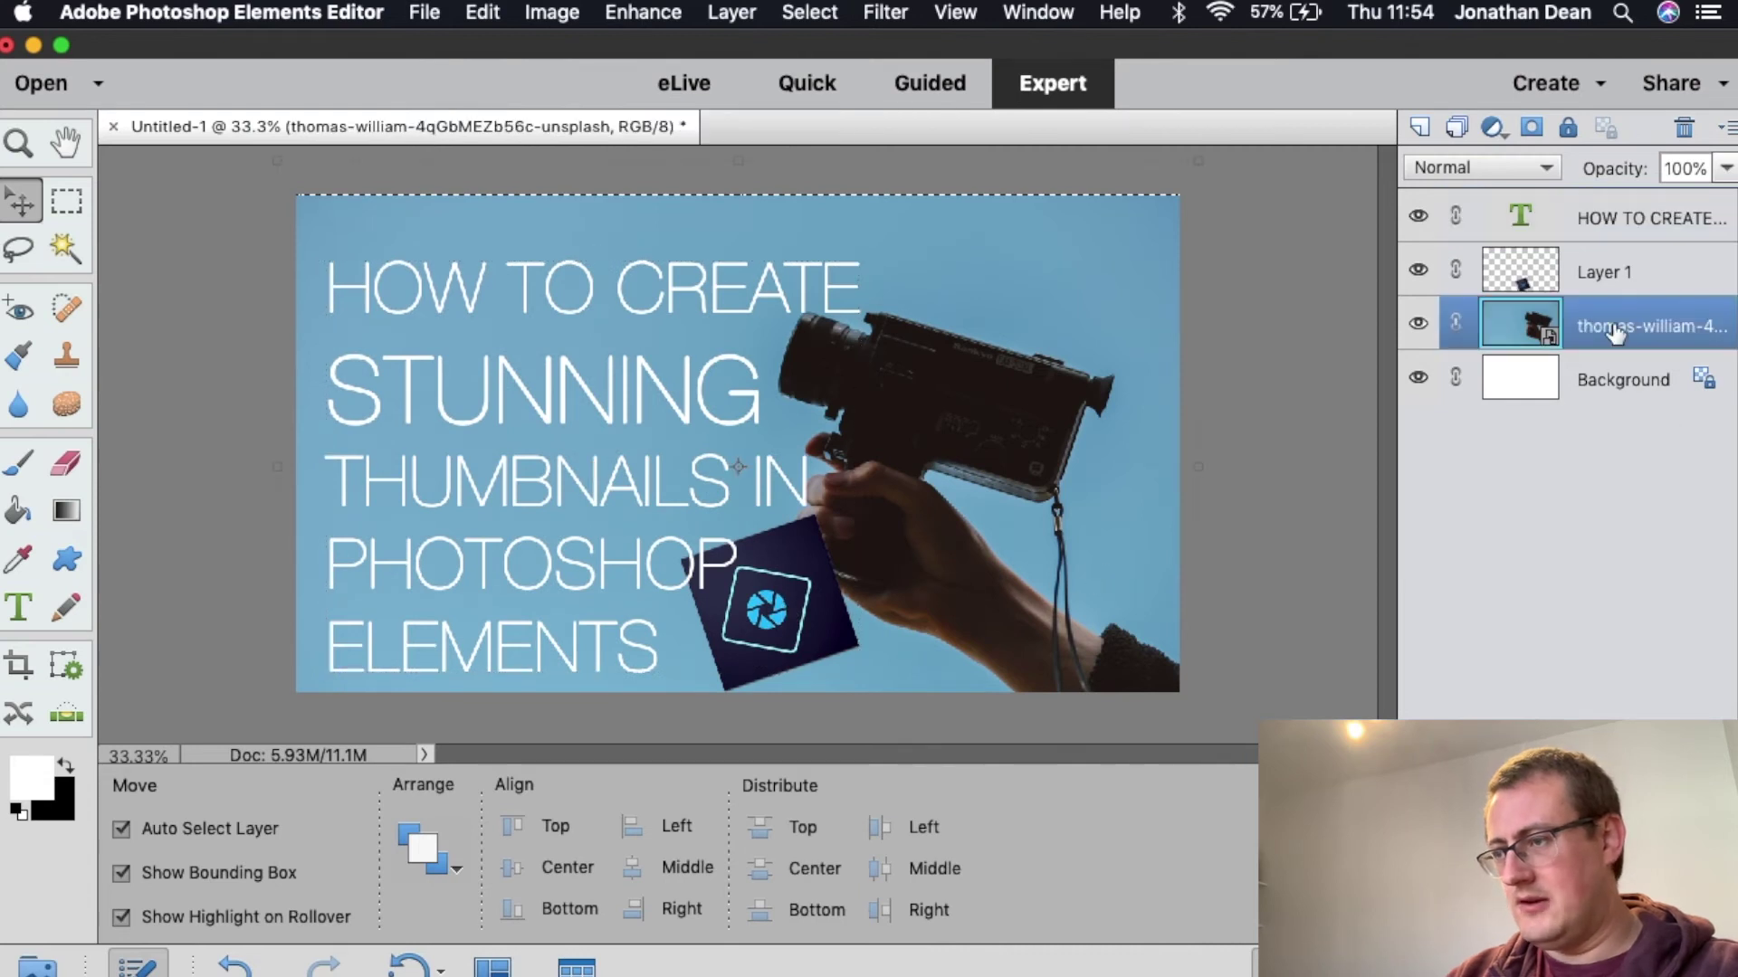
Enlarge the camera photo to 114.5%, reposition it, and raise the headline slightly.
{"action": "left_click_drag", "start_coordinate": [1142, 317], "coordinate": [1230, 308]}
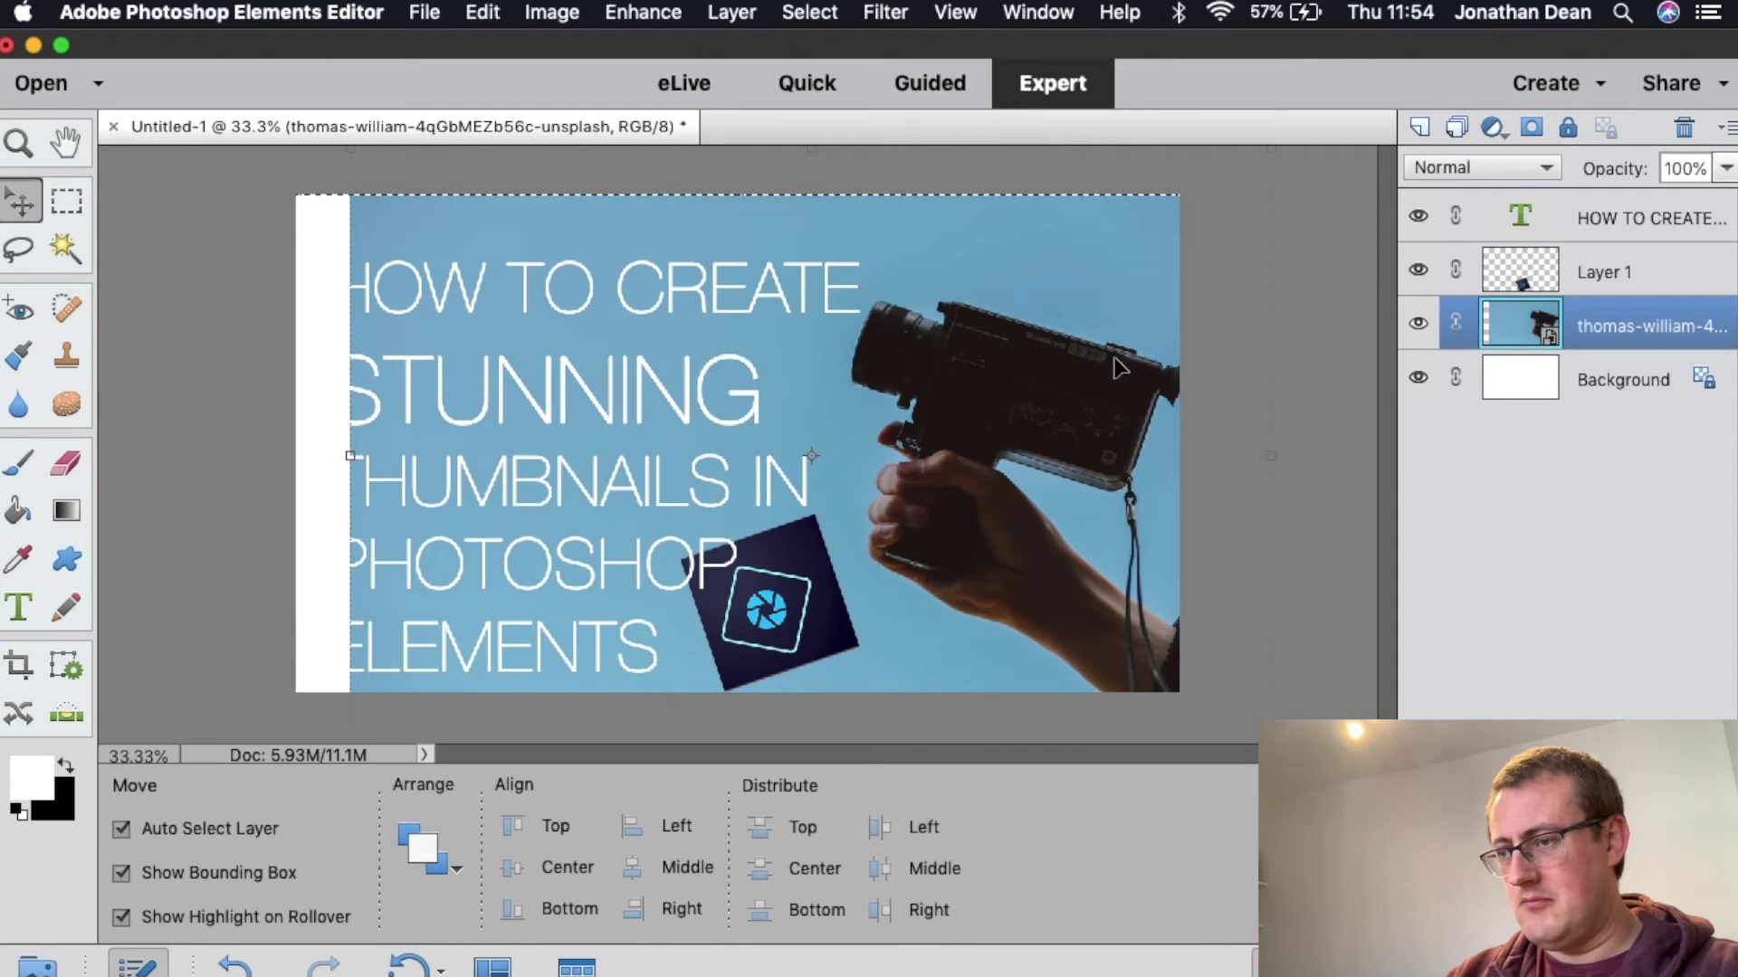
{"action": "key", "text": "super+minus"}
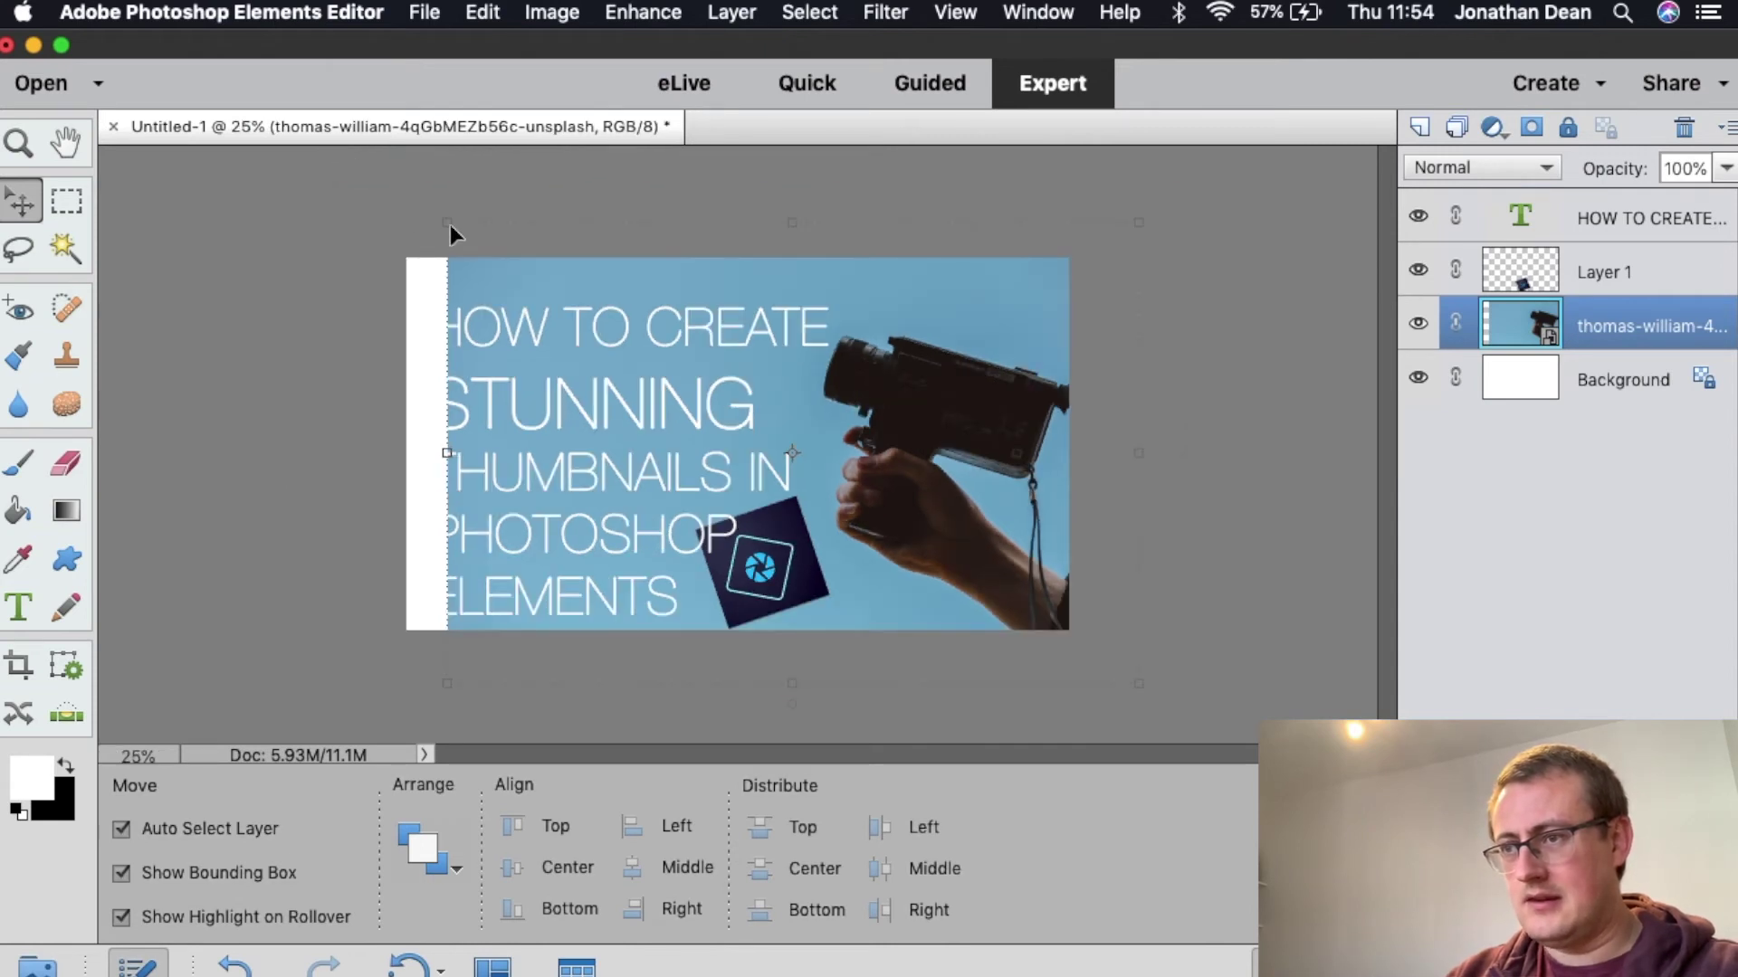
{"action": "left_click_drag", "start_coordinate": [447, 223], "coordinate": [335, 170]}
{"action": "left_click_drag", "start_coordinate": [1100, 489], "coordinate": [1007, 507]}
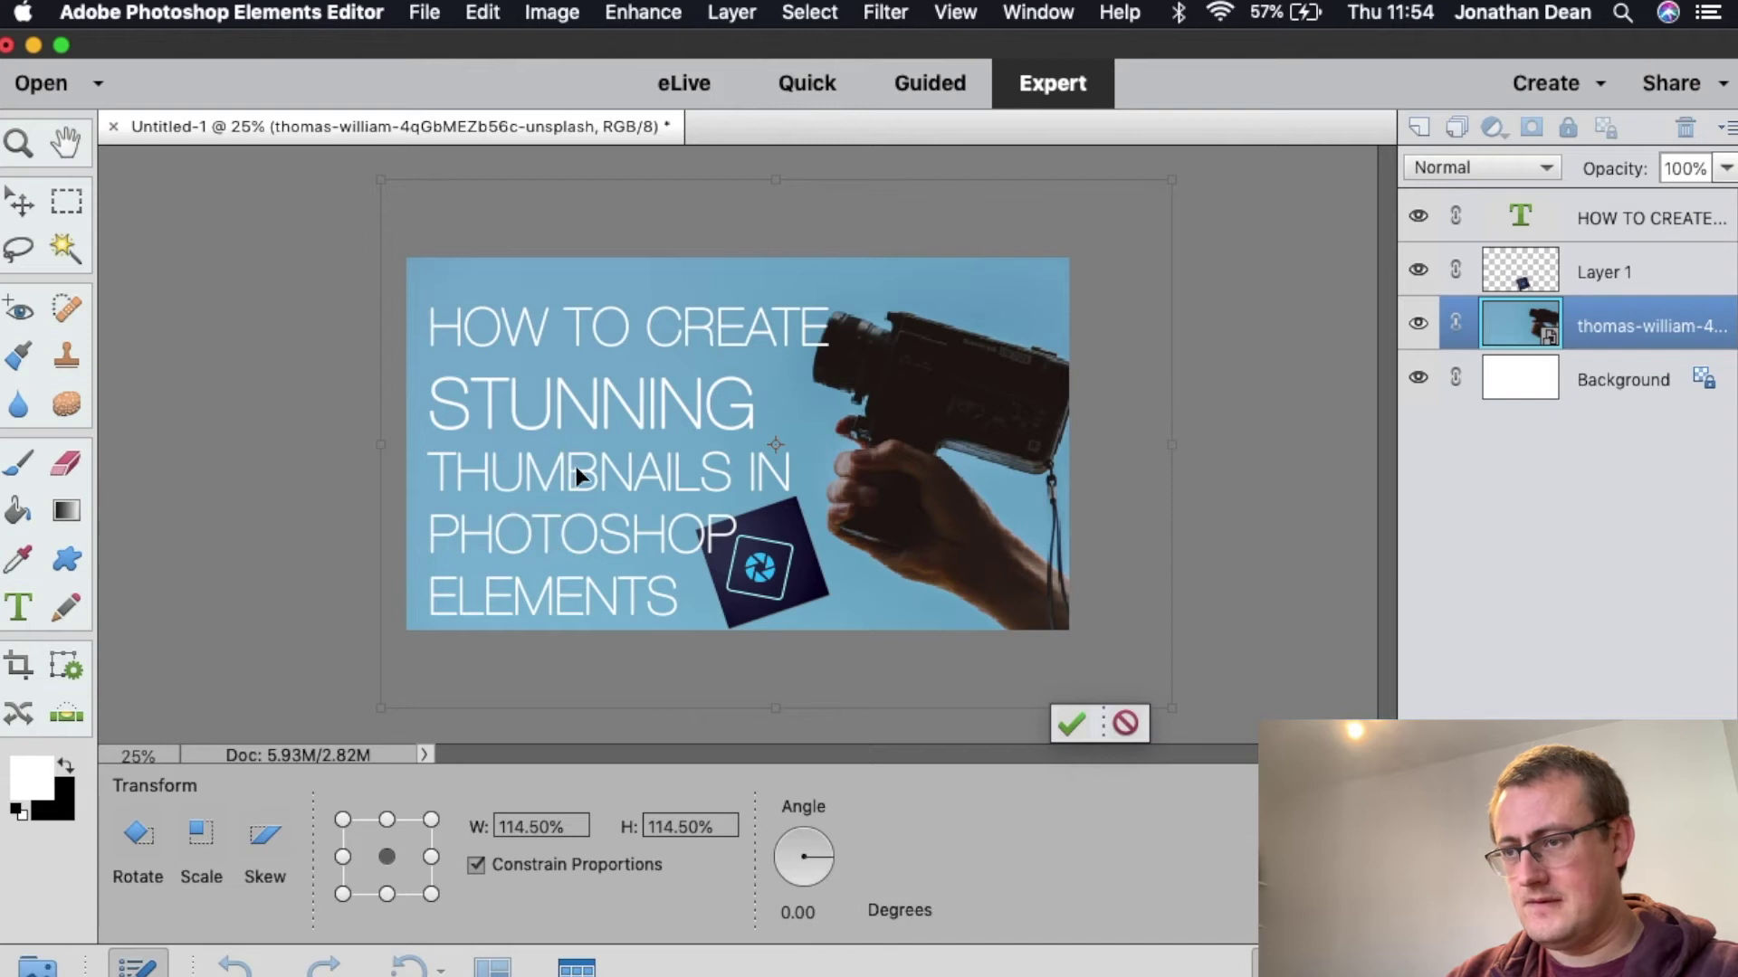
{"action": "left_click_drag", "start_coordinate": [593, 420], "coordinate": [595, 418]}
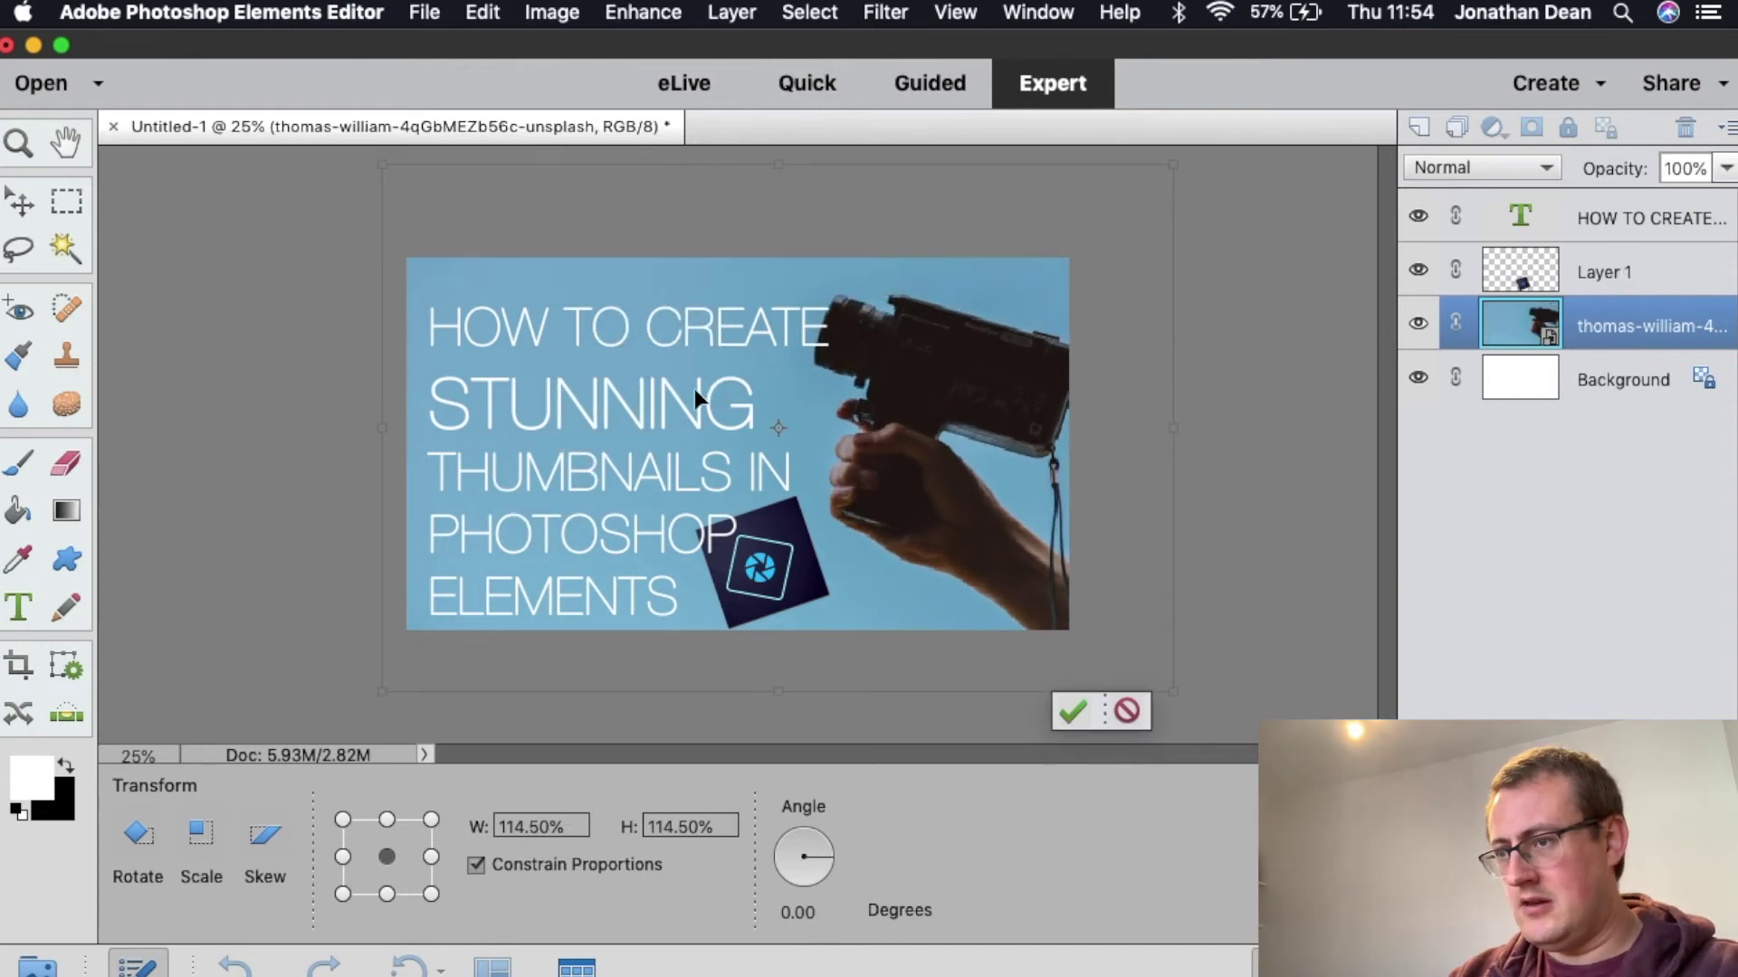
{"action": "left_click", "coordinate": [1073, 711]}
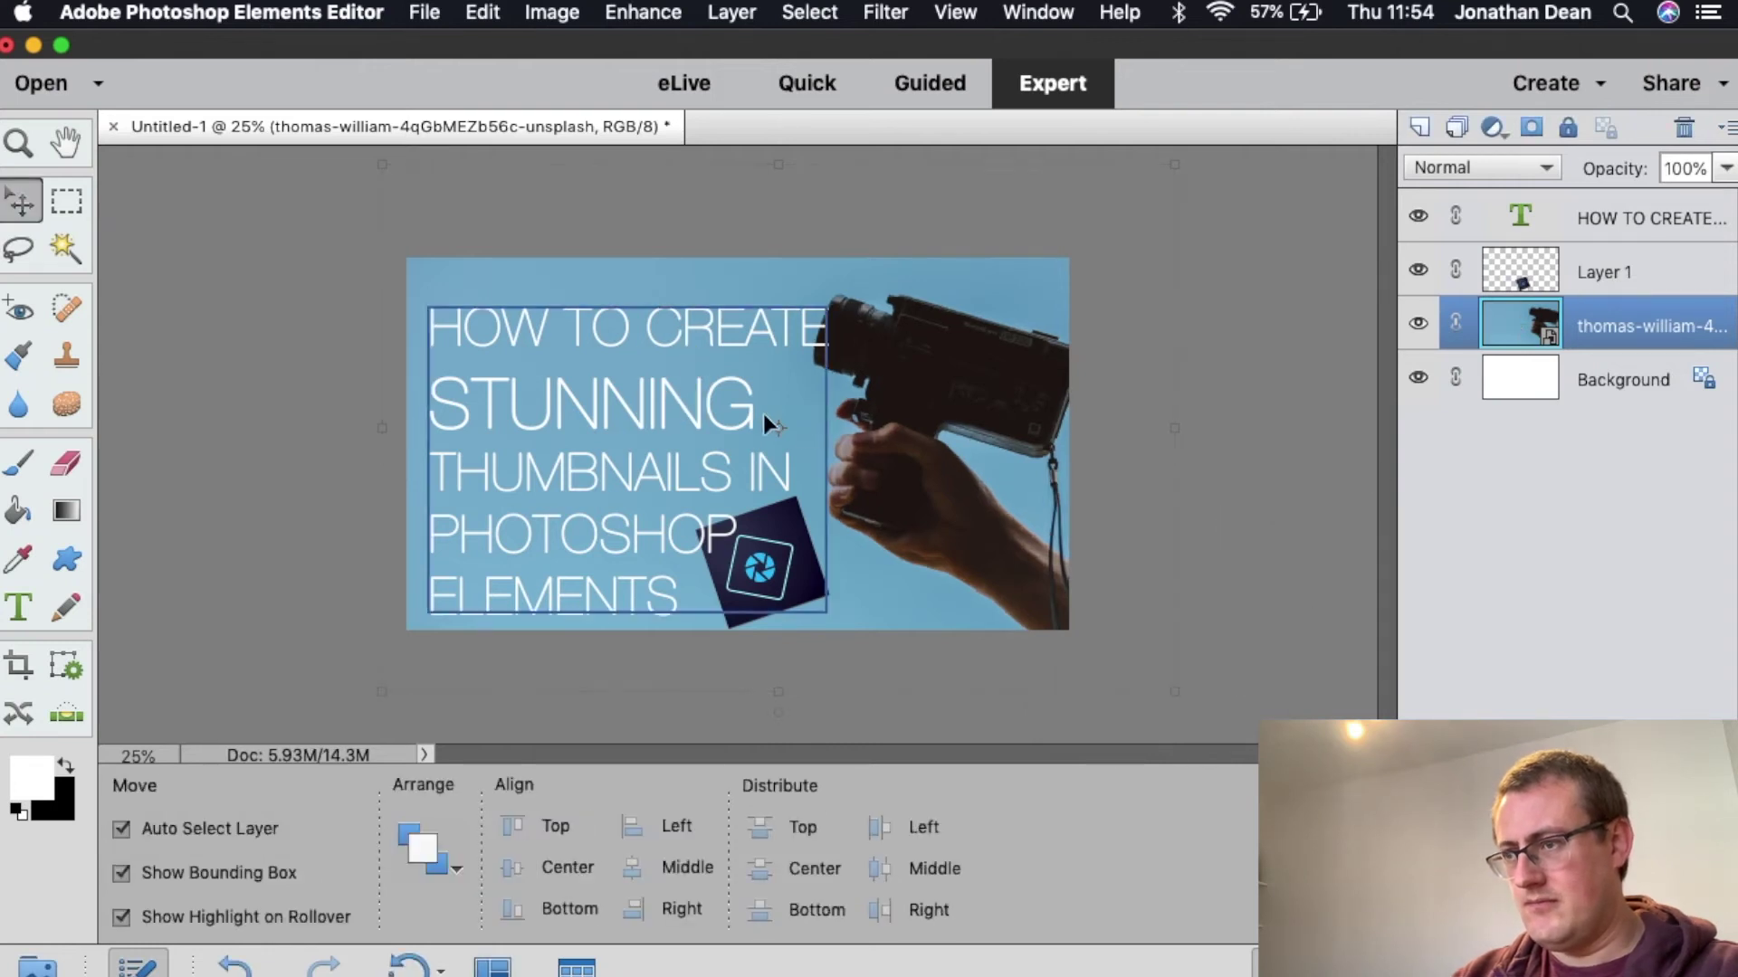
{"action": "left_click_drag", "start_coordinate": [687, 366], "coordinate": [687, 353]}
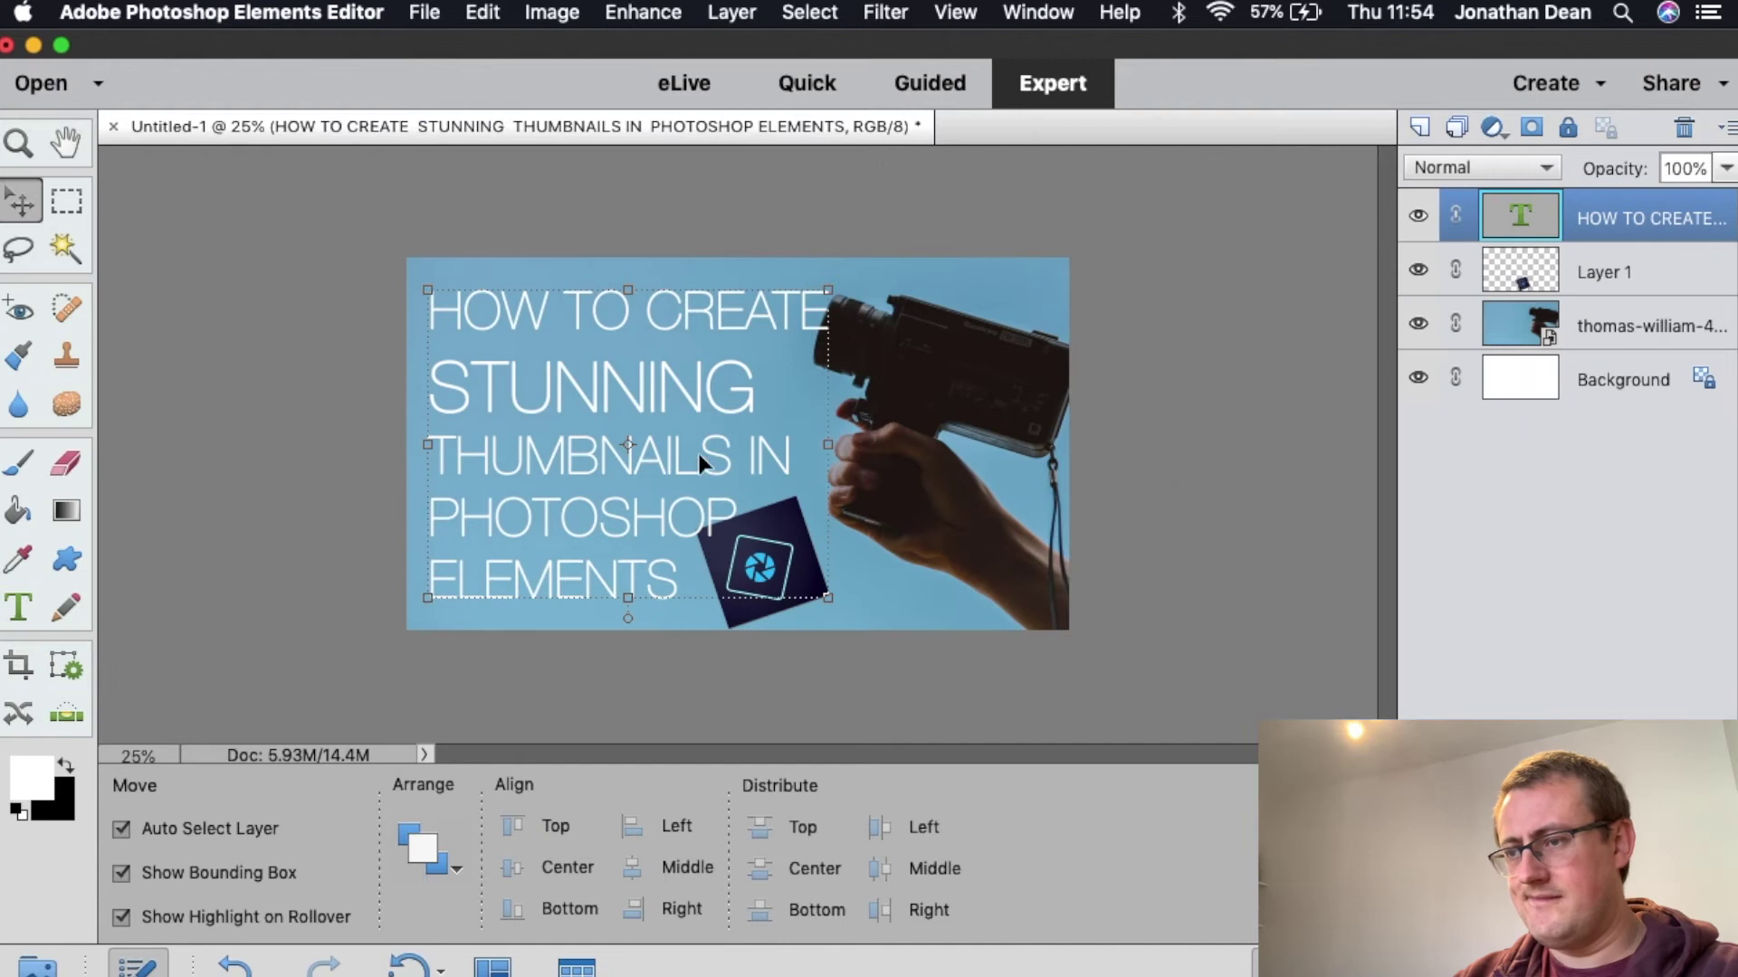
Rewrite the headline as VIDEO THUMBNAILS / IN PHOTOSHOP / ELEMENTS.
{"action": "key", "text": "t"}
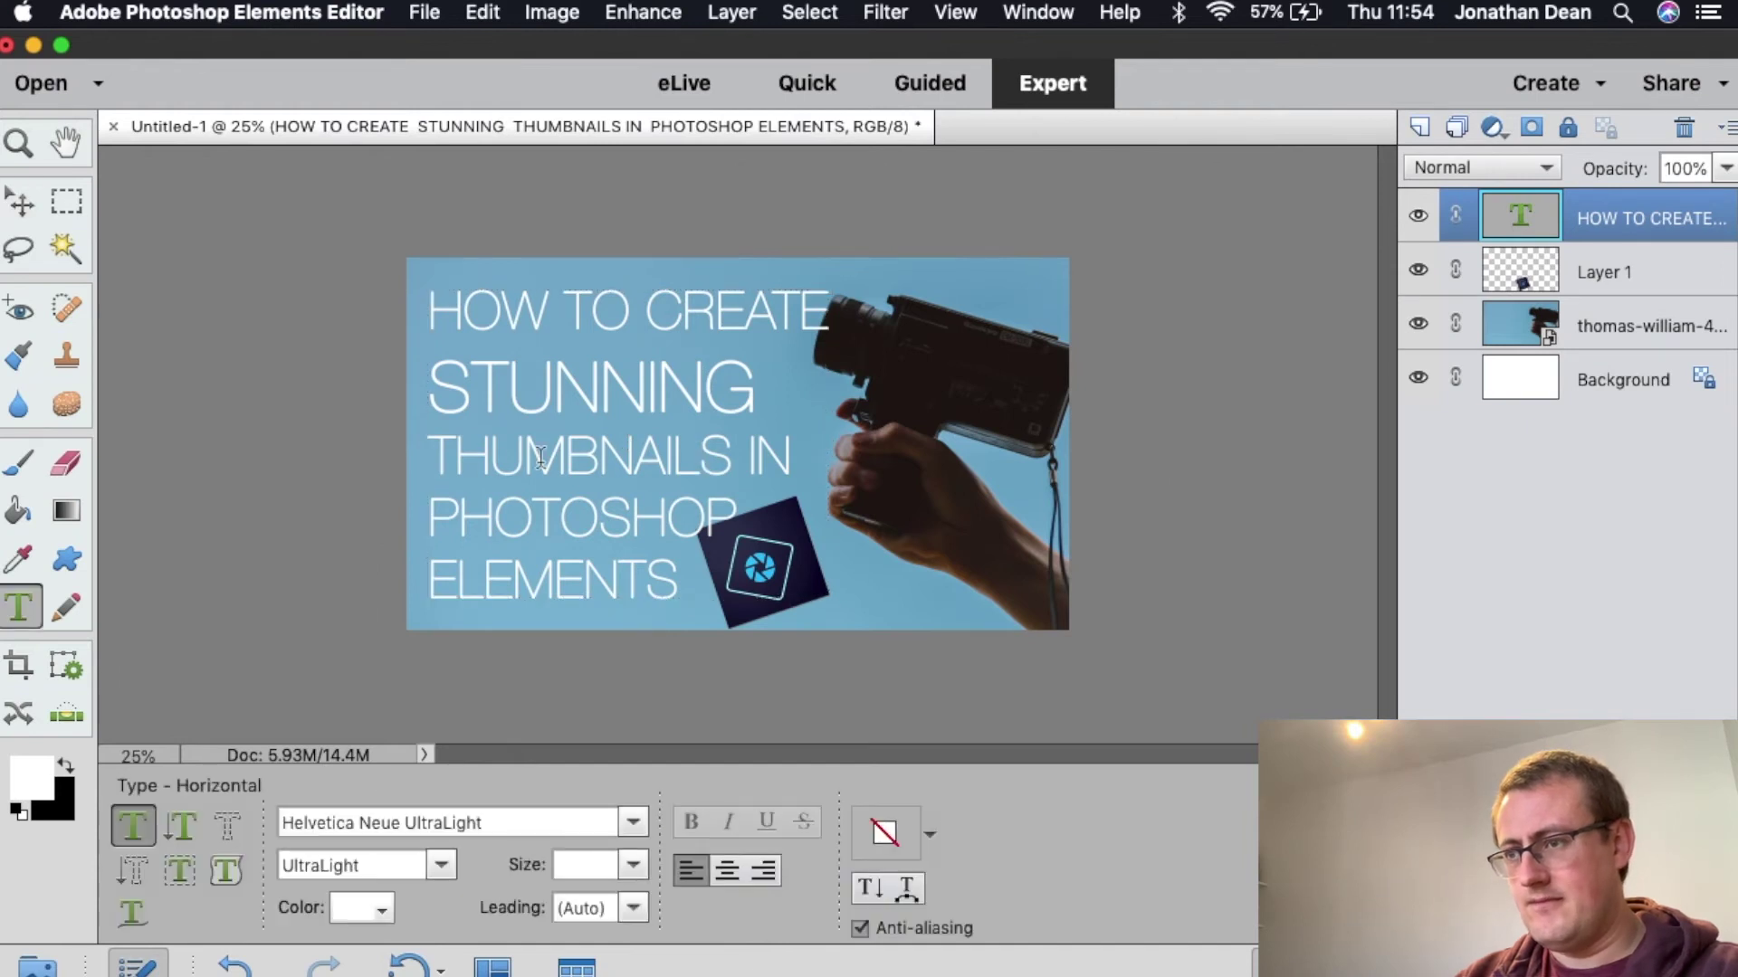
{"action": "left_click", "coordinate": [429, 455]}
{"action": "type", "text": "VIDEO"}
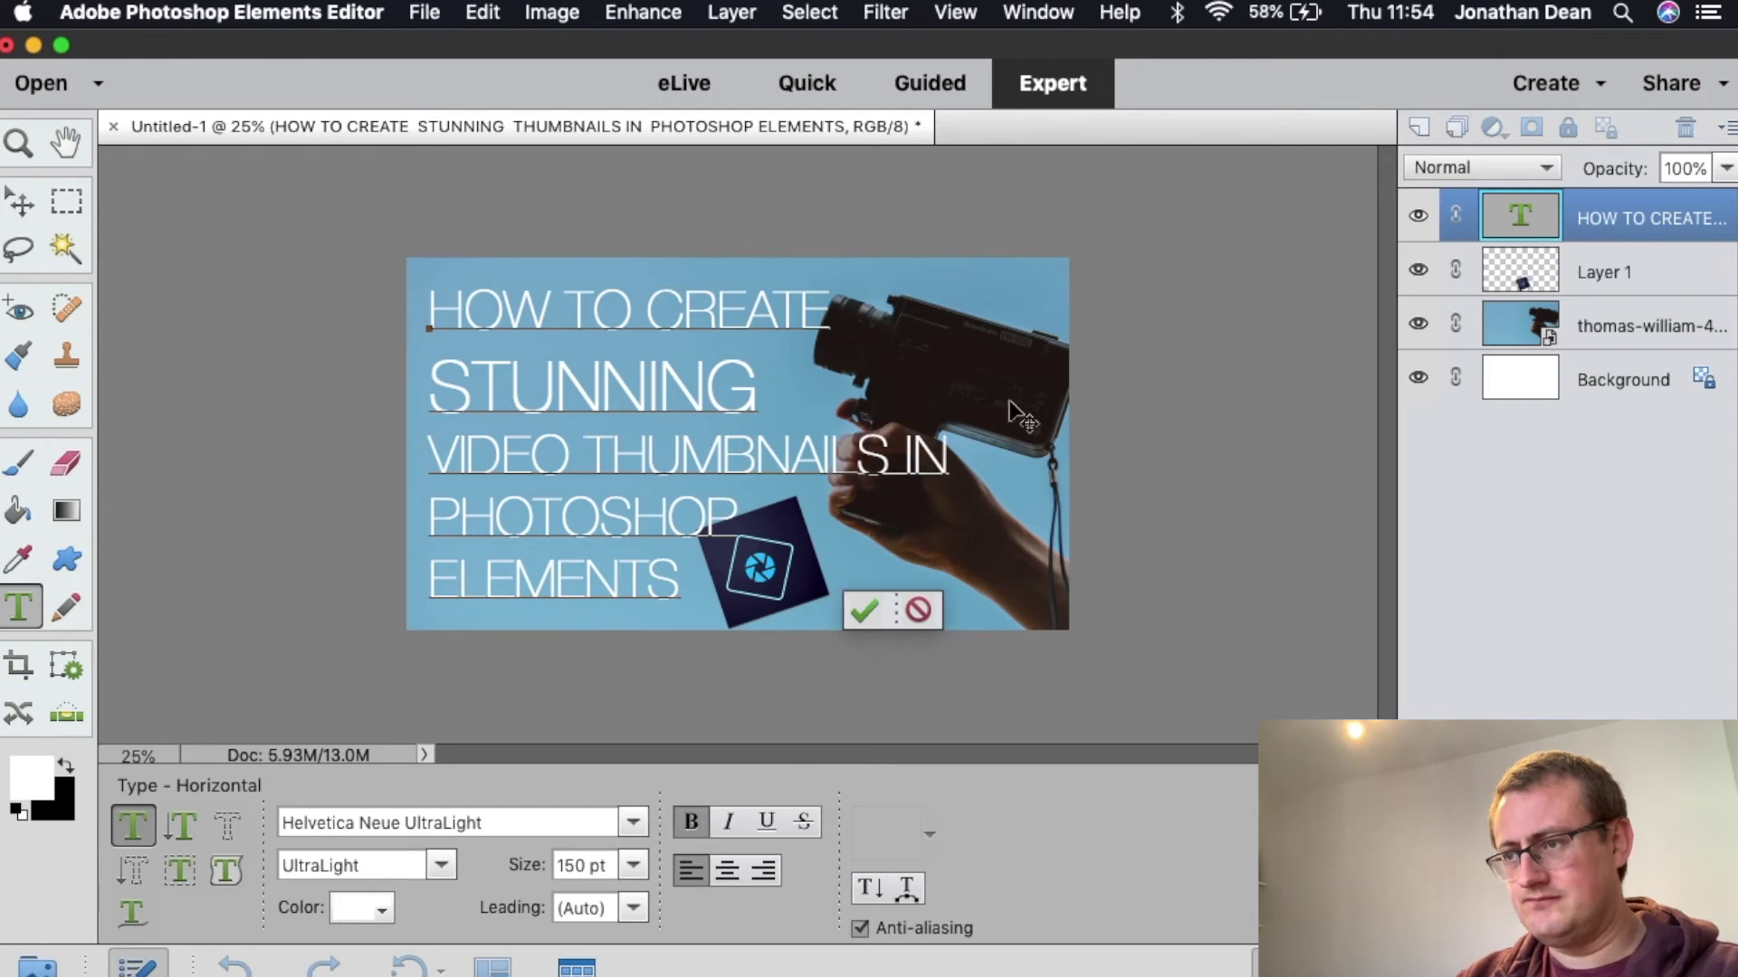
{"action": "left_click", "coordinate": [902, 457]}
{"action": "key", "text": "Return"}
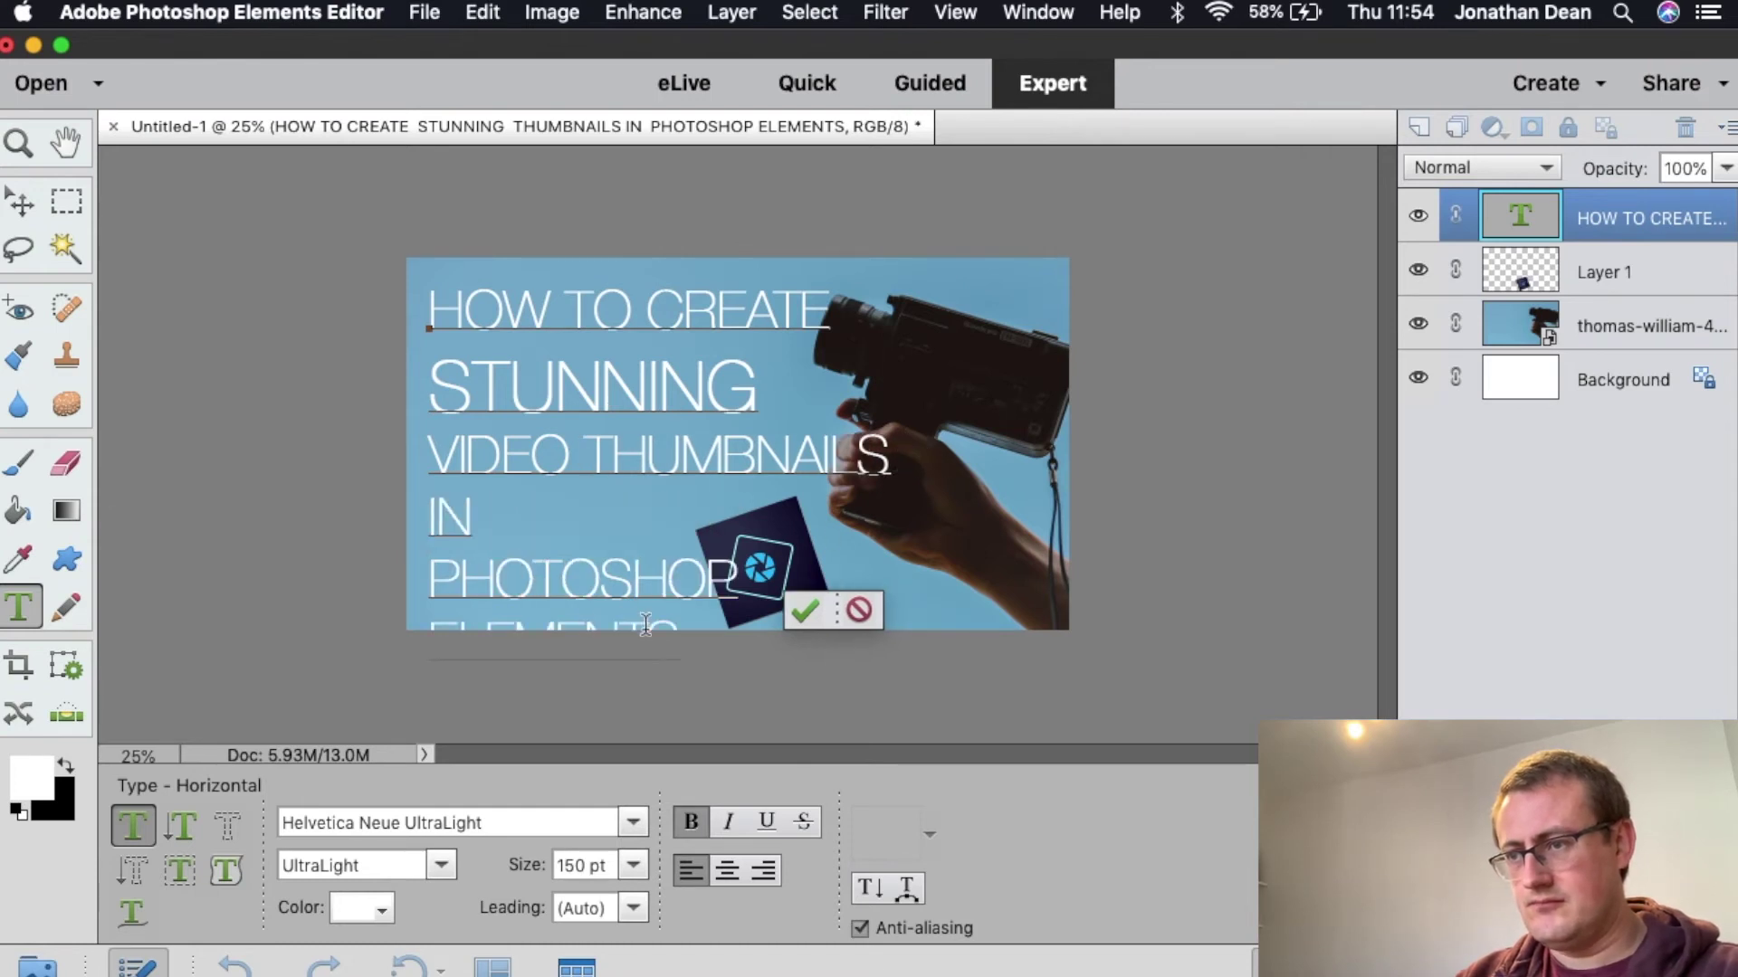
{"action": "key", "text": "BackSpace"}
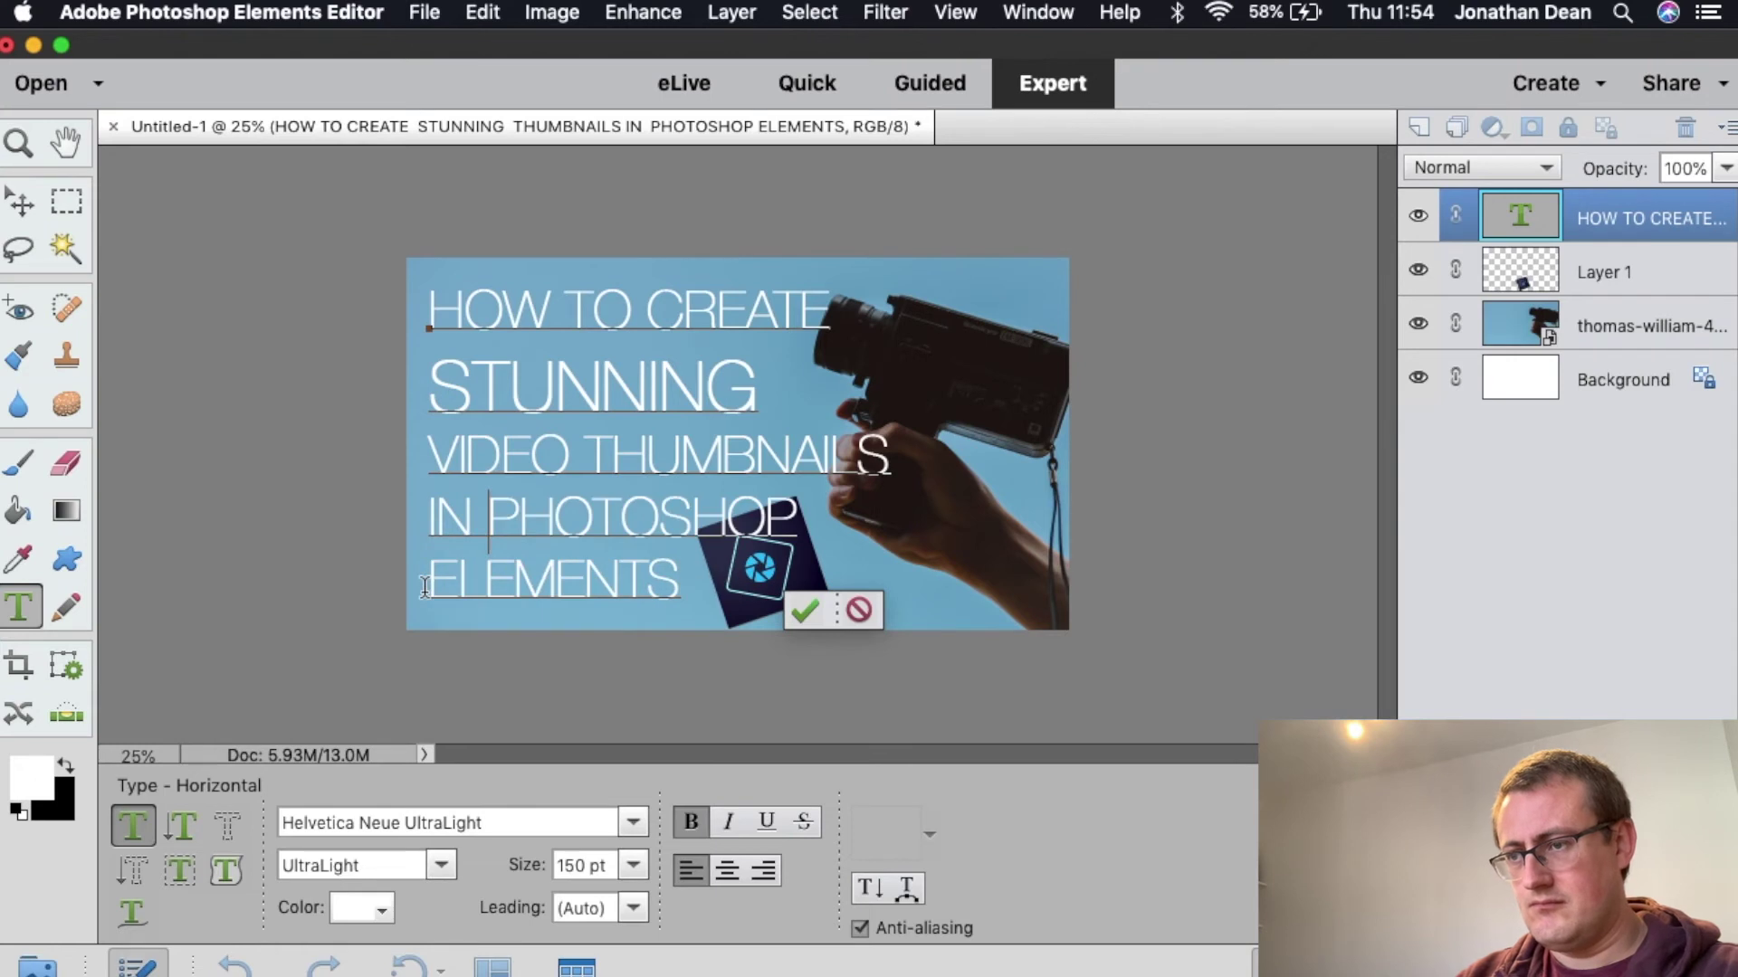
{"action": "left_click", "coordinate": [812, 606]}
Shift the logo square a little to the right.
{"action": "key", "text": "v"}
{"action": "left_click", "coordinate": [771, 618]}
{"action": "left_click_drag", "start_coordinate": [750, 612], "coordinate": [806, 611]}
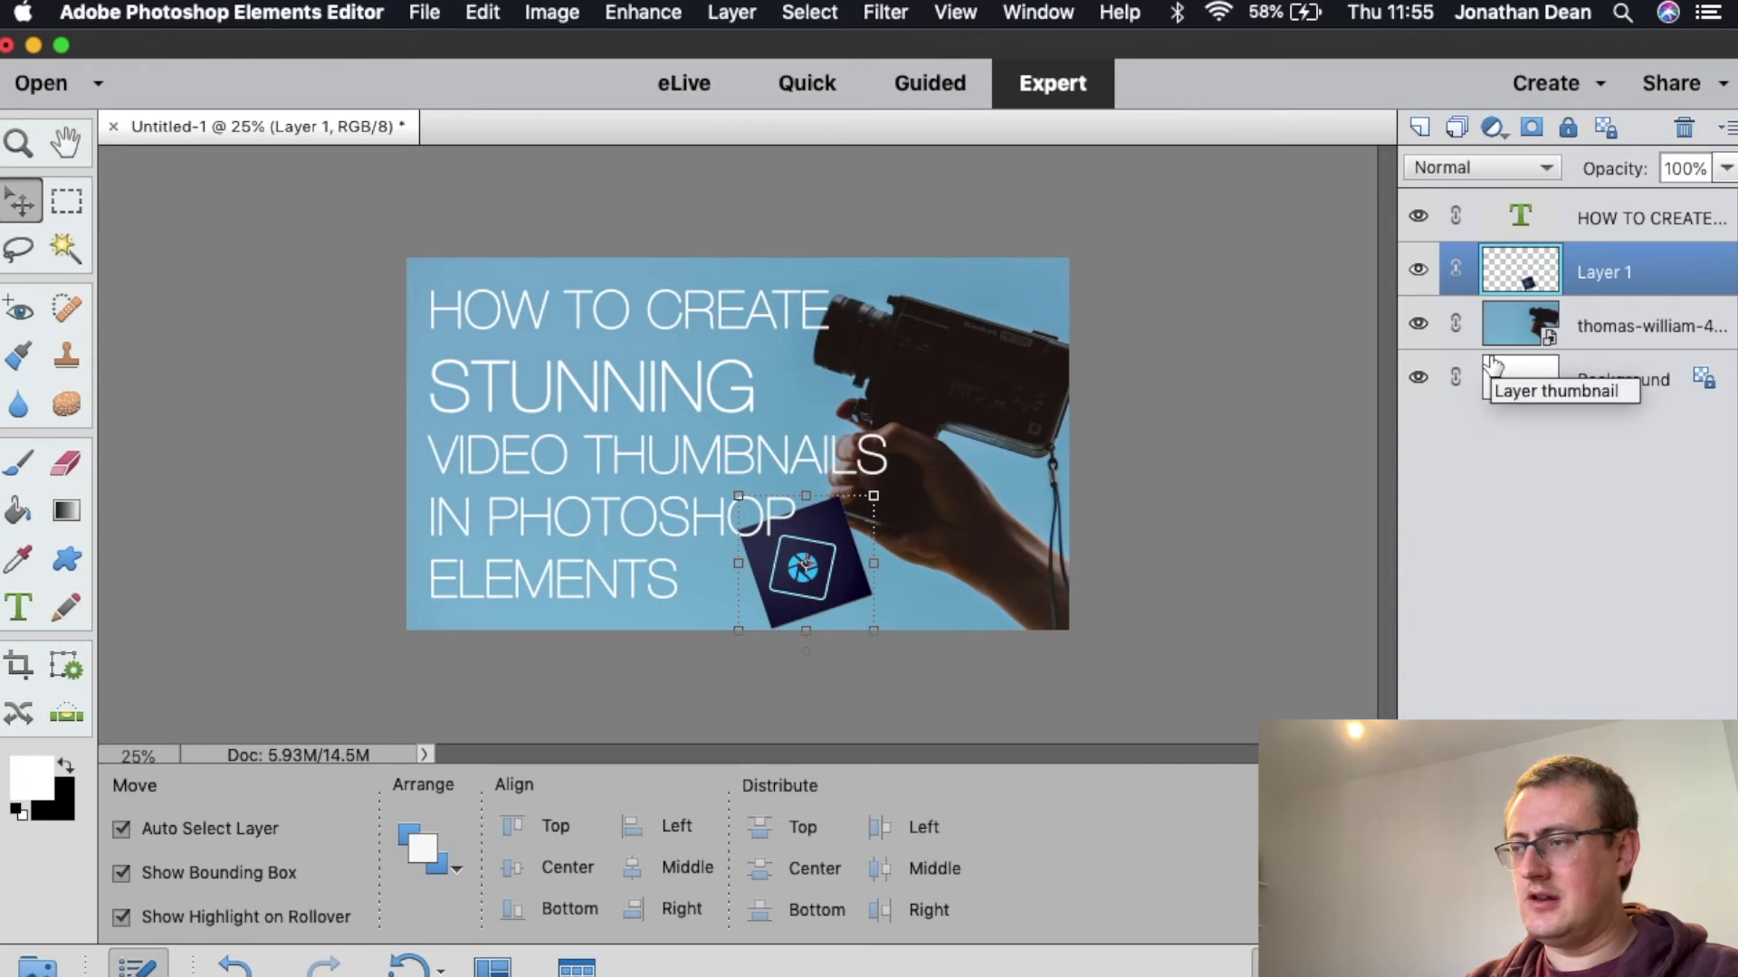
Duplicate the camera photo layer, mask the copy, and hide the logo, headline and original.
{"action": "left_click", "coordinate": [1417, 268]}
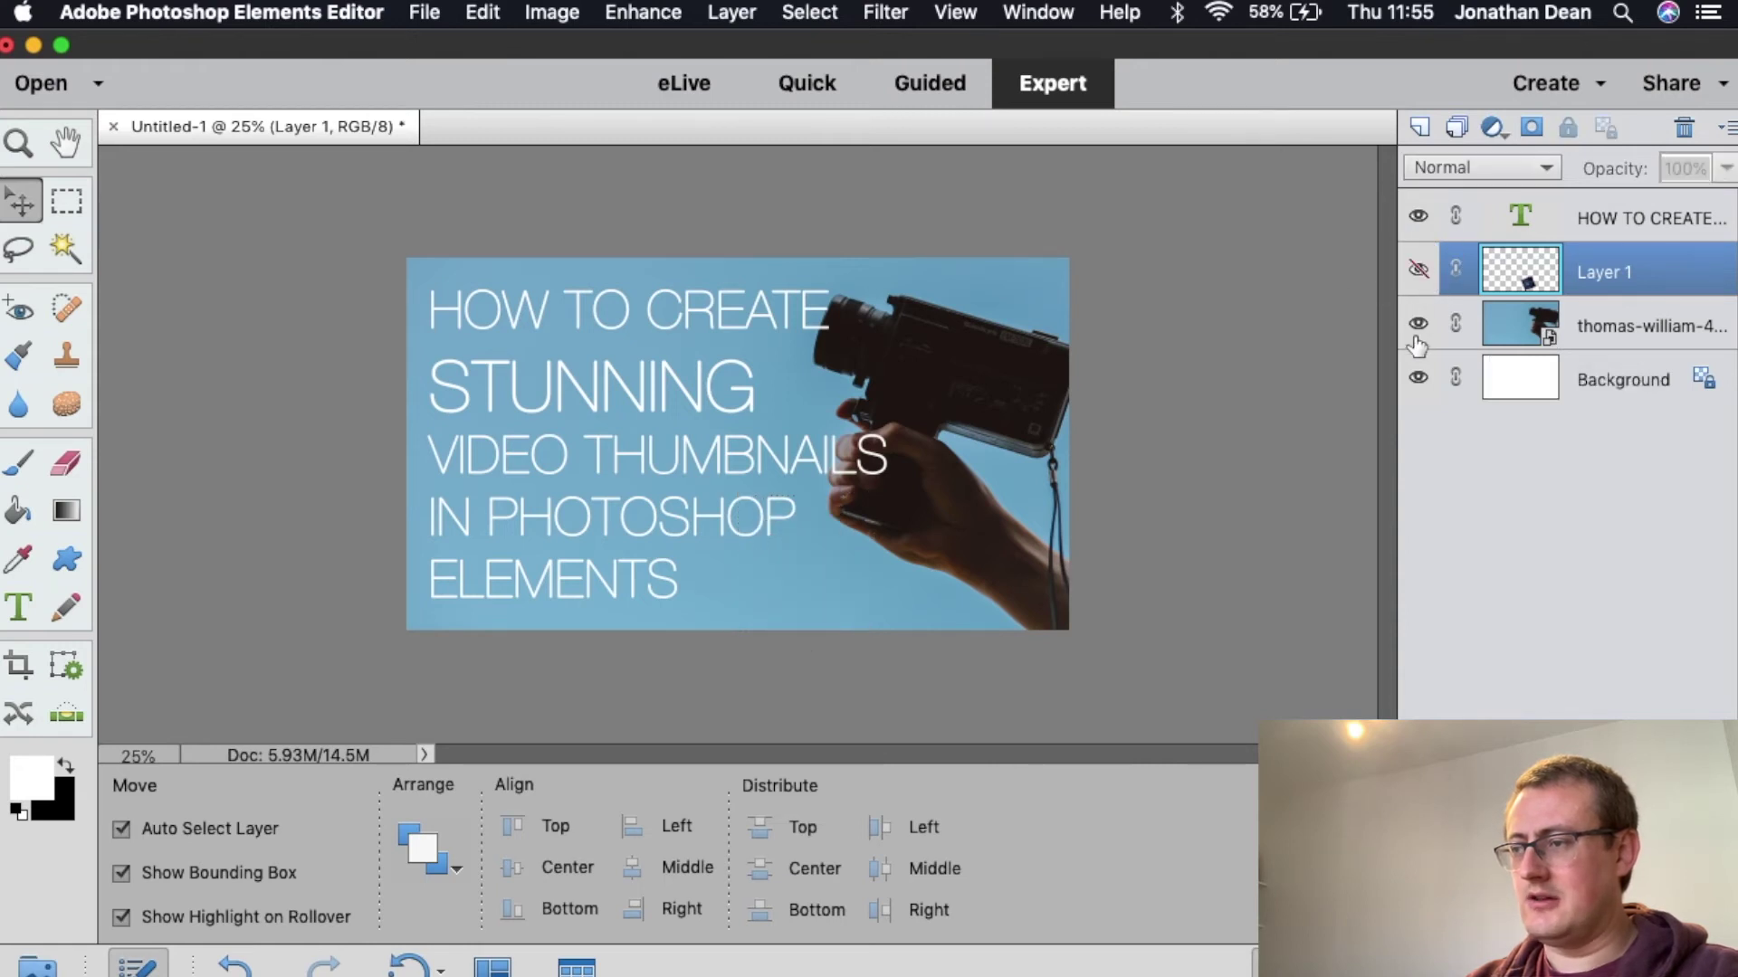
{"action": "left_click", "coordinate": [1419, 326]}
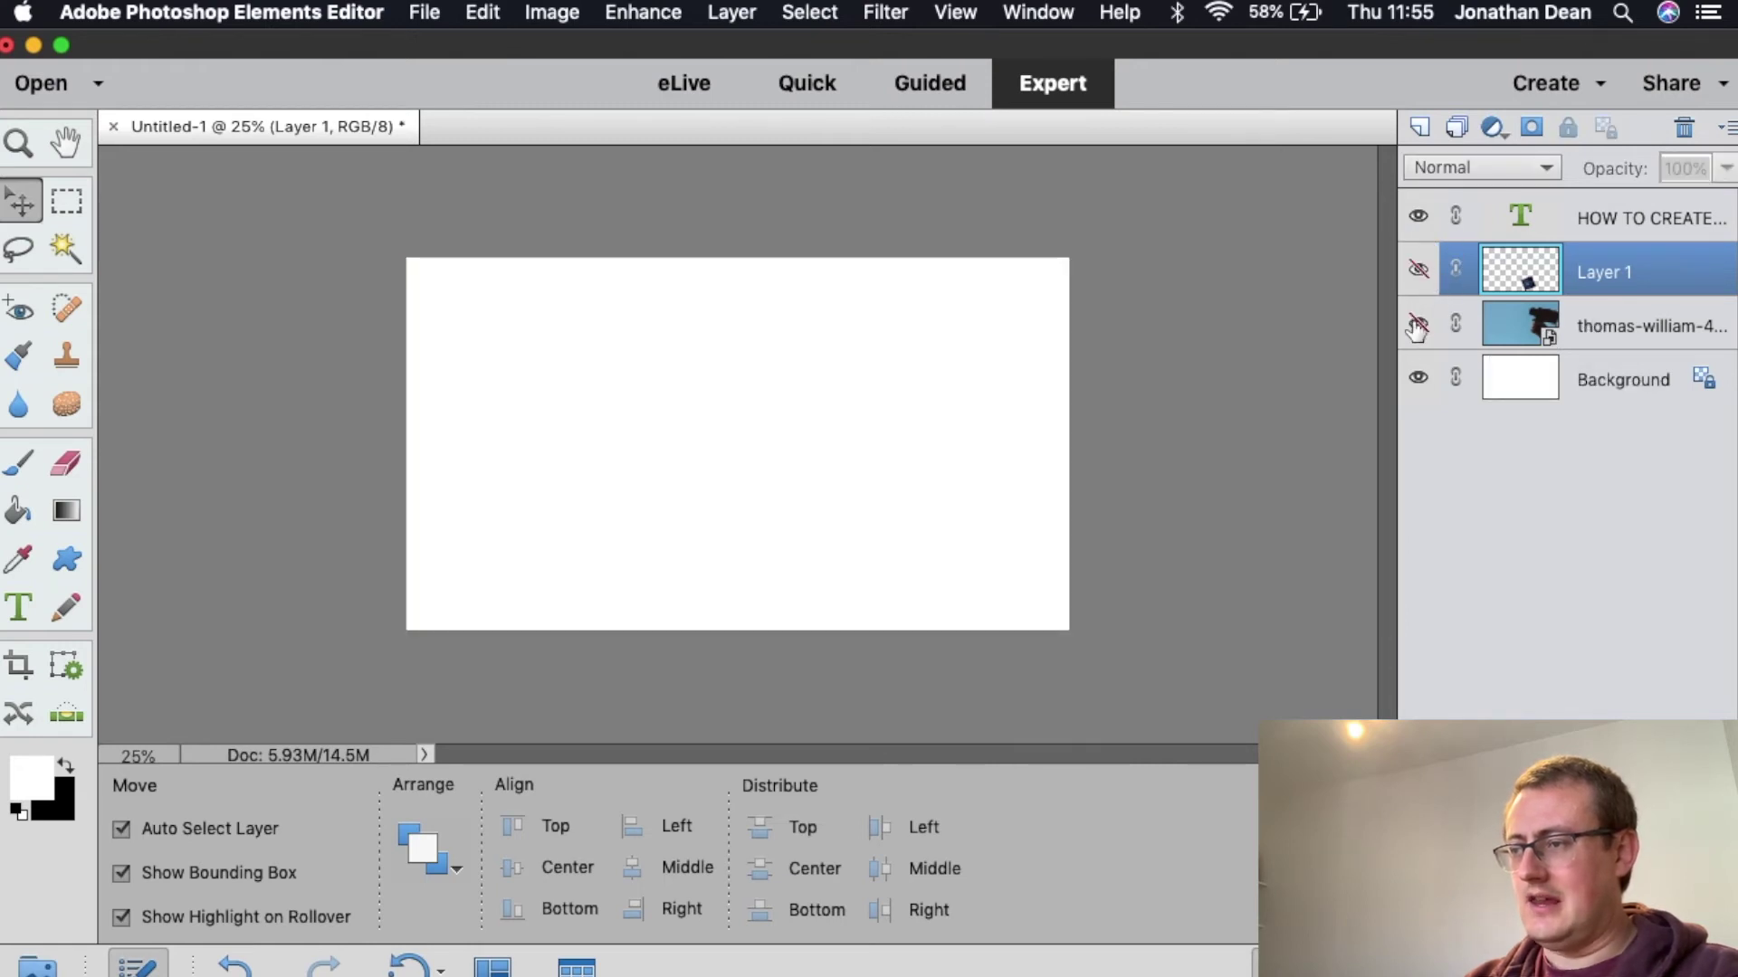
{"action": "left_click", "coordinate": [1407, 324]}
{"action": "left_click", "coordinate": [1584, 341]}
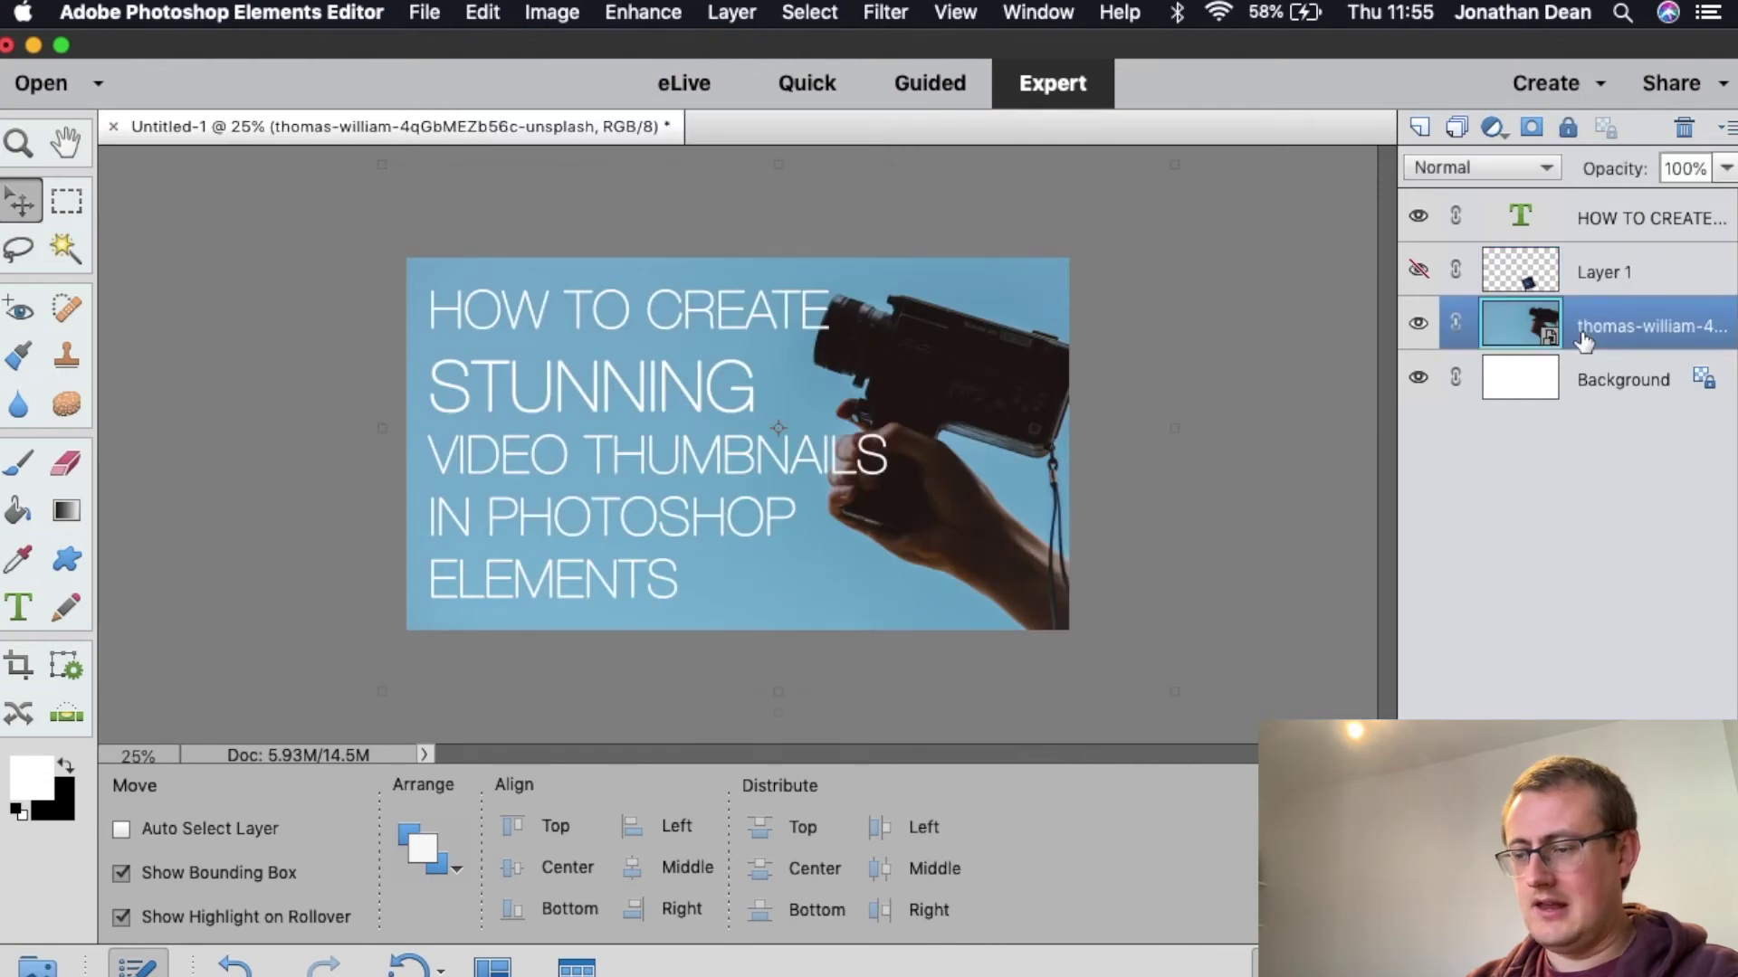
{"action": "key", "text": "super+j"}
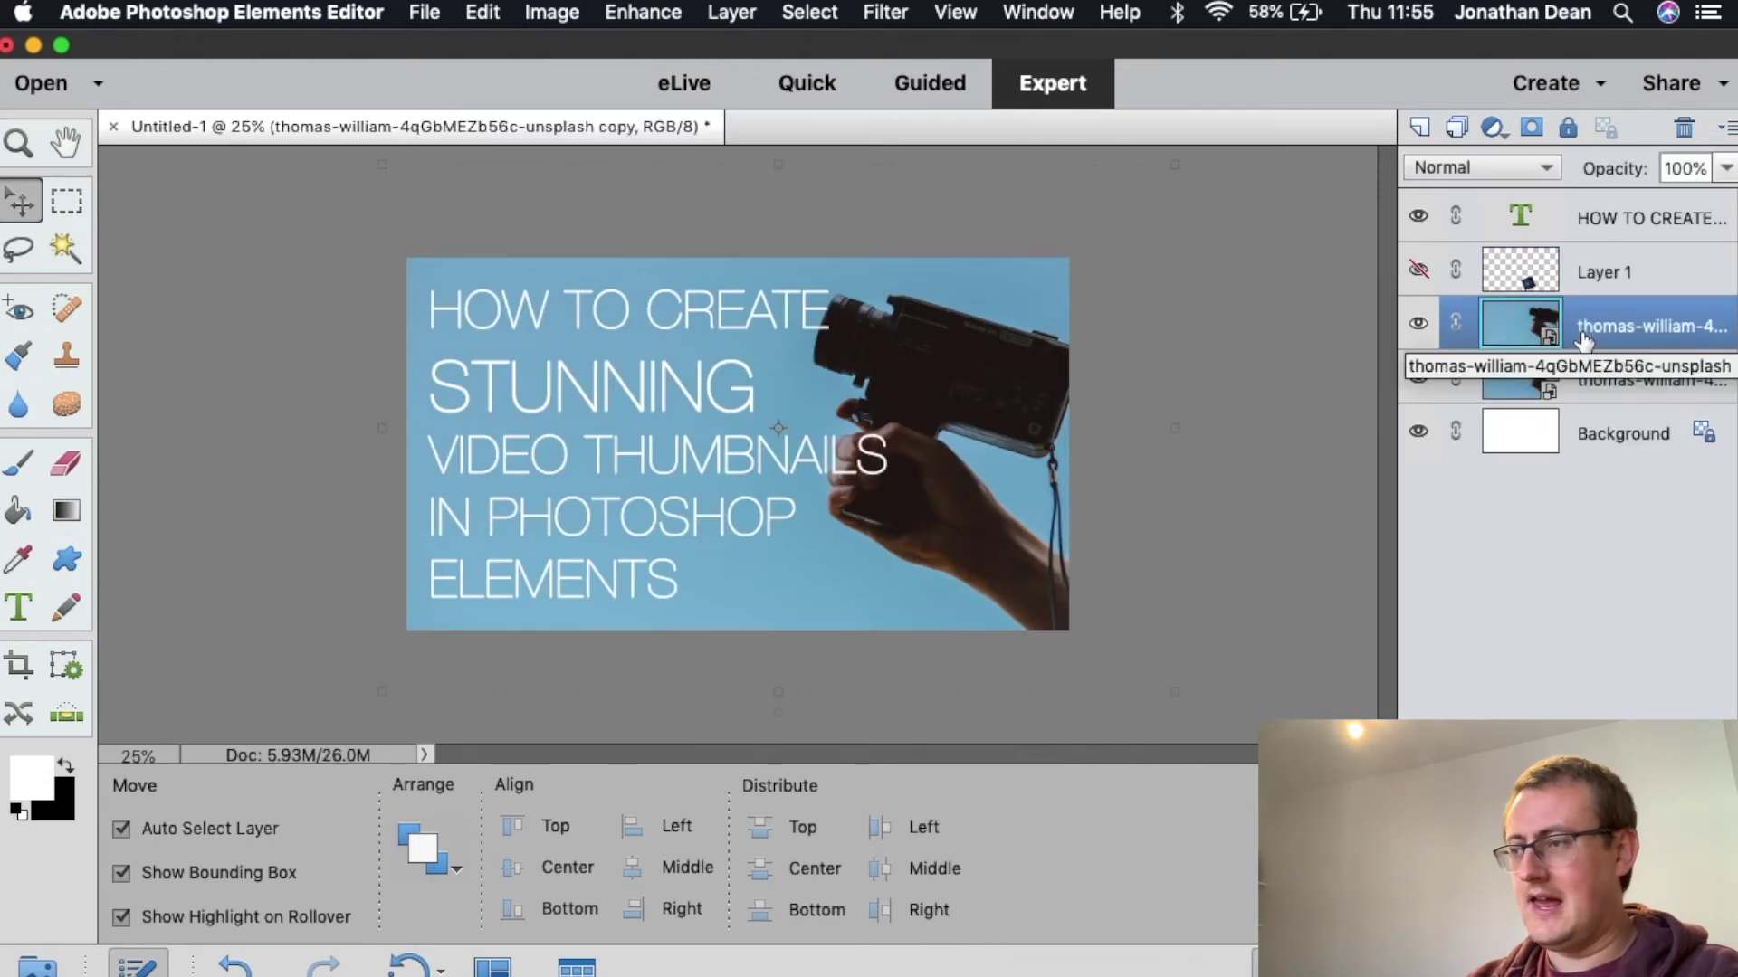
{"action": "left_click", "coordinate": [1542, 132]}
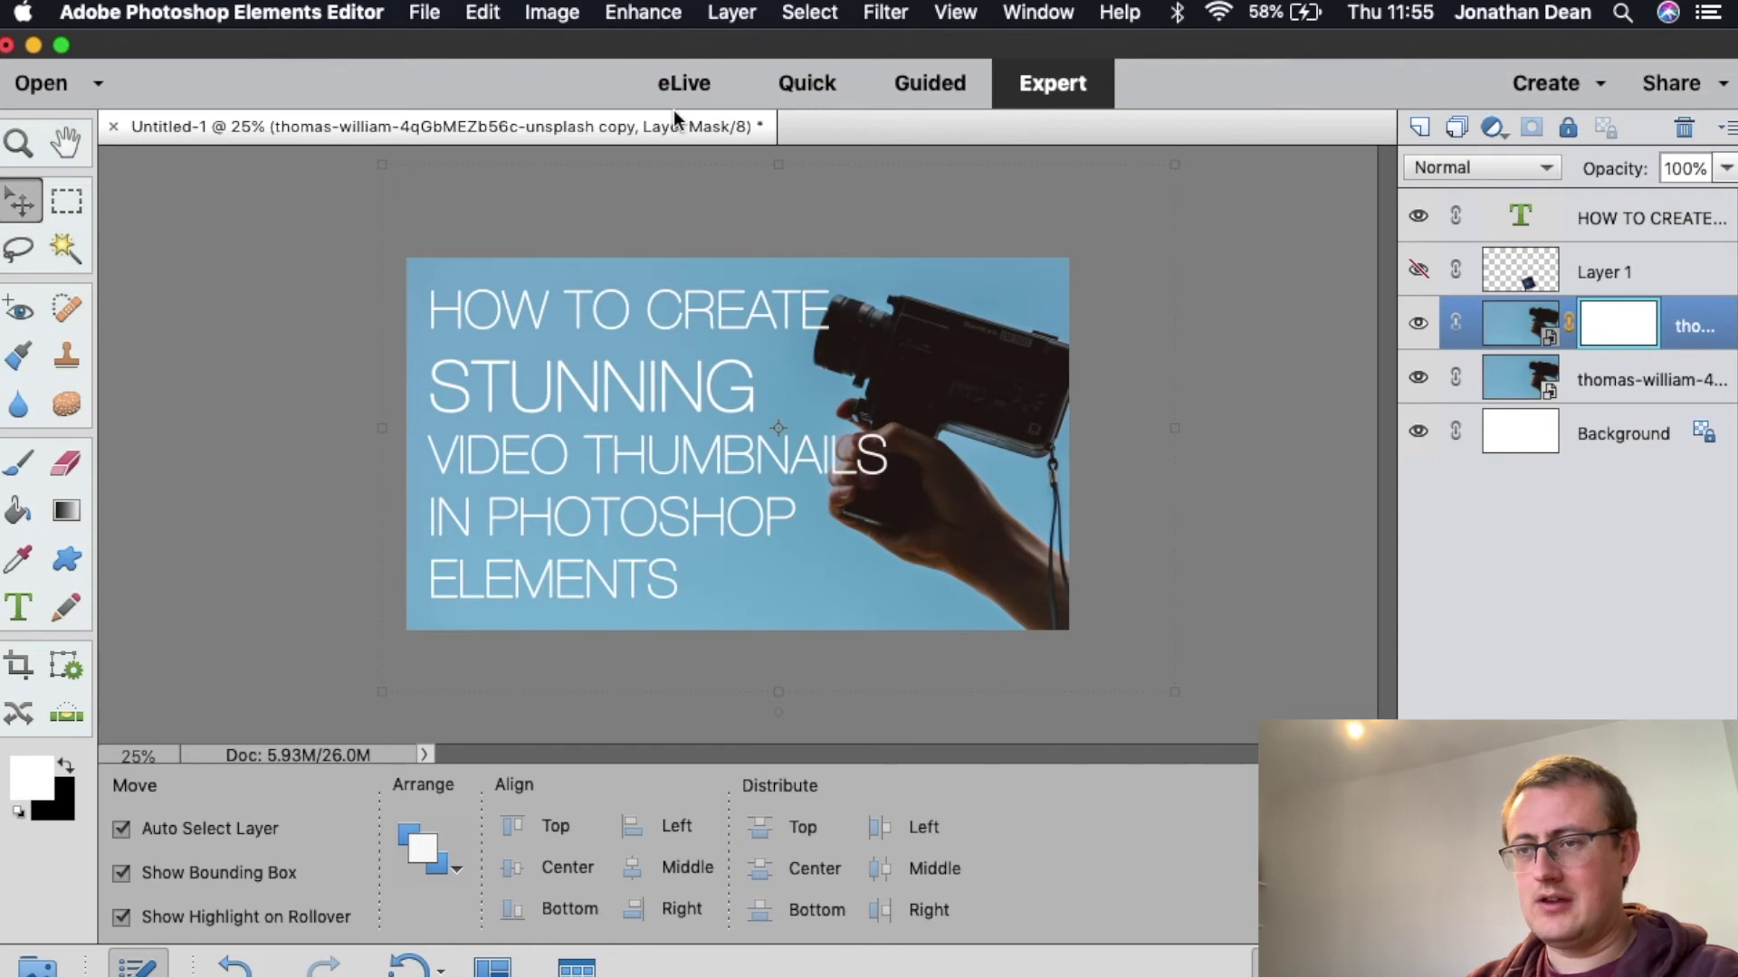
{"action": "left_click", "coordinate": [1419, 380]}
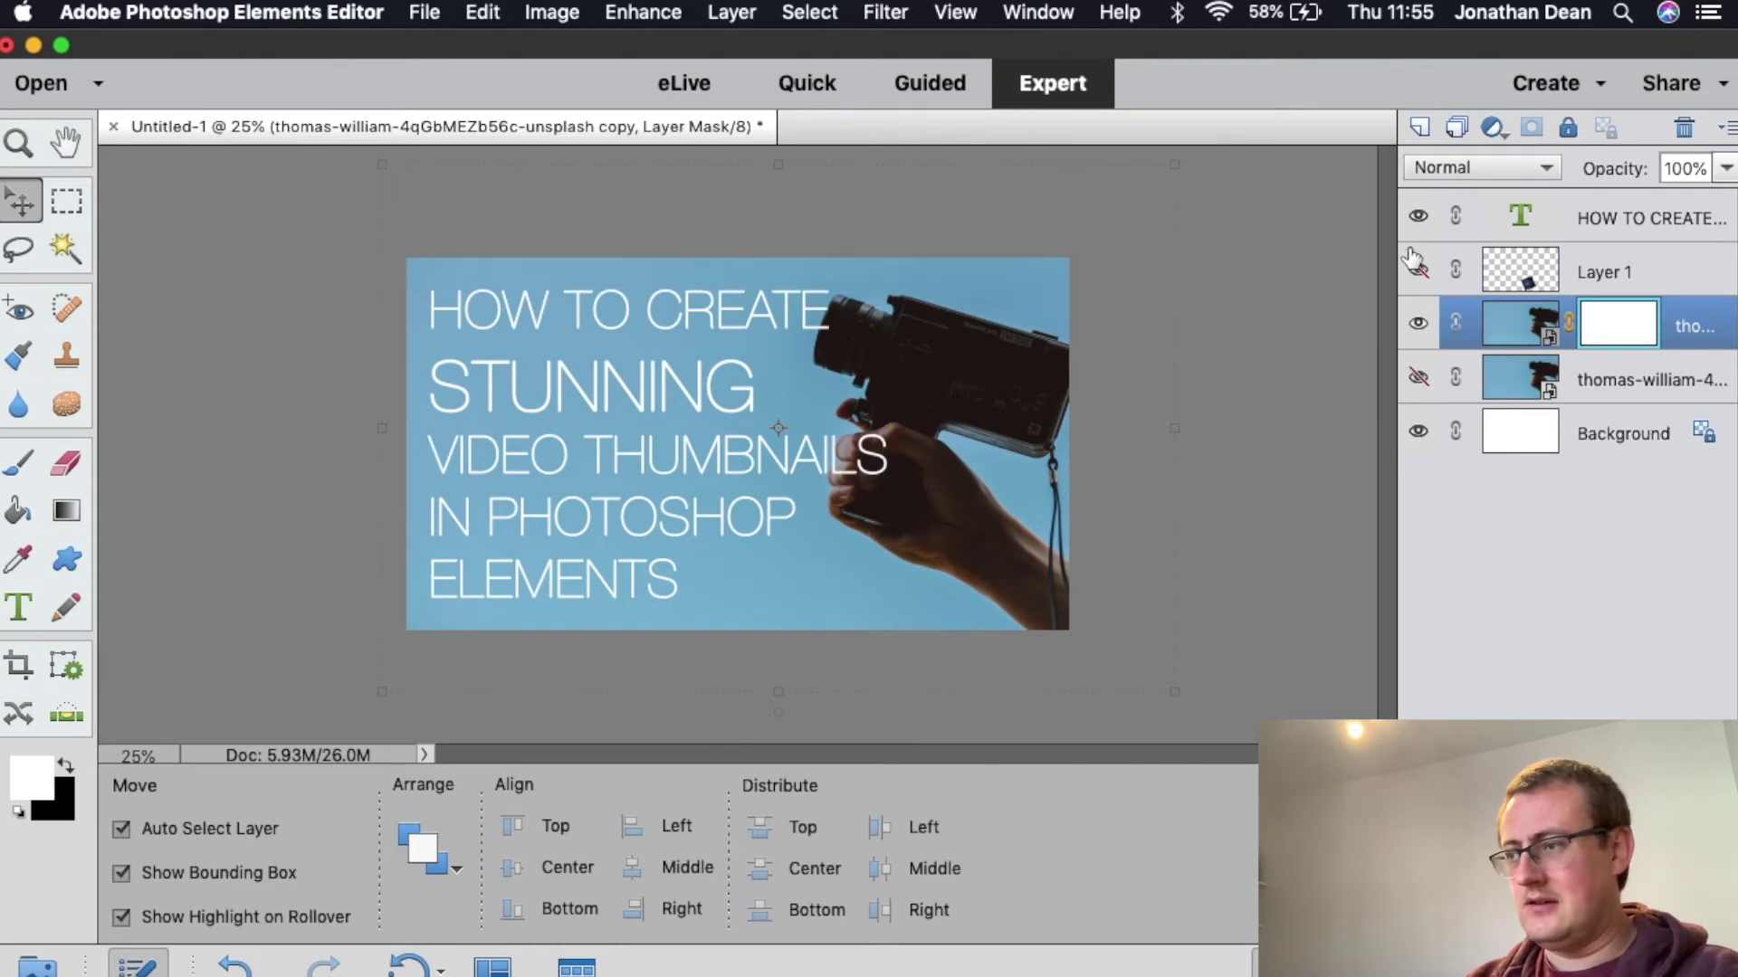
{"action": "left_click", "coordinate": [1418, 216]}
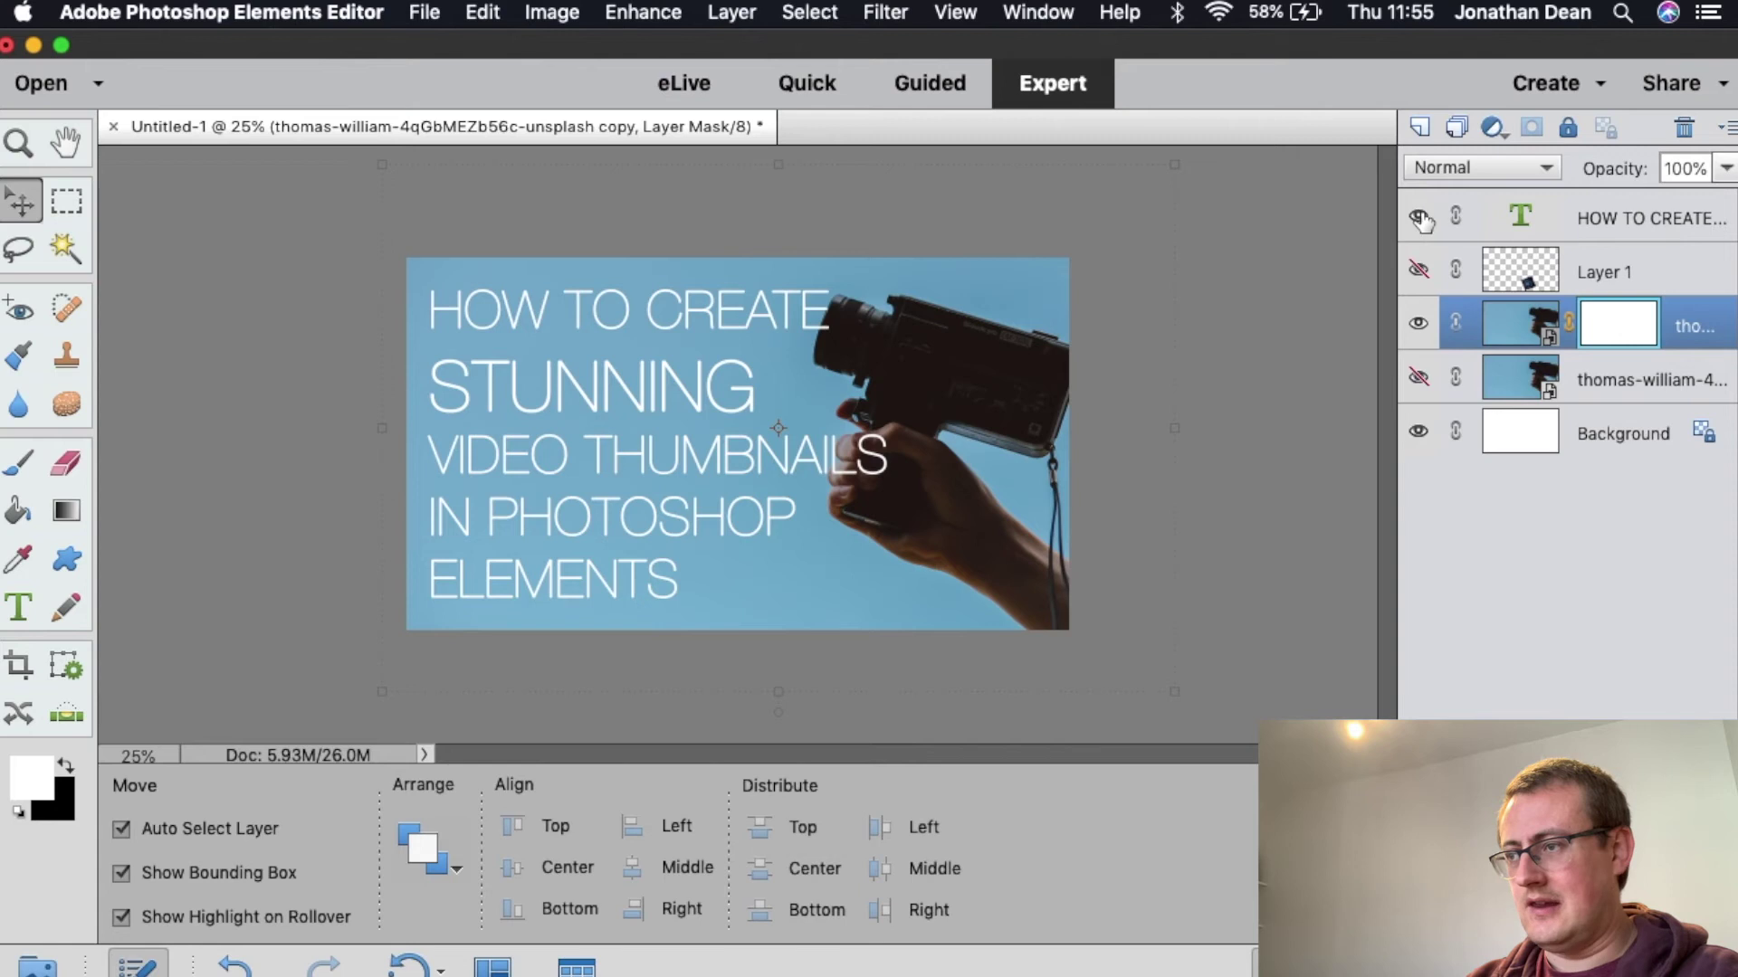
Draw a right-to-left gradient on the copy's mask so its left side fades to white.
{"action": "left_click", "coordinate": [66, 514]}
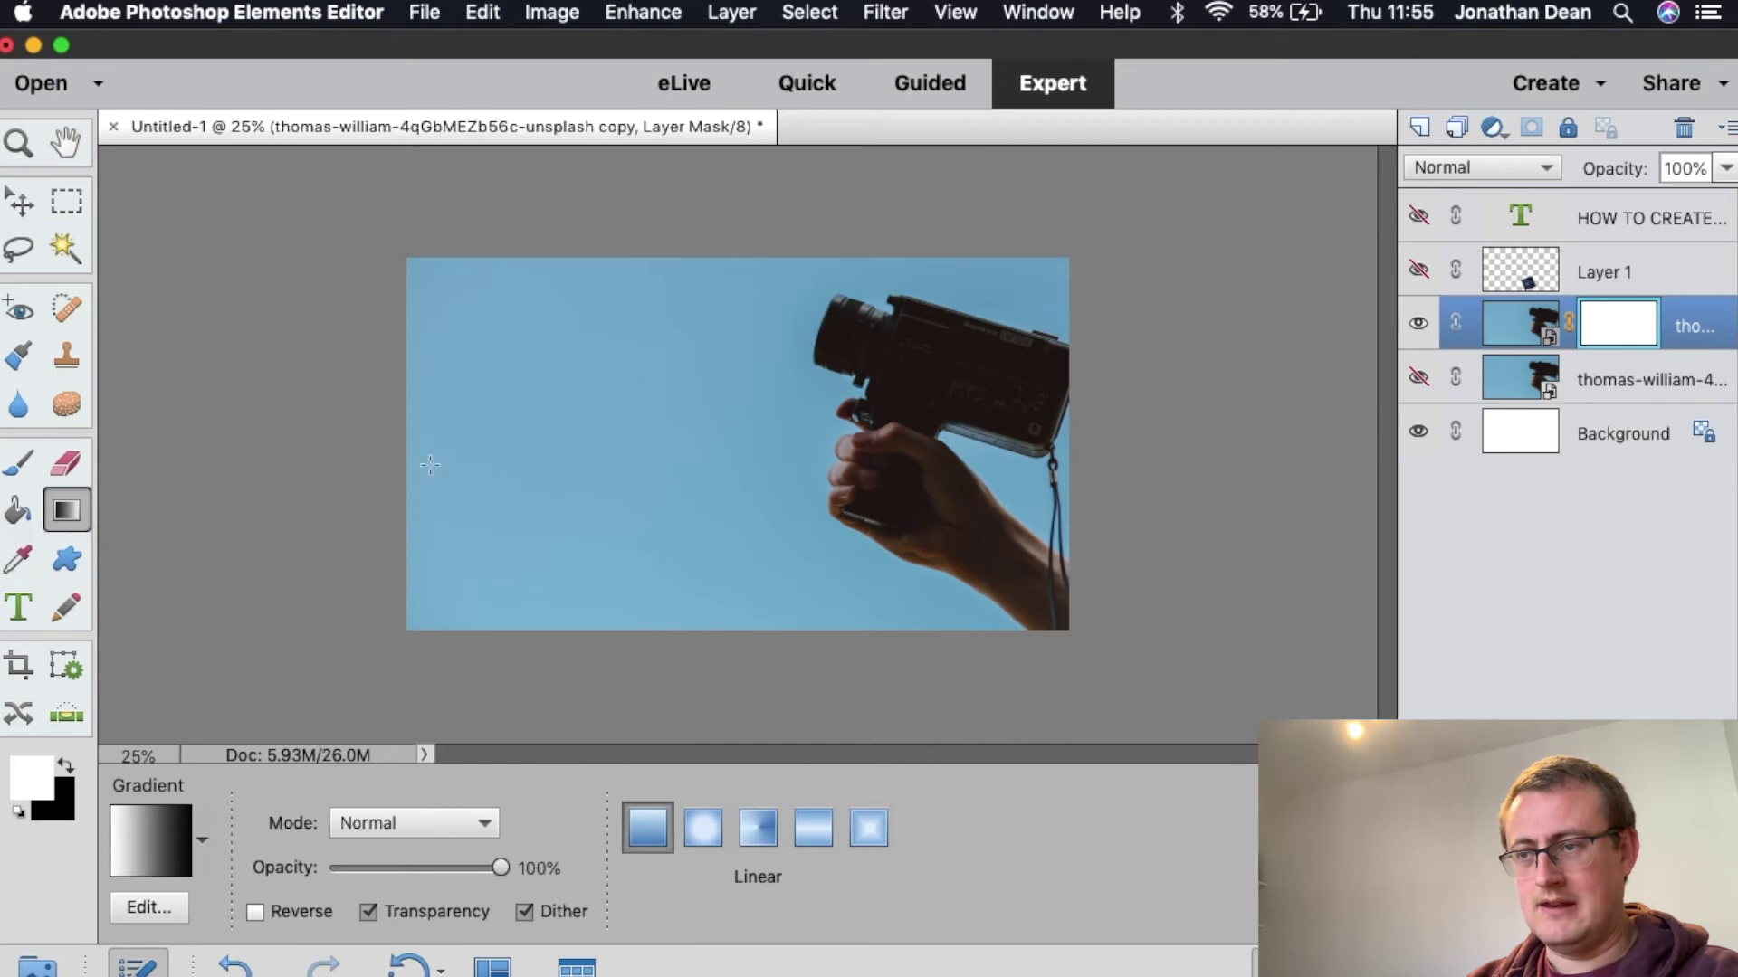
{"action": "left_click_drag", "start_coordinate": [781, 442], "coordinate": [338, 442]}
{"action": "left_click_drag", "start_coordinate": [921, 457], "coordinate": [404, 448]}
{"action": "left_click_drag", "start_coordinate": [912, 467], "coordinate": [380, 452]}
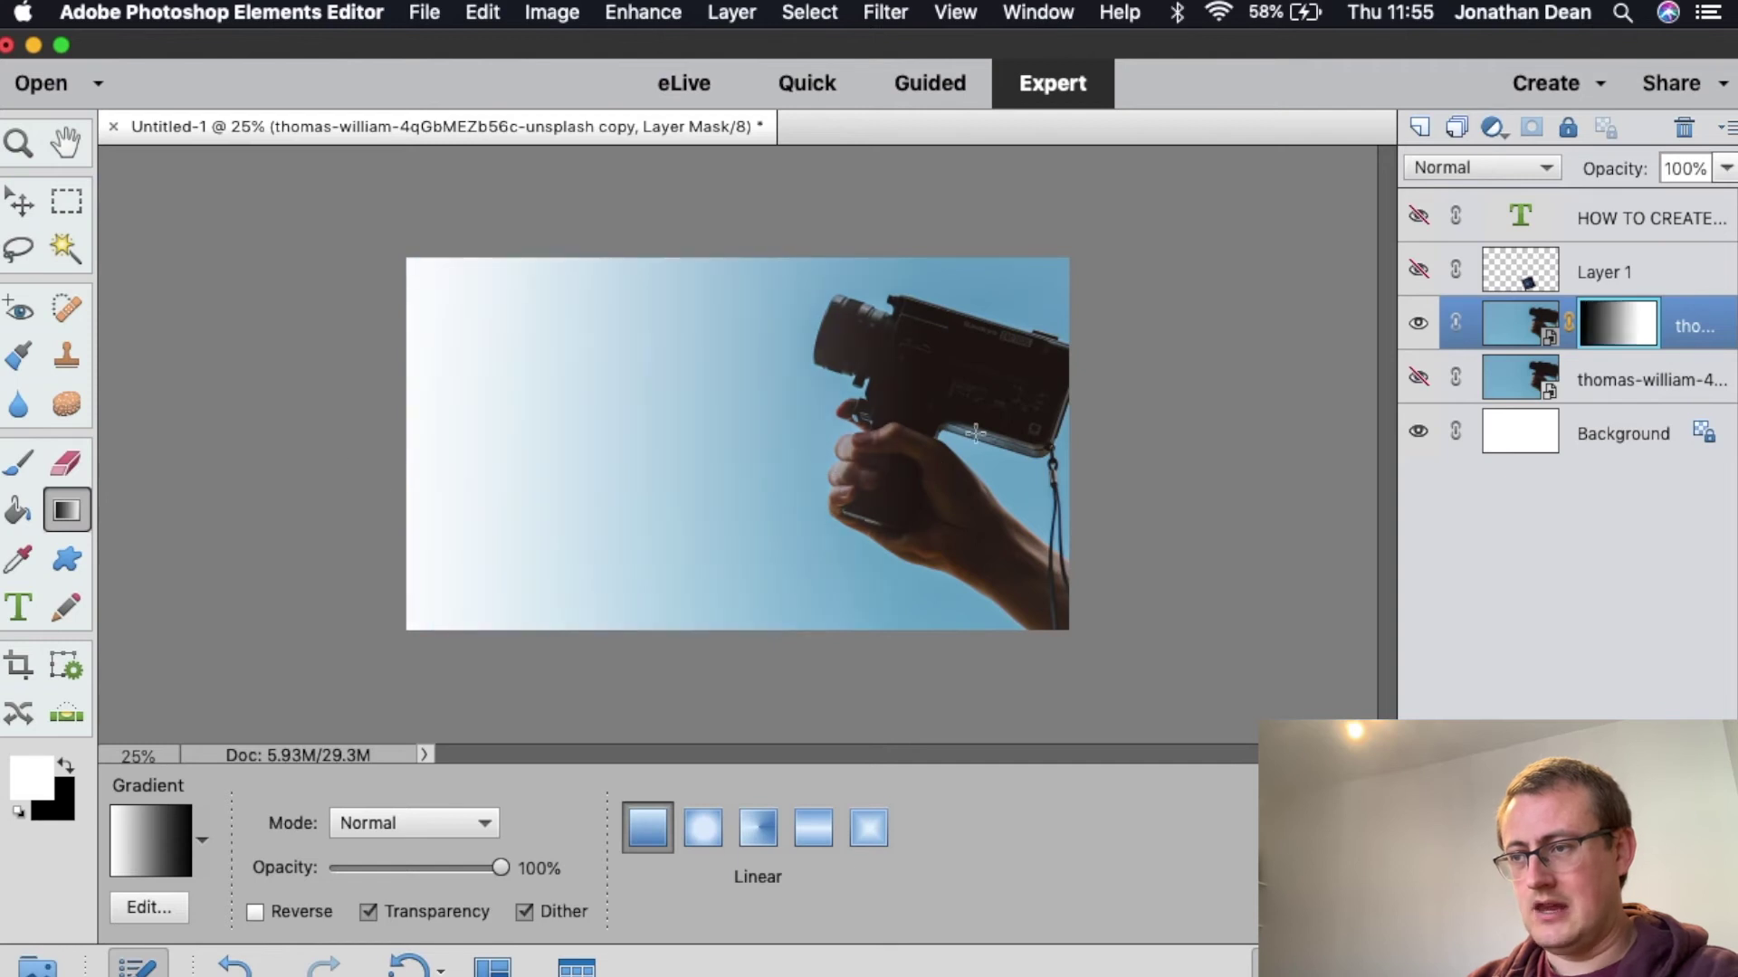
{"action": "left_click_drag", "start_coordinate": [882, 481], "coordinate": [440, 491]}
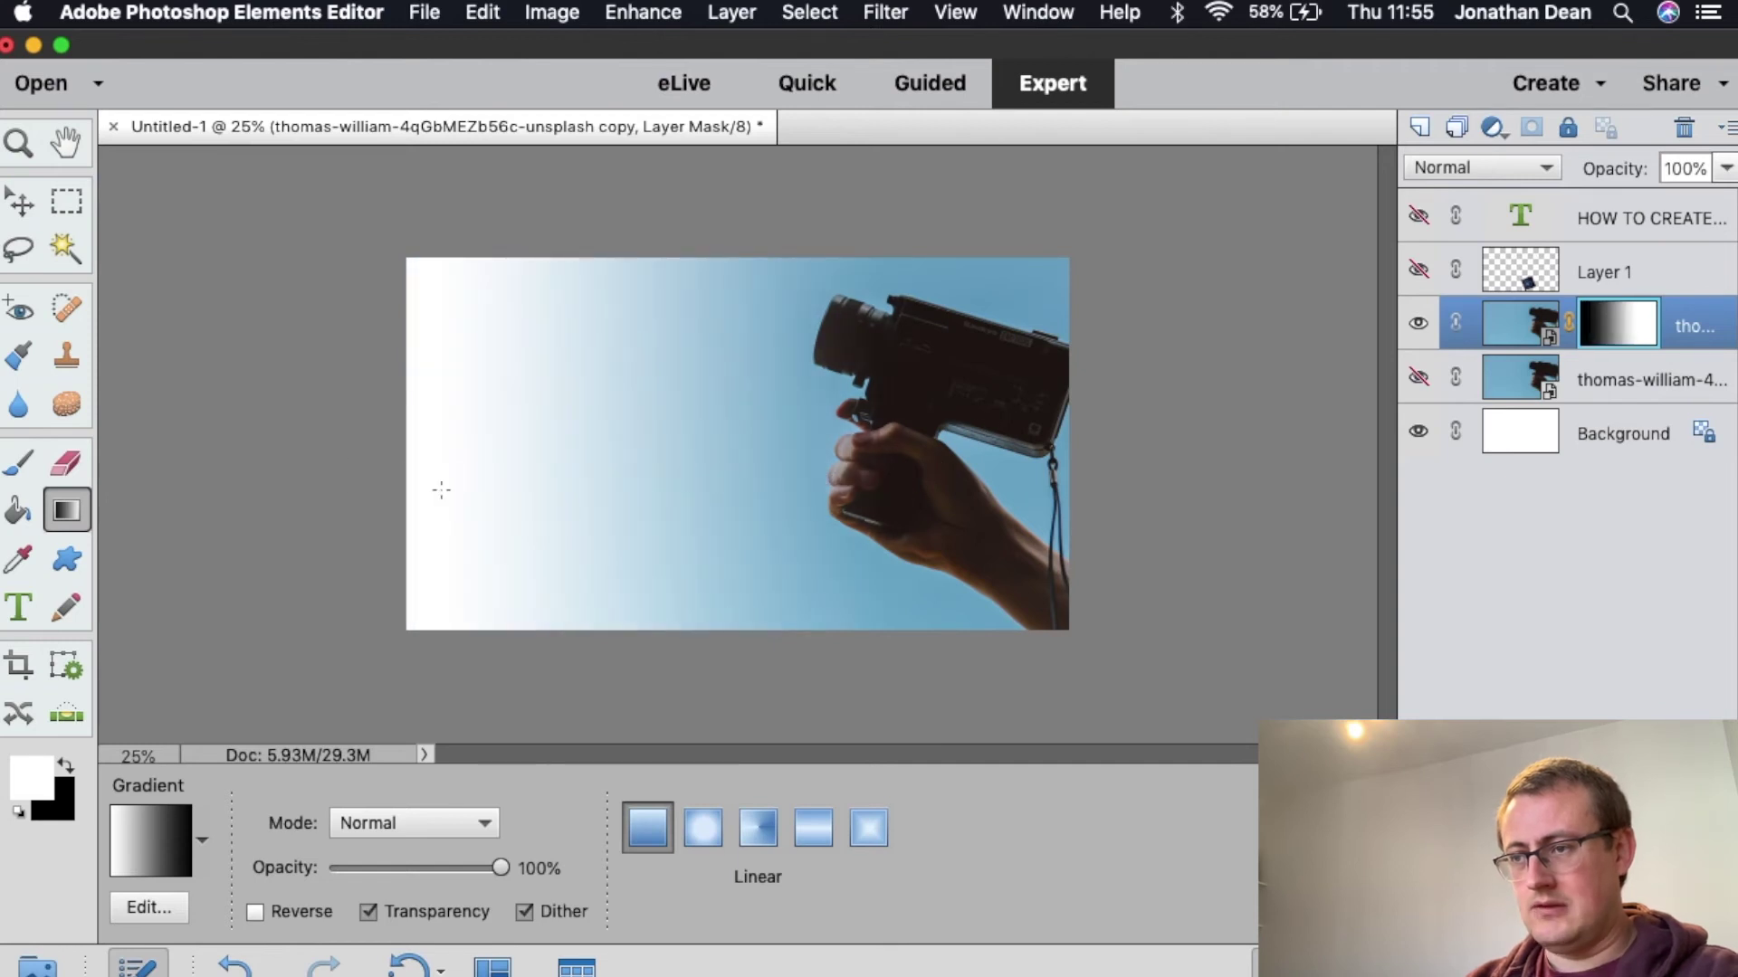
Show the logo, original photo and headline layers again.
{"action": "left_click", "coordinate": [1412, 270]}
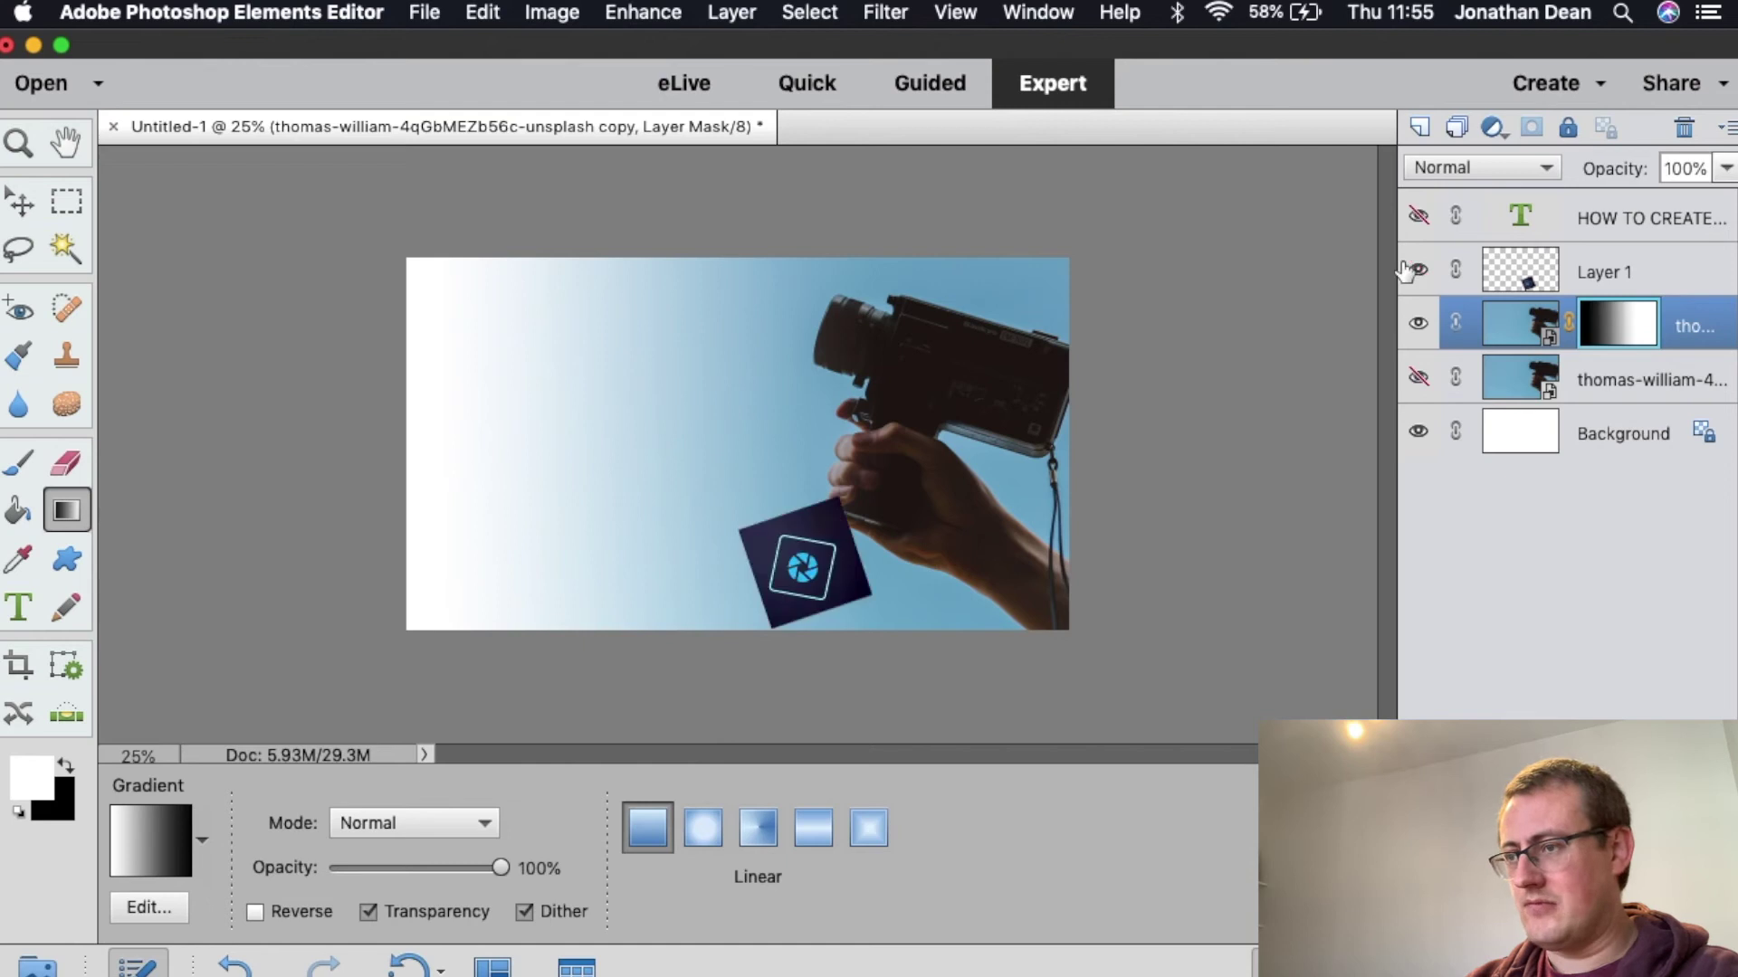
{"action": "left_click", "coordinate": [1418, 378]}
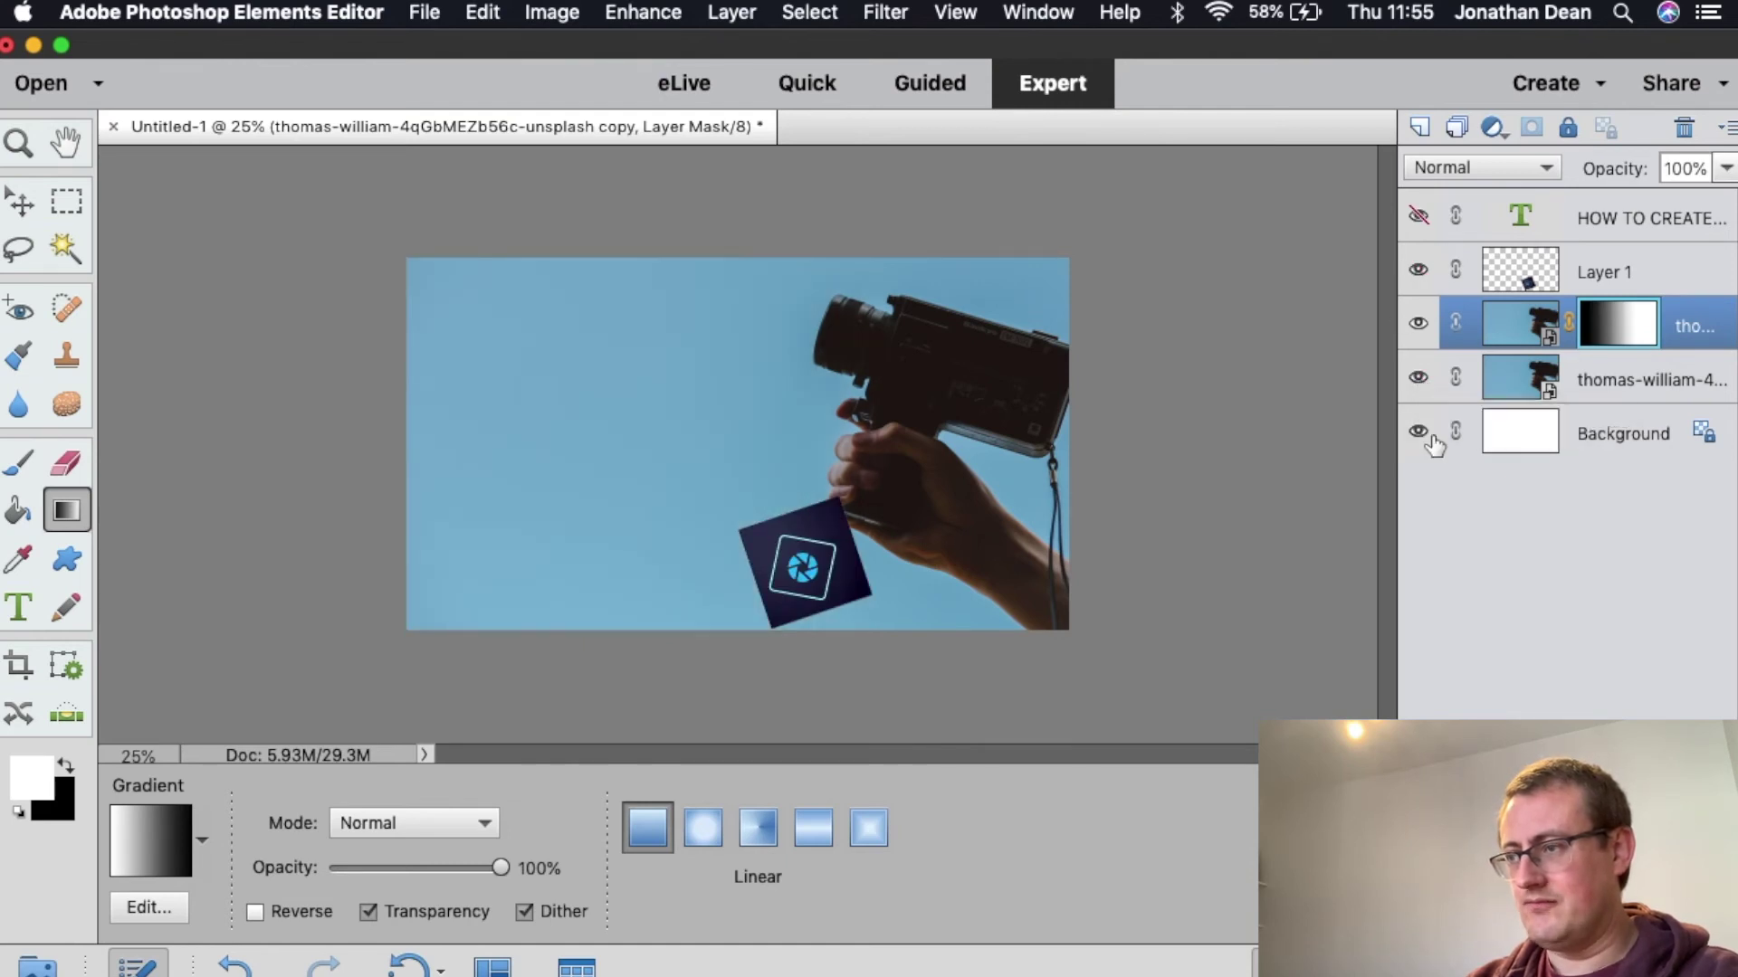
{"action": "left_click", "coordinate": [1418, 217]}
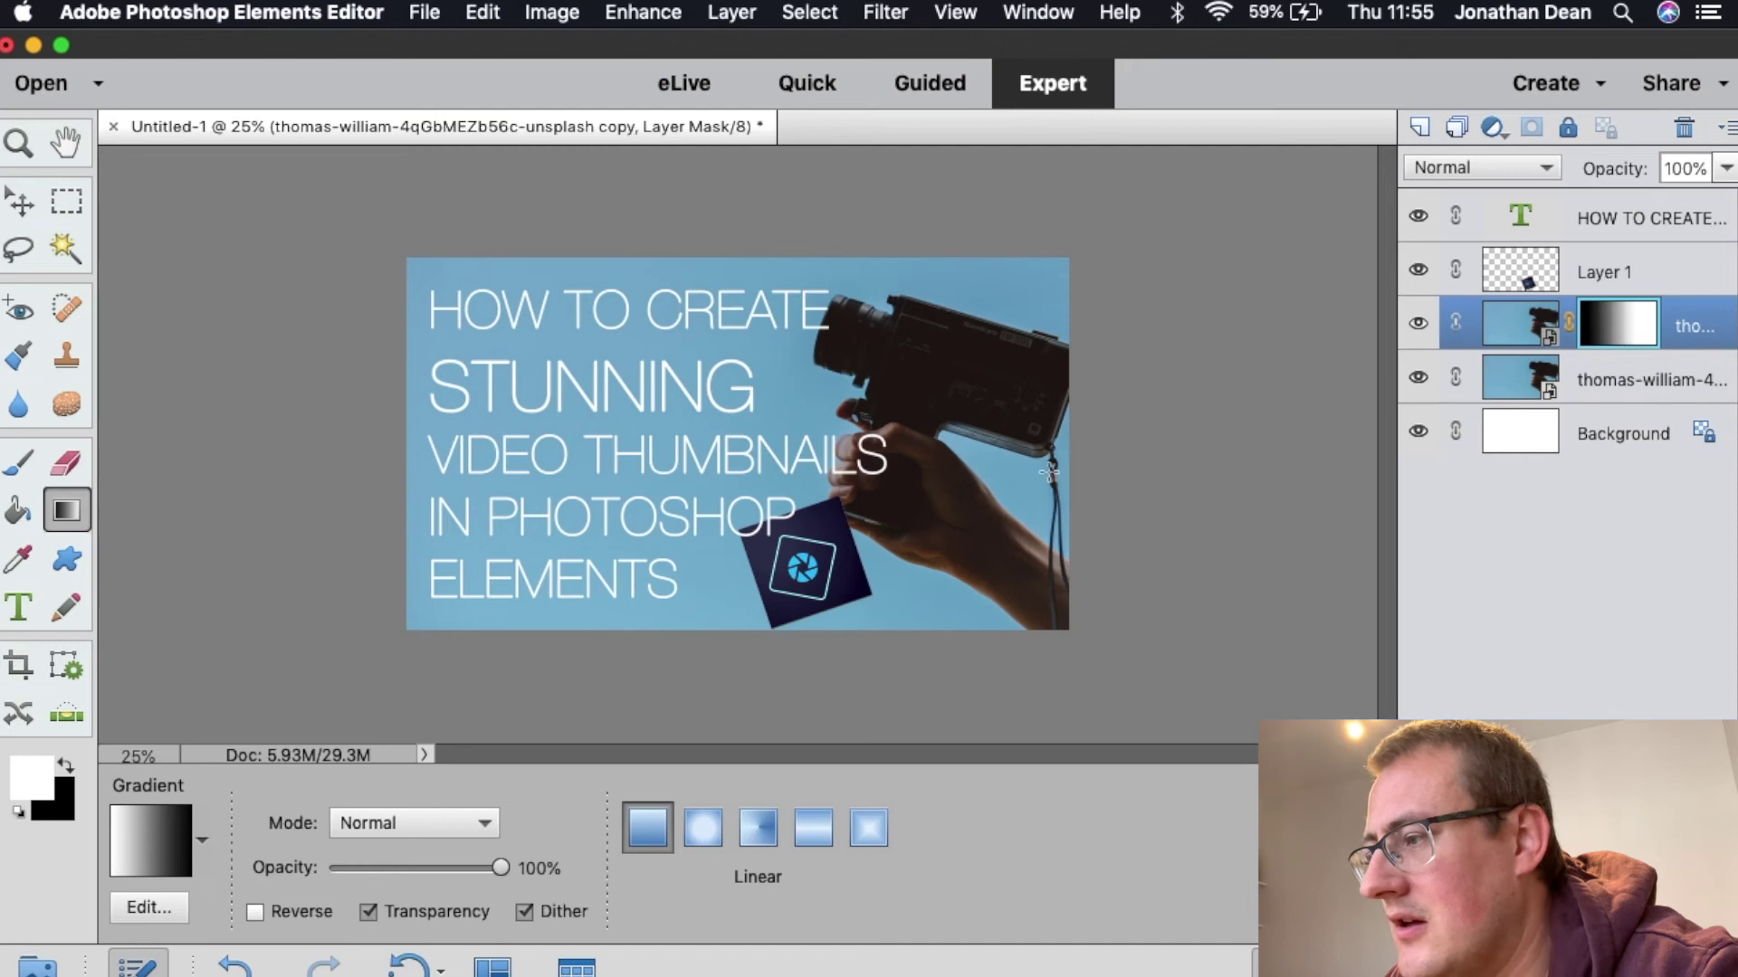
{"action": "left_click", "coordinate": [1670, 384]}
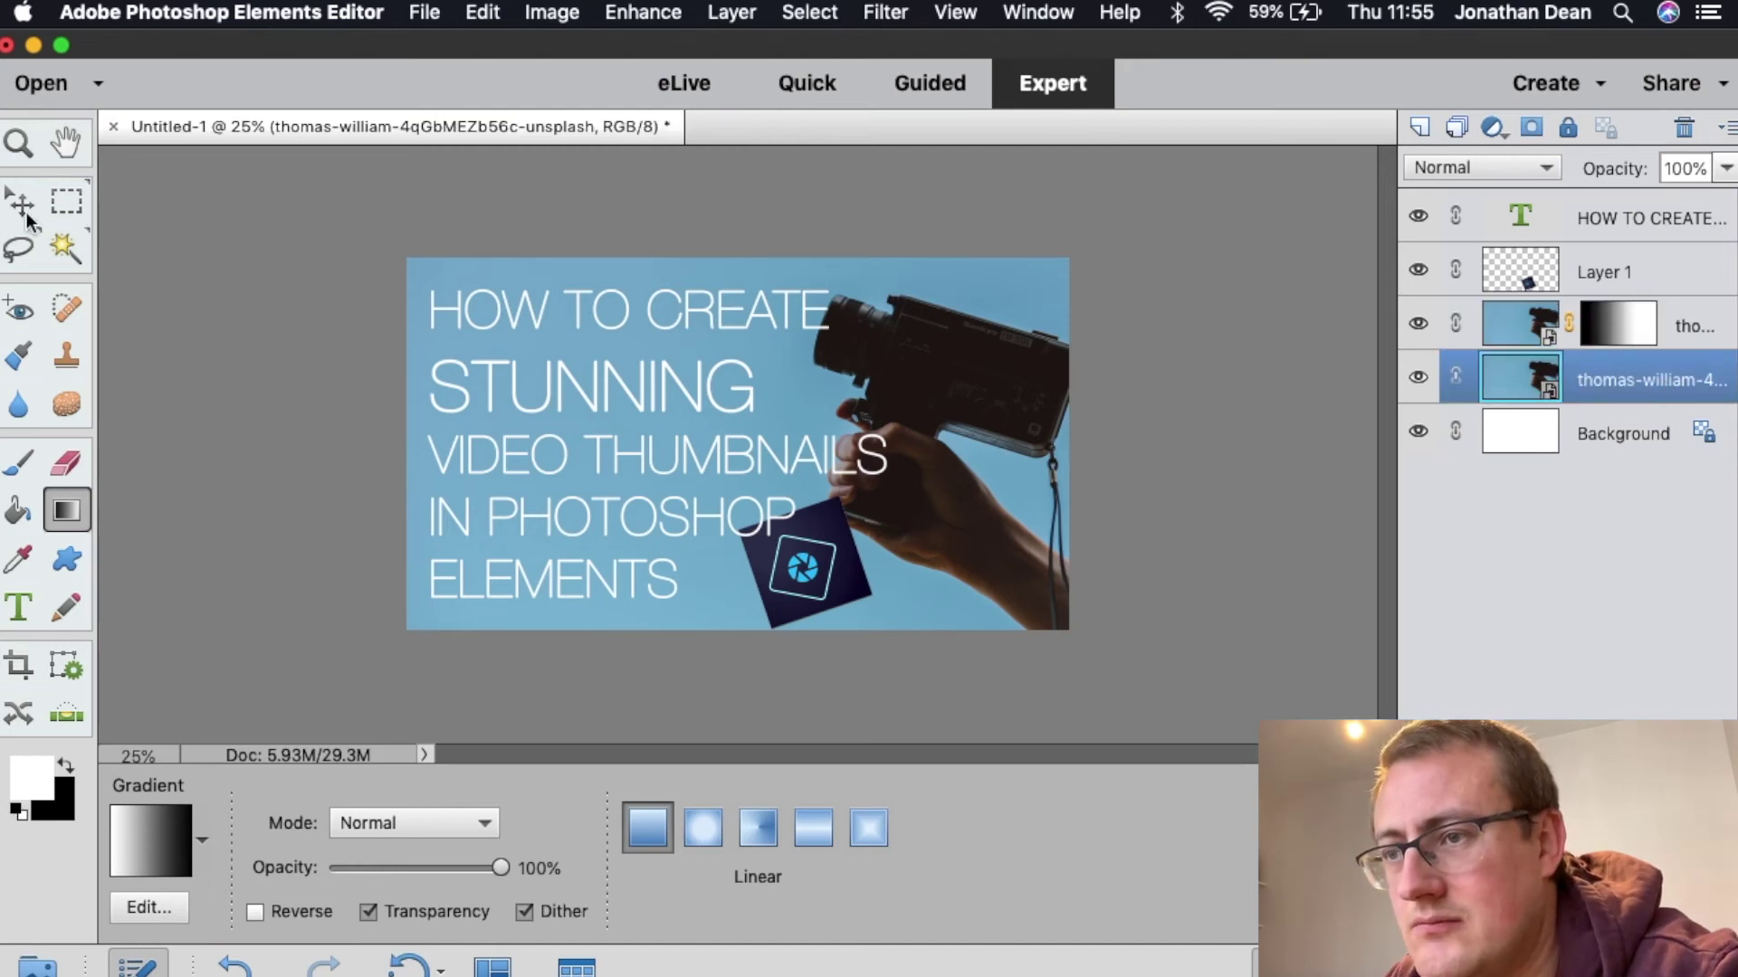
Shift the faded photo copy right, check the fade, then hide the copy.
{"action": "left_click", "coordinate": [18, 205]}
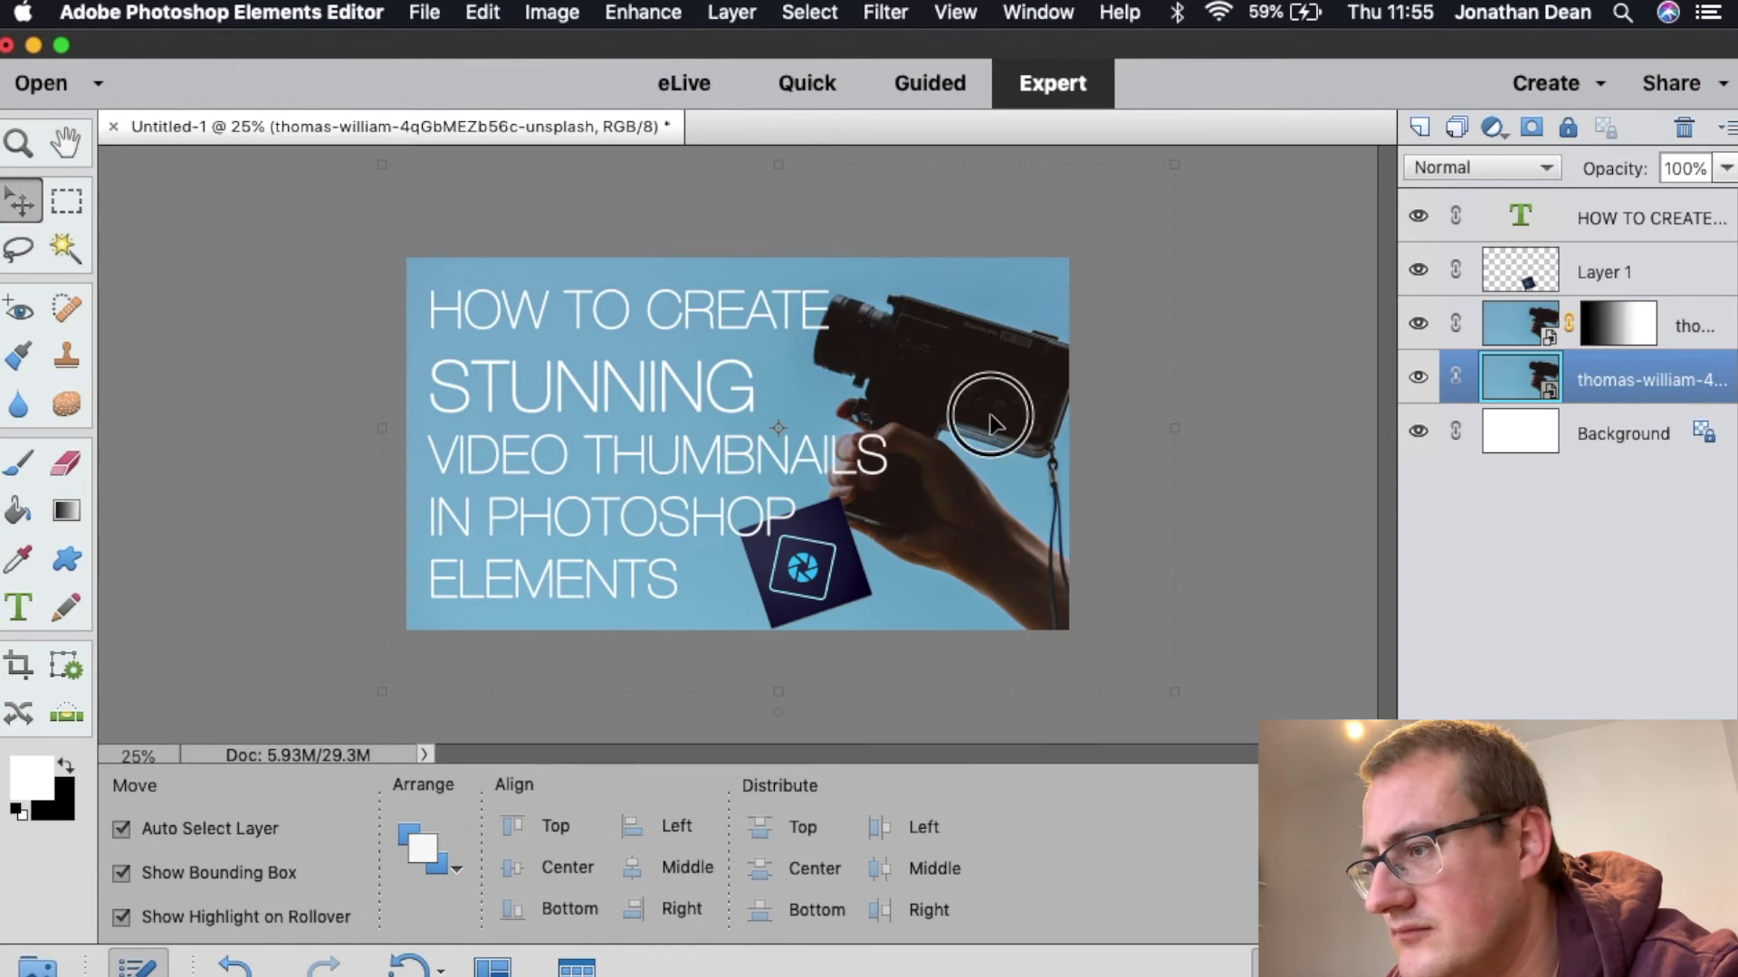
{"action": "left_click_drag", "start_coordinate": [990, 414], "coordinate": [1036, 426]}
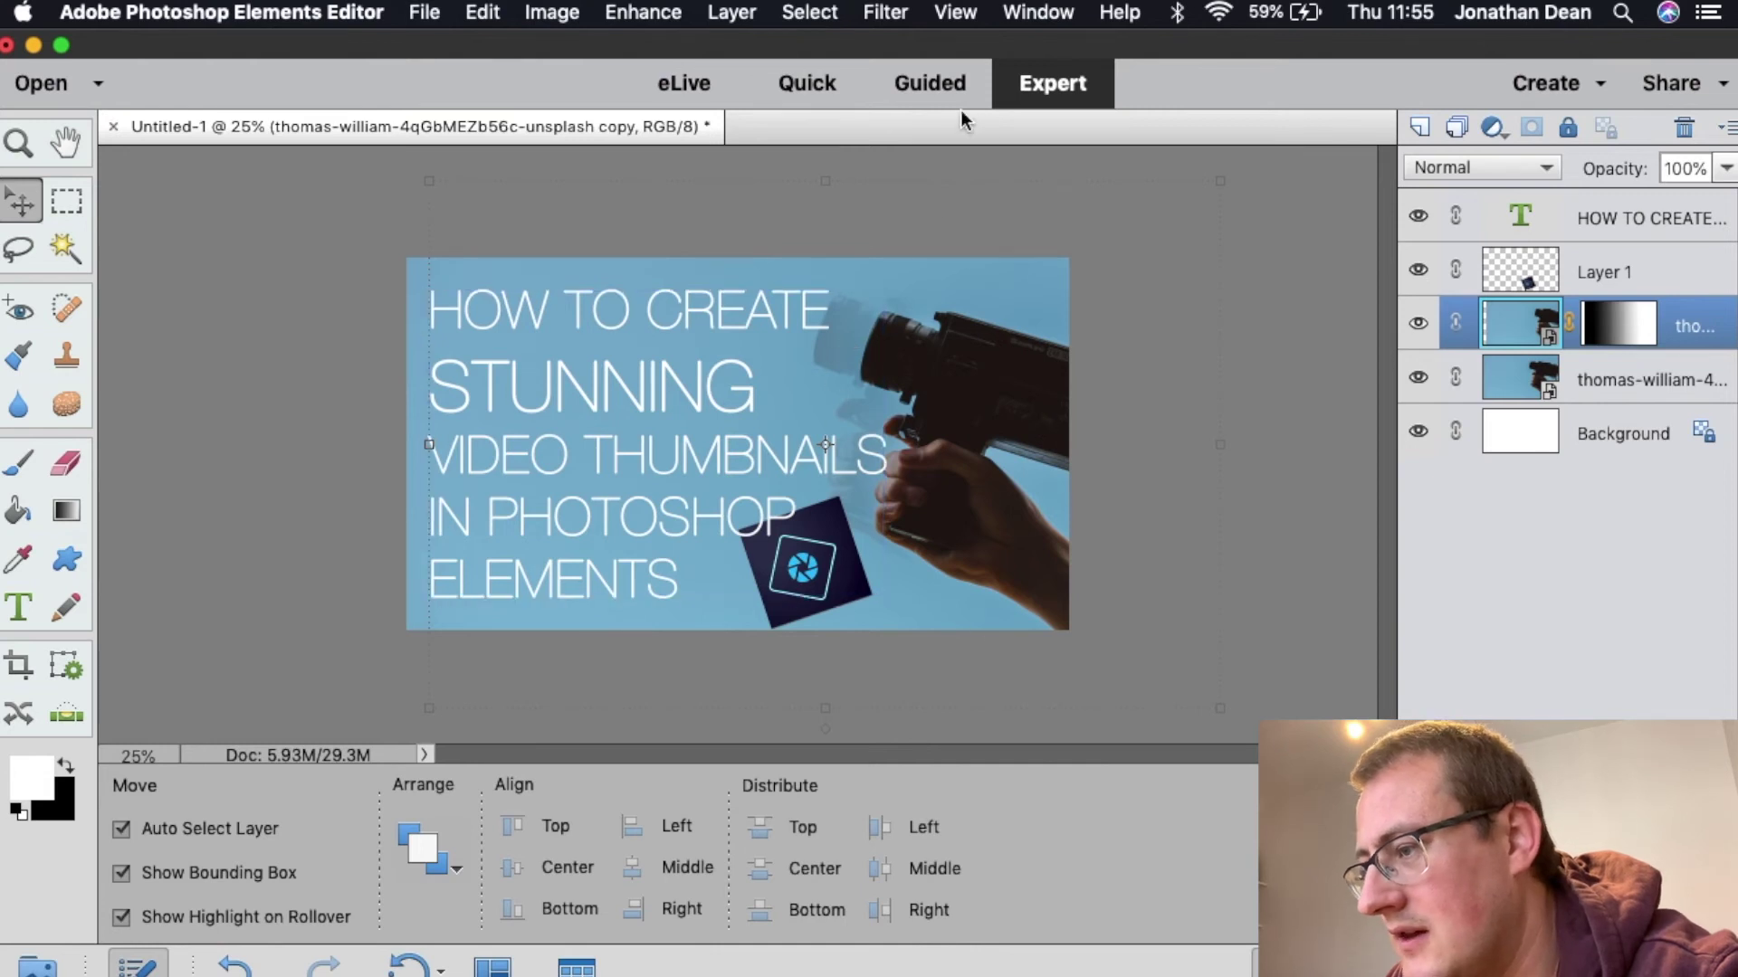
{"action": "left_click", "coordinate": [1417, 383]}
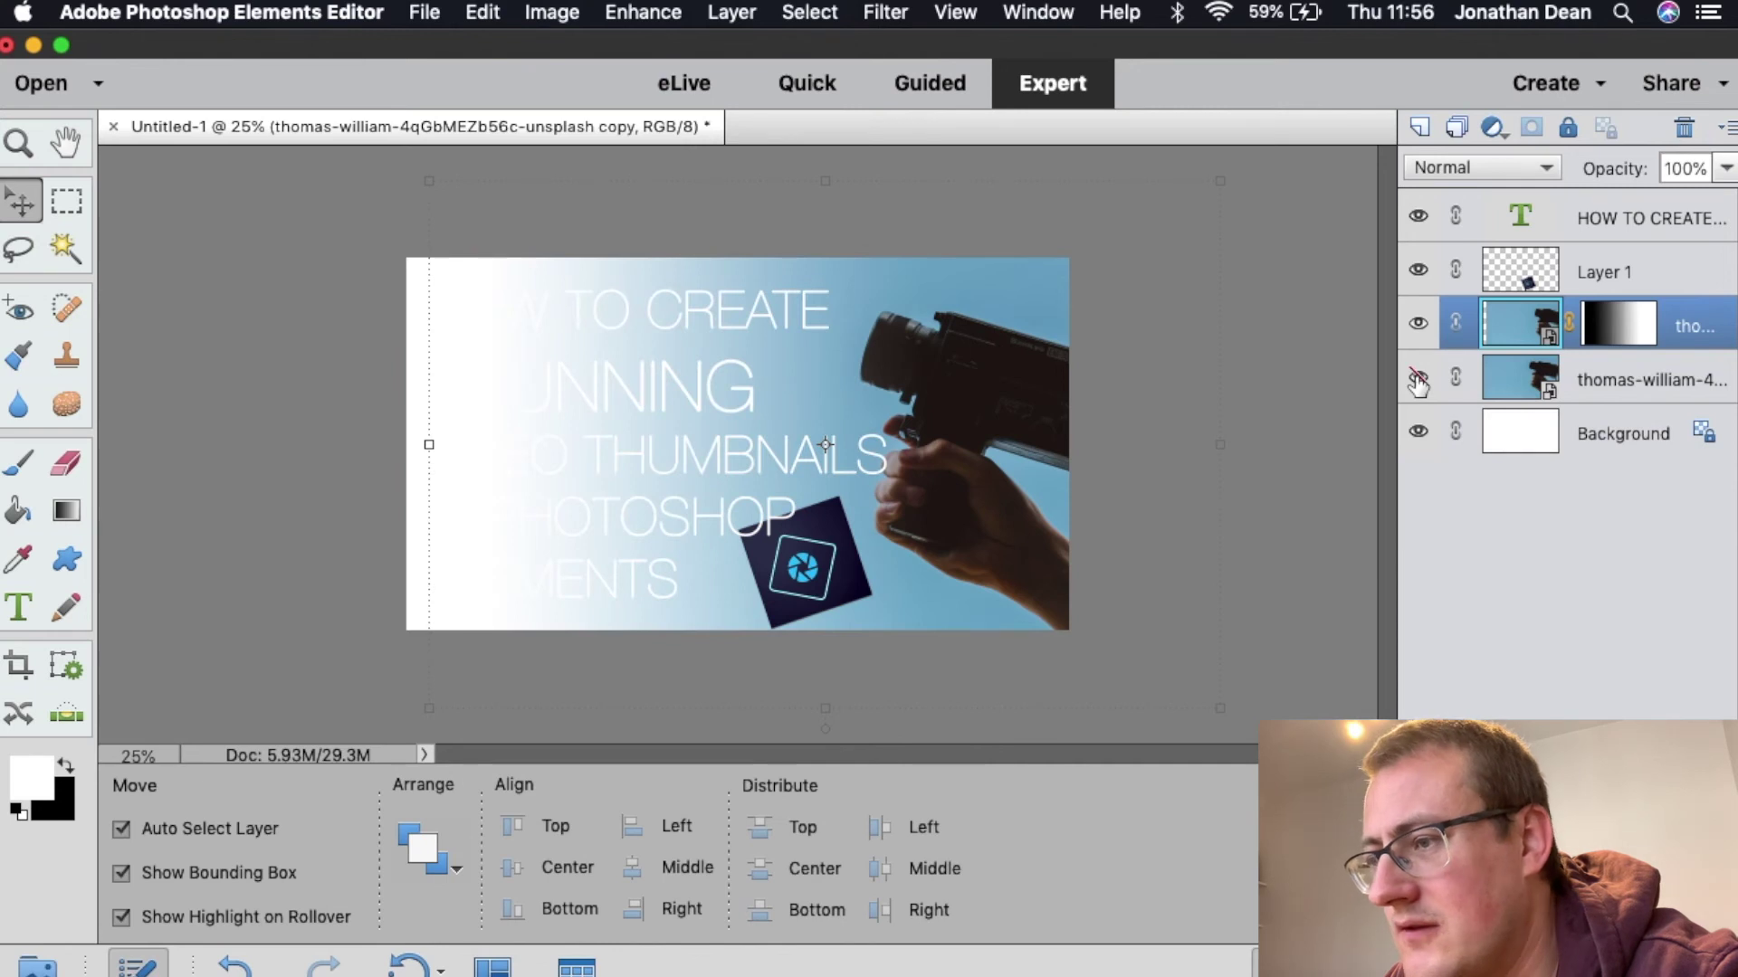
{"action": "left_click", "coordinate": [1417, 384]}
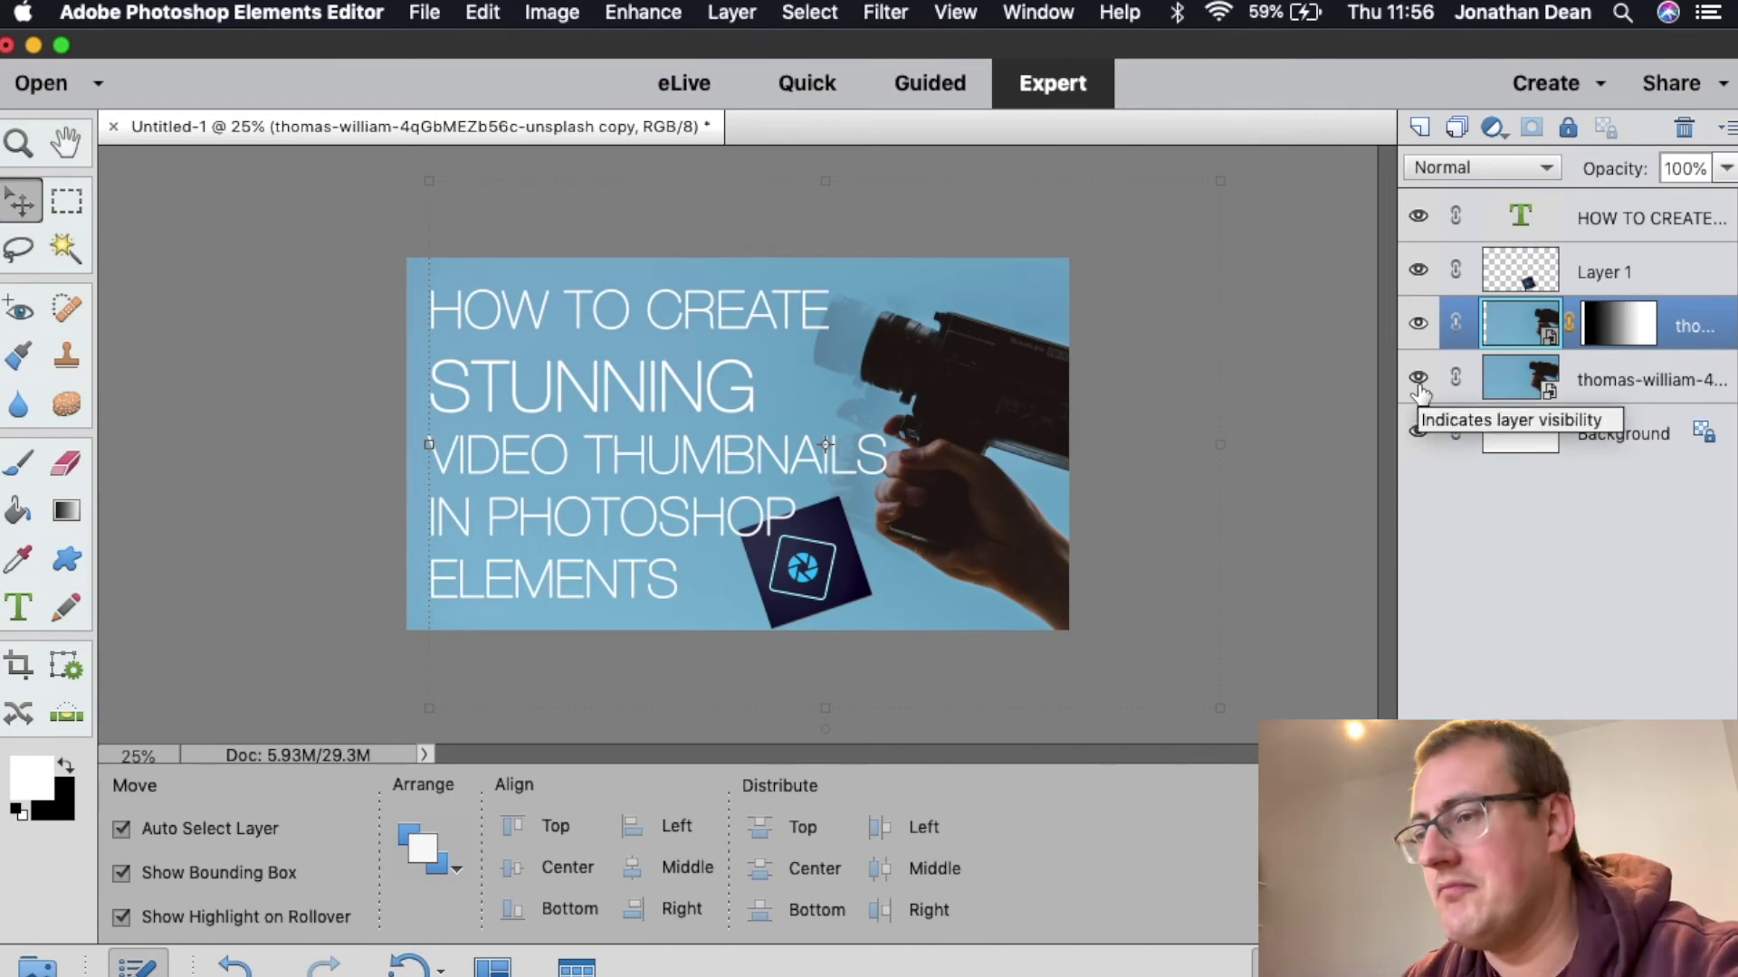
{"action": "left_click", "coordinate": [1419, 323]}
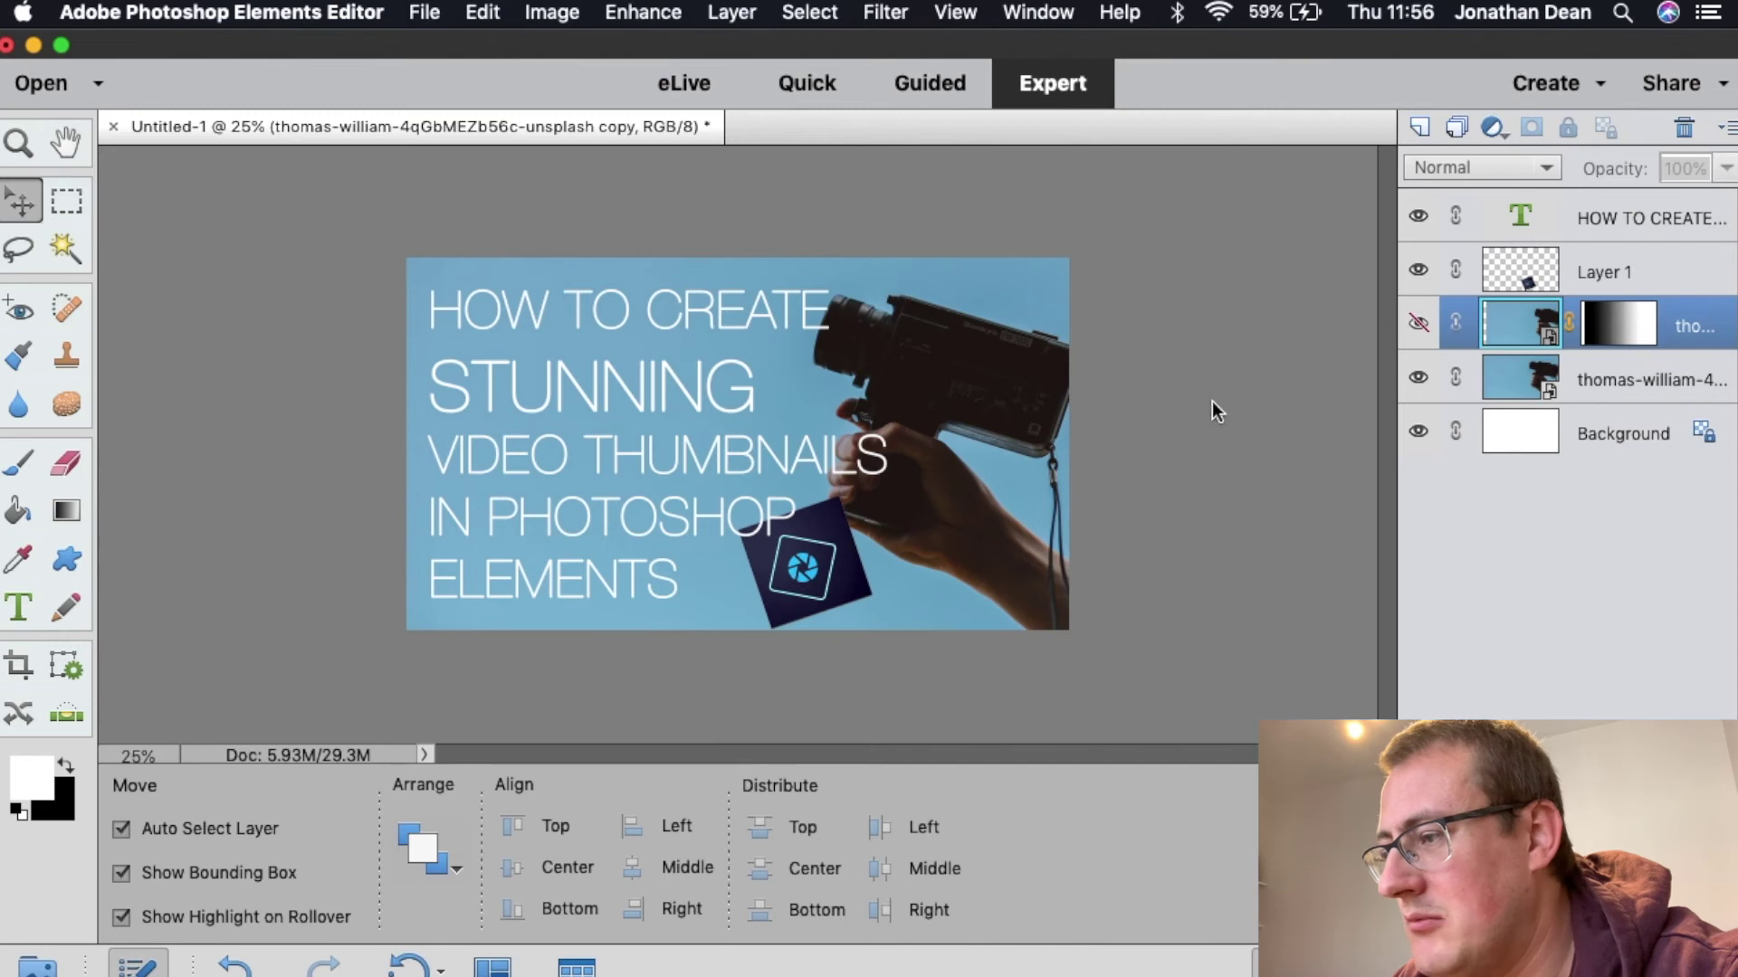
Scale the original camera photo to 109.51% and shift it right and down.
{"action": "left_click_drag", "start_coordinate": [968, 398], "coordinate": [1020, 417]}
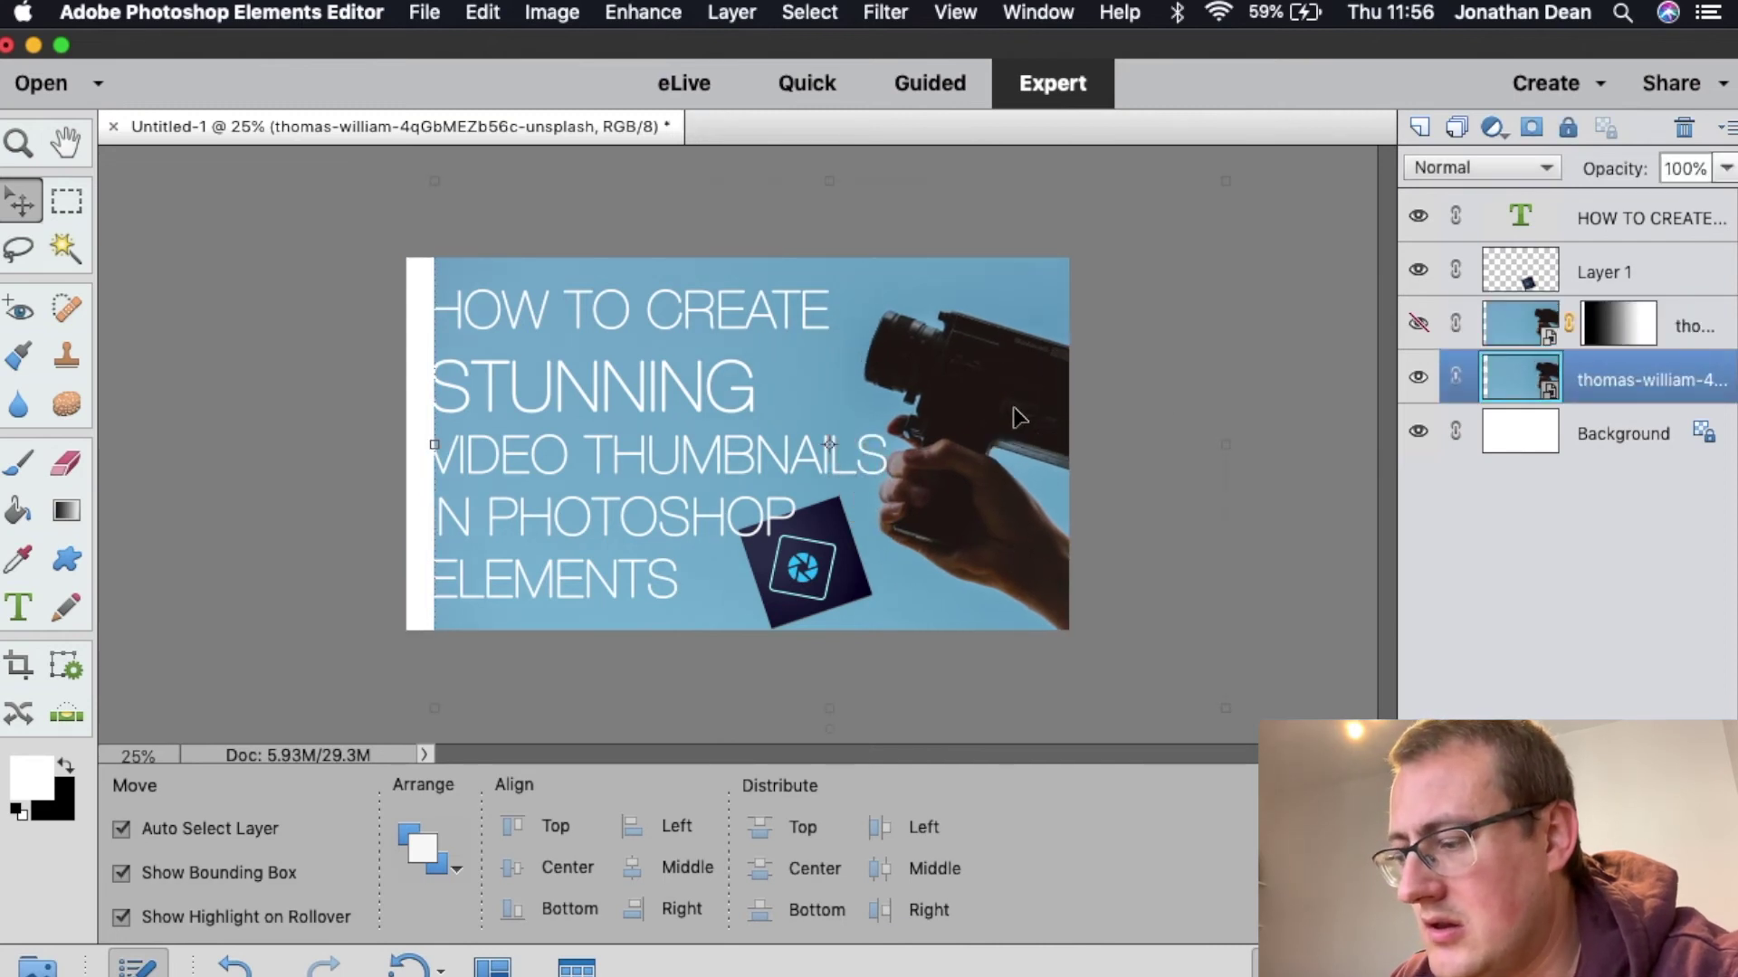
{"action": "key", "text": "super+minus"}
{"action": "left_click_drag", "start_coordinate": [541, 270], "coordinate": [486, 235]}
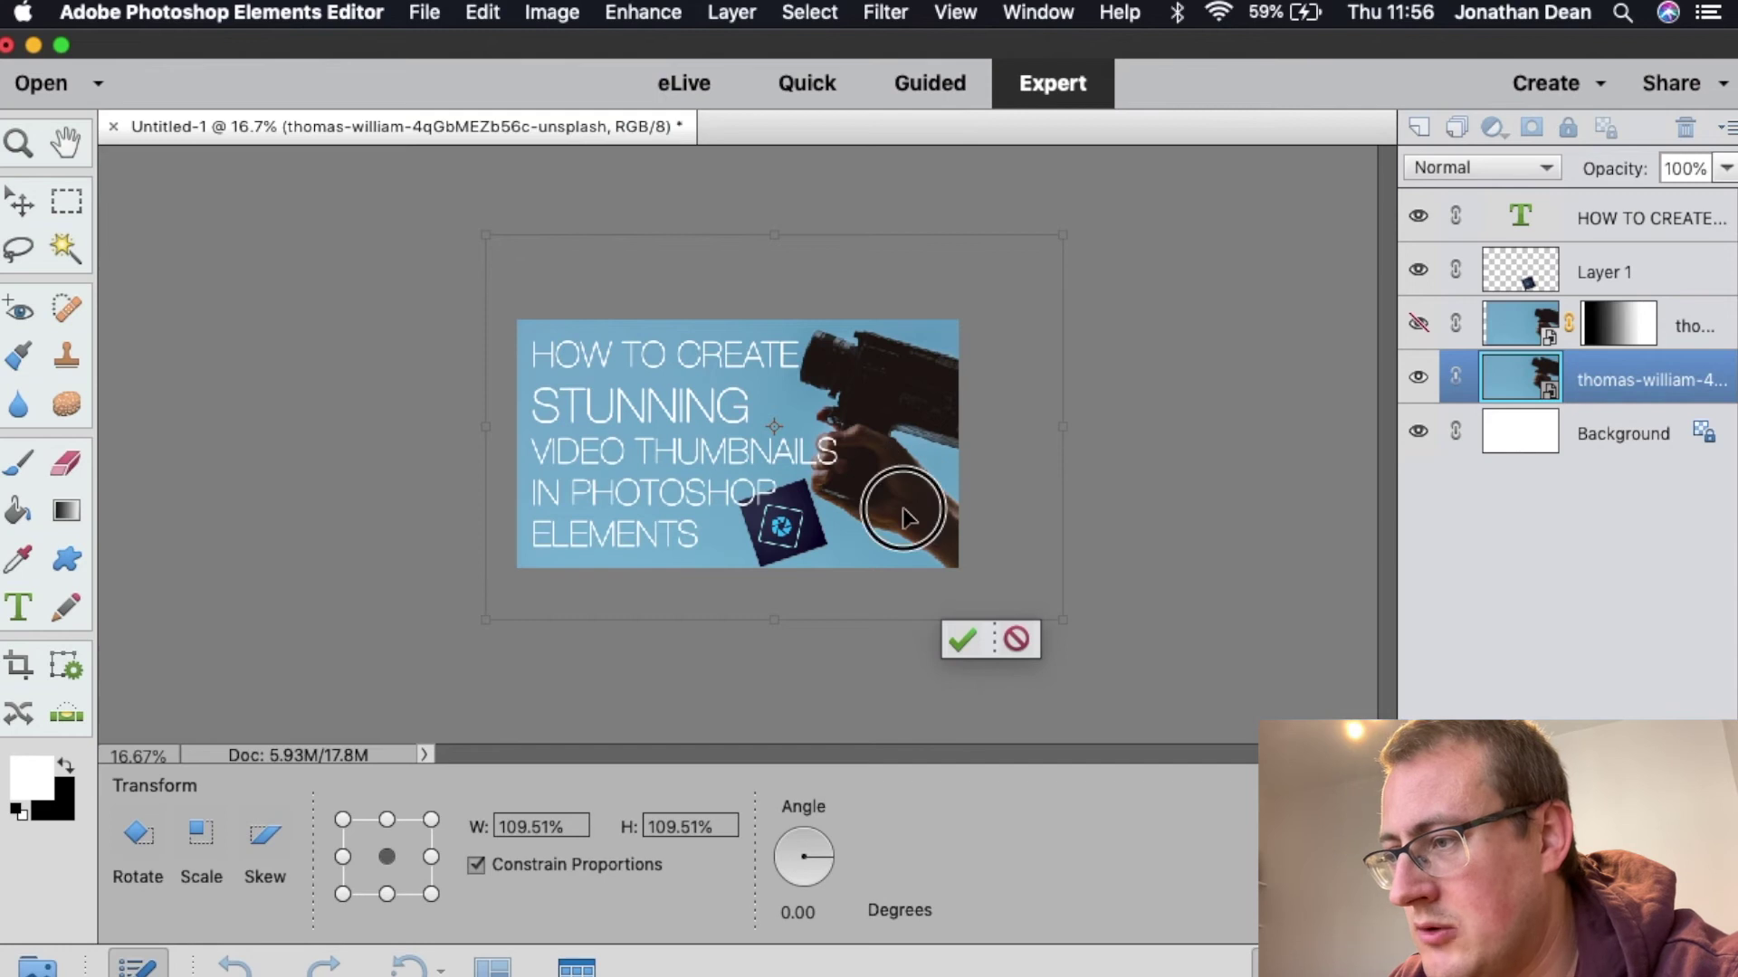
{"action": "left_click", "coordinate": [961, 640]}
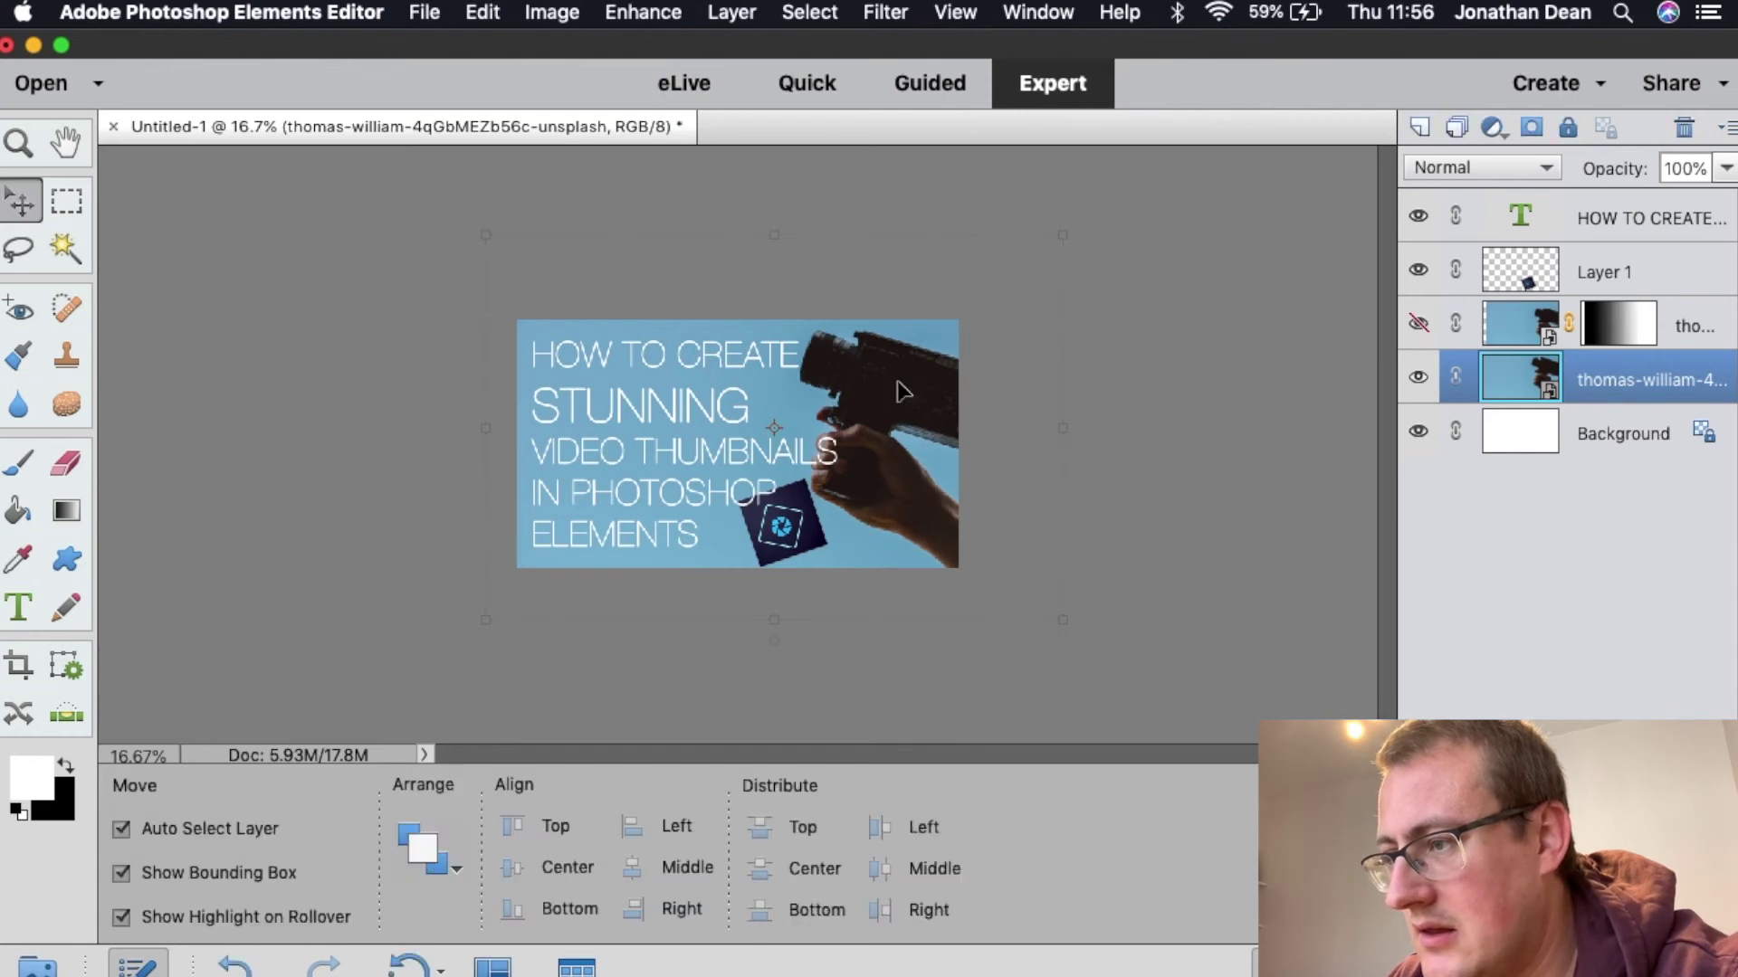
{"action": "left_click_drag", "start_coordinate": [892, 391], "coordinate": [916, 417]}
{"action": "key", "text": "super"}
{"action": "key", "text": "super+equal"}
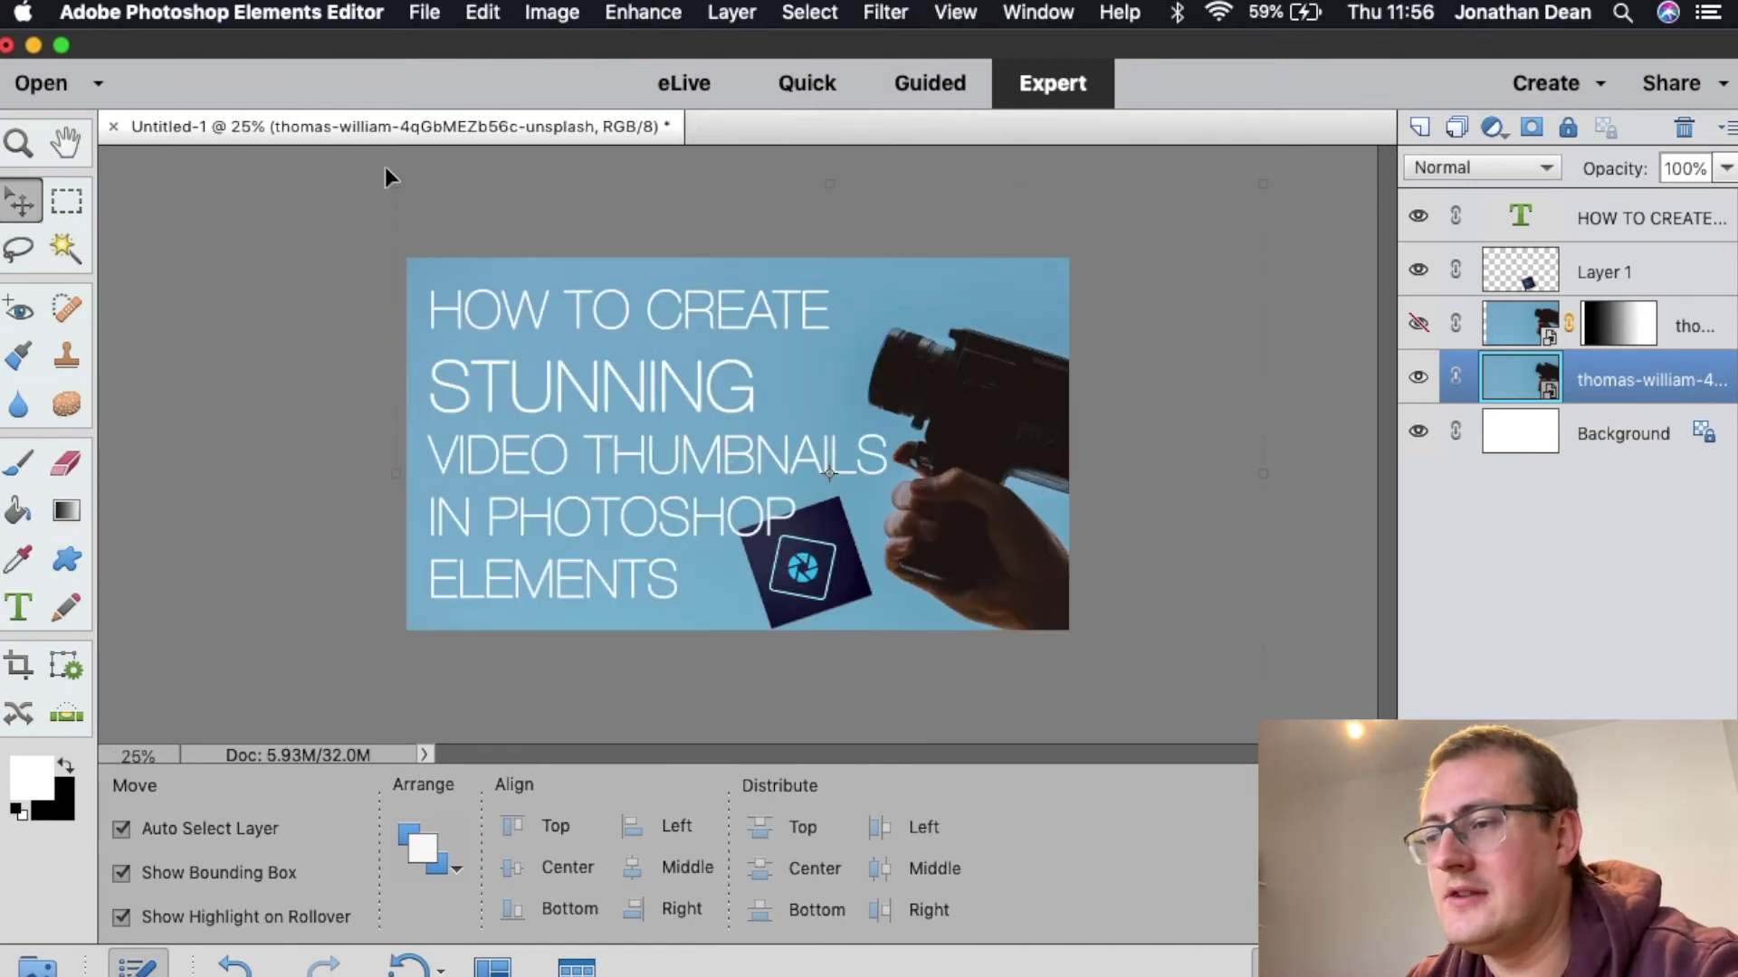
Save the layered thumbnail as THUMB.psd in the Day 3 Resources folder.
{"action": "left_click", "coordinate": [422, 14]}
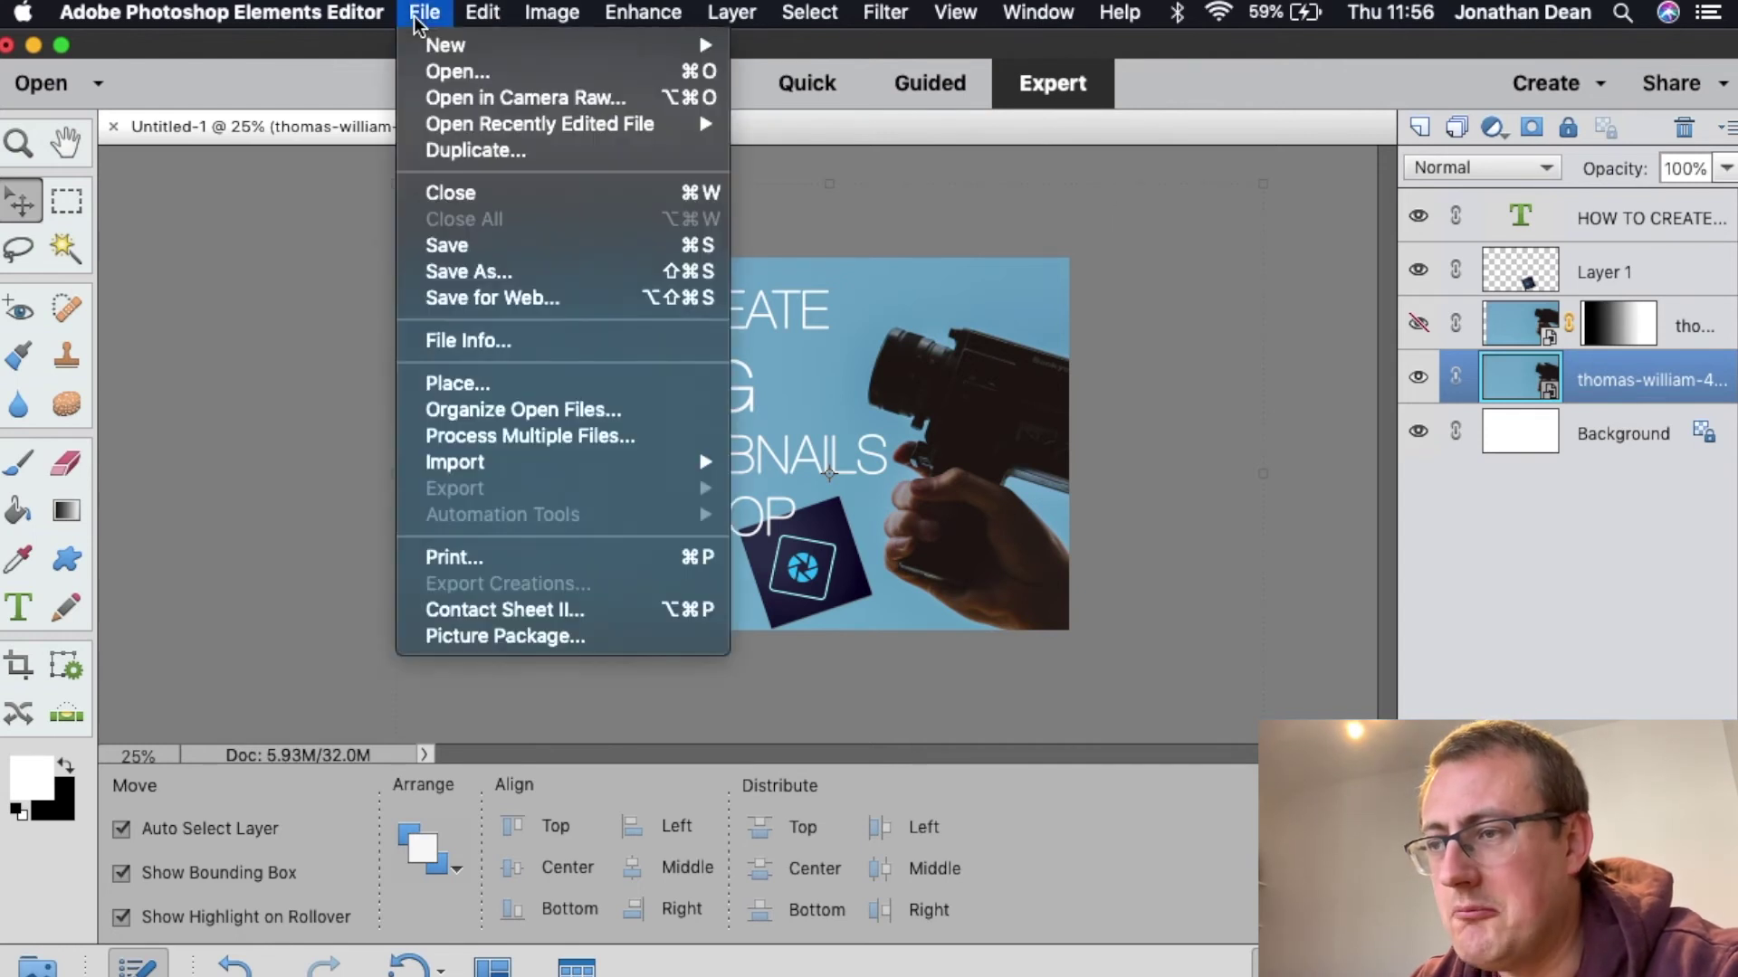
{"action": "left_click", "coordinate": [524, 246]}
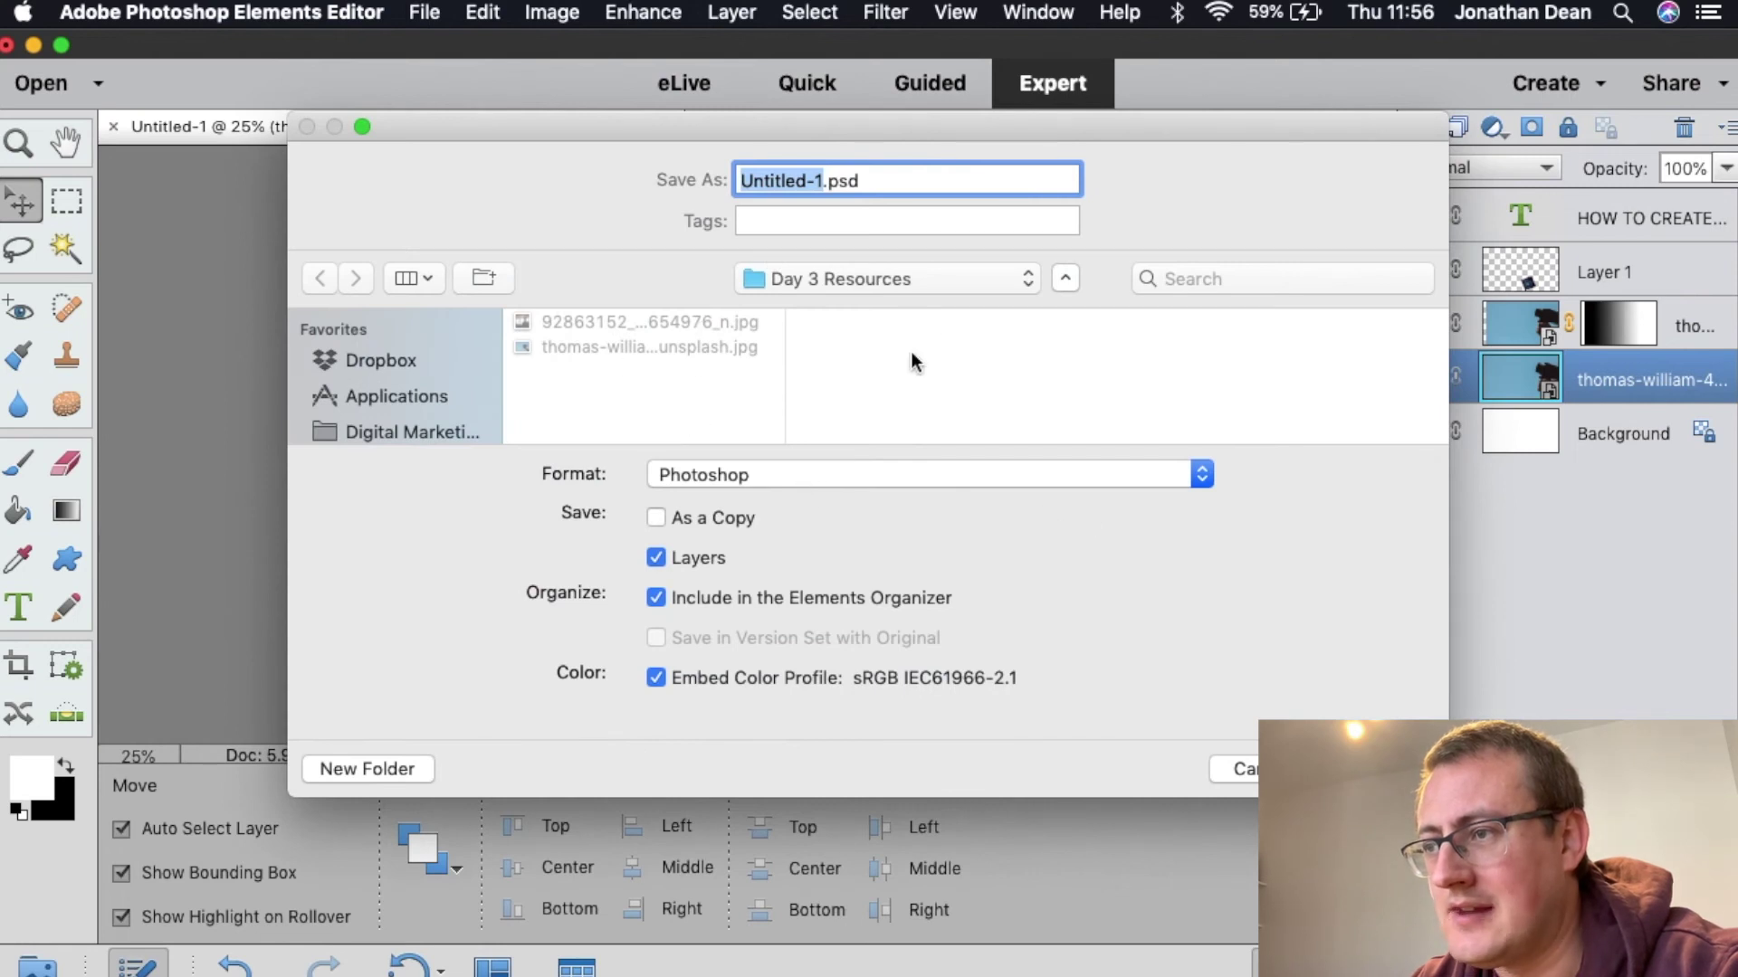
{"action": "type", "text": "THUMB"}
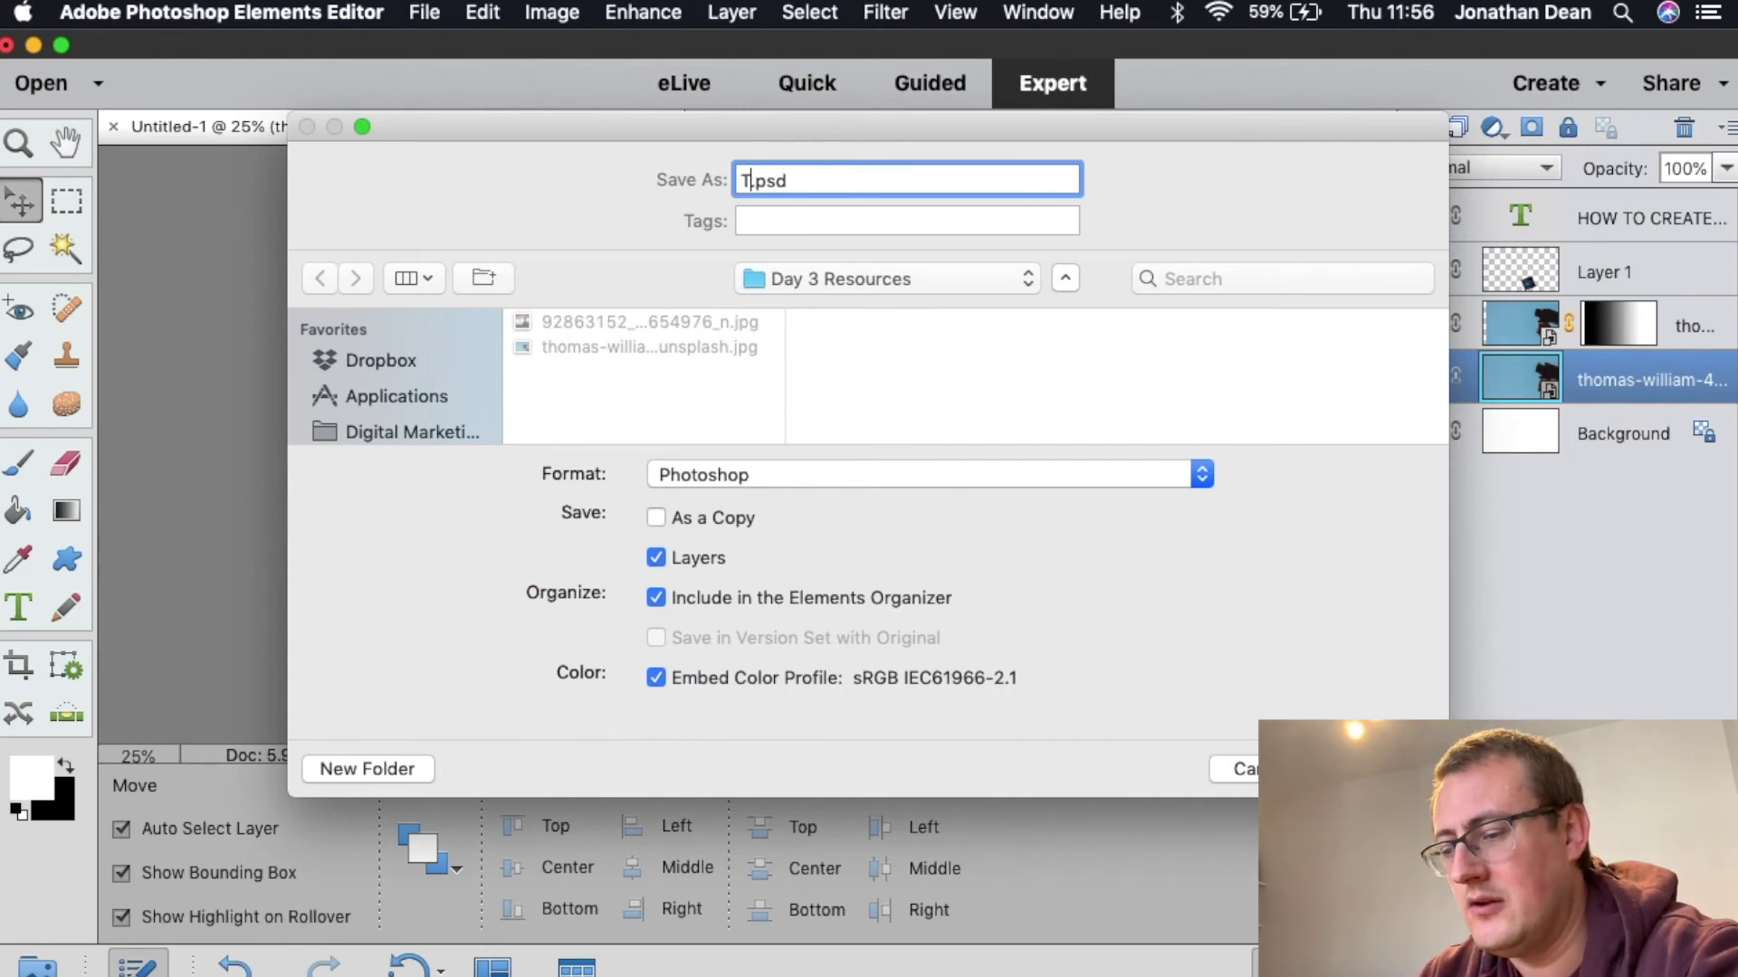
{"action": "key", "text": "Return"}
{"action": "left_click", "coordinate": [423, 11]}
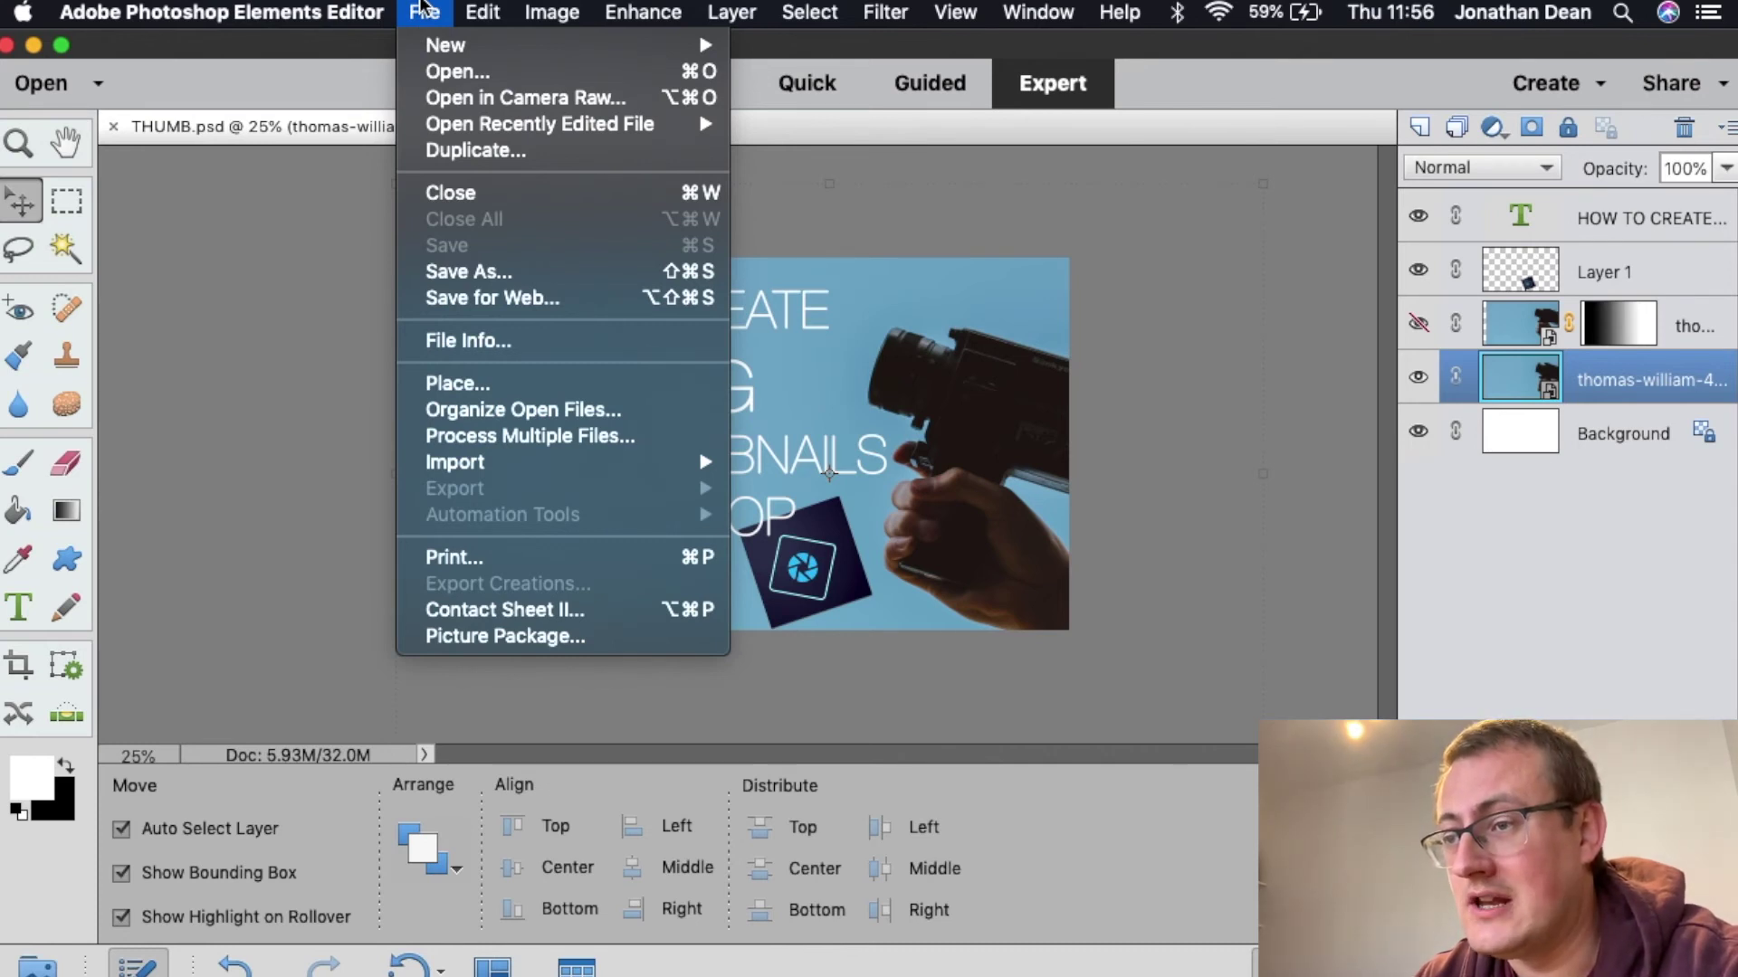
Start a Save for Web export with the format set to JPEG High.
{"action": "left_click", "coordinate": [533, 300]}
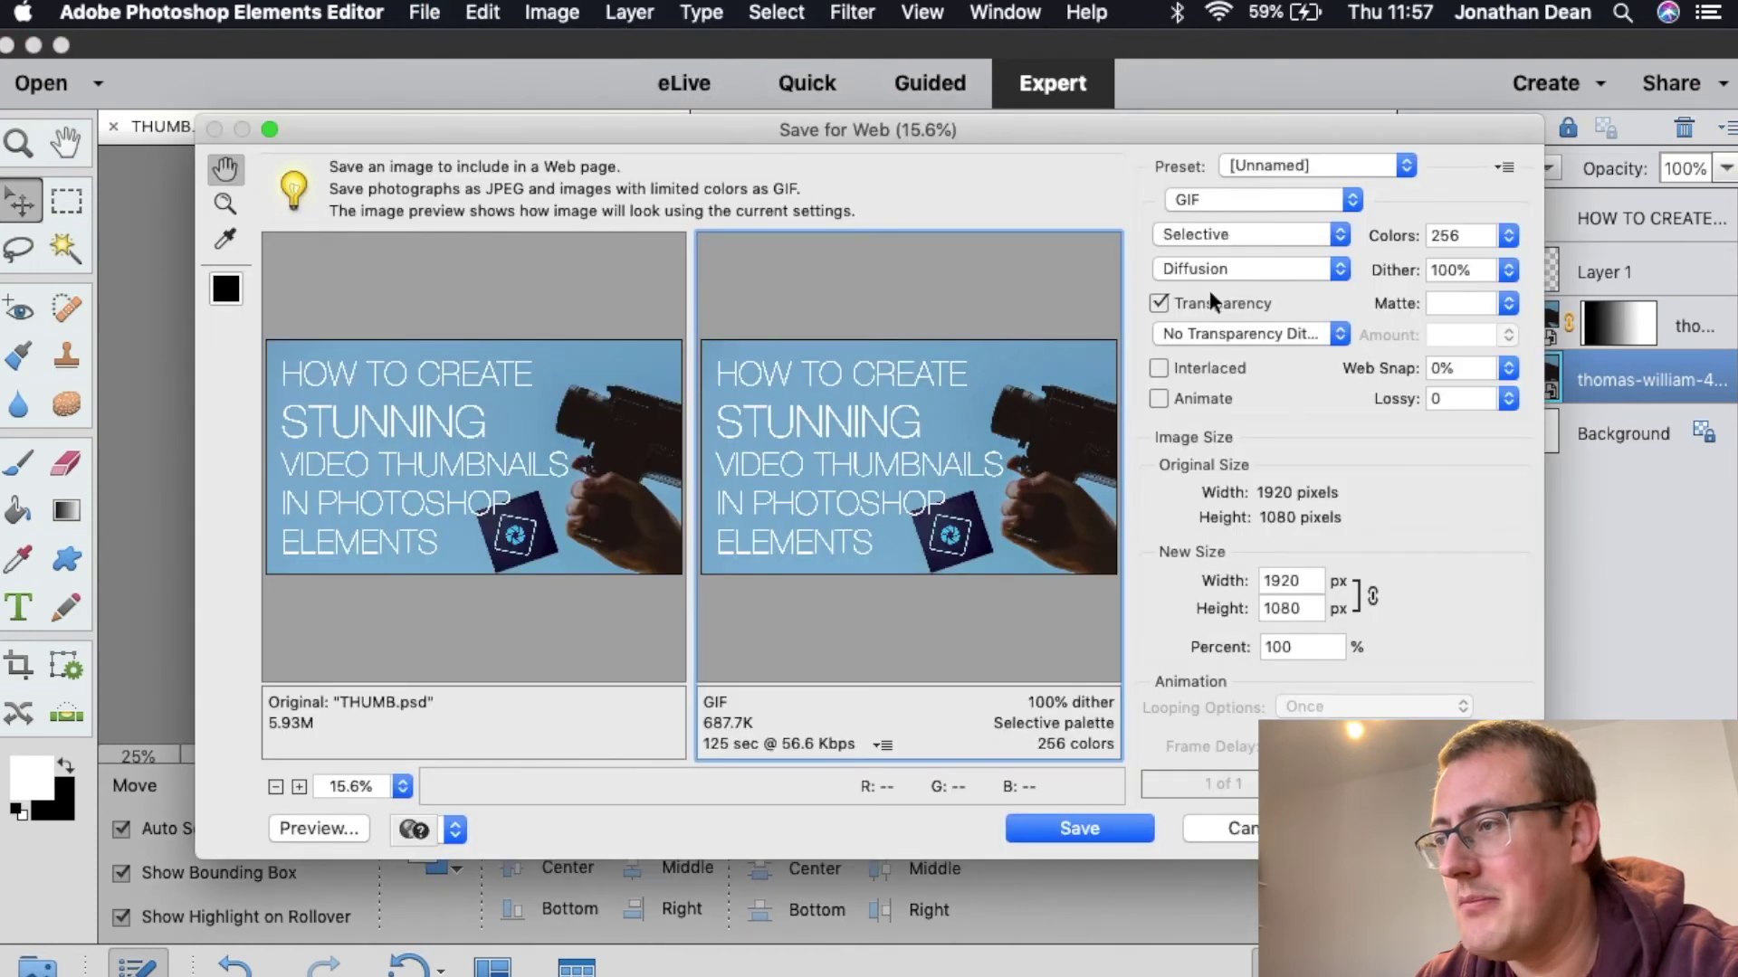
{"action": "left_click", "coordinate": [1330, 200]}
{"action": "left_click", "coordinate": [1288, 230]}
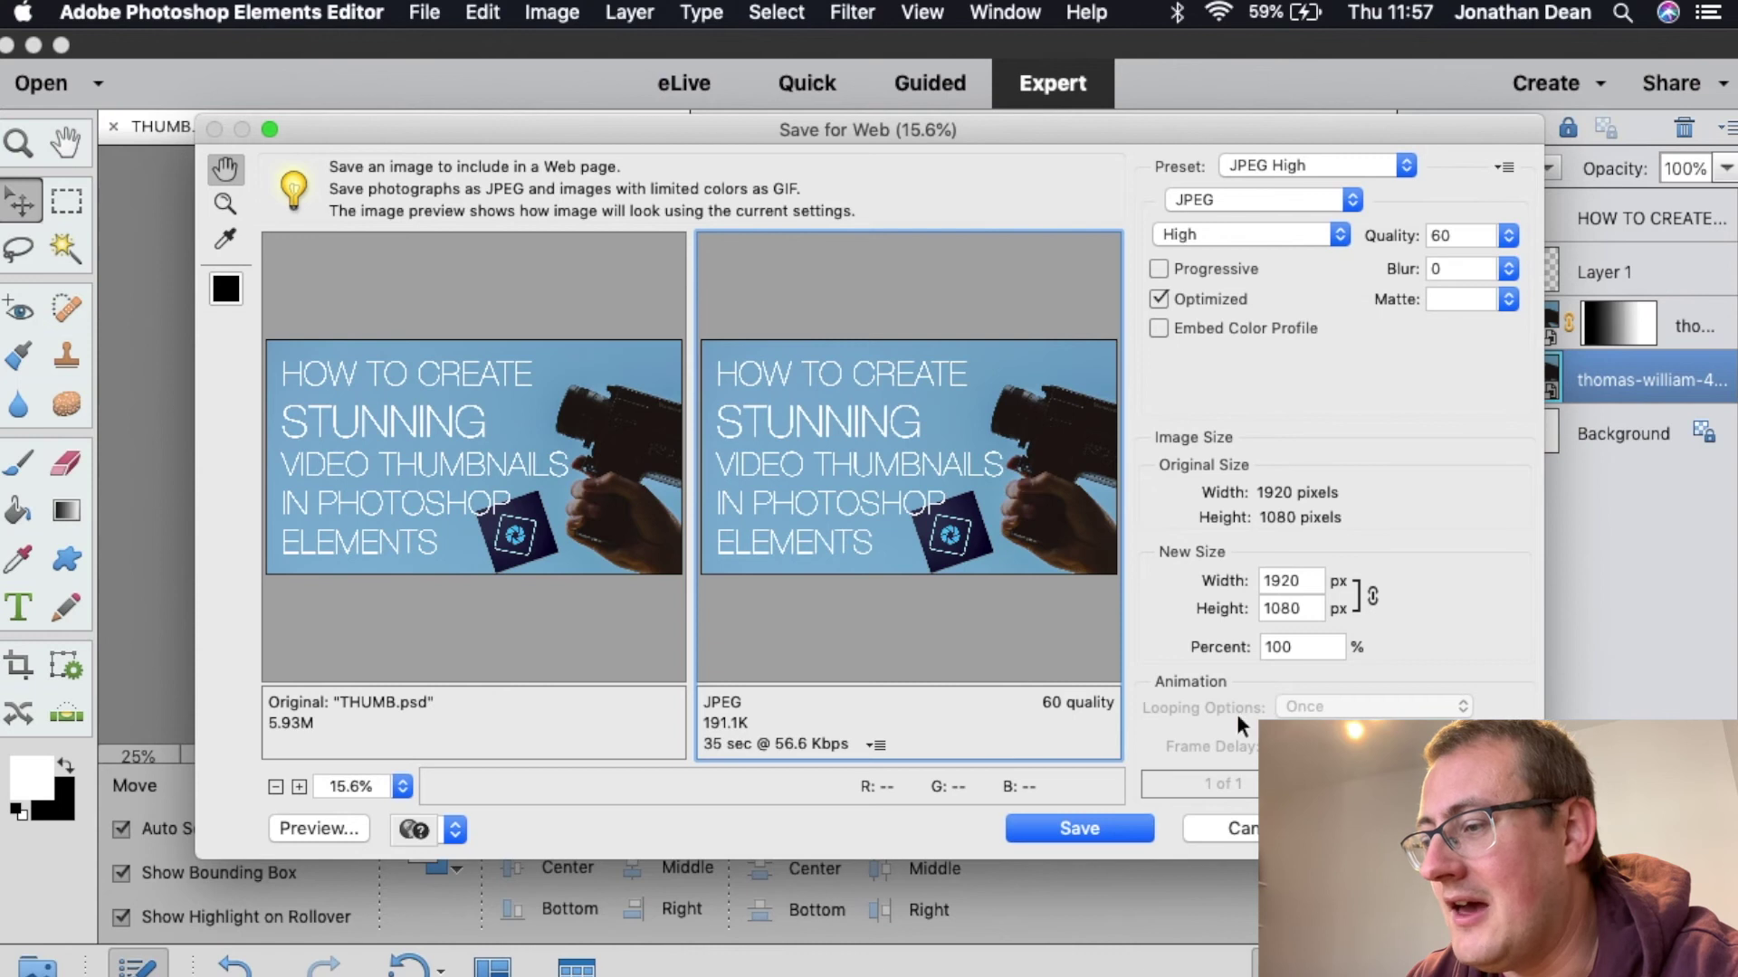
Save the export as THUMB.jpg in the Desktop's Day 3 Resources folder.
{"action": "left_click", "coordinate": [1095, 819]}
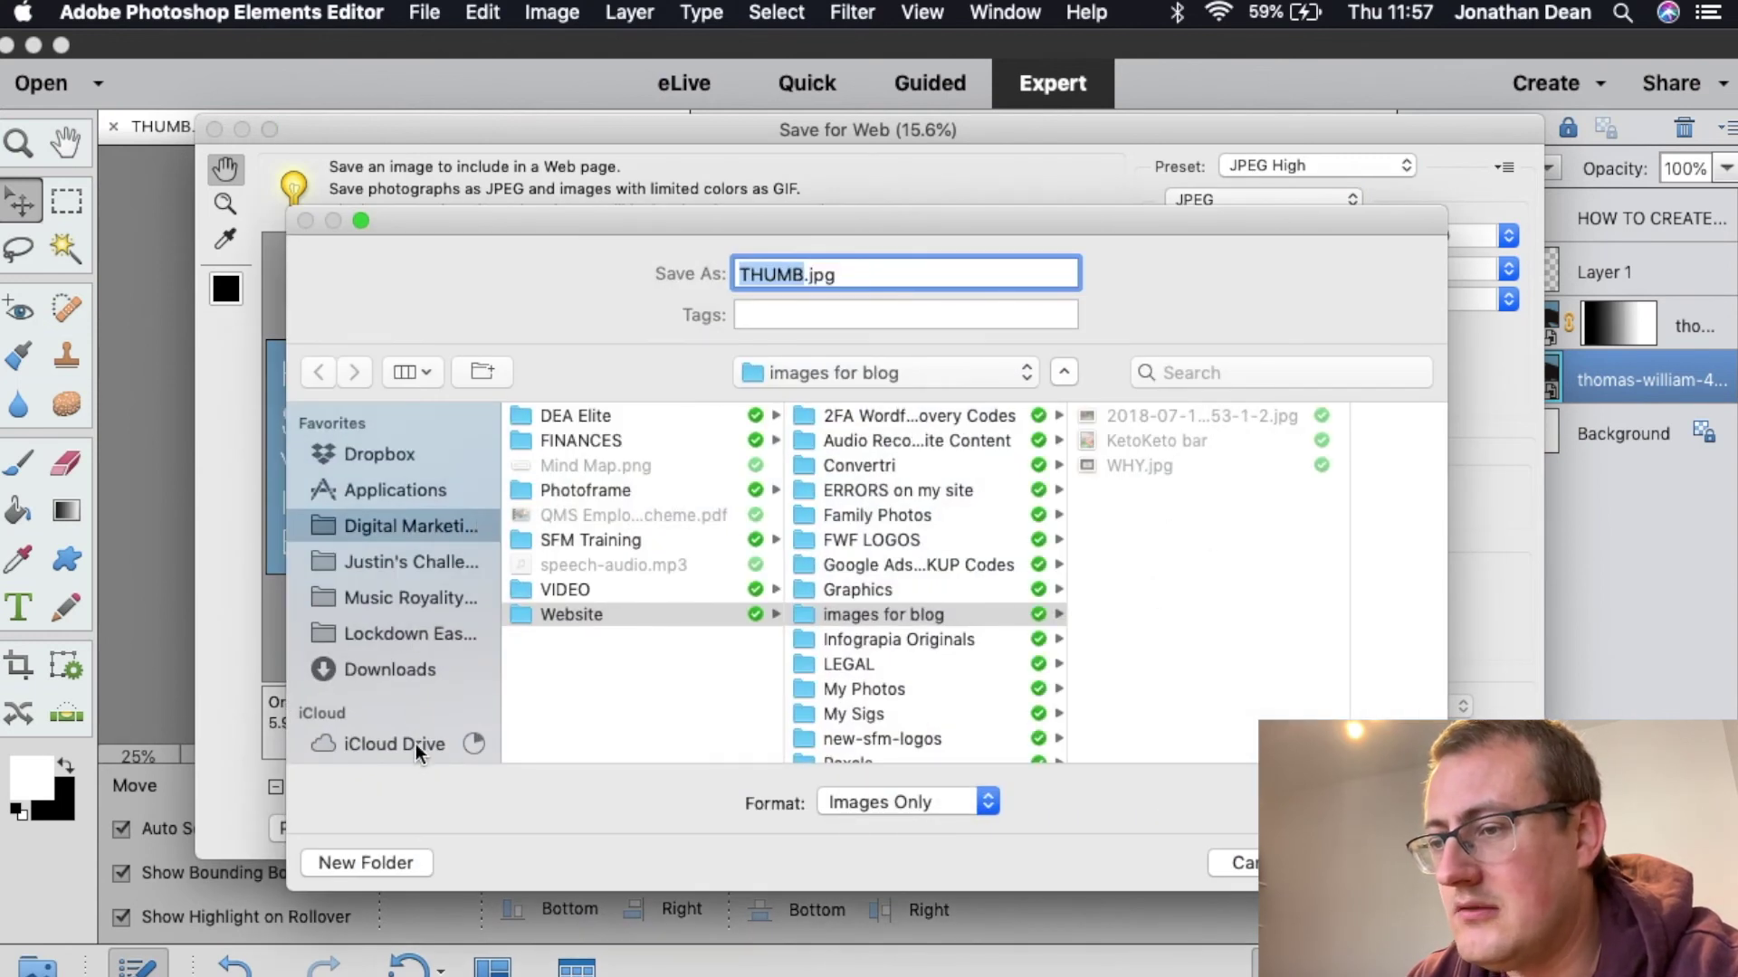
{"action": "scroll", "coordinate": [409, 653], "scroll_direction": "down", "scroll_amount": 5}
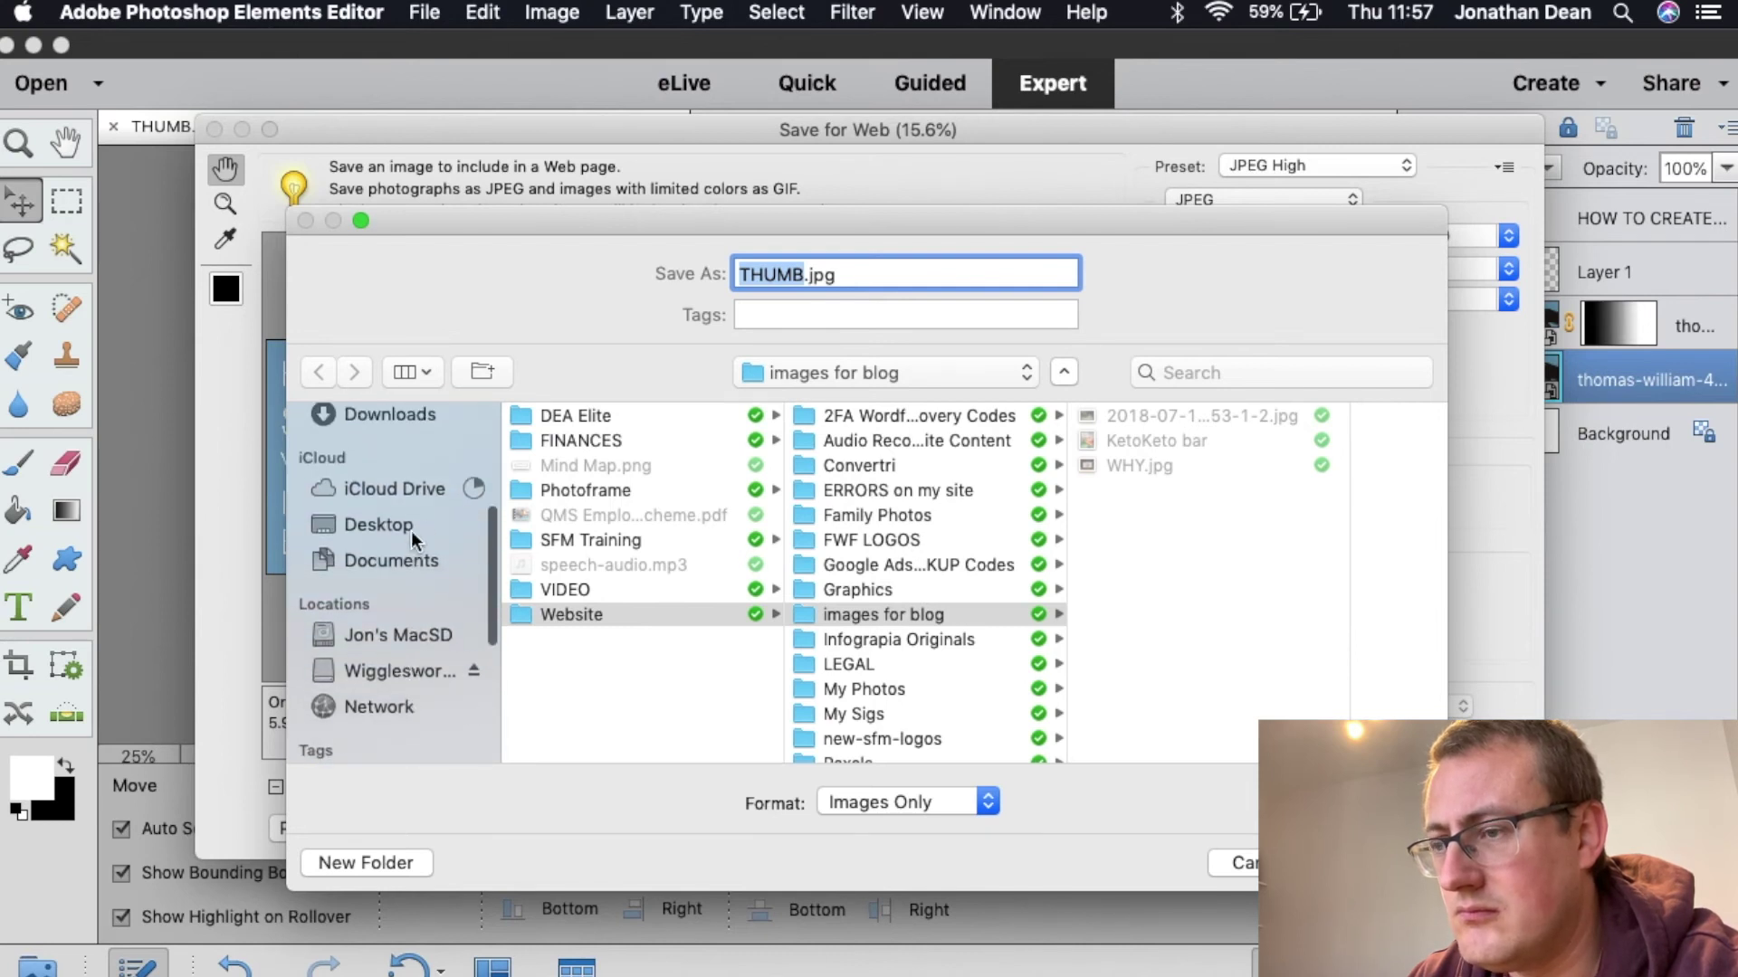
{"action": "left_click", "coordinate": [412, 534]}
{"action": "left_click", "coordinate": [703, 438]}
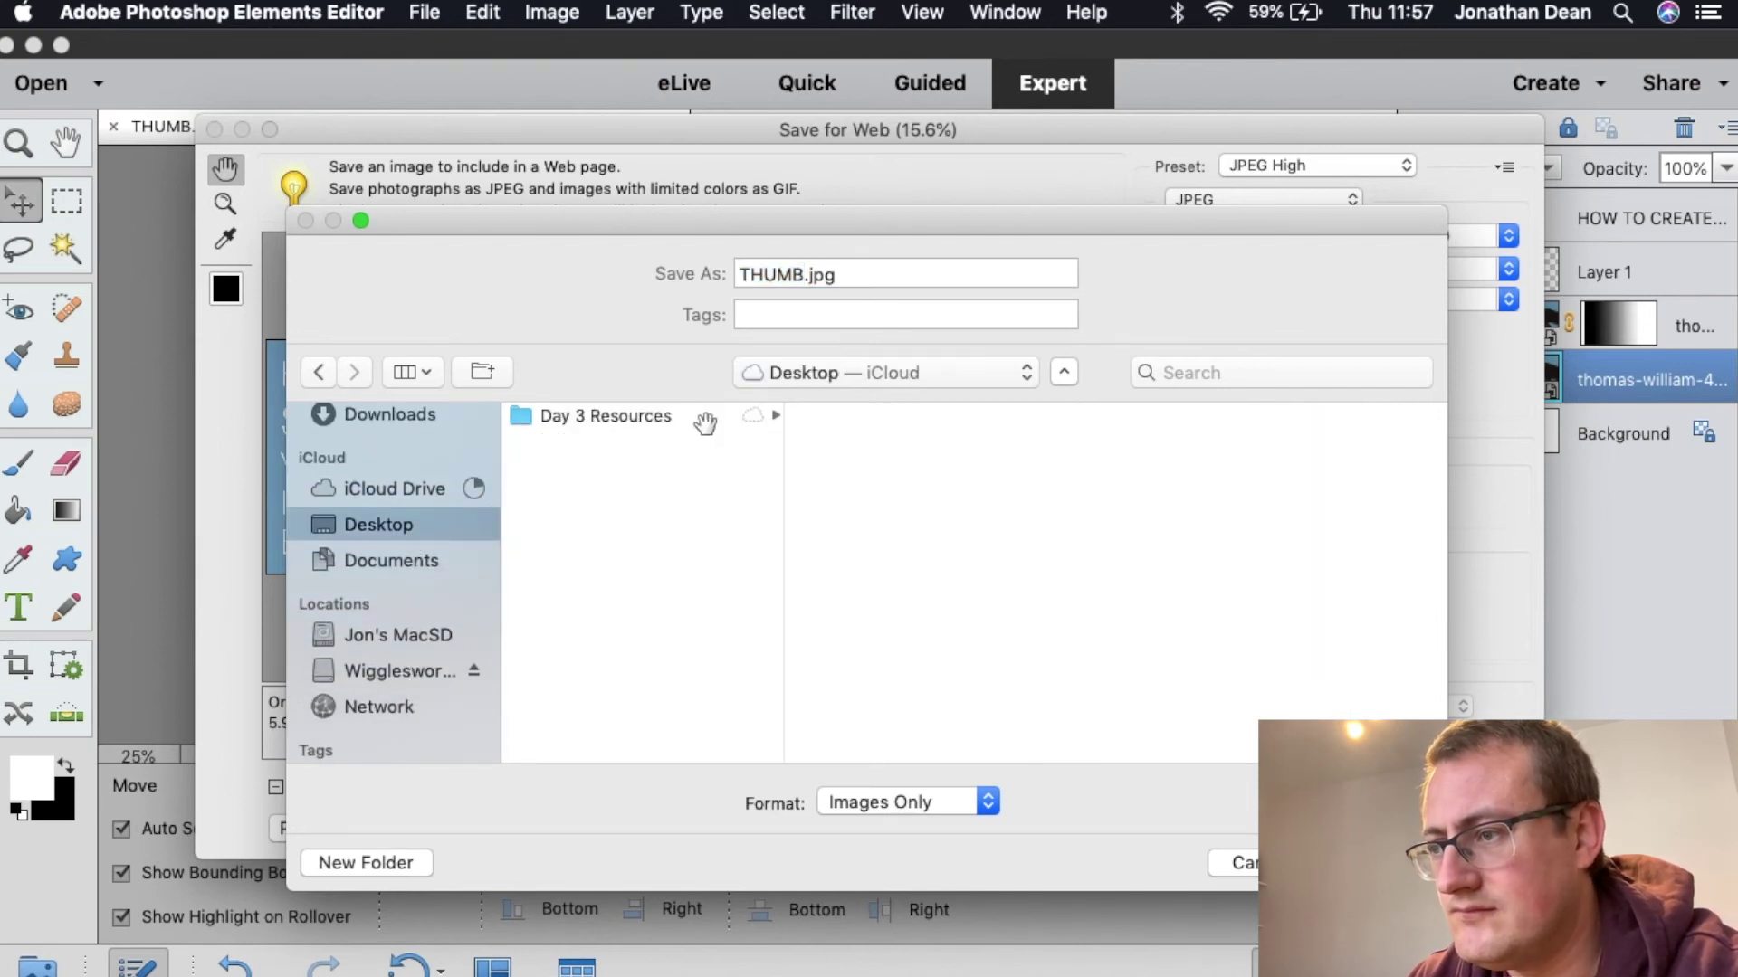
{"action": "left_click", "coordinate": [704, 421]}
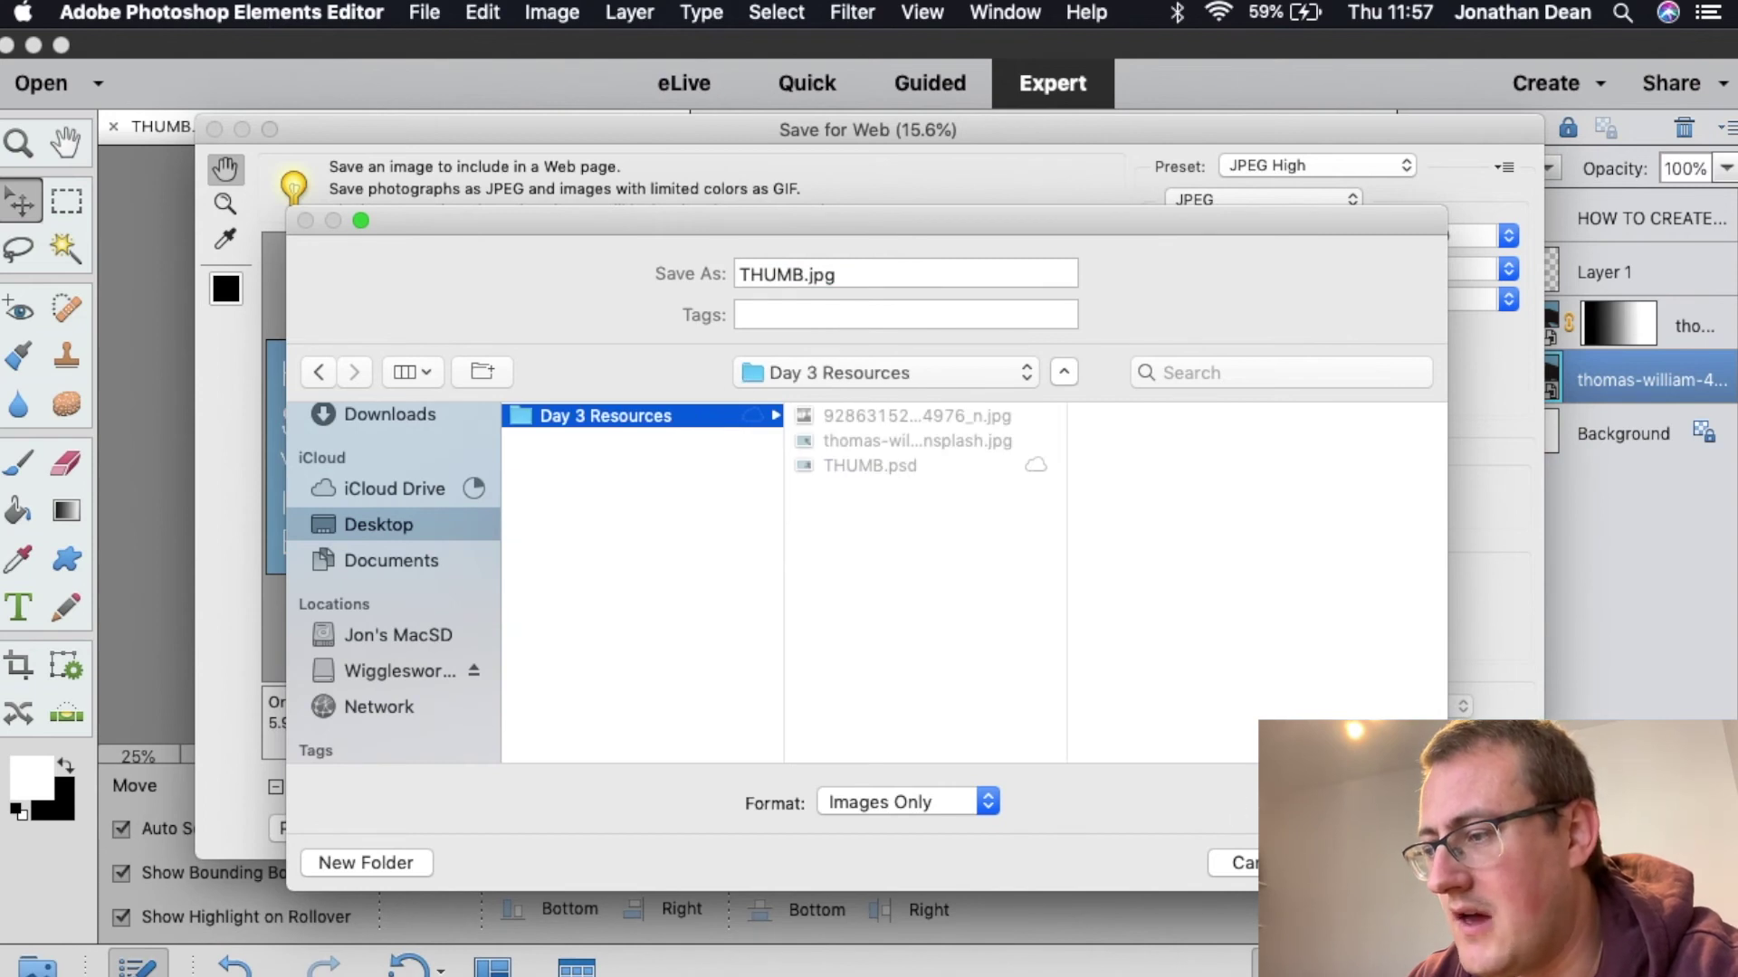
{"action": "key", "text": "Return"}
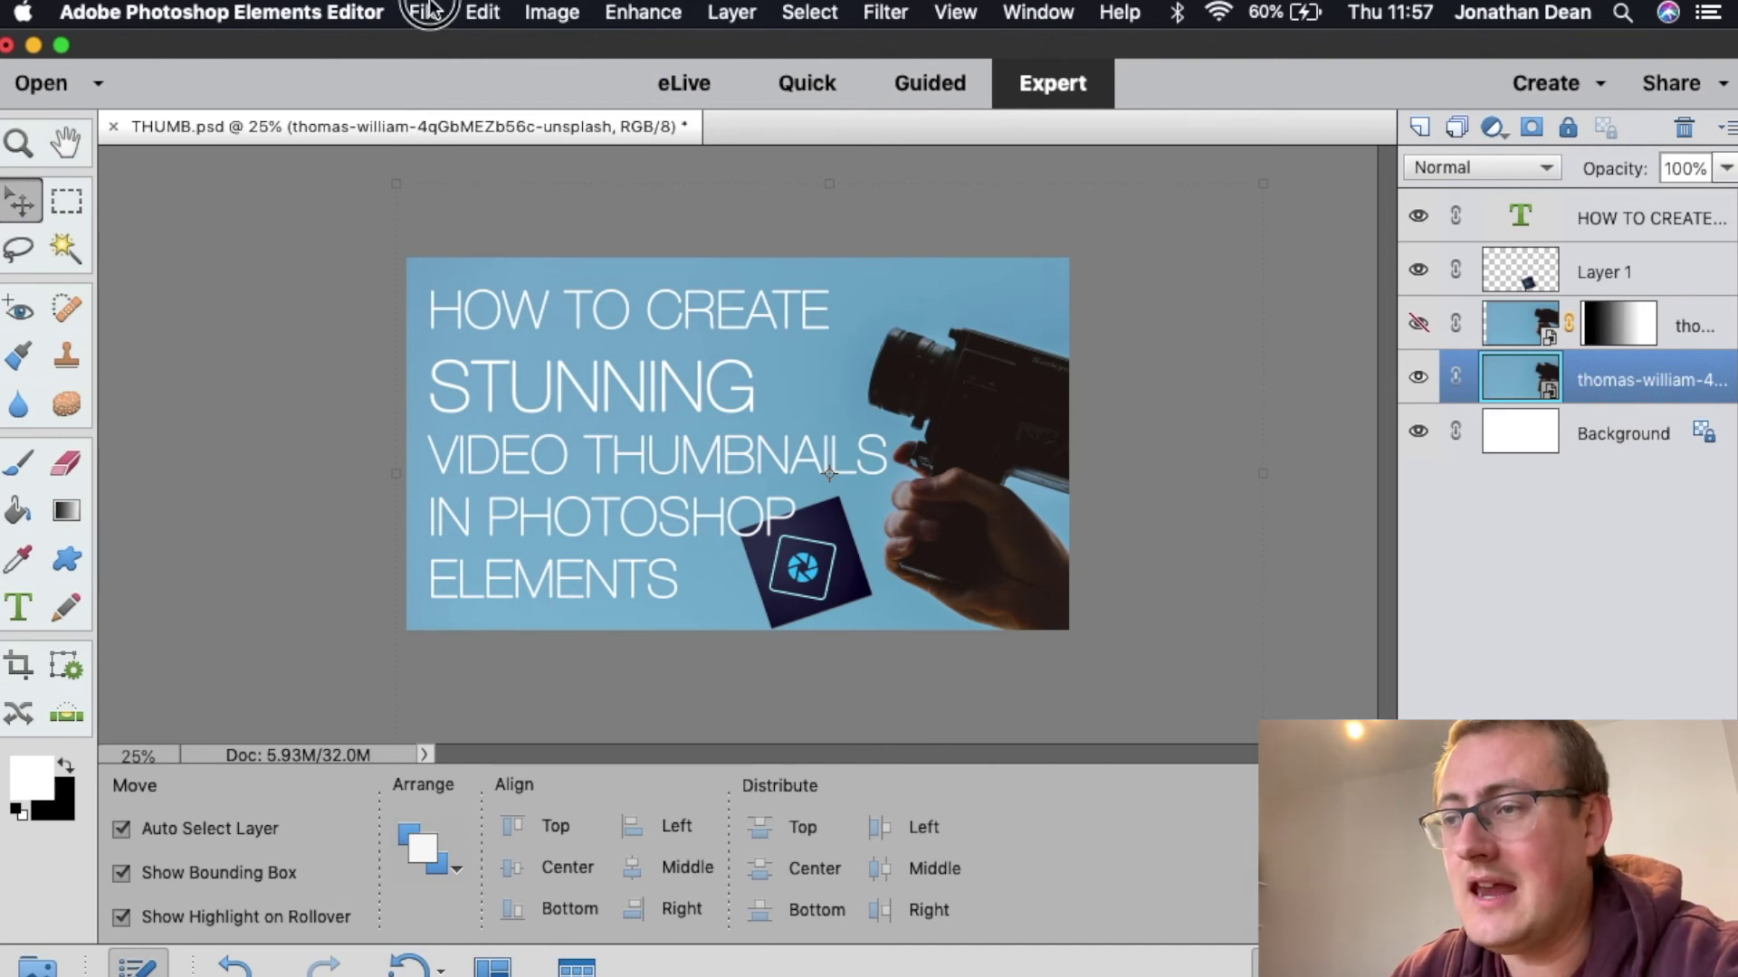
Start another Save for Web export with JPEG quality lowered to 30 (Medium).
{"action": "left_click", "coordinate": [448, 15]}
{"action": "left_click", "coordinate": [543, 291]}
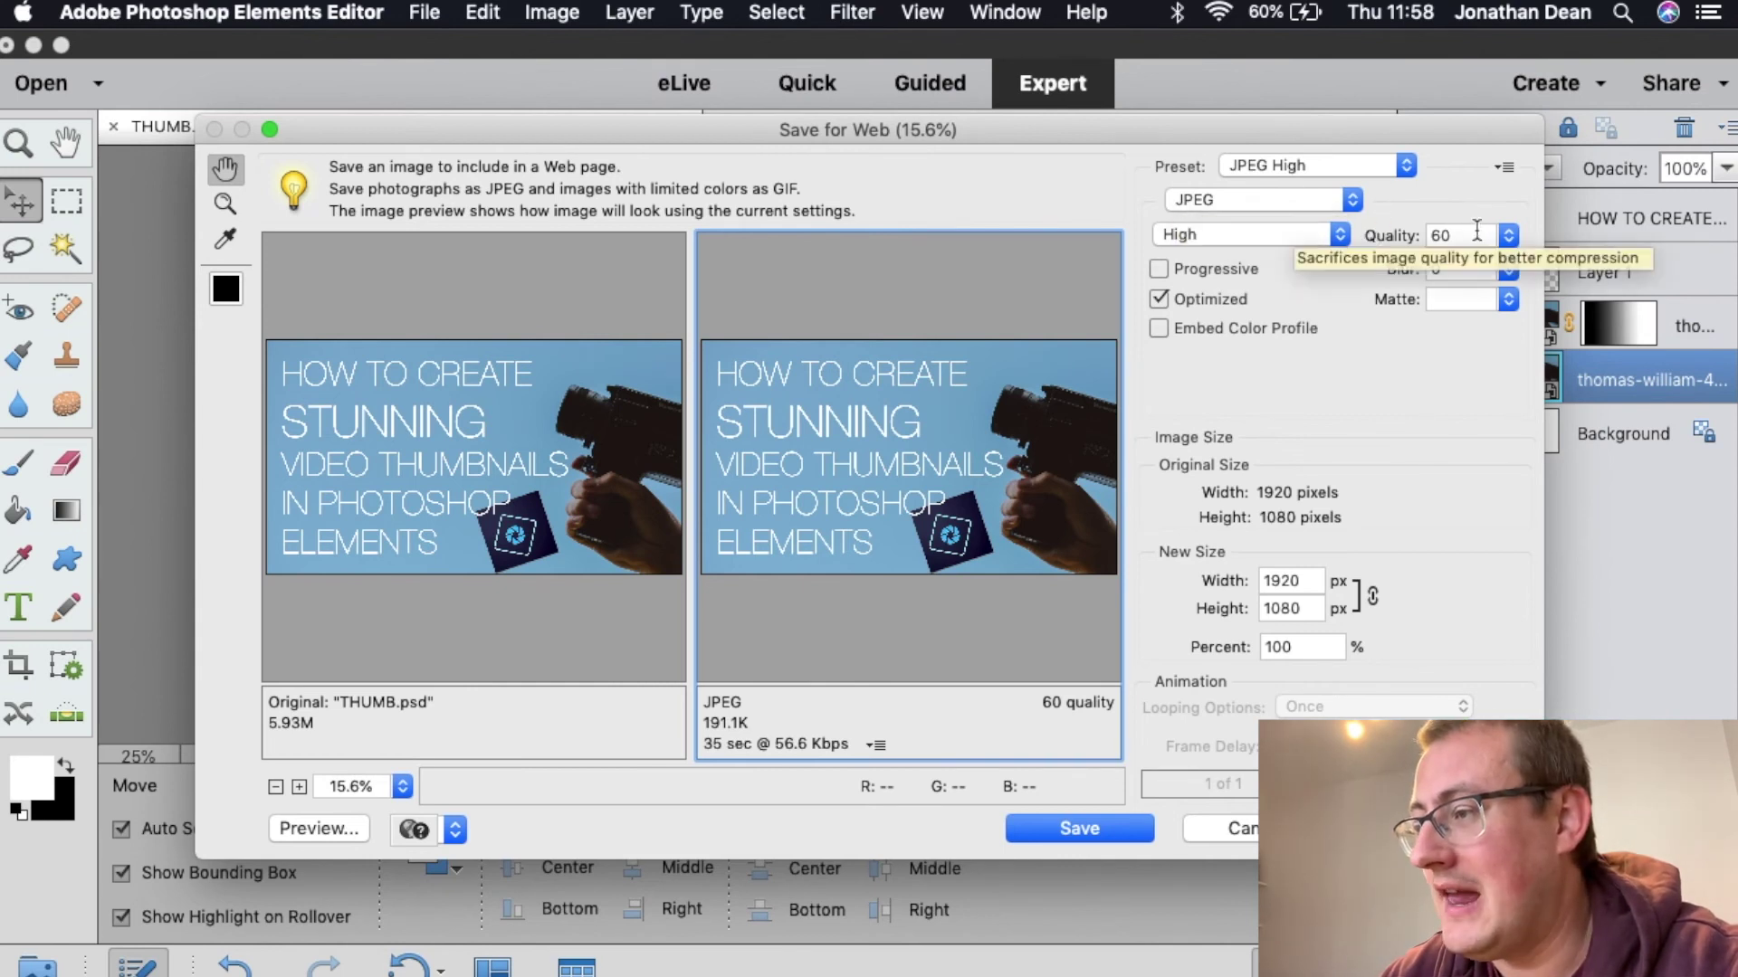
{"action": "left_click", "coordinate": [1509, 235]}
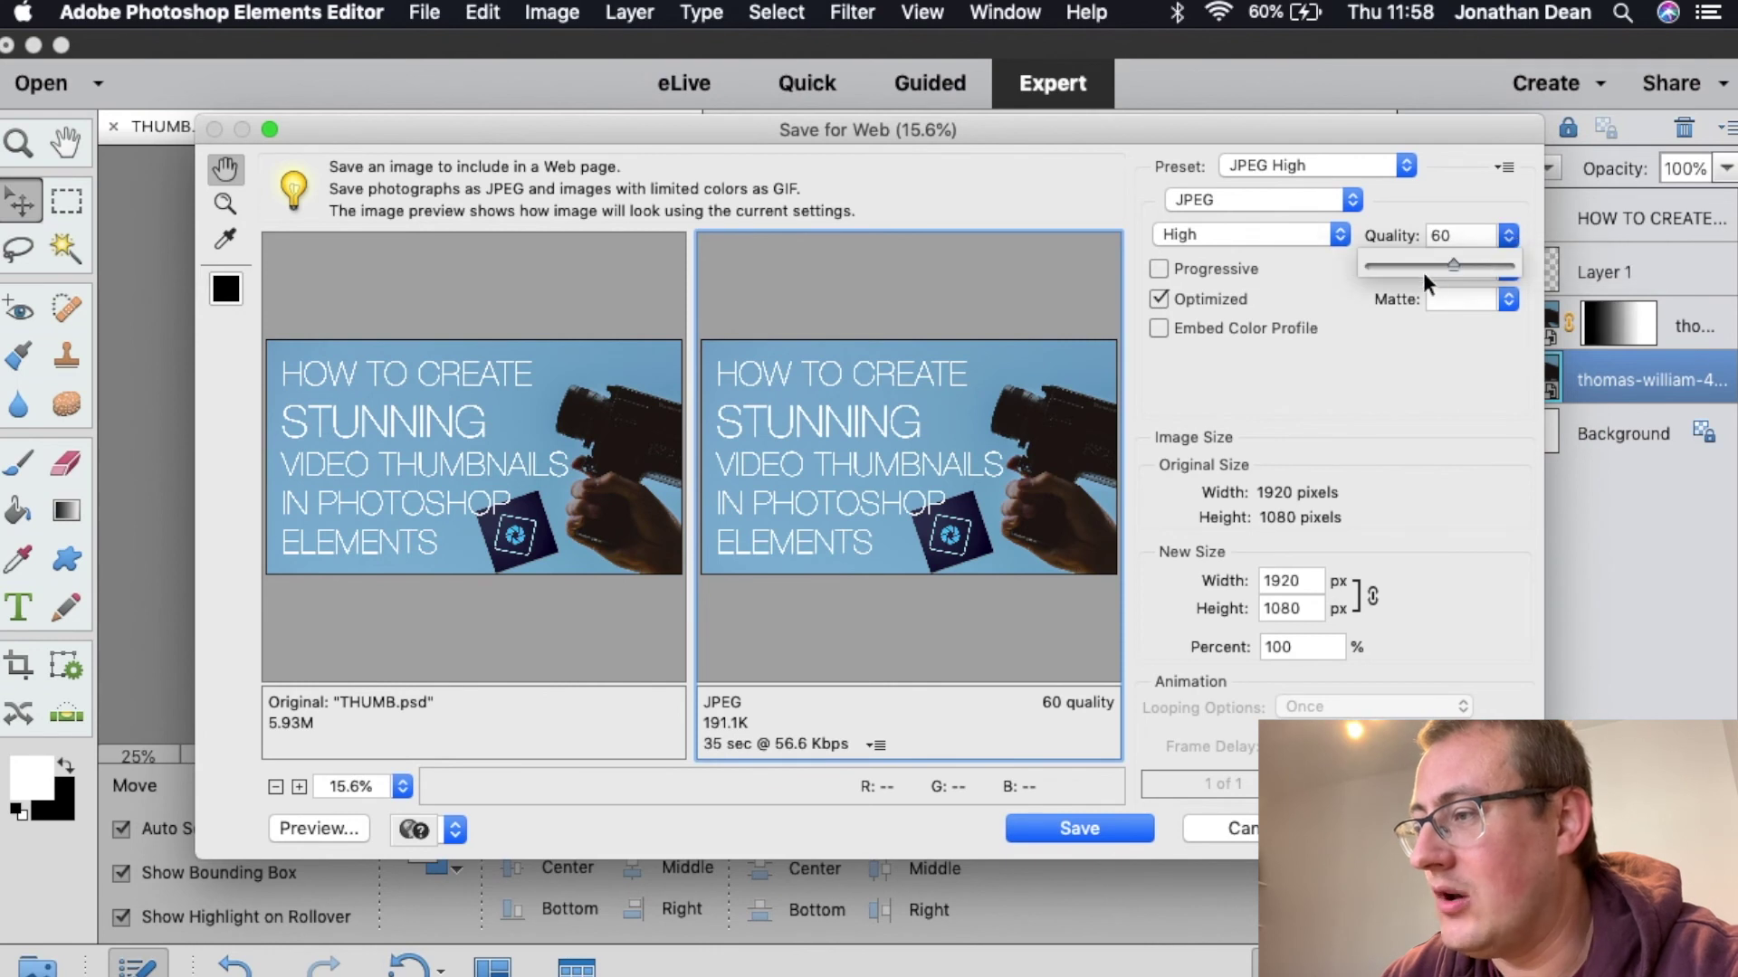
{"action": "left_click", "coordinate": [1401, 263]}
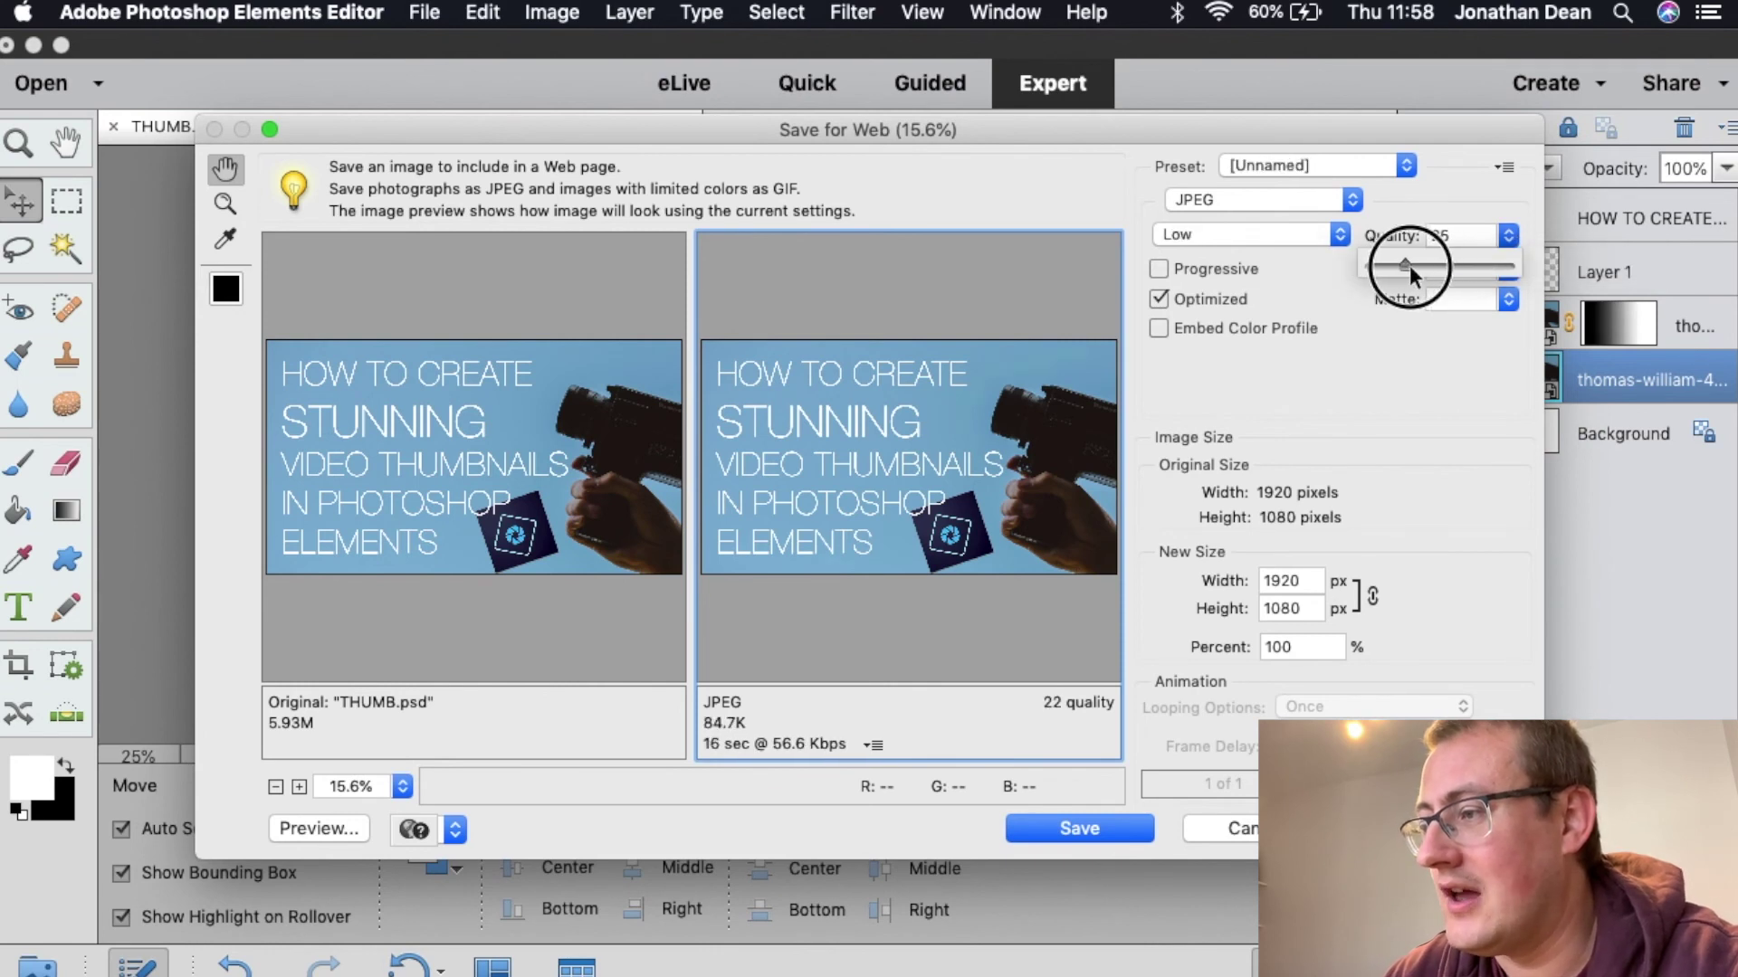
{"action": "left_click_drag", "start_coordinate": [1413, 264], "coordinate": [1414, 266]}
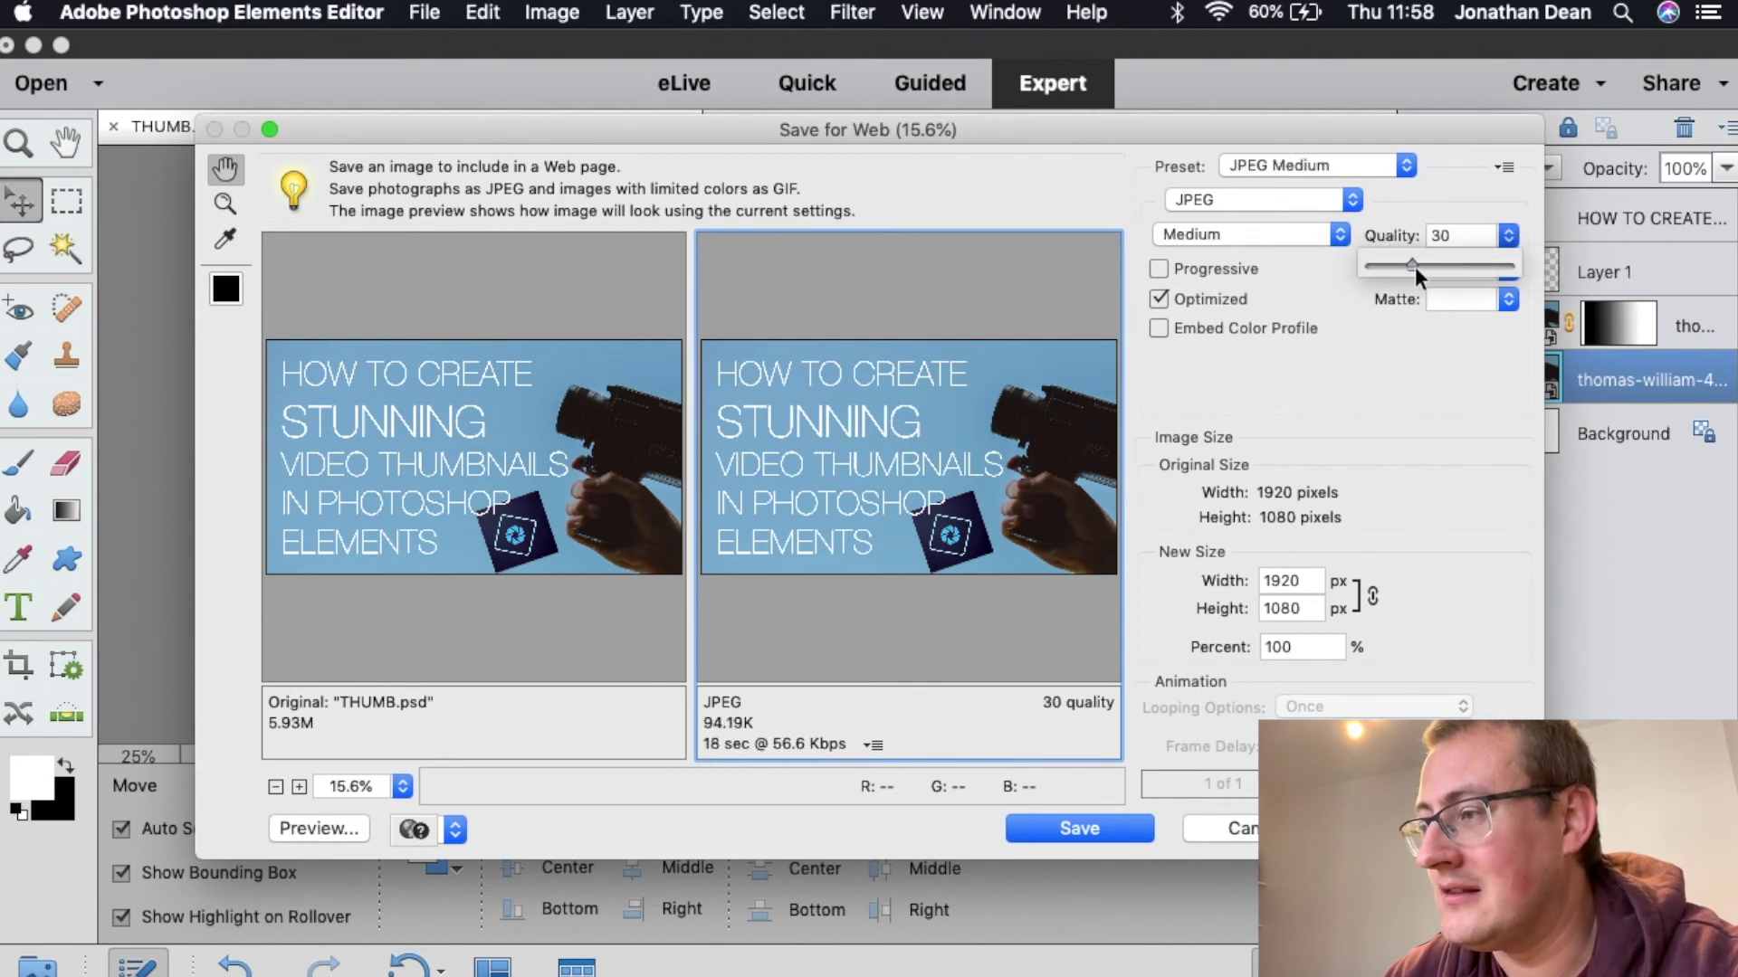
Save this copy as THUMB LOW RES.jpg in Day 3 Resources.
{"action": "left_click", "coordinate": [1104, 829]}
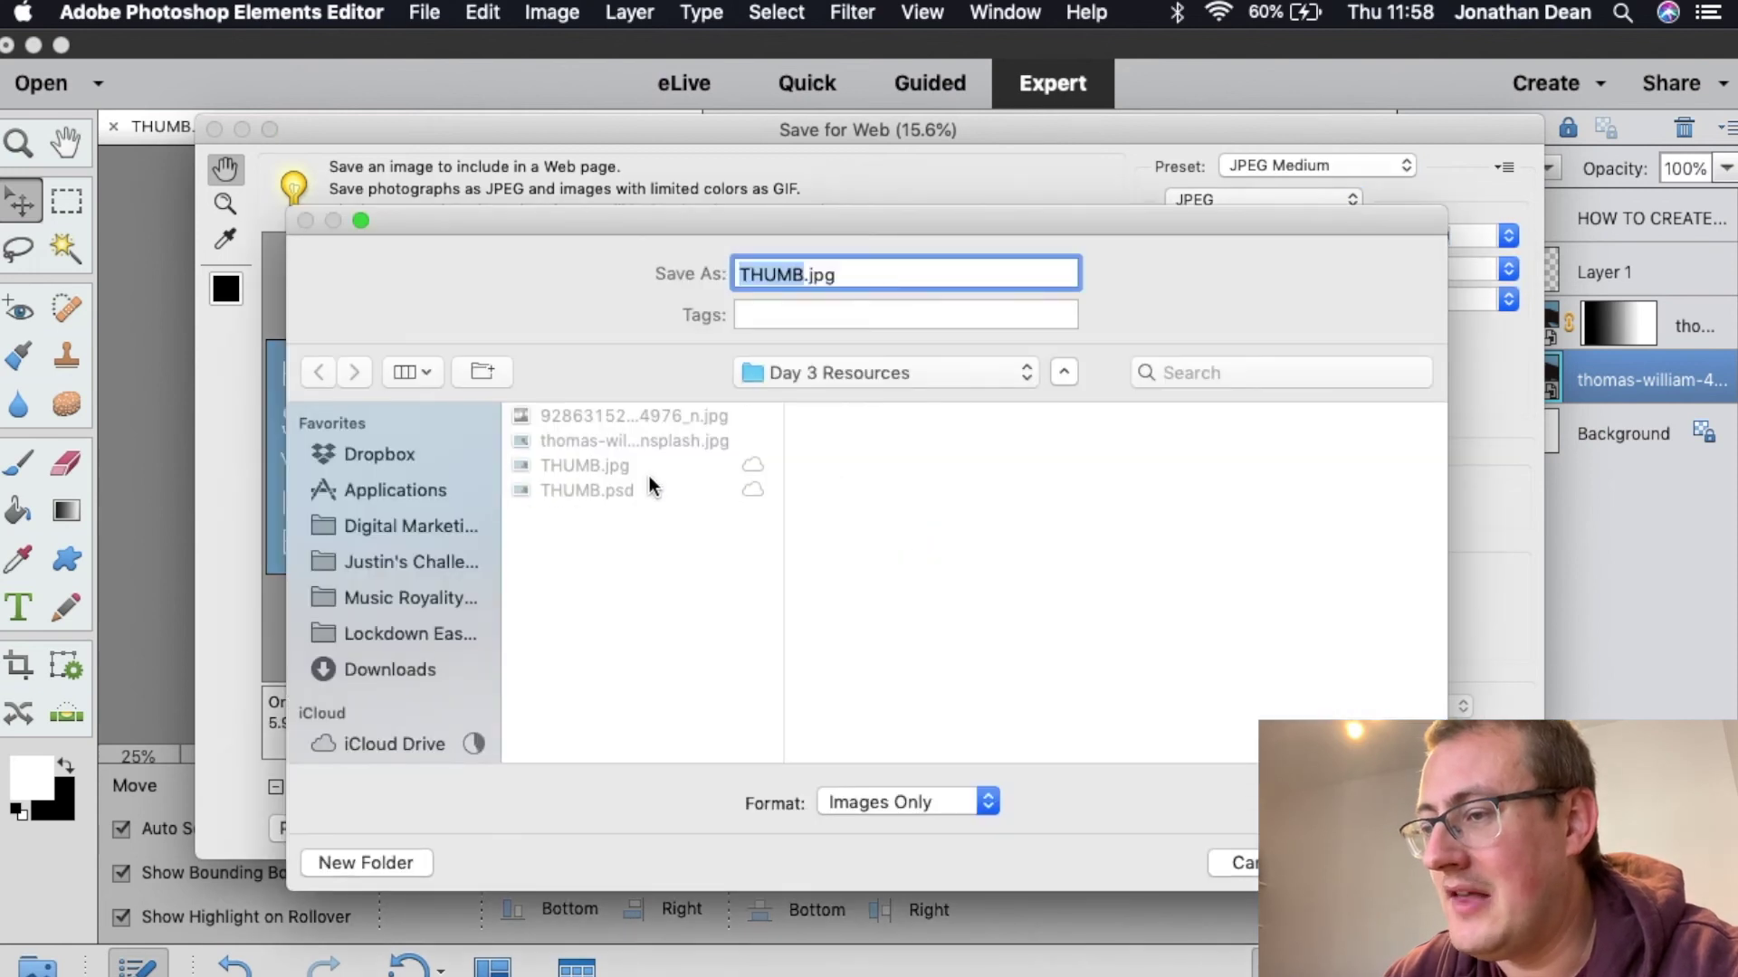
{"action": "left_click", "coordinate": [801, 274]}
{"action": "type", "text": "LOW RES"}
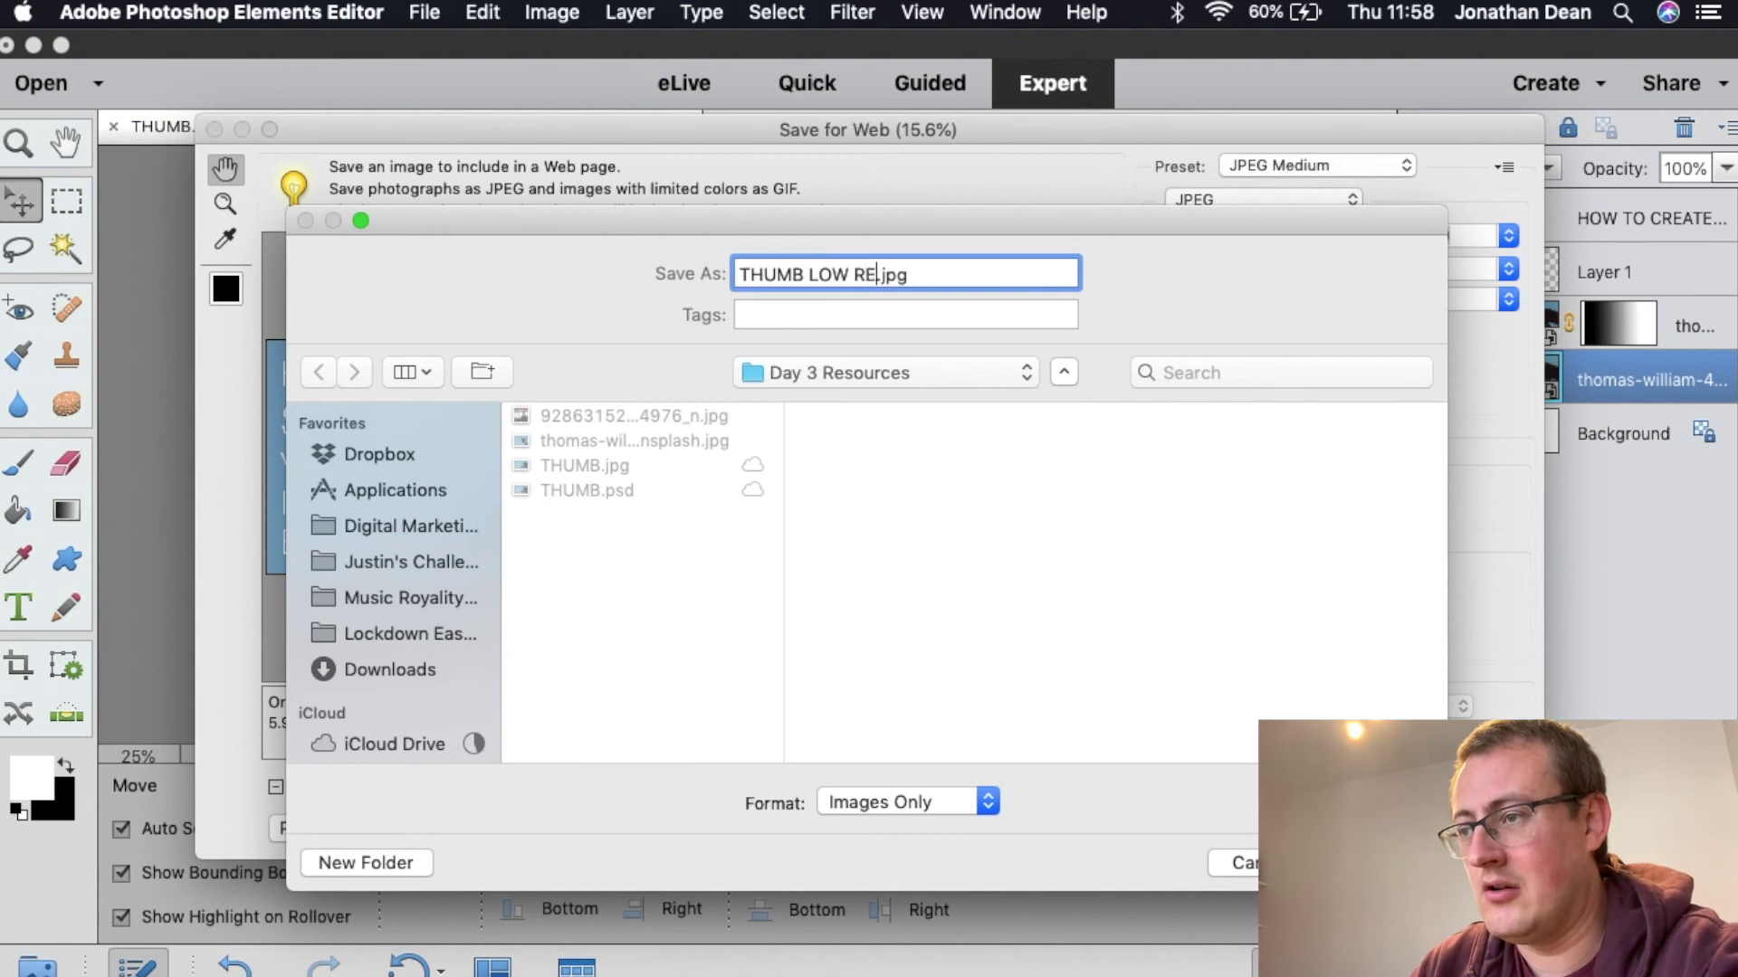
{"action": "key", "text": "Return"}
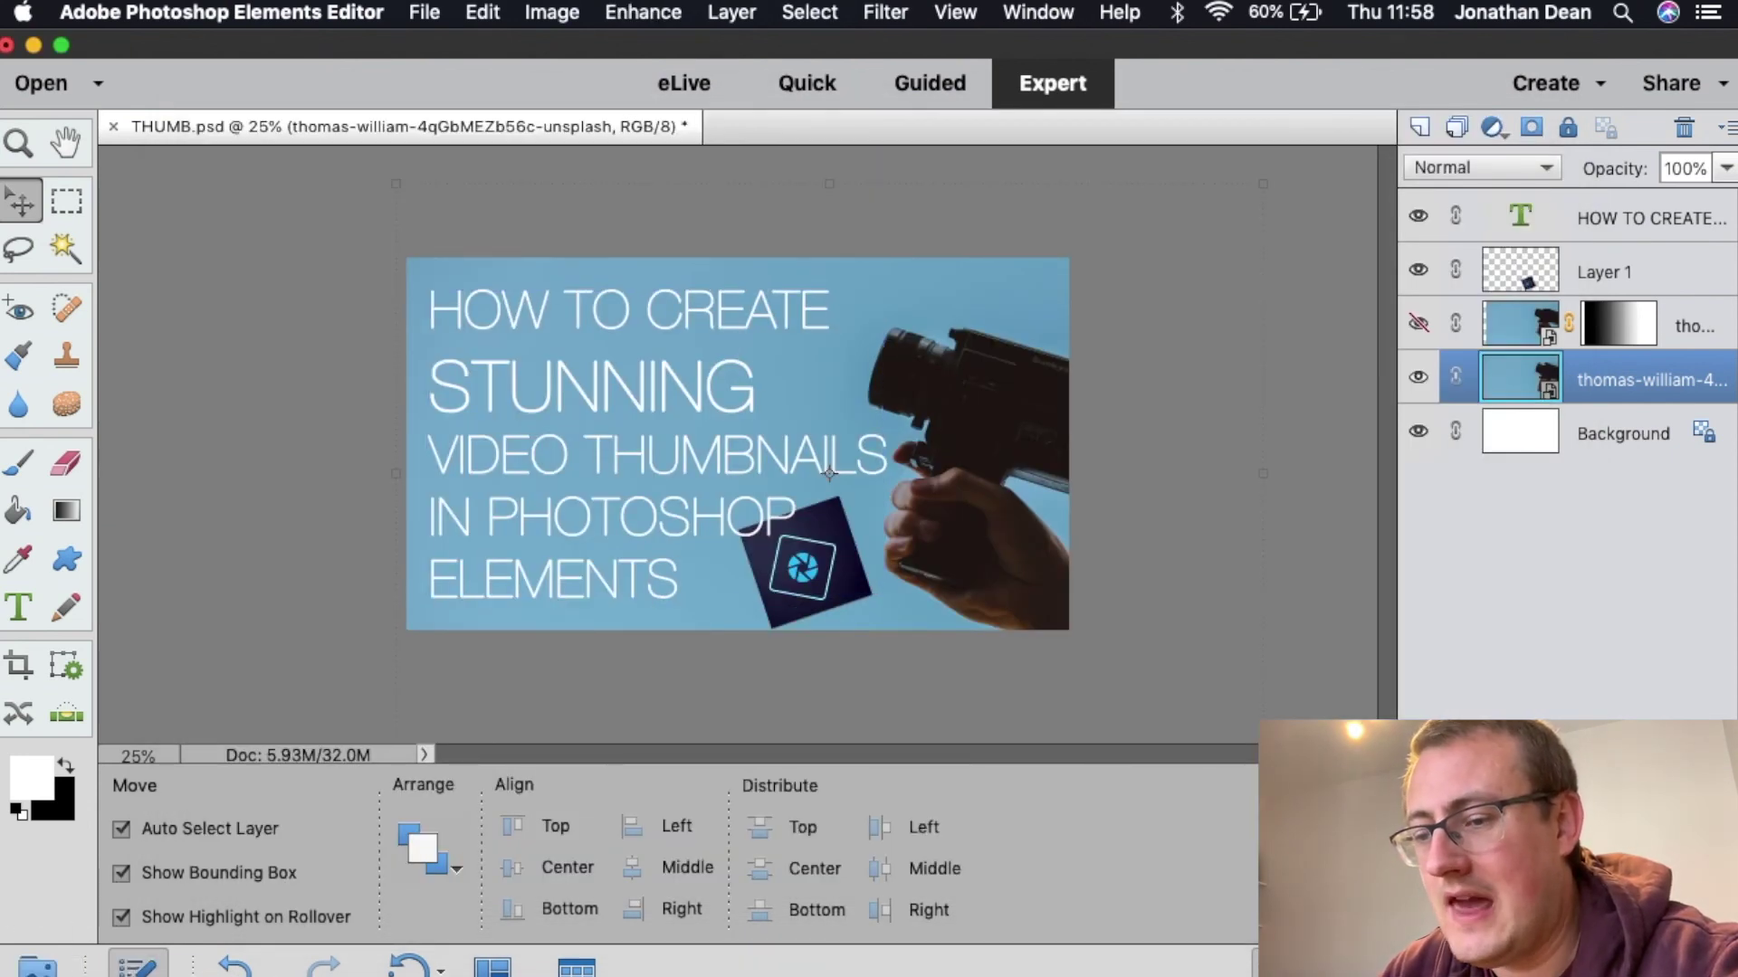
Open the Day 3 Resources folder in Finder and briefly preview the original camera photo.
{"action": "left_click", "coordinate": [81, 965]}
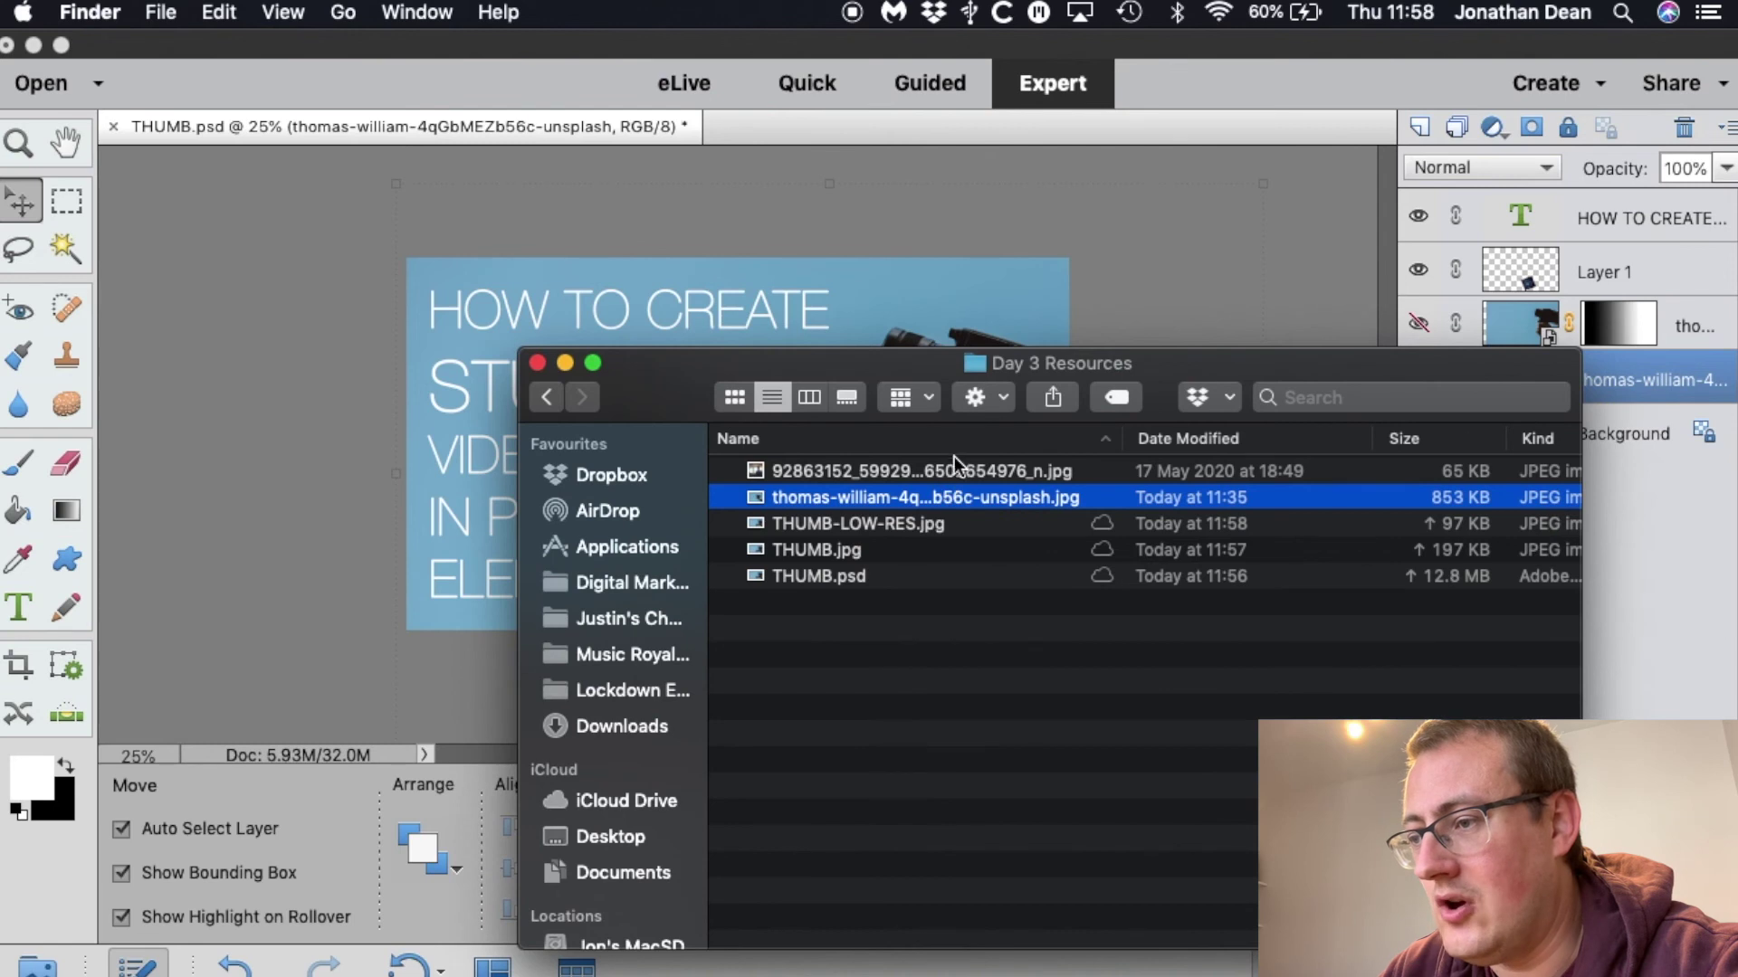
{"action": "key", "text": "space"}
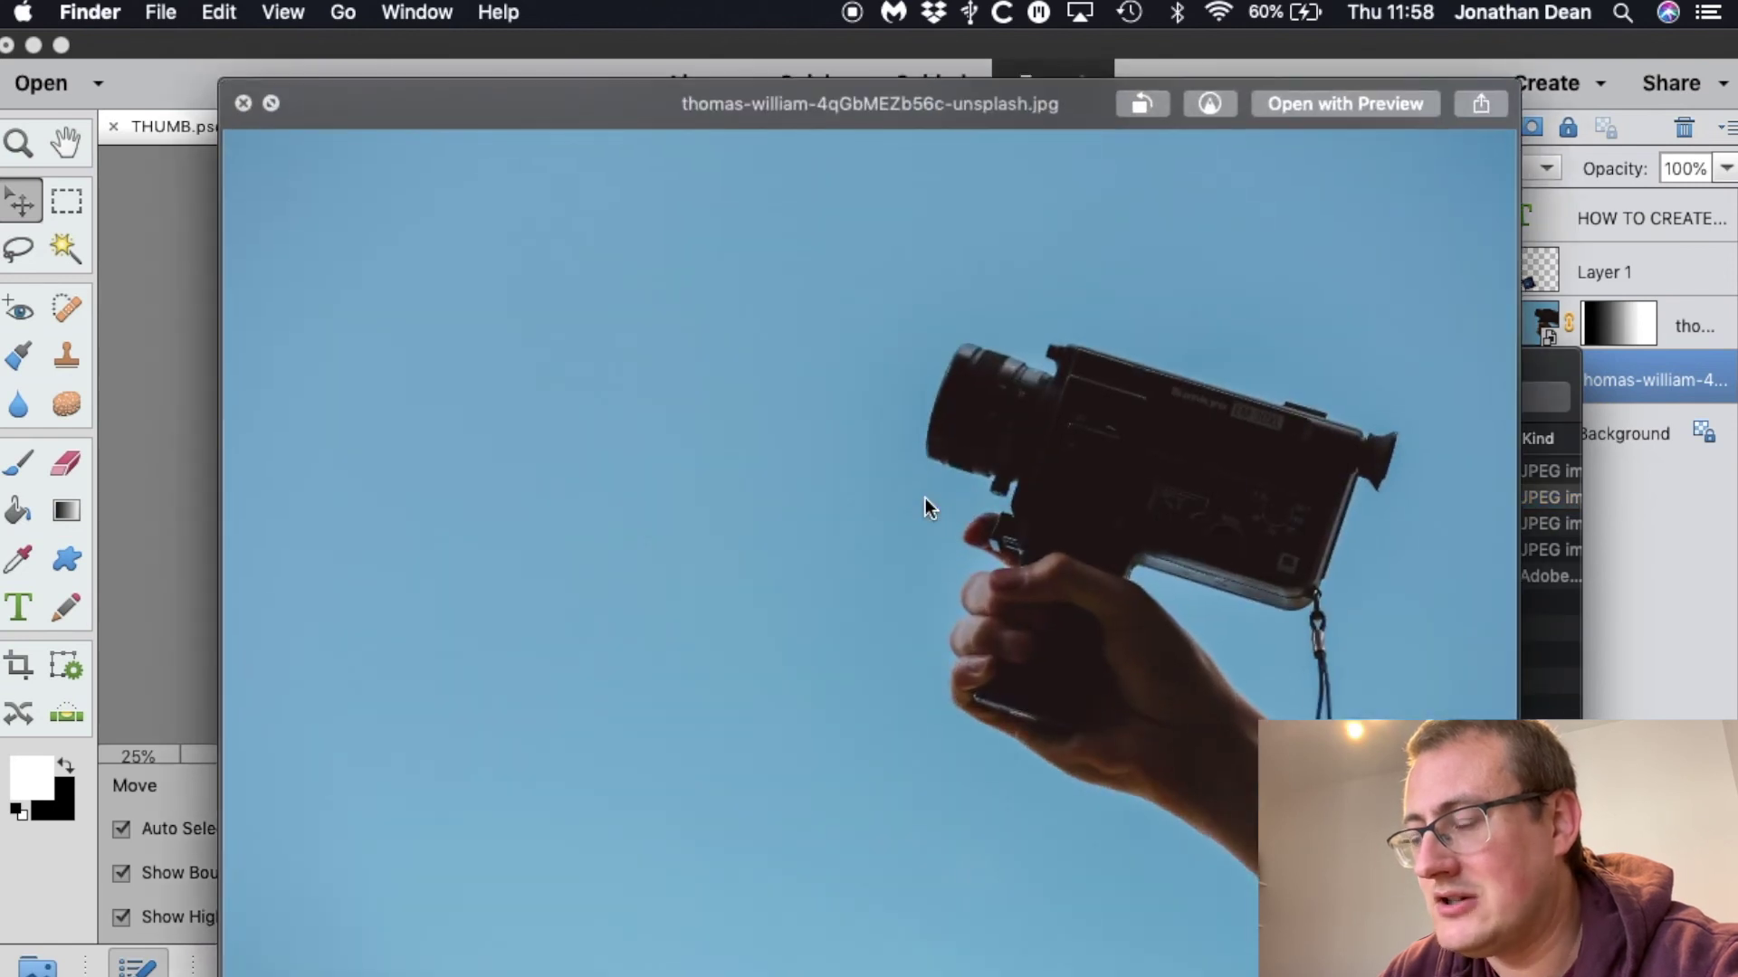
{"action": "key", "text": "space"}
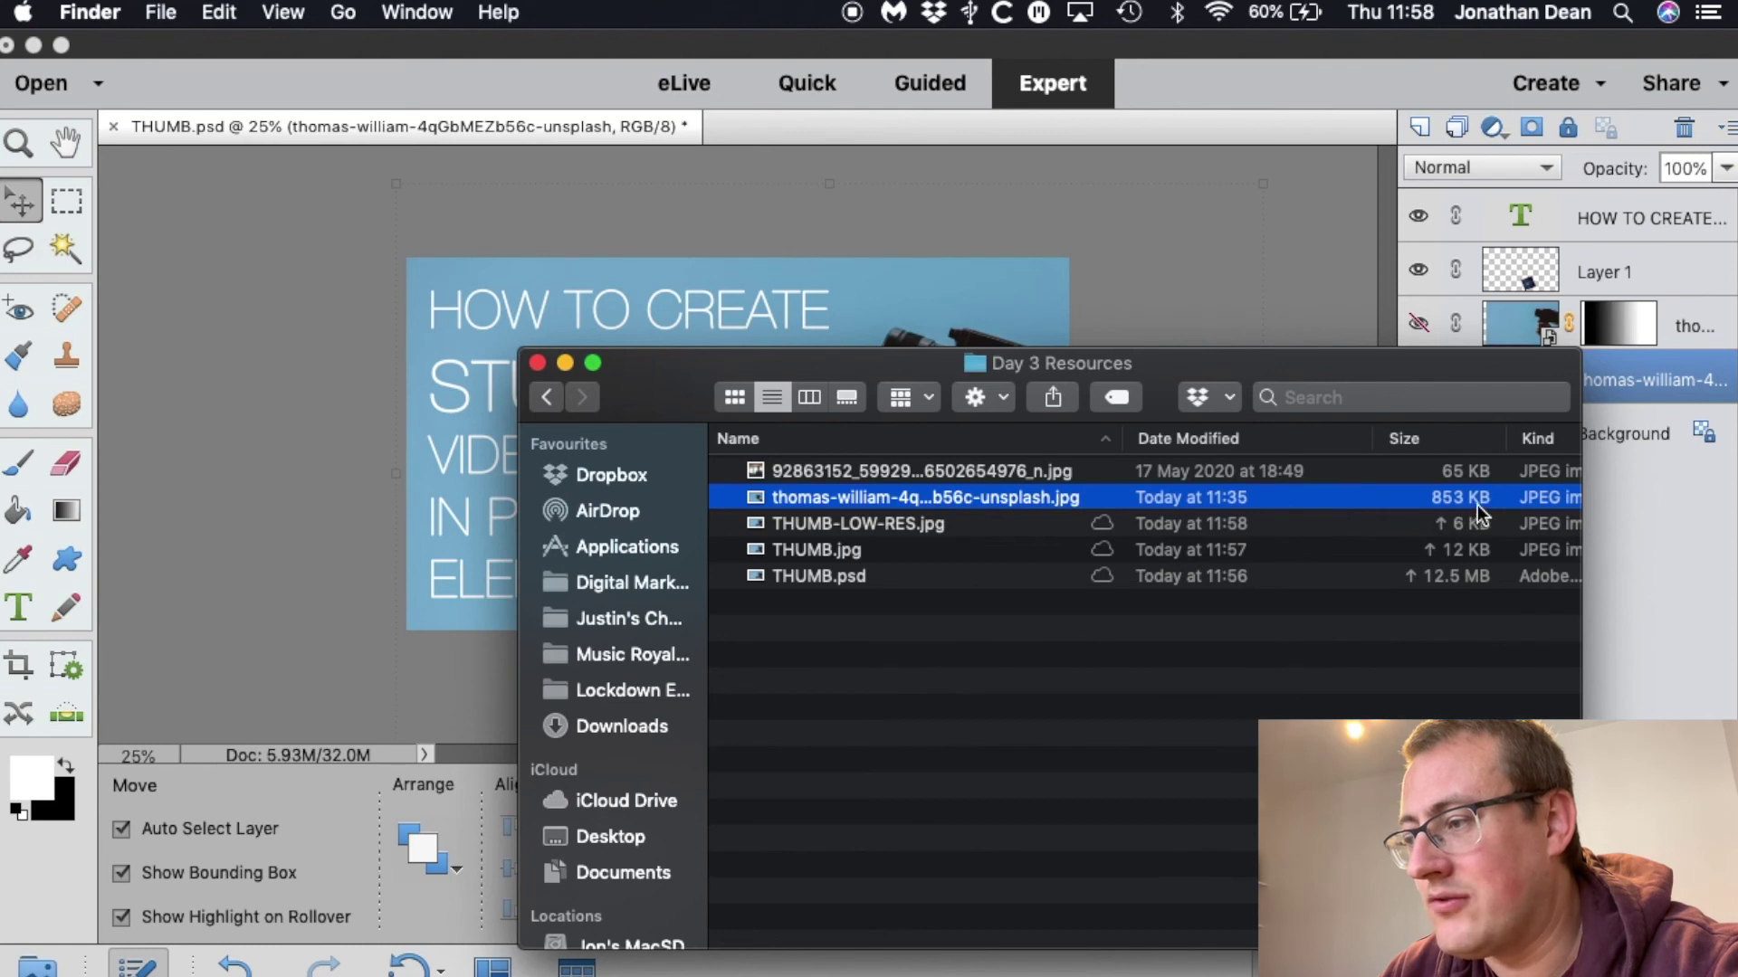
Compare sizes of THUMB.psd, THUMB.jpg and THUMB-LOW-RES.jpg, then preview the low-res JPEG.
{"action": "left_click", "coordinate": [912, 570]}
{"action": "key", "text": "Up"}
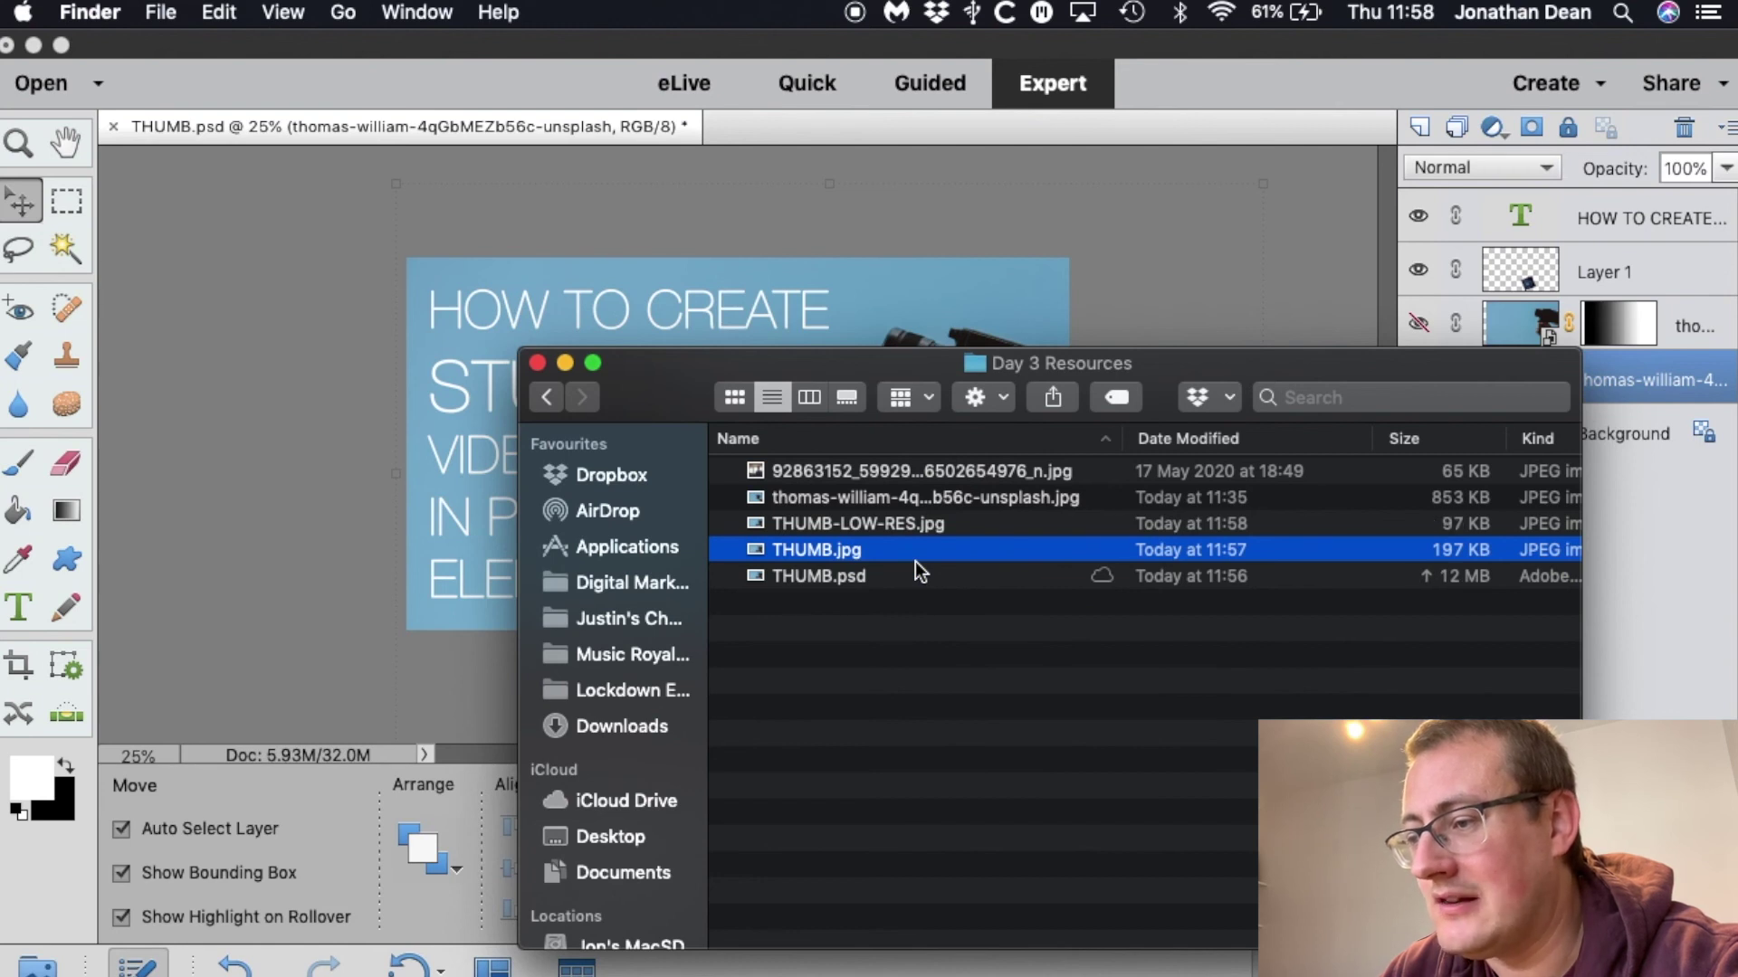
{"action": "left_click", "coordinate": [1412, 527]}
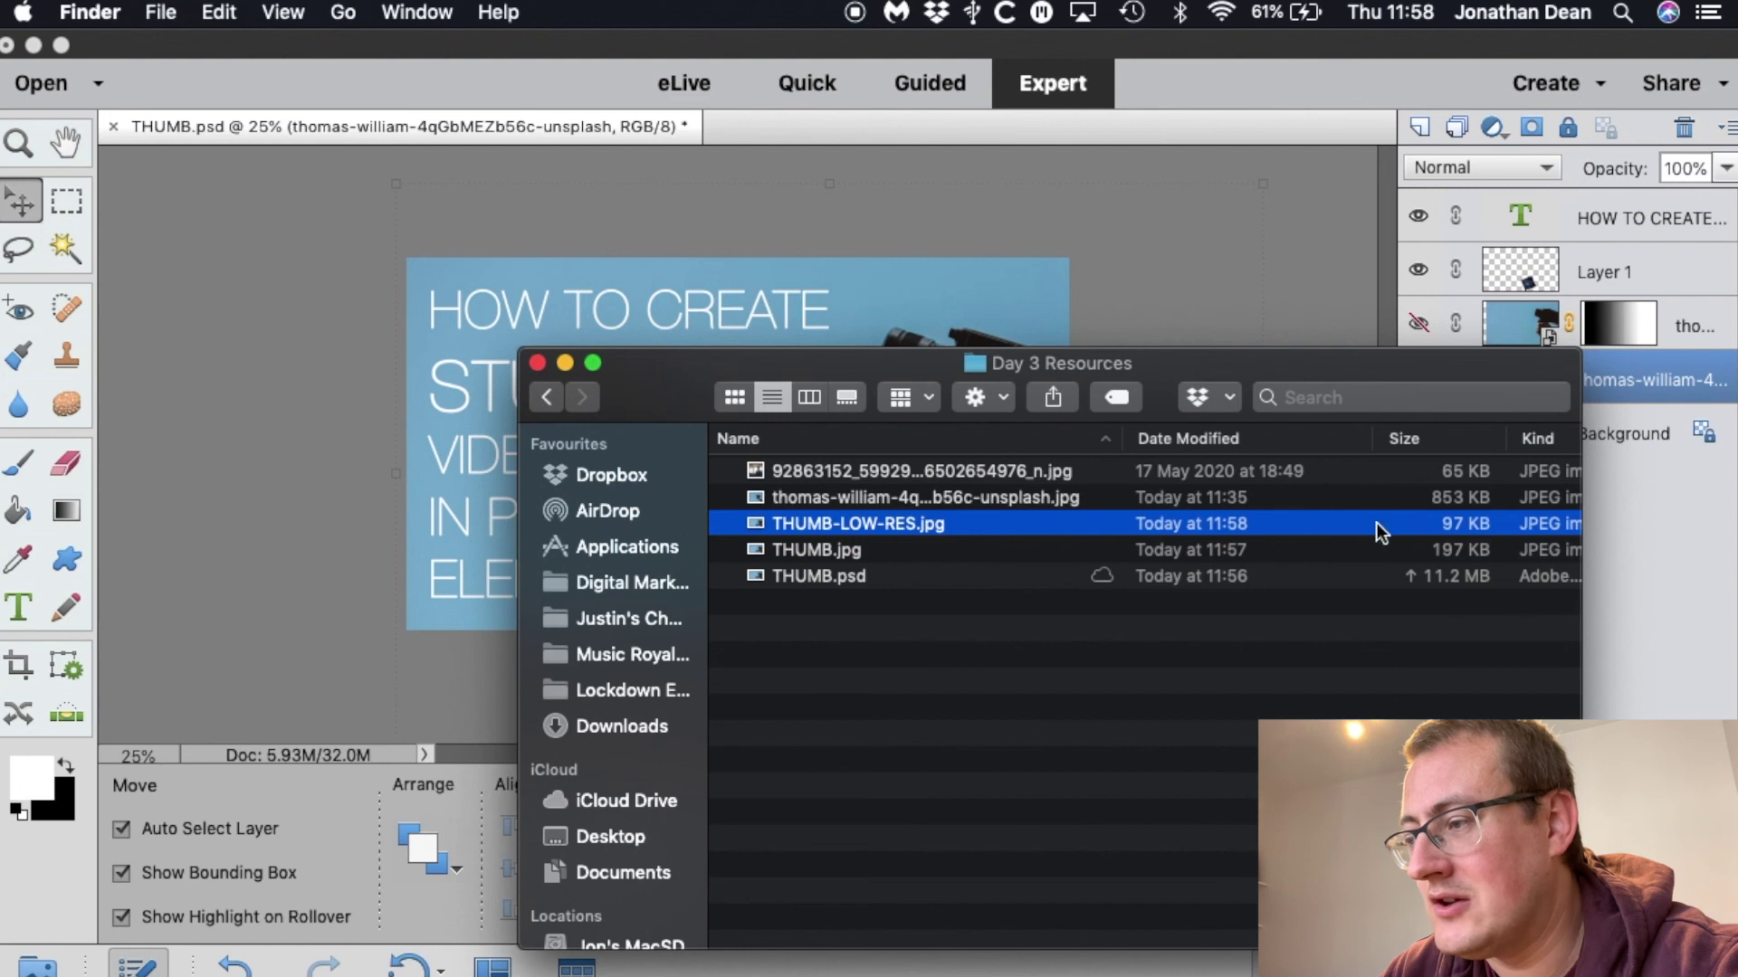
{"action": "key", "text": "space"}
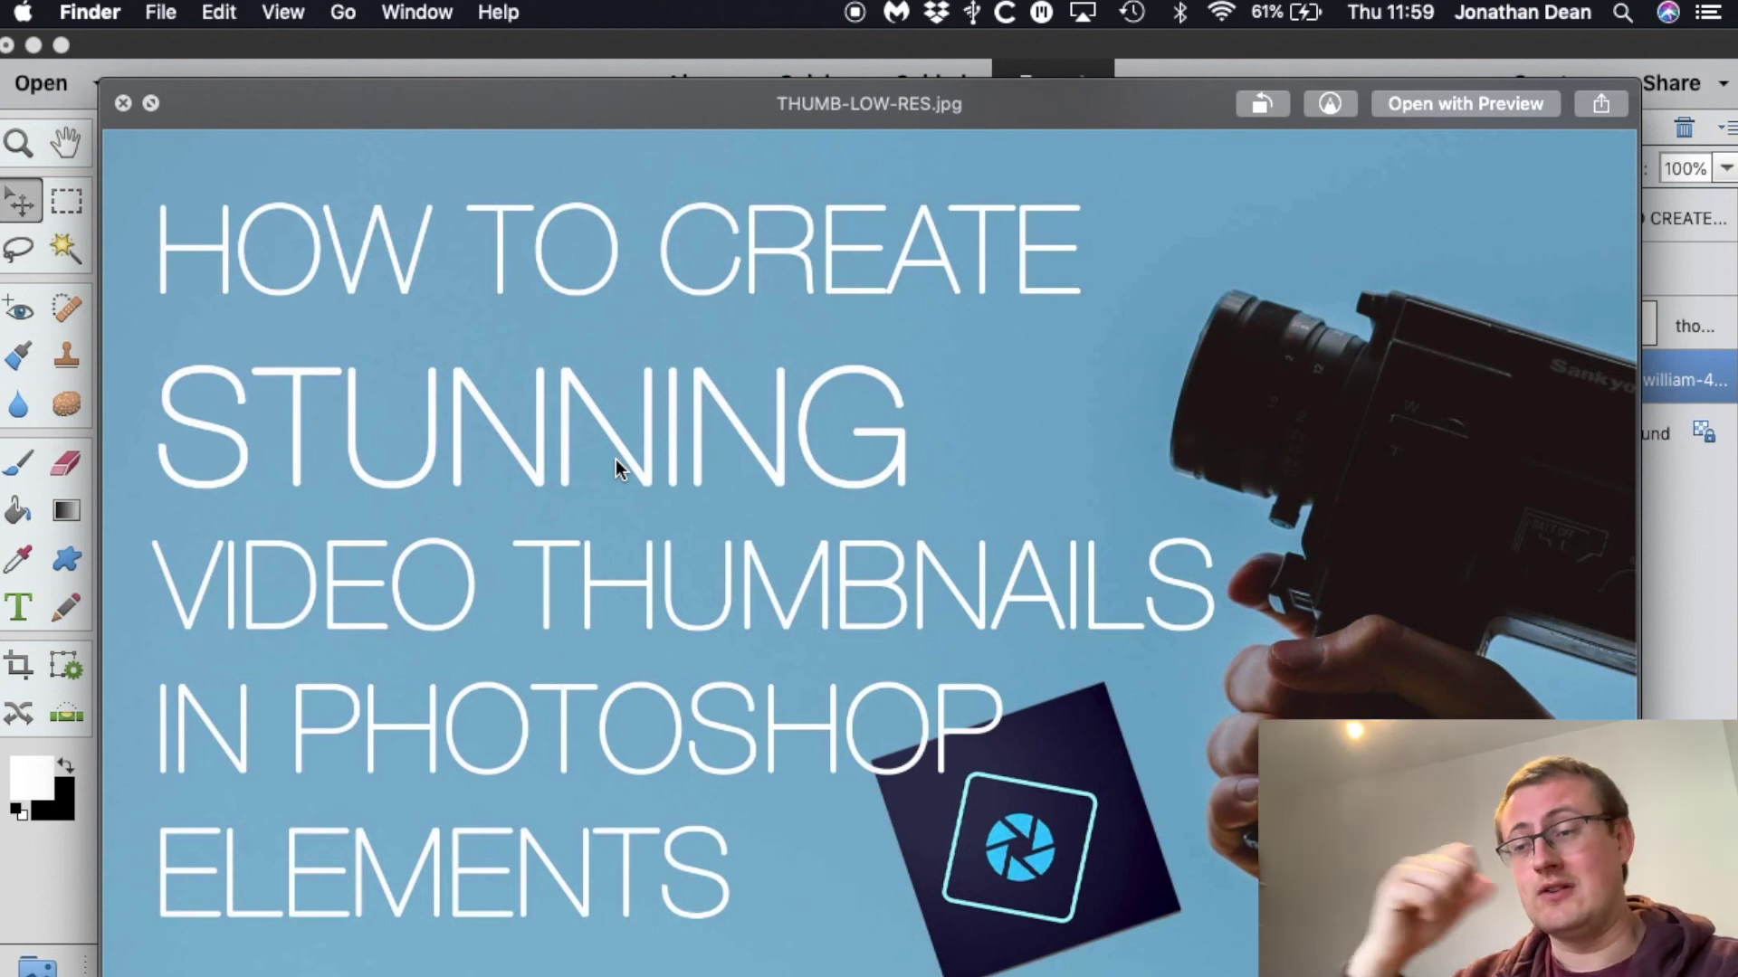
Close the Quick Look preview of THUMB-LOW-RES.jpg.
{"action": "key", "text": "space"}
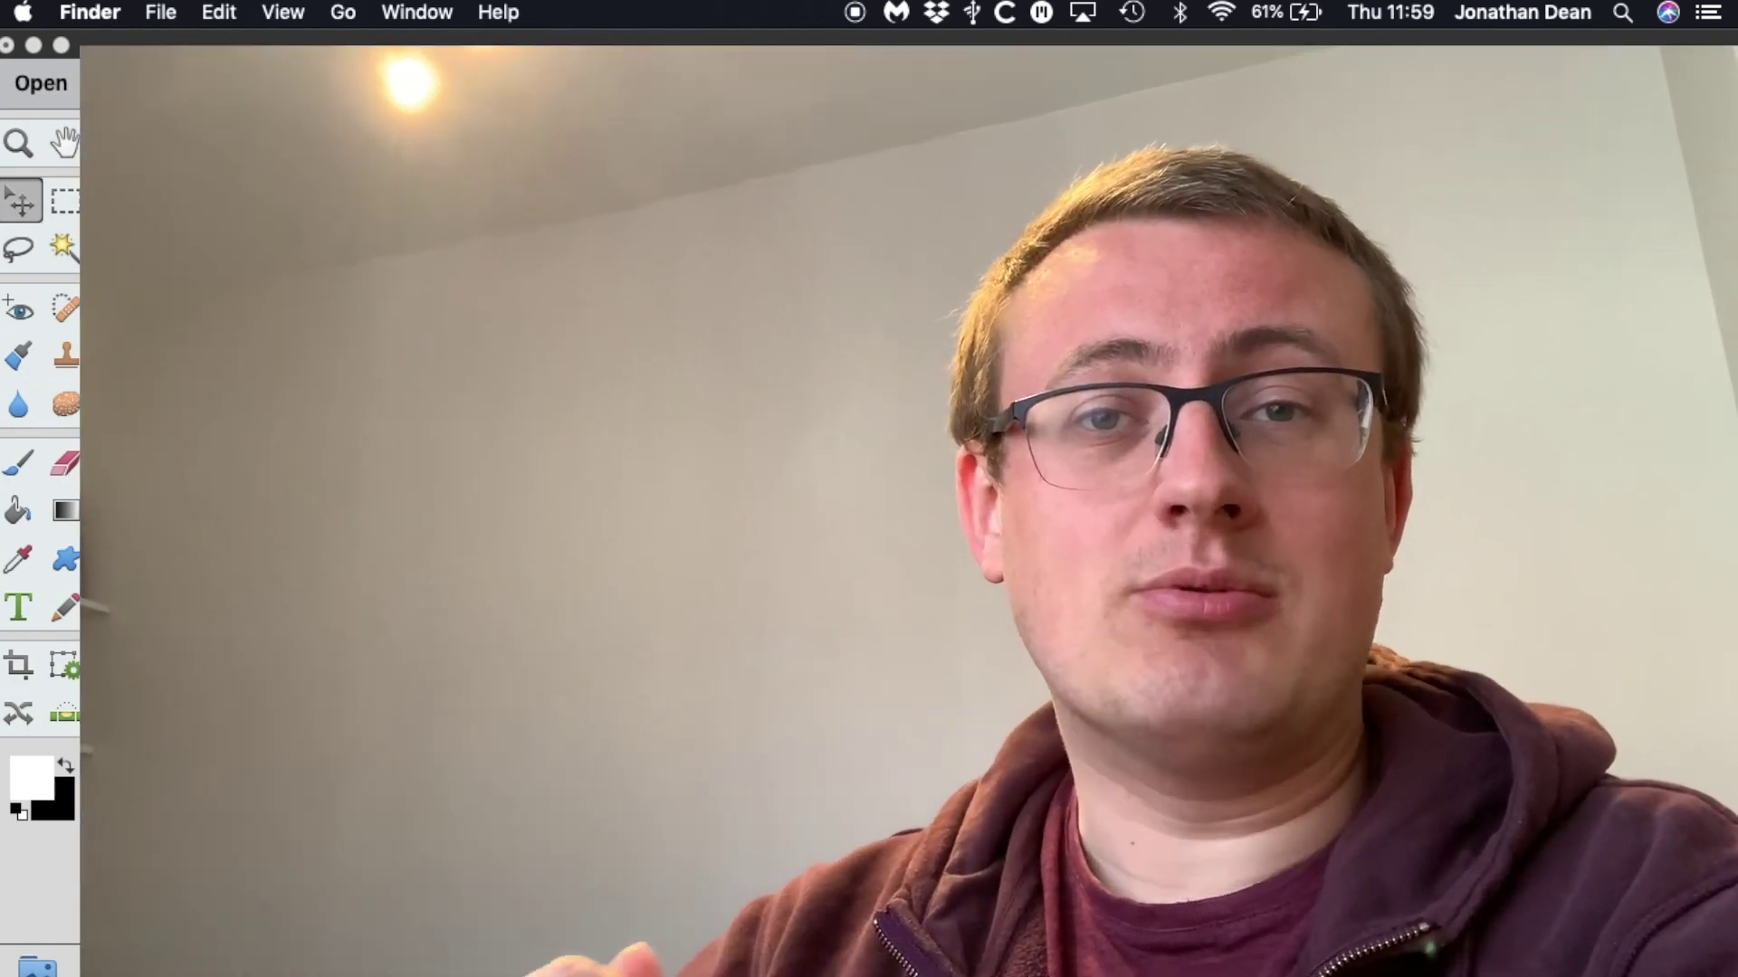